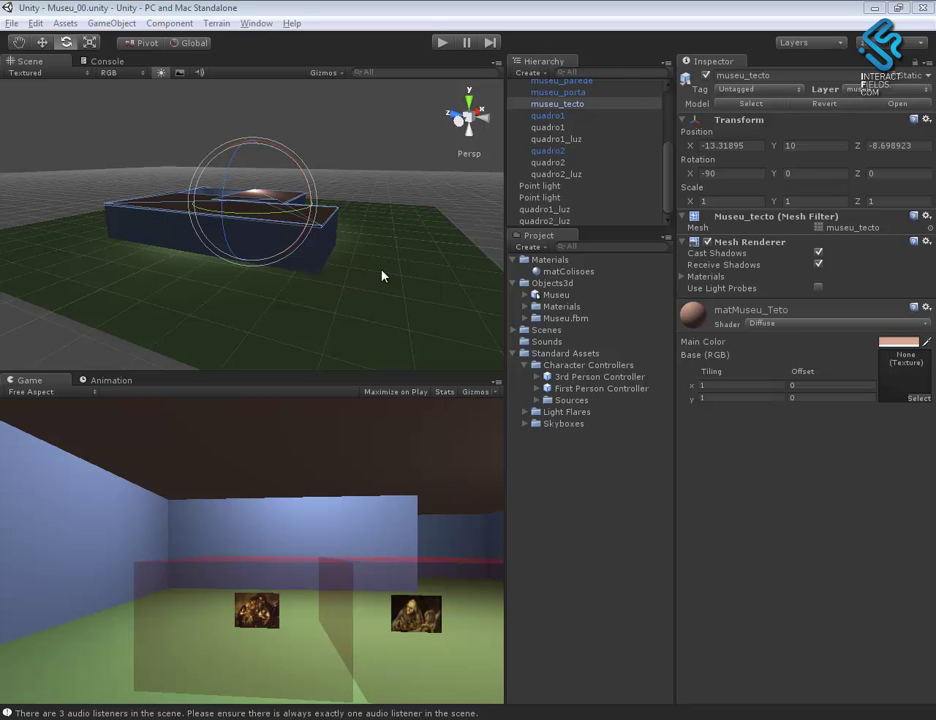
- Save the scene as Museu_00.unity in the Scenes folder, replacing the existing file
{"action": "left_click", "coordinate": [13, 22]}
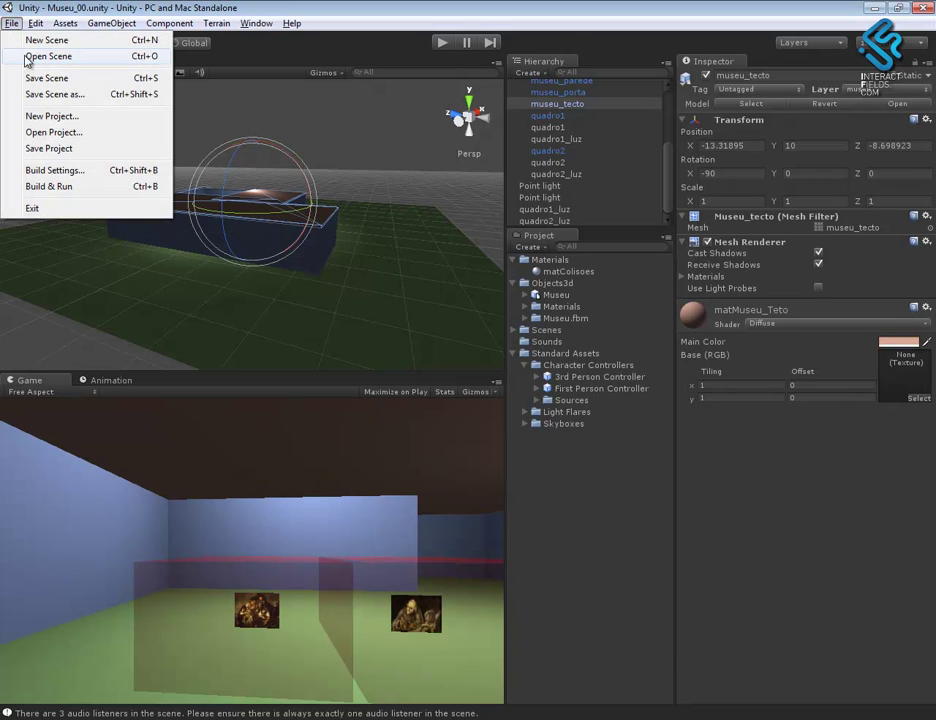
{"action": "left_click", "coordinate": [76, 94]}
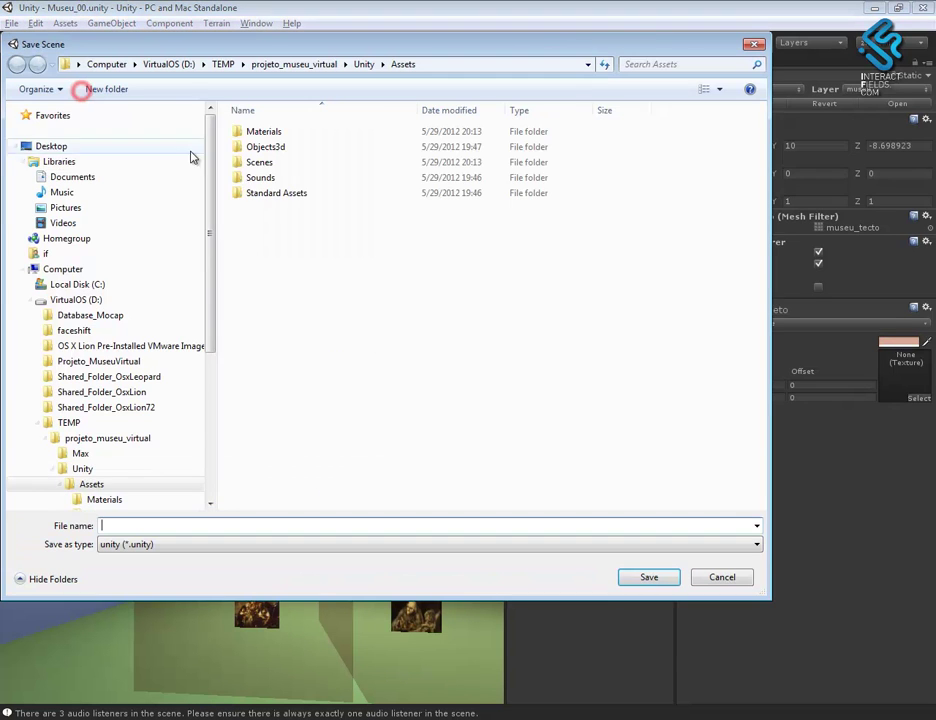
{"action": "double_click", "coordinate": [261, 163]}
{"action": "left_click", "coordinate": [268, 130]}
{"action": "left_click", "coordinate": [649, 578]}
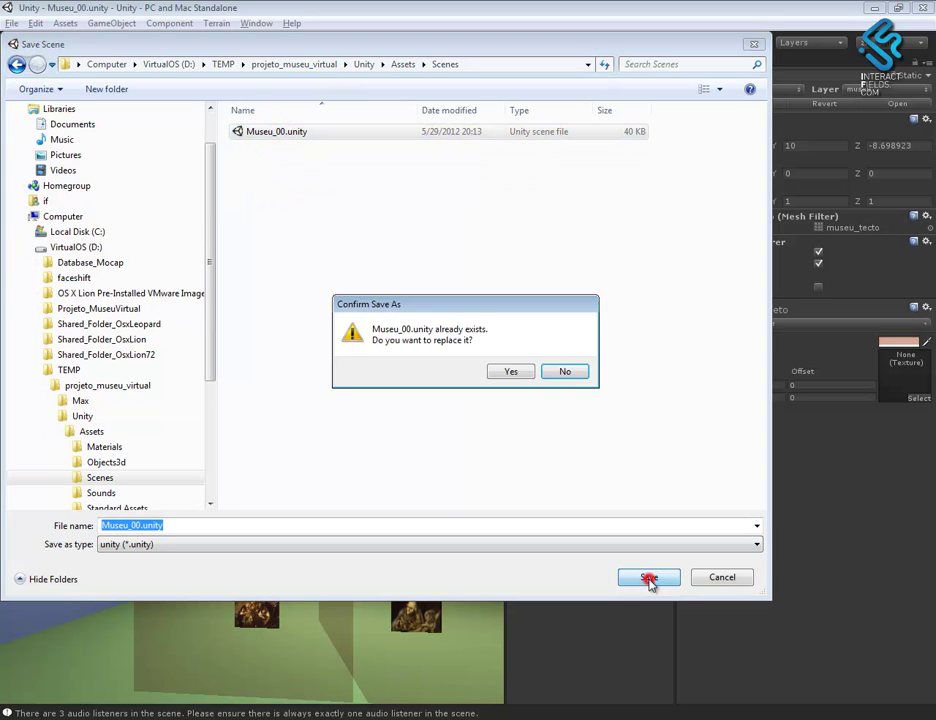
{"action": "left_click", "coordinate": [518, 374]}
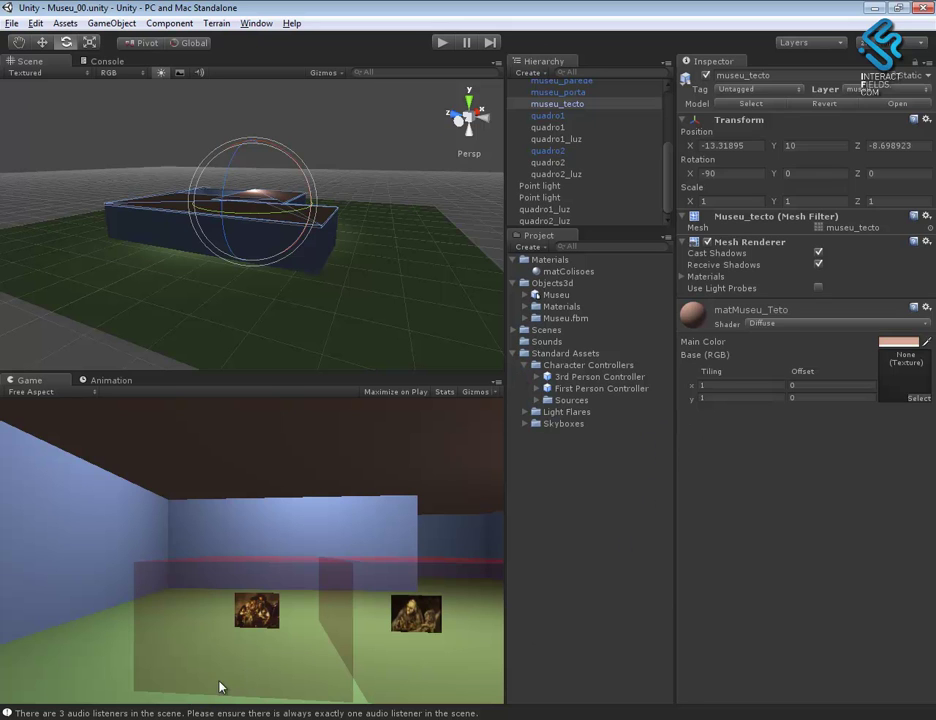
- After reading the console's audio listener warning, disable the Audio Listener on Cam1 and Cam2
{"action": "left_click", "coordinate": [120, 712]}
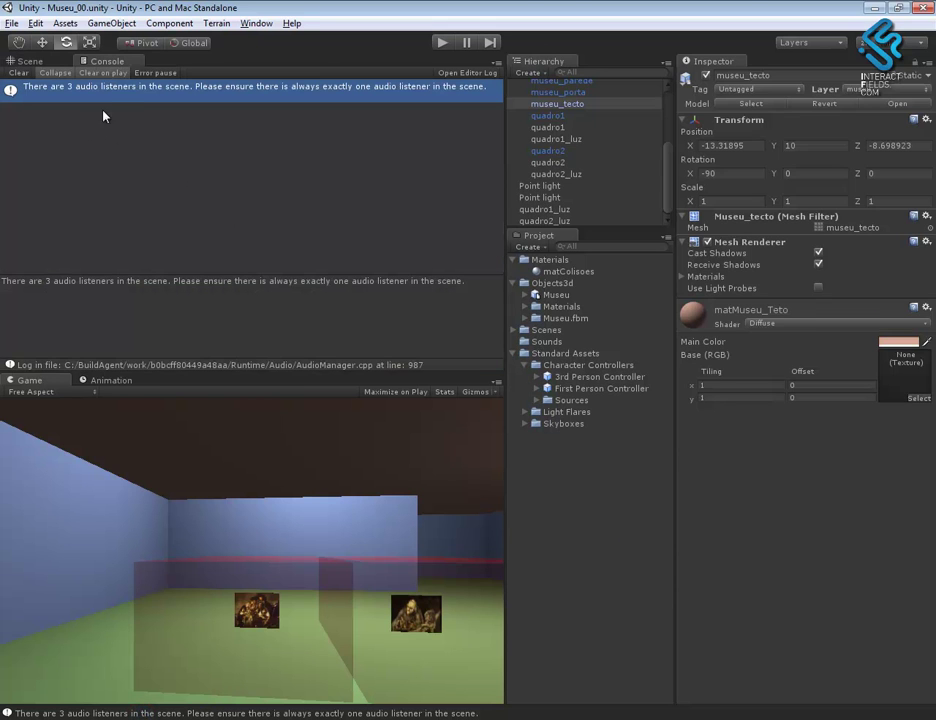
{"action": "left_click", "coordinate": [30, 61]}
{"action": "left_click_drag", "start_coordinate": [669, 171], "coordinate": [677, 108]}
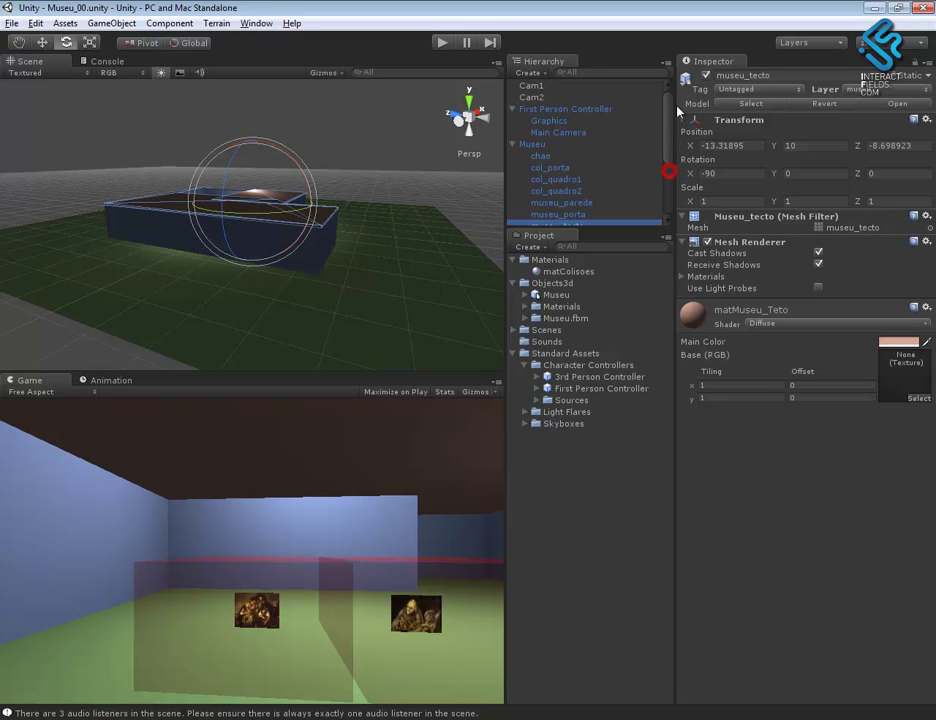
{"action": "left_click", "coordinate": [532, 86]}
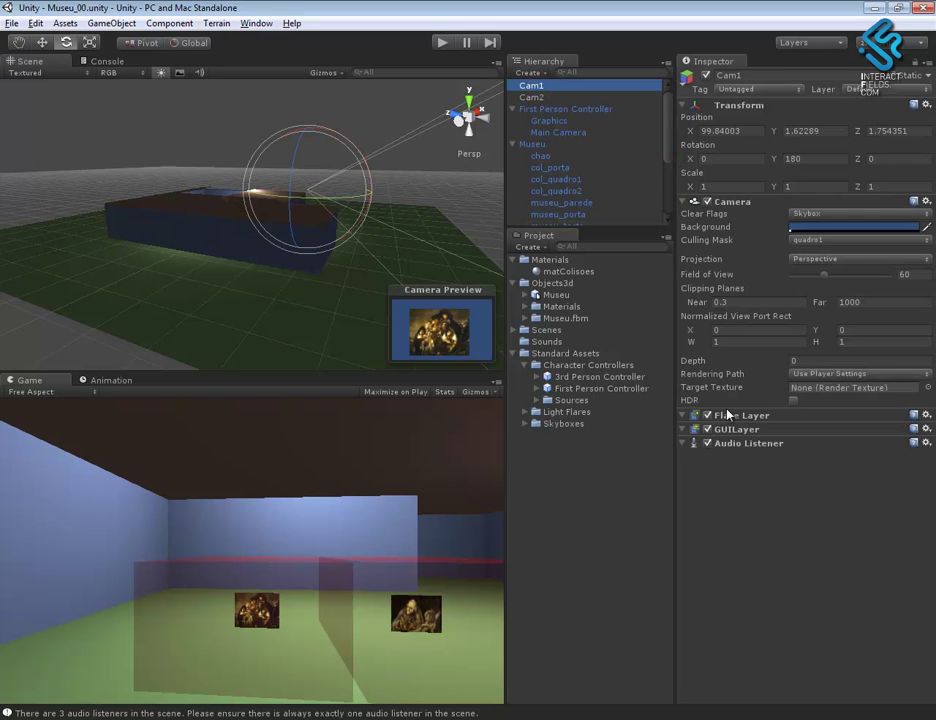
{"action": "left_click", "coordinate": [707, 443]}
{"action": "left_click", "coordinate": [537, 98]}
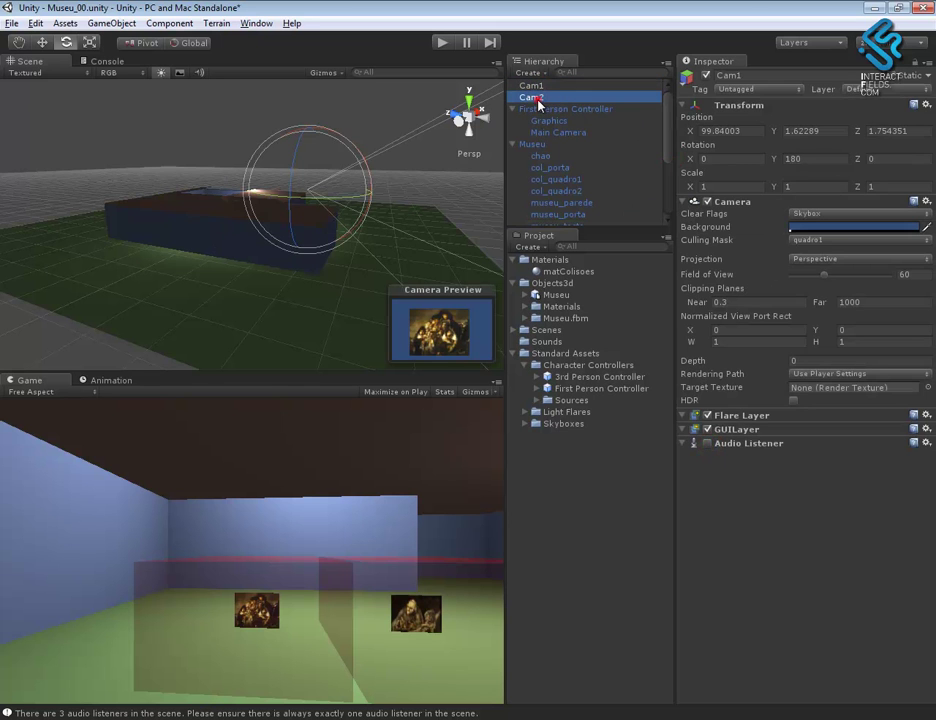
{"action": "left_click", "coordinate": [707, 443]}
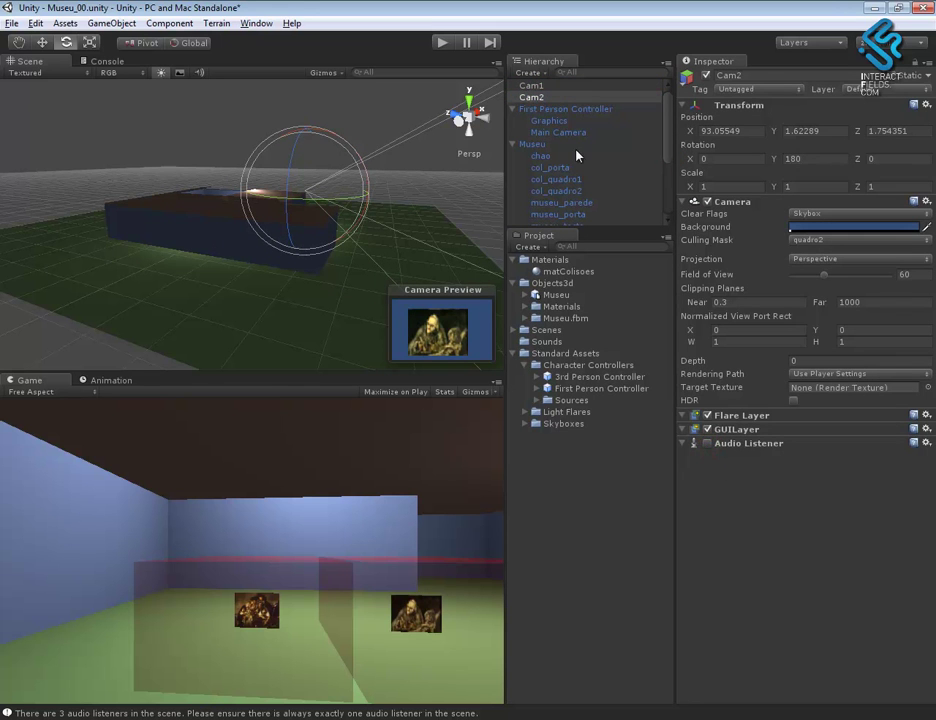
- Check that Main Camera keeps its Audio Listener, then run the scene in play mode
{"action": "left_click", "coordinate": [565, 132]}
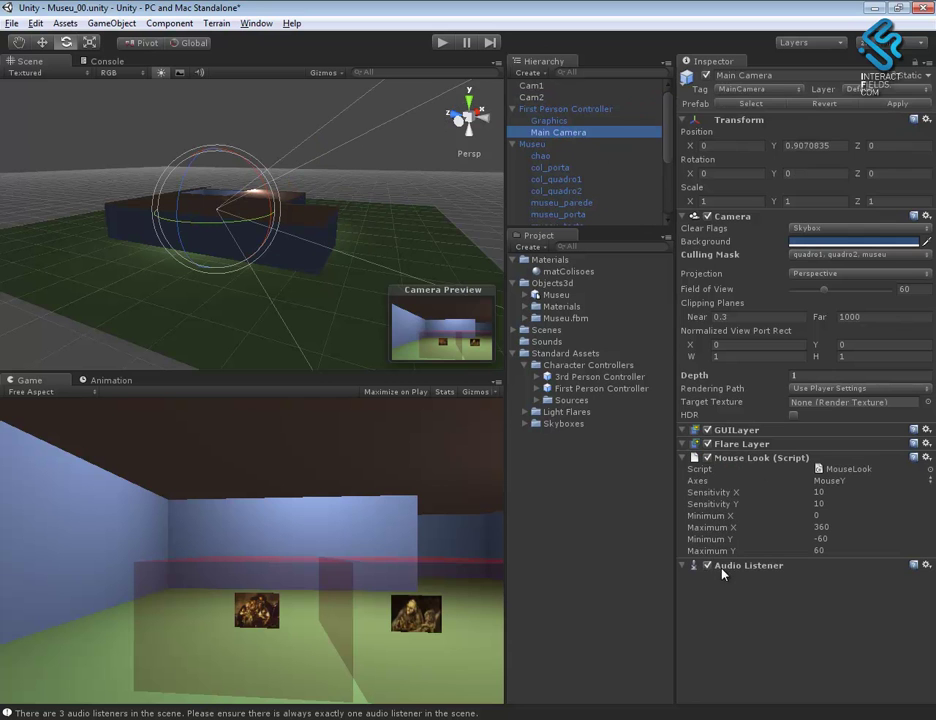
{"action": "left_click_drag", "start_coordinate": [420, 250], "coordinate": [376, 250], "text": "alt"}
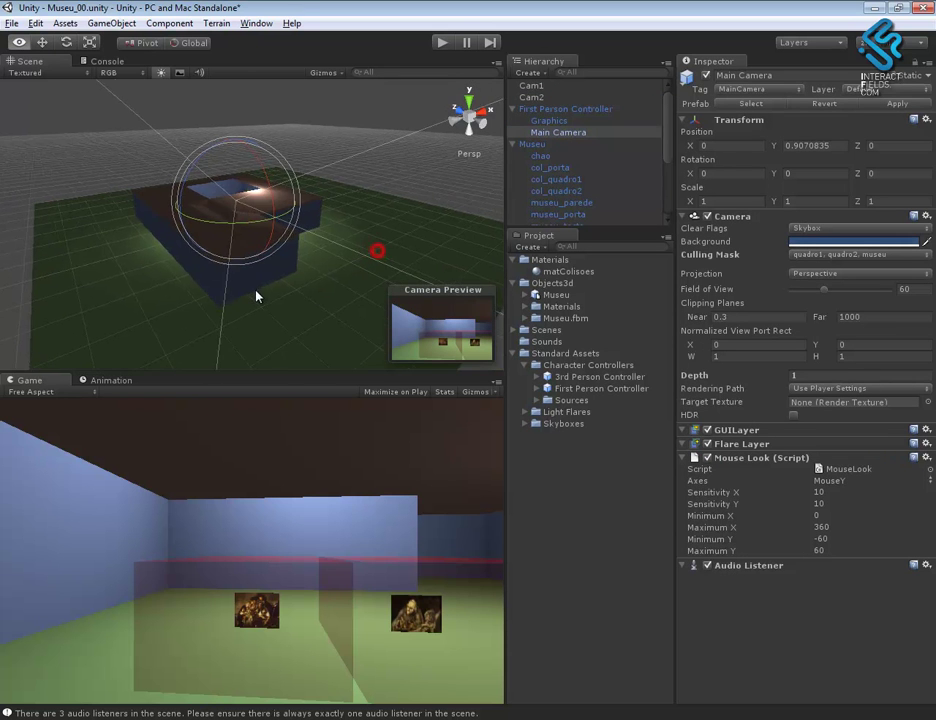
{"action": "left_click_drag", "start_coordinate": [288, 232], "coordinate": [272, 248], "text": "alt"}
{"action": "left_click_drag", "start_coordinate": [407, 165], "coordinate": [325, 163], "text": "alt"}
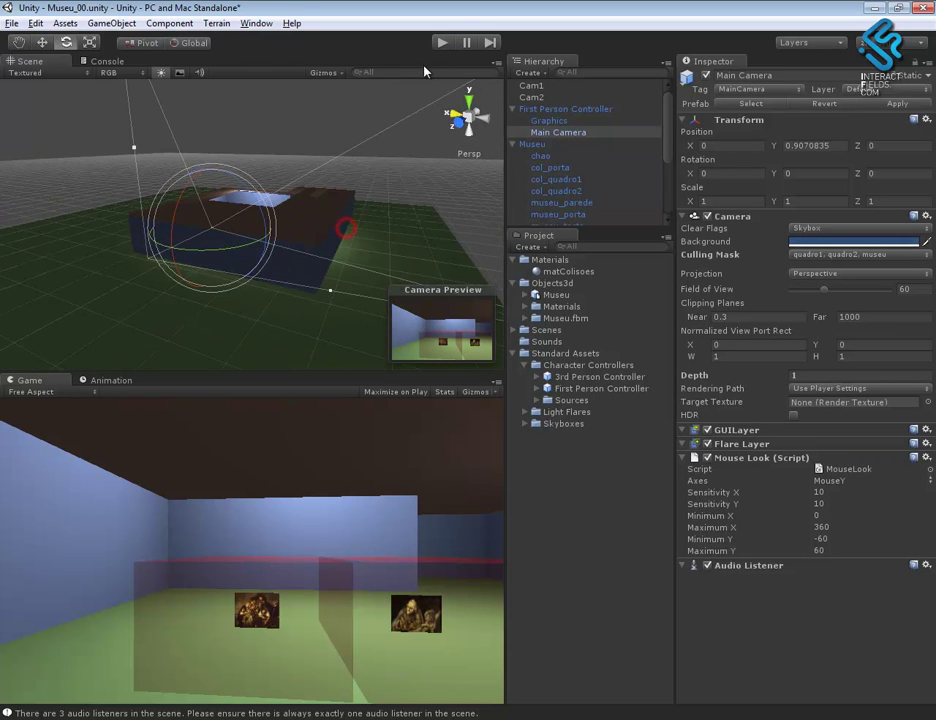
{"action": "left_click", "coordinate": [437, 43]}
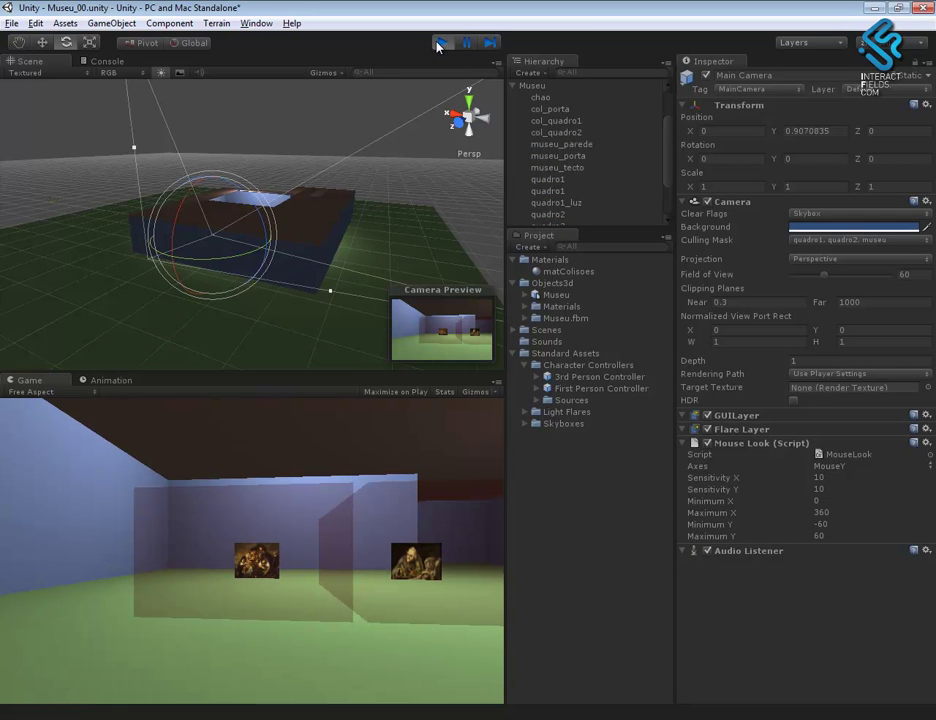
- Stop play mode and collapse the Standard Assets, Objects3d and Materials folders
{"action": "left_click", "coordinate": [440, 44]}
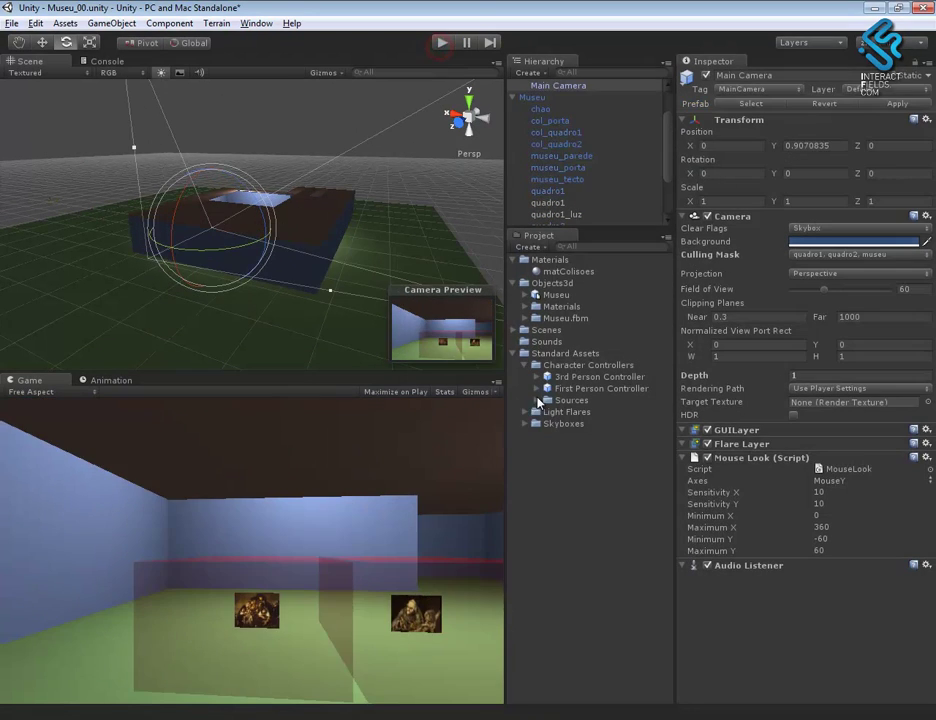
{"action": "left_click", "coordinate": [513, 353]}
{"action": "left_click", "coordinate": [512, 284]}
{"action": "left_click", "coordinate": [513, 259]}
{"action": "left_click", "coordinate": [547, 367]}
- Create a new project folder named Scripts
{"action": "left_click", "coordinate": [527, 247]}
{"action": "left_click", "coordinate": [548, 260]}
{"action": "type", "text": "s"}
{"action": "key", "text": "Caps_Lock"}
{"action": "type", "text": "C"}
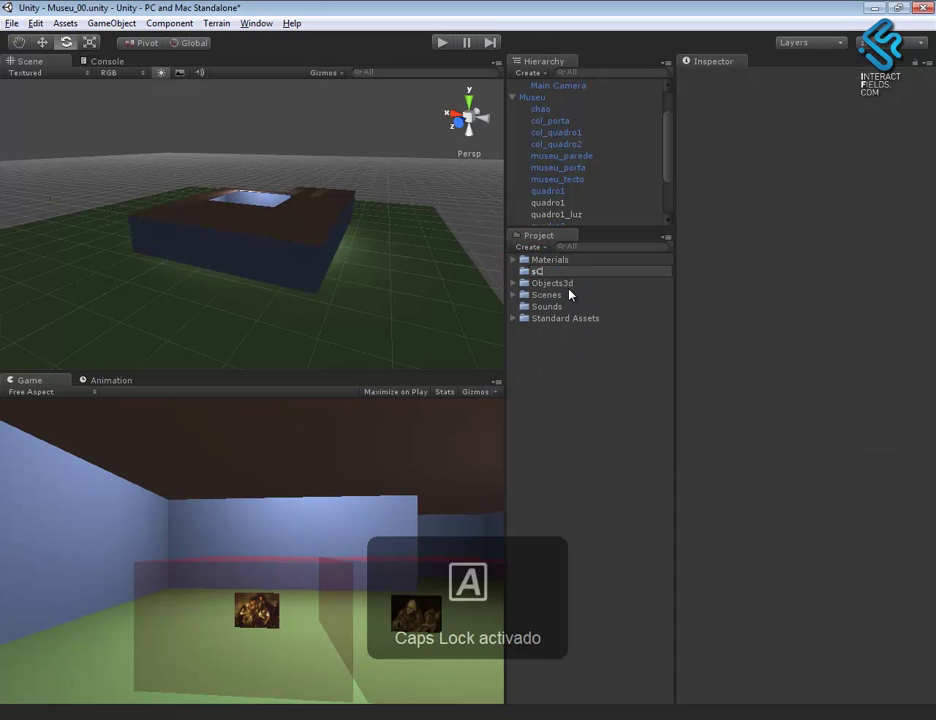
{"action": "type", "text": "RIPTS"}
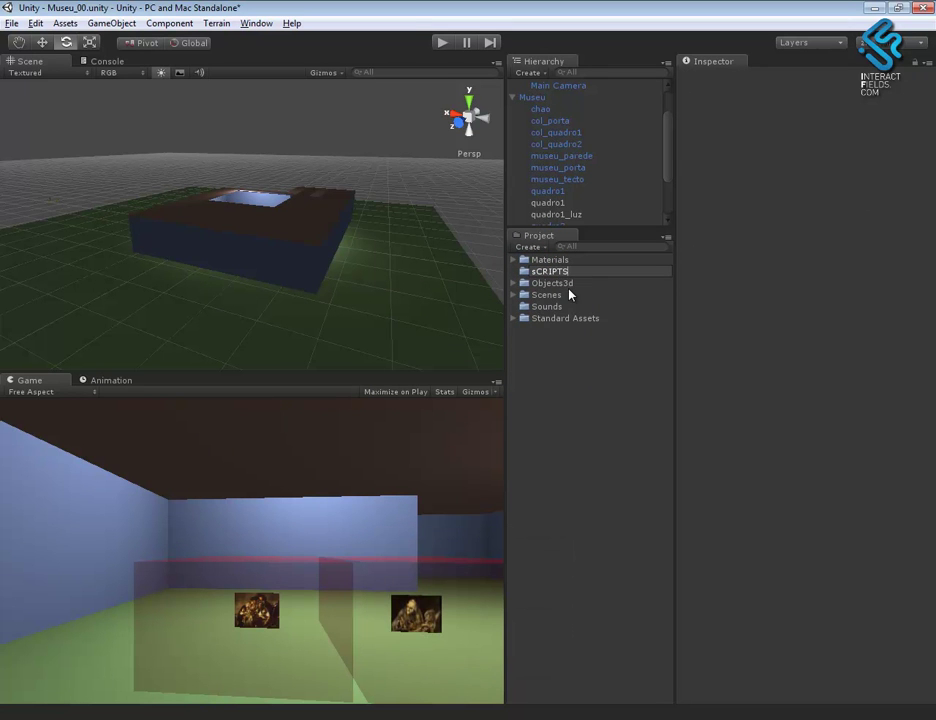
{"action": "key", "text": "BackSpace"}
{"action": "key", "text": "BackSpace"}
{"action": "key", "text": "BackSpace"}
{"action": "key", "text": "Caps_Lock"}
{"action": "type", "text": "Scripts"}
{"action": "key", "text": "Return"}
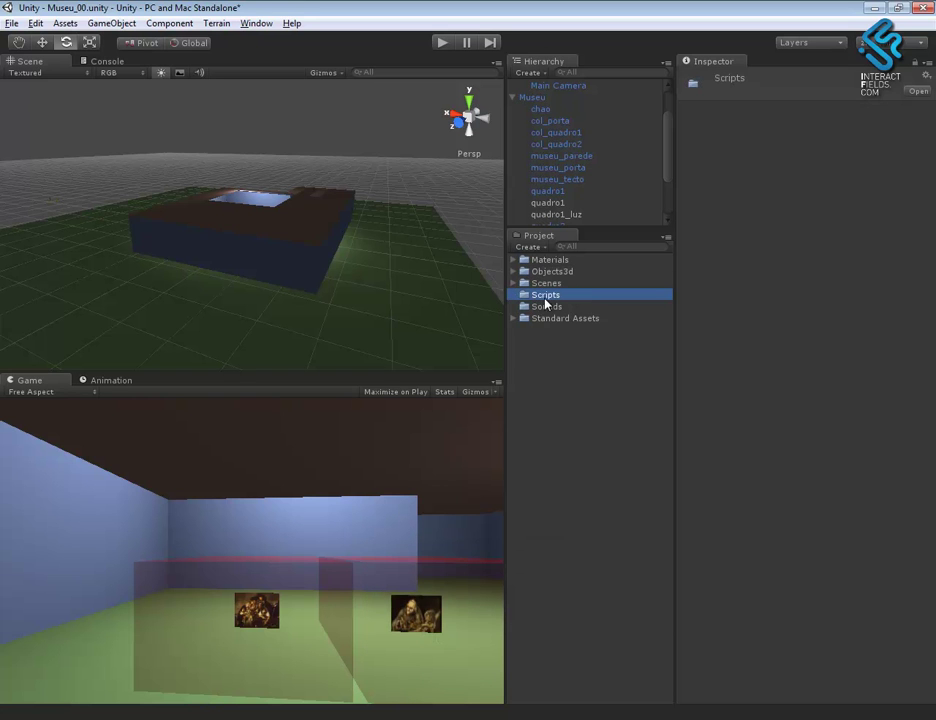
- Create a JavaScript file named srcInteracao inside the Scripts folder
{"action": "left_click", "coordinate": [526, 246]}
{"action": "left_click", "coordinate": [547, 283]}
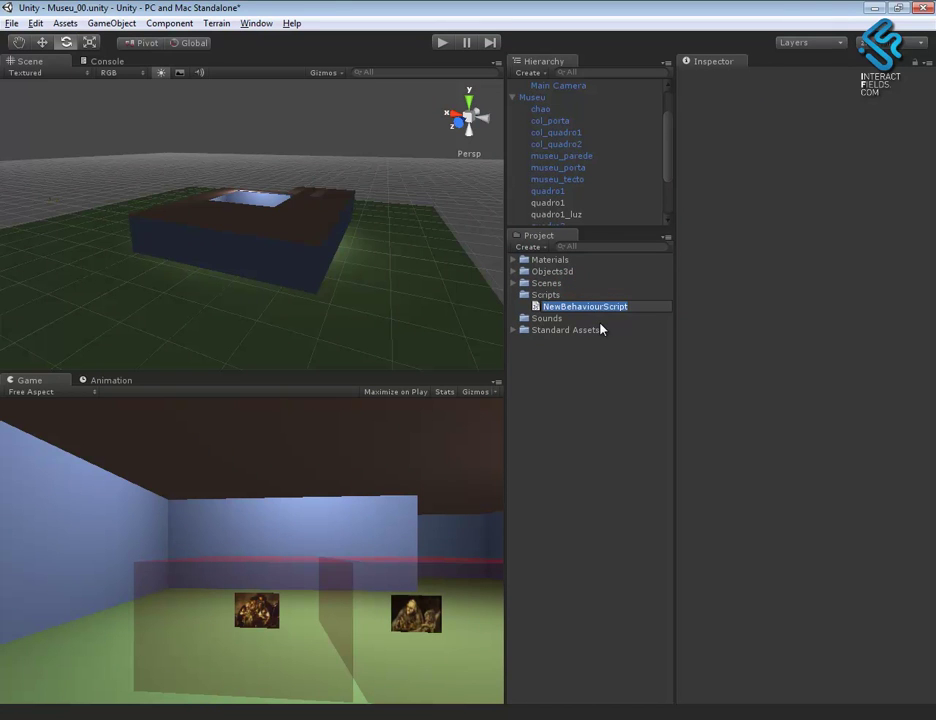
{"action": "type", "text": "srd"}
{"action": "key", "text": "BackSpace"}
{"action": "key", "text": "Caps_Lock"}
{"action": "type", "text": "cInteracao"}
{"action": "key", "text": "Return"}
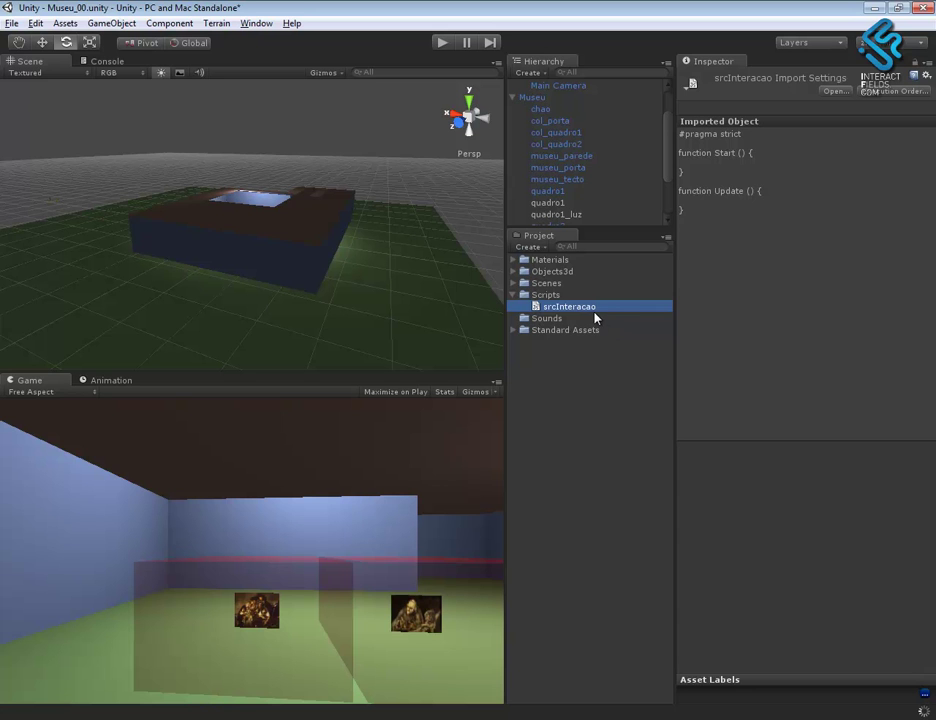
- Rename the First Person Controller to player
{"action": "left_click", "coordinate": [514, 97]}
{"action": "left_click", "coordinate": [542, 108]}
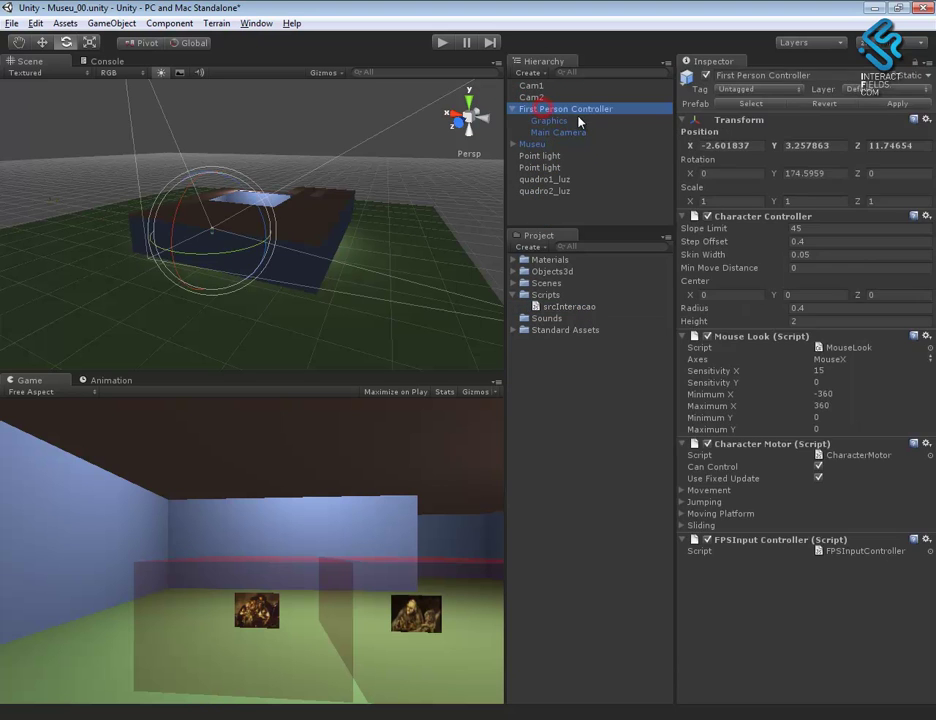
{"action": "left_click", "coordinate": [814, 75]}
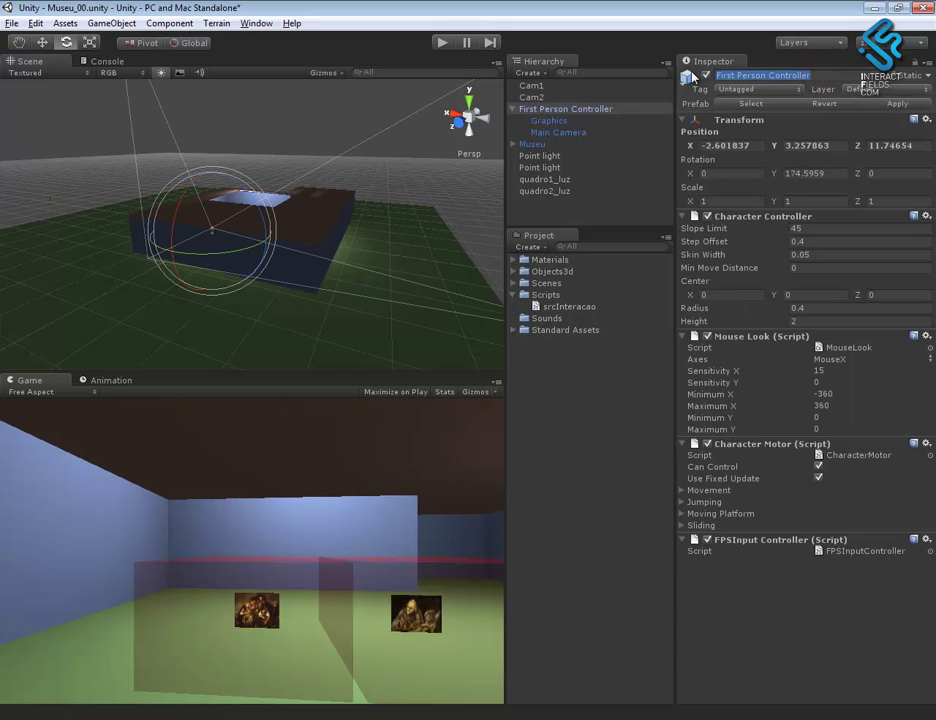
{"action": "type", "text": "player"}
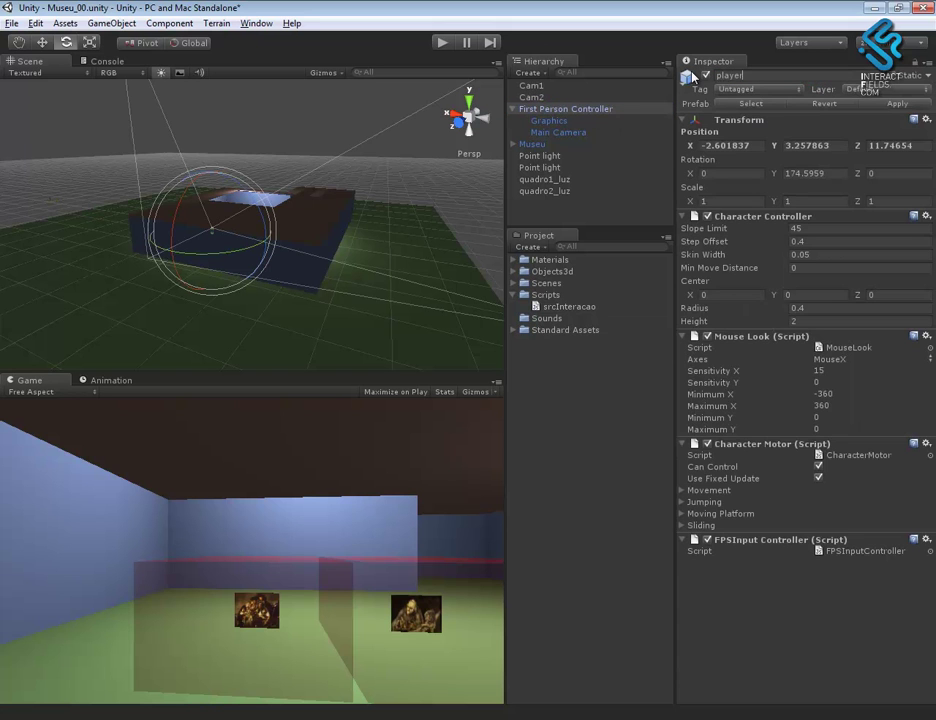
{"action": "key", "text": "Return"}
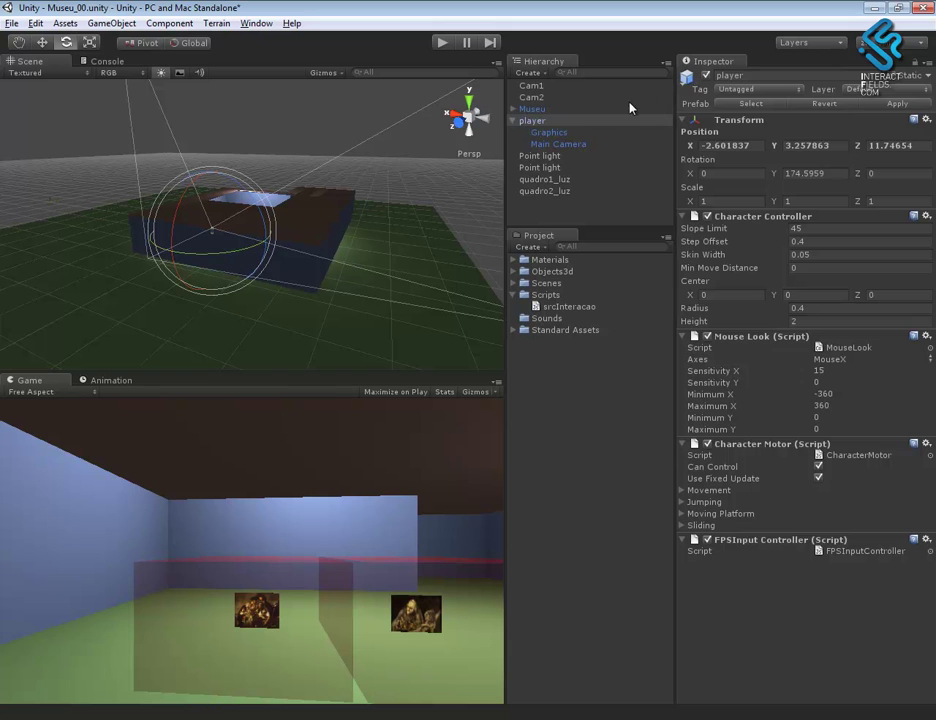
- Attach srcInteracao to player and open the script in the code editor
{"action": "left_click", "coordinate": [510, 120]}
{"action": "mouse_move", "coordinate": [555, 307]}
{"action": "left_mouse_down"}
{"action": "mouse_move", "coordinate": [602, 307]}
{"action": "mouse_move", "coordinate": [549, 125]}
{"action": "left_mouse_up"}
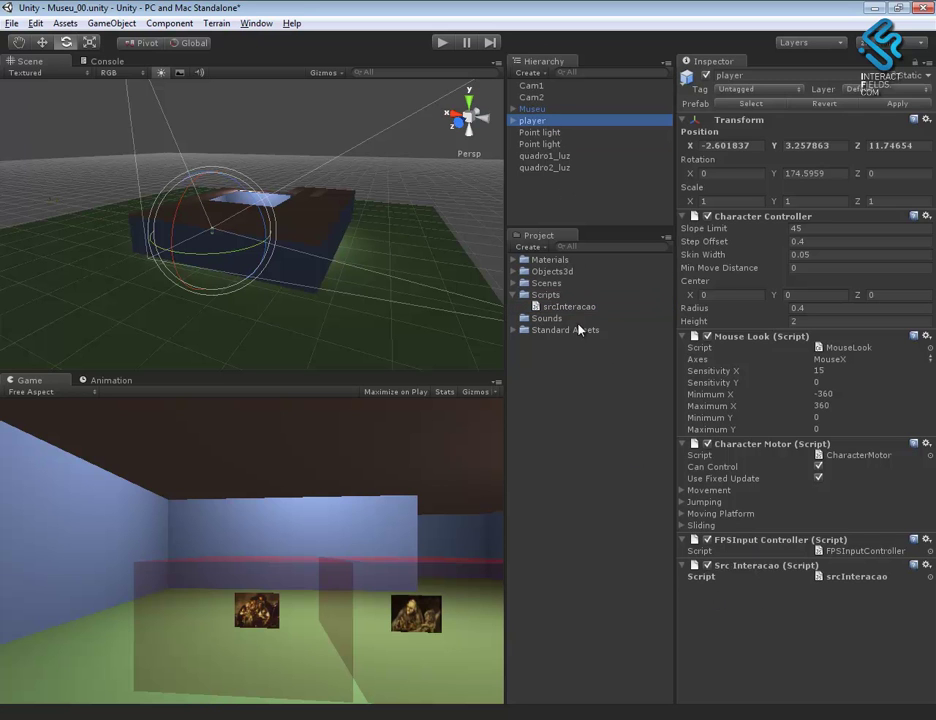
{"action": "left_click", "coordinate": [565, 307]}
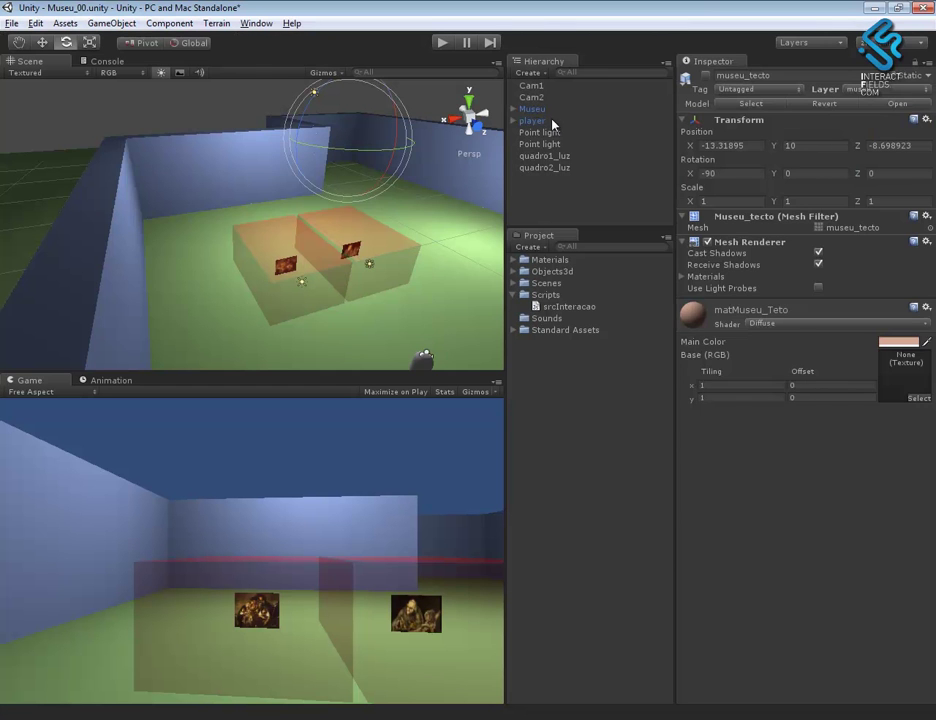
{"action": "left_click", "coordinate": [551, 120]}
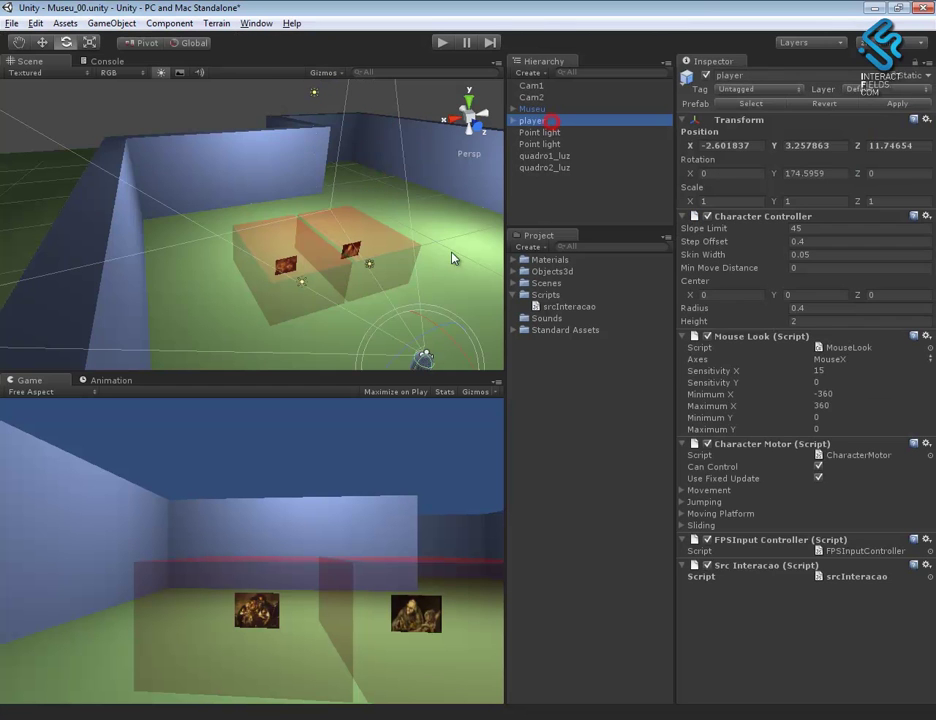
{"action": "left_click_drag", "start_coordinate": [452, 259], "coordinate": [279, 249], "text": "alt"}
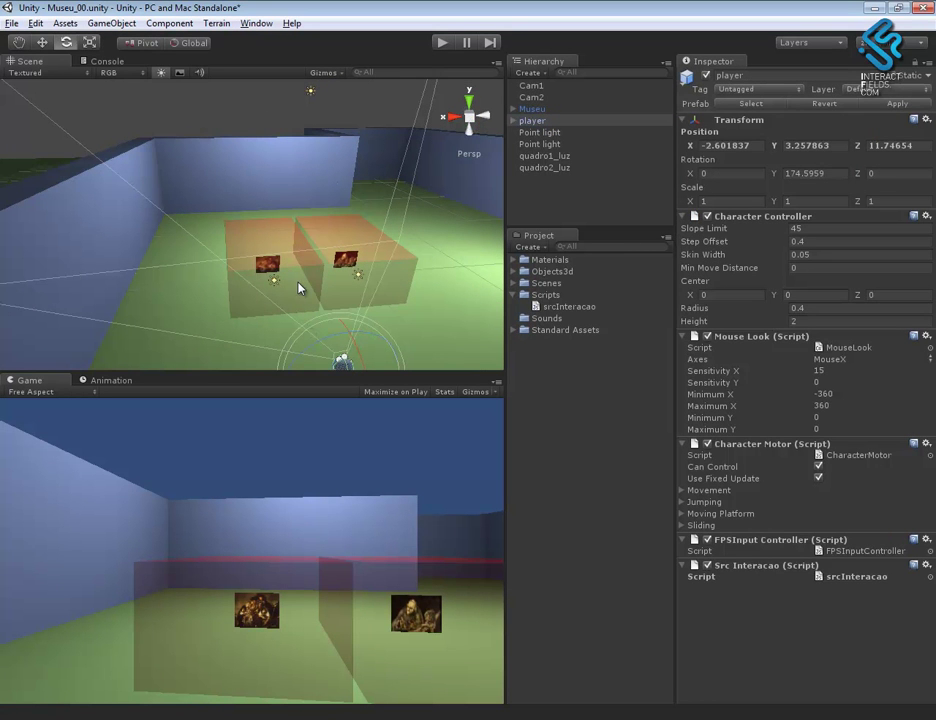
{"action": "mouse_move", "coordinate": [365, 290]}
{"action": "left_mouse_down", "text": "alt"}
{"action": "mouse_move", "coordinate": [318, 284]}
{"action": "mouse_move", "coordinate": [300, 250]}
{"action": "left_mouse_up", "text": "alt"}
{"action": "right_click_drag", "start_coordinate": [300, 250], "coordinate": [283, 235], "text": "alt"}
{"action": "left_click_drag", "start_coordinate": [283, 235], "coordinate": [251, 263], "text": "alt"}
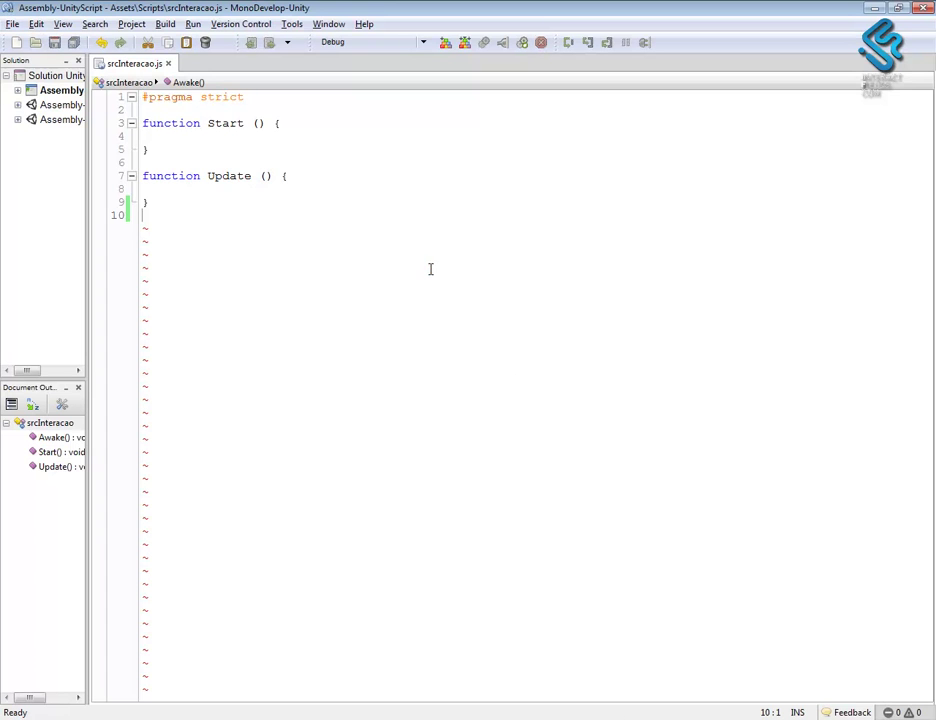
- Below Update, declare an empty function MudarCamara(select:String)
{"action": "left_click", "coordinate": [428, 268]}
{"action": "left_click", "coordinate": [184, 202]}
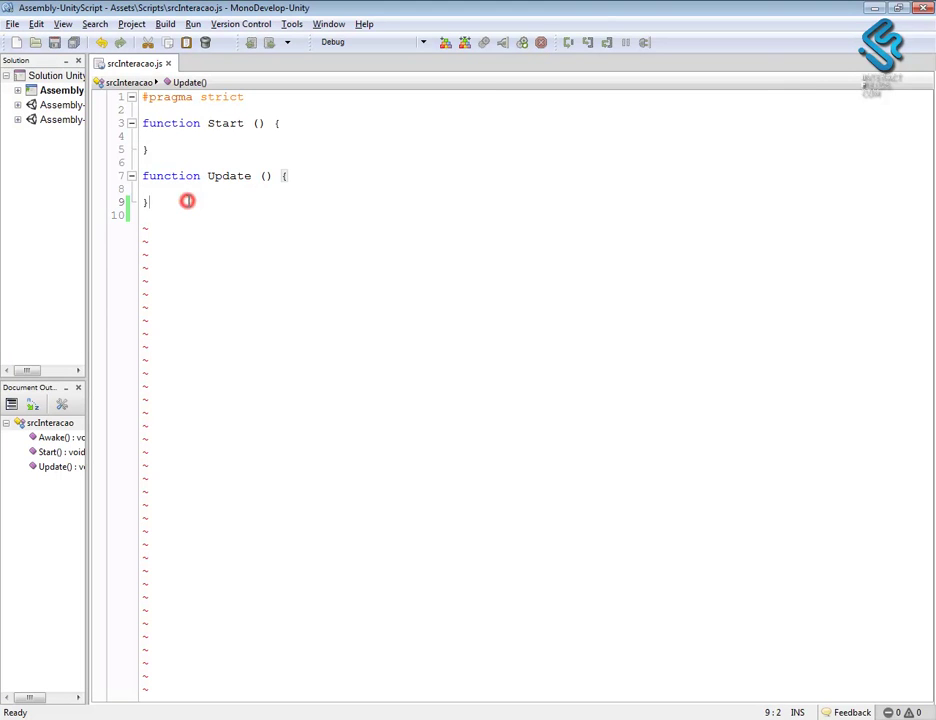
{"action": "key", "text": "Return"}
{"action": "key", "text": "Return"}
{"action": "type", "text": "func"}
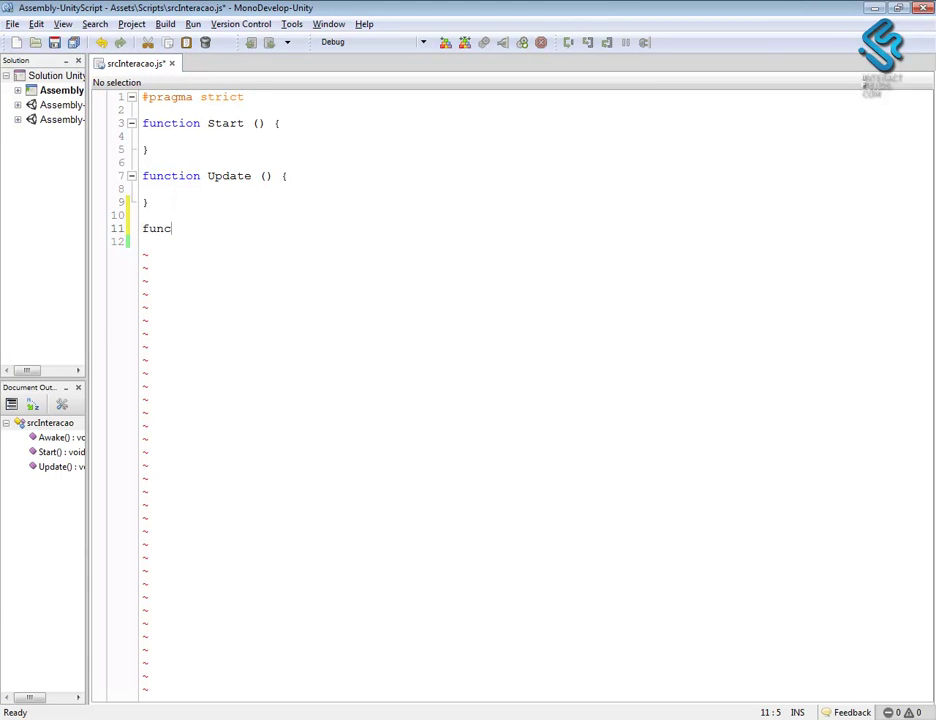
{"action": "key", "text": "ctrl+plus"}
{"action": "key", "text": "ctrl+plus"}
{"action": "type", "text": "tion"}
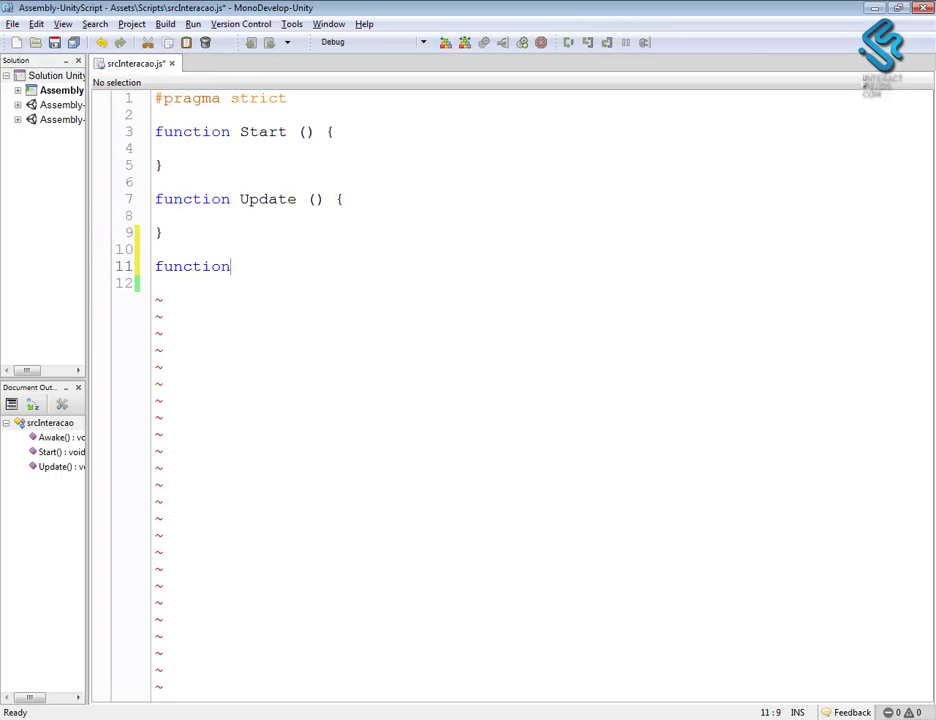
{"action": "type", "text": " Mudar"}
{"action": "key", "text": "Caps_Lock"}
{"action": "type", "text": "C"}
{"action": "key", "text": "Caps_Lock"}
{"action": "type", "text": "amara("}
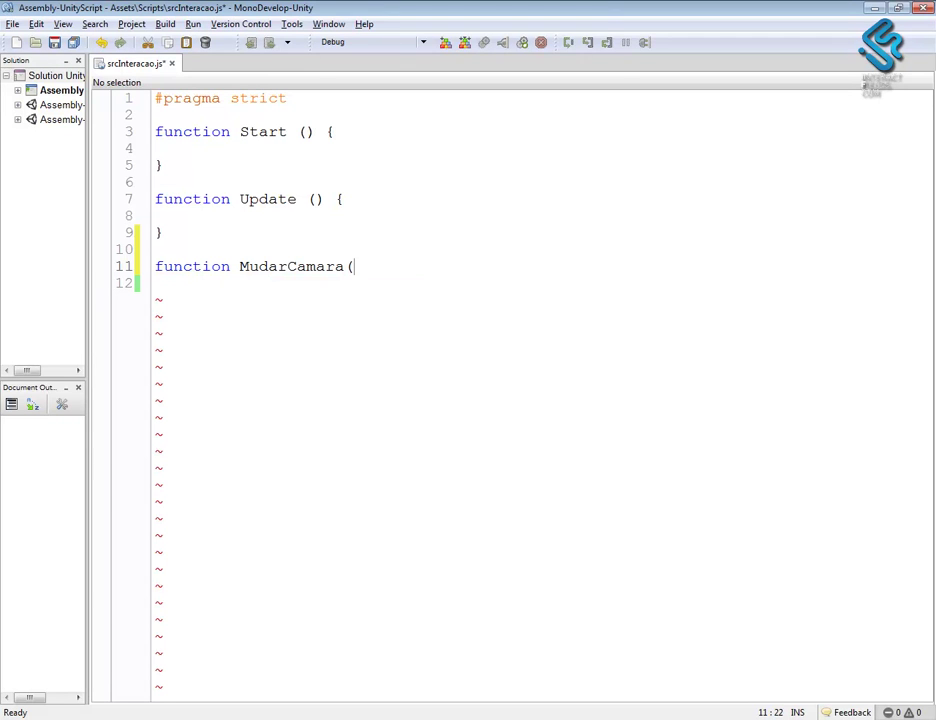
{"action": "type", "text": "select:"}
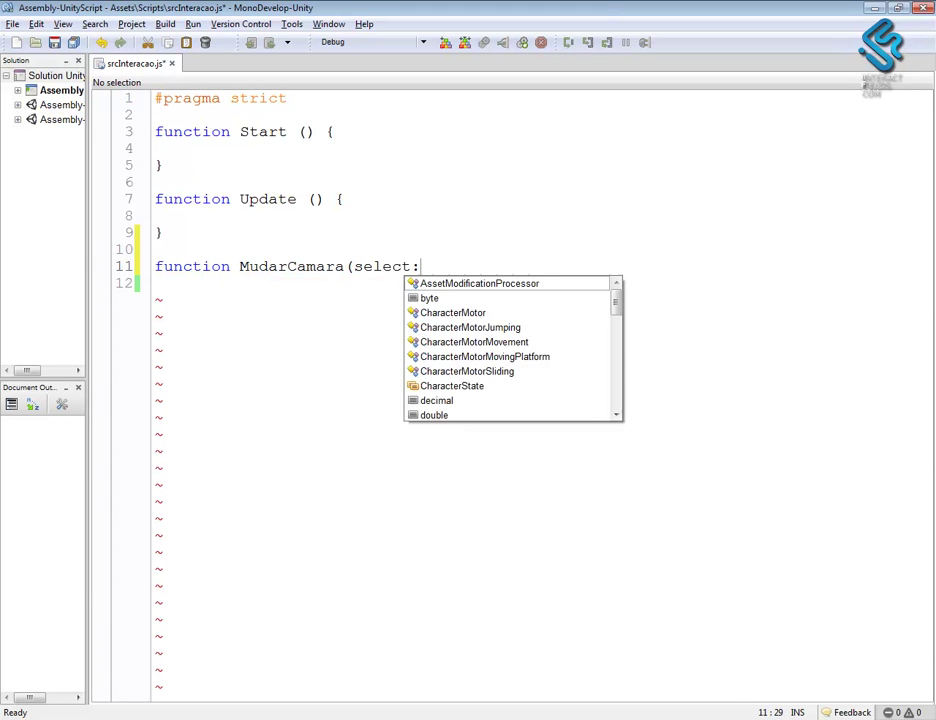
{"action": "key", "text": "Caps_Lock"}
{"action": "type", "text": "S"}
{"action": "key", "text": "Caps_Lock"}
{"action": "type", "text": "tring"}
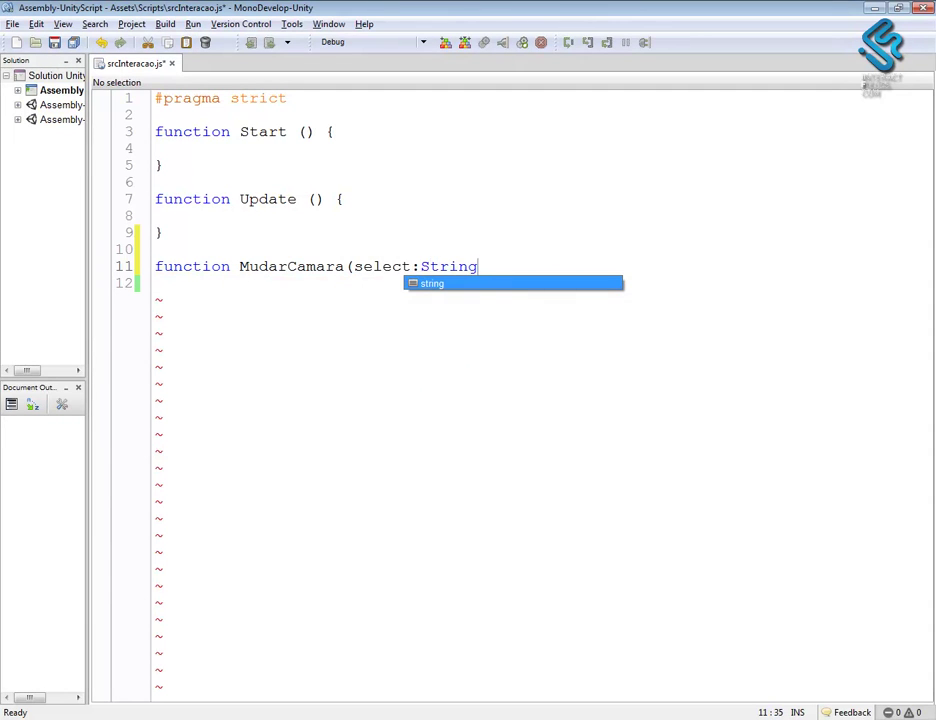
{"action": "type", "text": "){"}
{"action": "key", "text": "Return"}
{"action": "key", "text": "Return"}
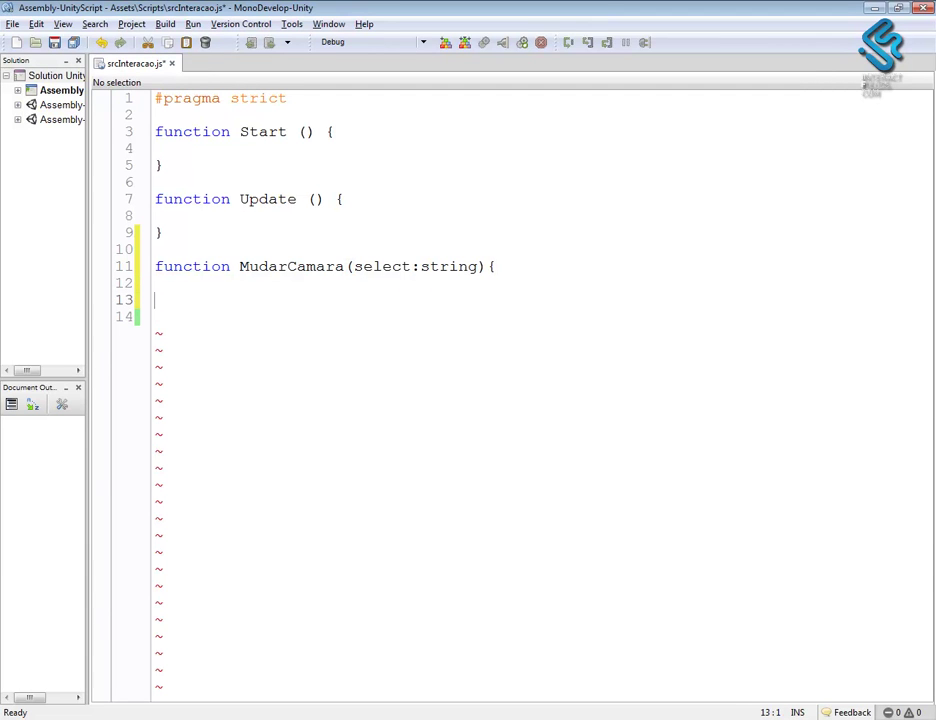
{"action": "type", "text": "}"}
- Inside MudarCamara, add a for loop with variable cam over Camera.allCameras
{"action": "key", "text": "Up"}
{"action": "key", "text": "Tab"}
{"action": "type", "text": "fpo"}
{"action": "key", "text": "BackSpace"}
{"action": "key", "text": "BackSpace"}
{"action": "type", "text": "or("}
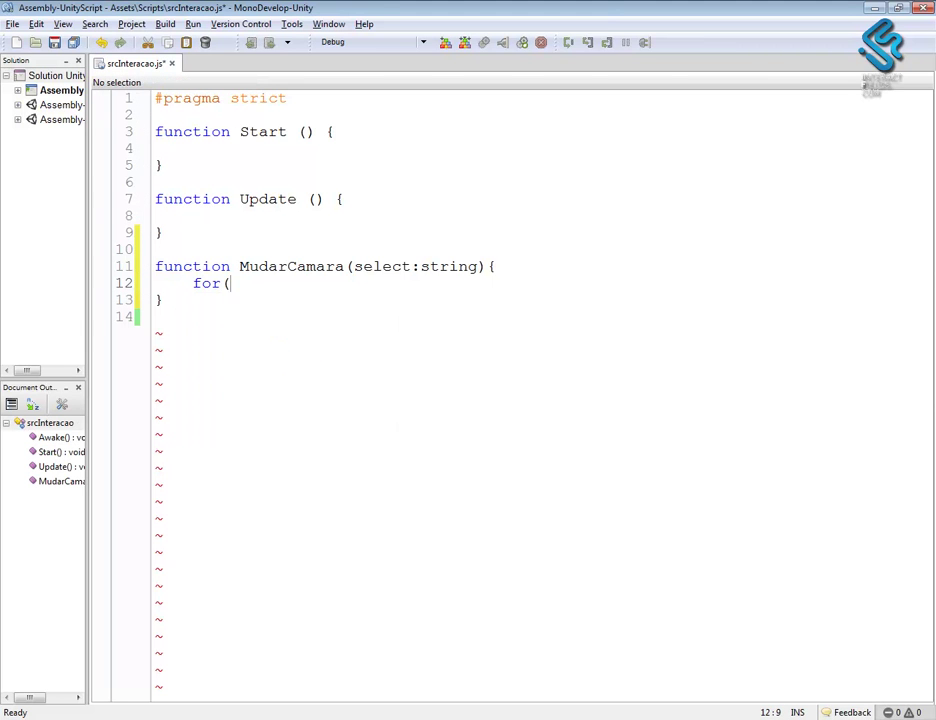
{"action": "type", "text": "var cam"}
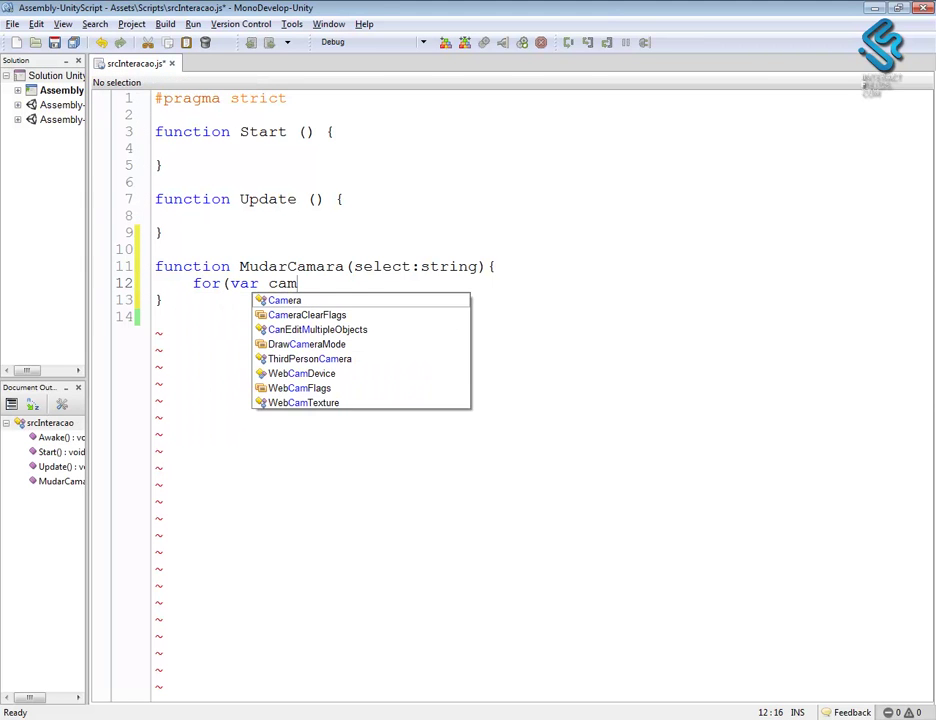
{"action": "type", "text": ":"}
{"action": "key", "text": "Caps_Lock"}
{"action": "type", "text": "C"}
{"action": "key", "text": "Caps_Lock"}
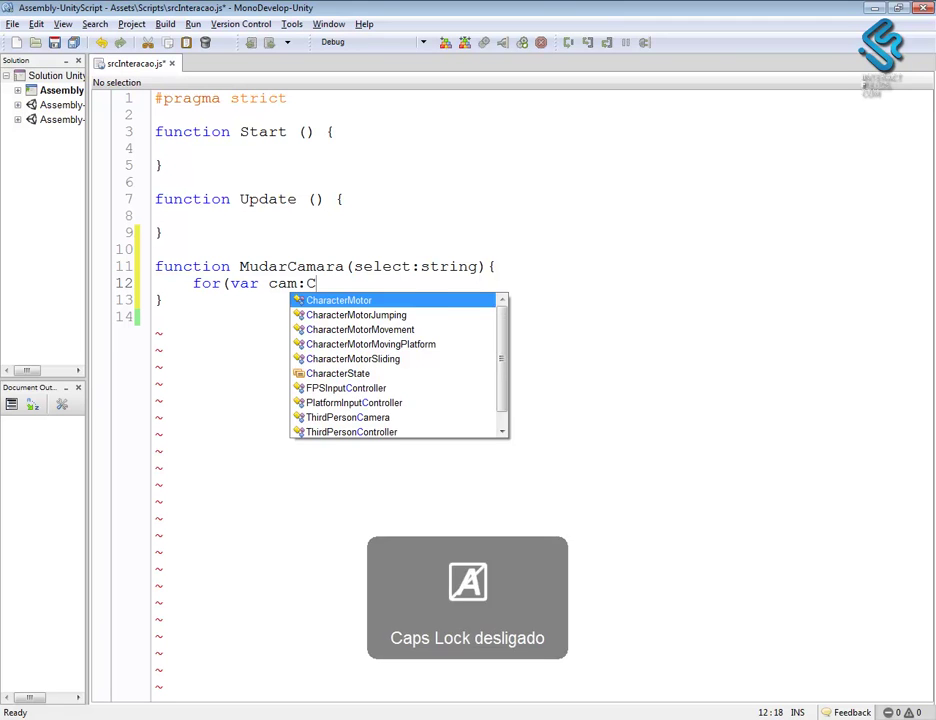
{"action": "type", "text": "amera"}
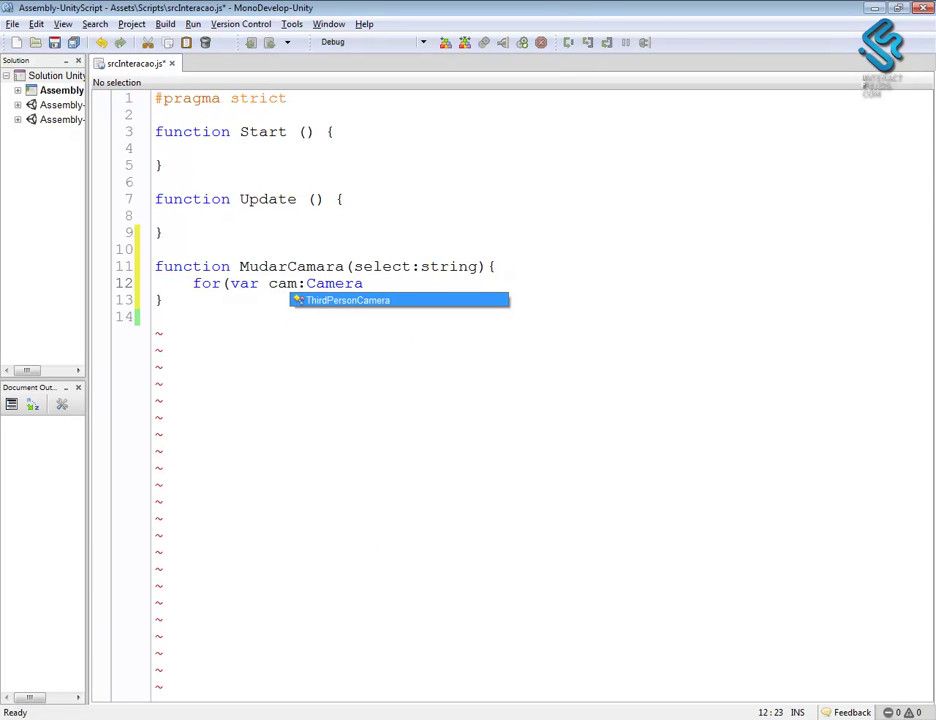
{"action": "type", "text": " int"}
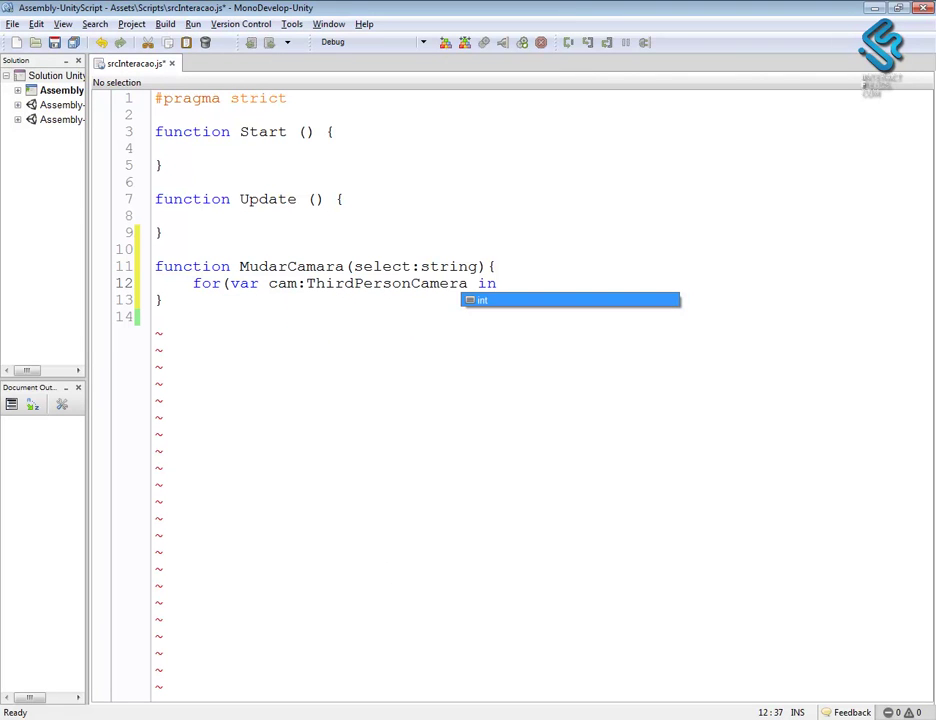
{"action": "key", "text": "Caps_Lock"}
{"action": "type", "text": "C"}
{"action": "key", "text": "Caps_Lock"}
{"action": "type", "text": "amera.all"}
{"action": "key", "text": "Caps_Lock"}
{"action": "type", "text": "C"}
{"action": "key", "text": "Caps_Lock"}
{"action": "type", "text": "ameras"}
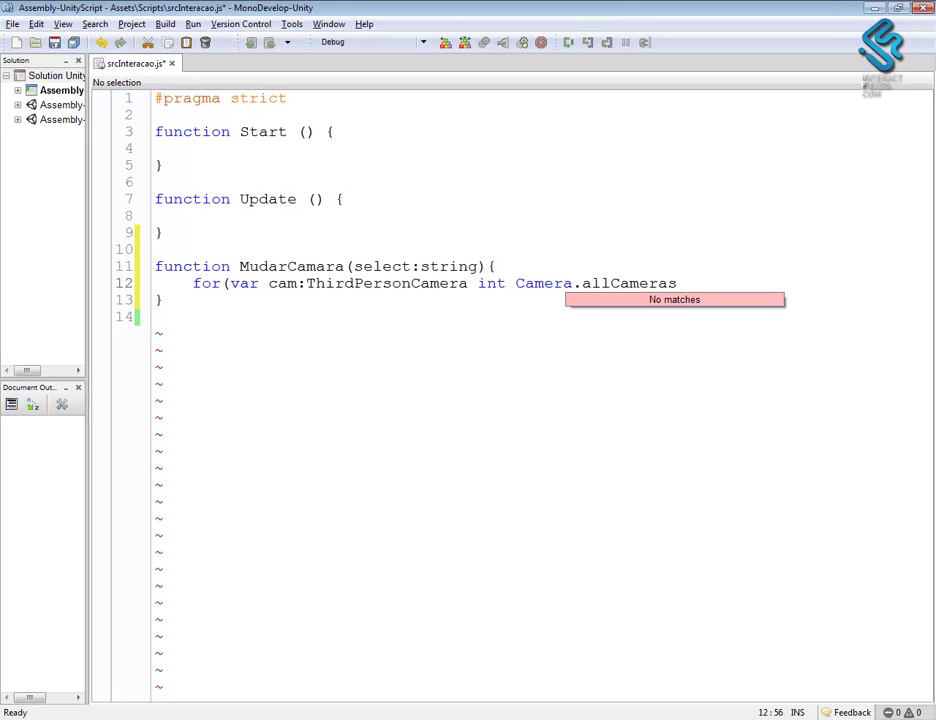
{"action": "type", "text": "){"}
{"action": "key", "text": "Return"}
{"action": "key", "text": "Return"}
{"action": "type", "text": "}"}
- Inside the loop, add an if/else block comparing cam.name with select
{"action": "left_click", "coordinate": [230, 300]}
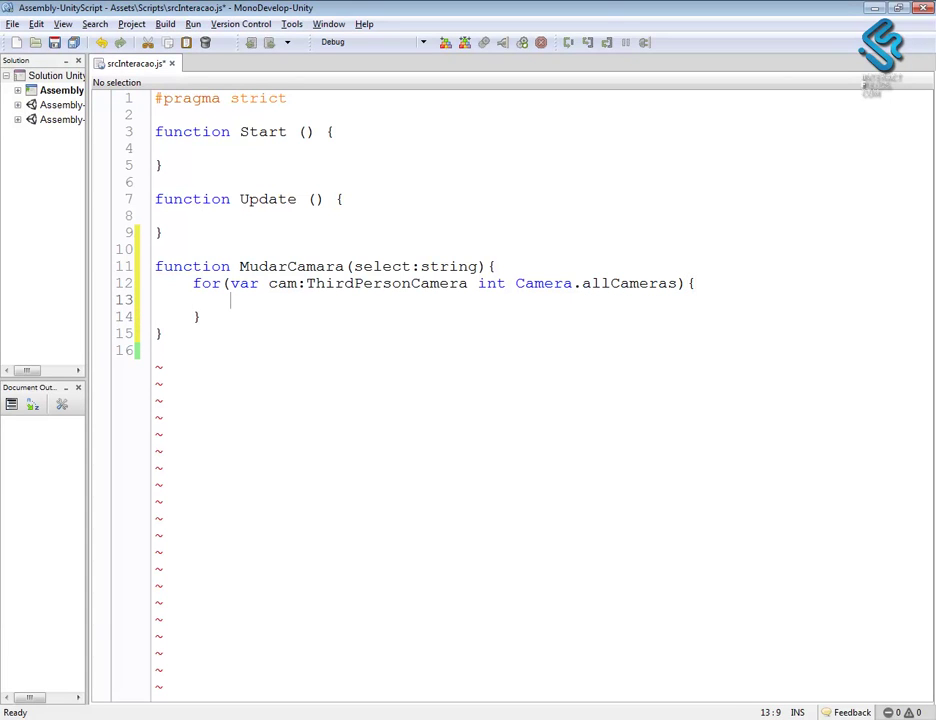
{"action": "type", "text": "if"}
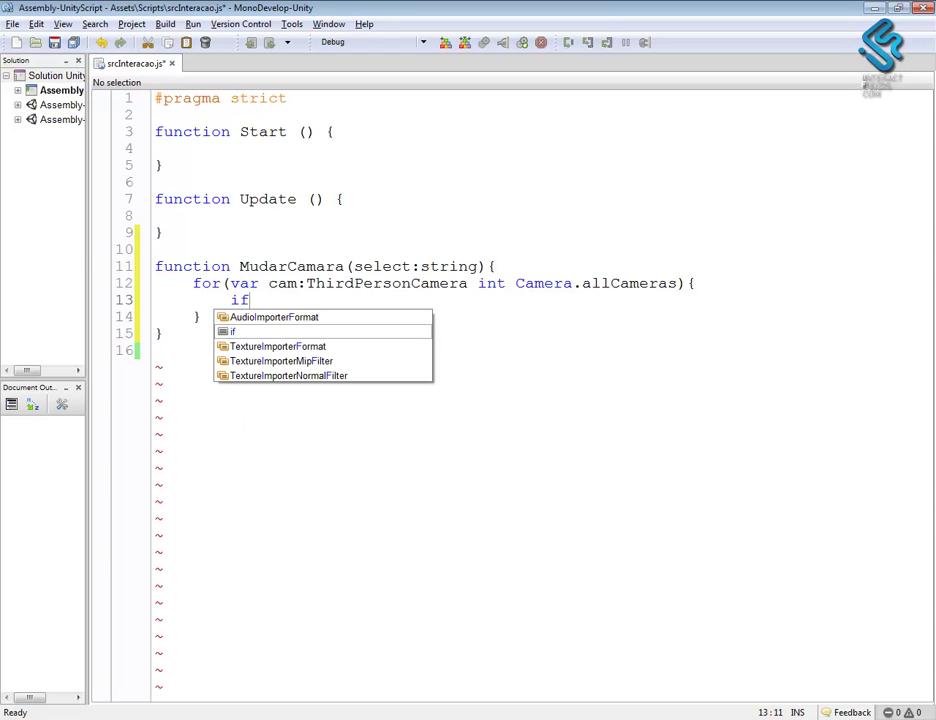
{"action": "type", "text": "("}
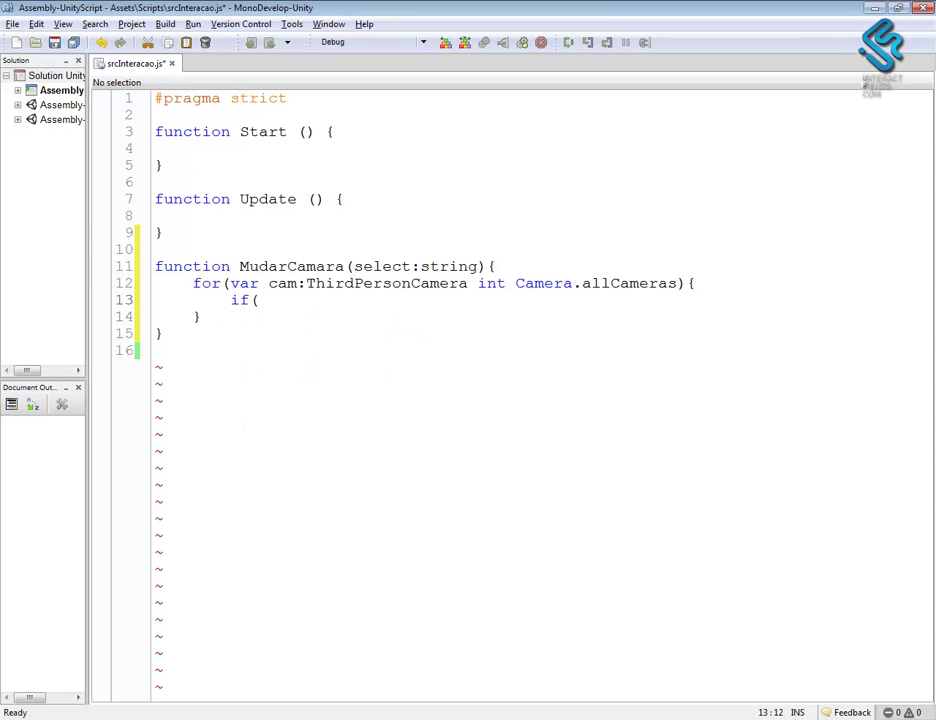
{"action": "type", "text": "cam.name "}
{"action": "type", "text": "="}
{"action": "type", "text": " ssl"}
{"action": "key", "text": "BackSpace"}
{"action": "key", "text": "BackSpace"}
{"action": "type", "text": "elect"}
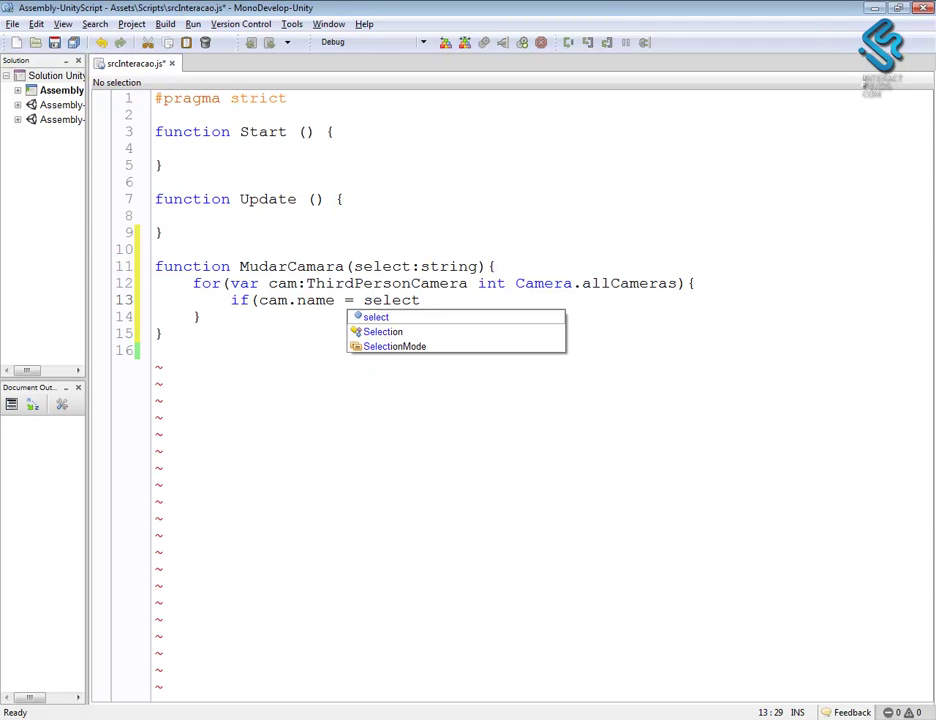
{"action": "type", "text": "){"}
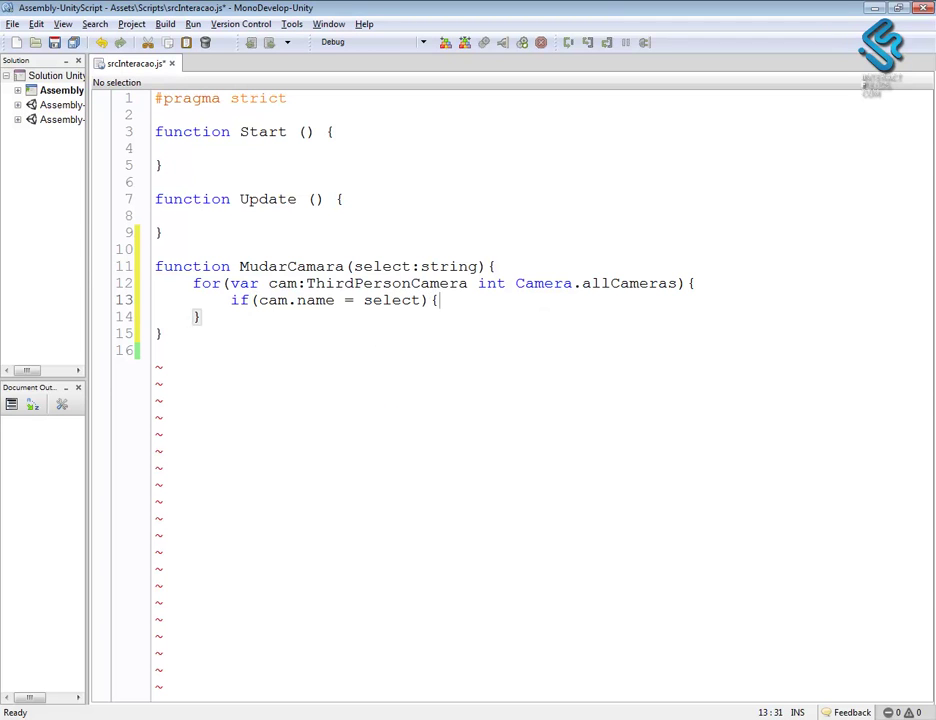
{"action": "key", "text": "Return"}
{"action": "key", "text": "Return"}
{"action": "type", "text": "}"}
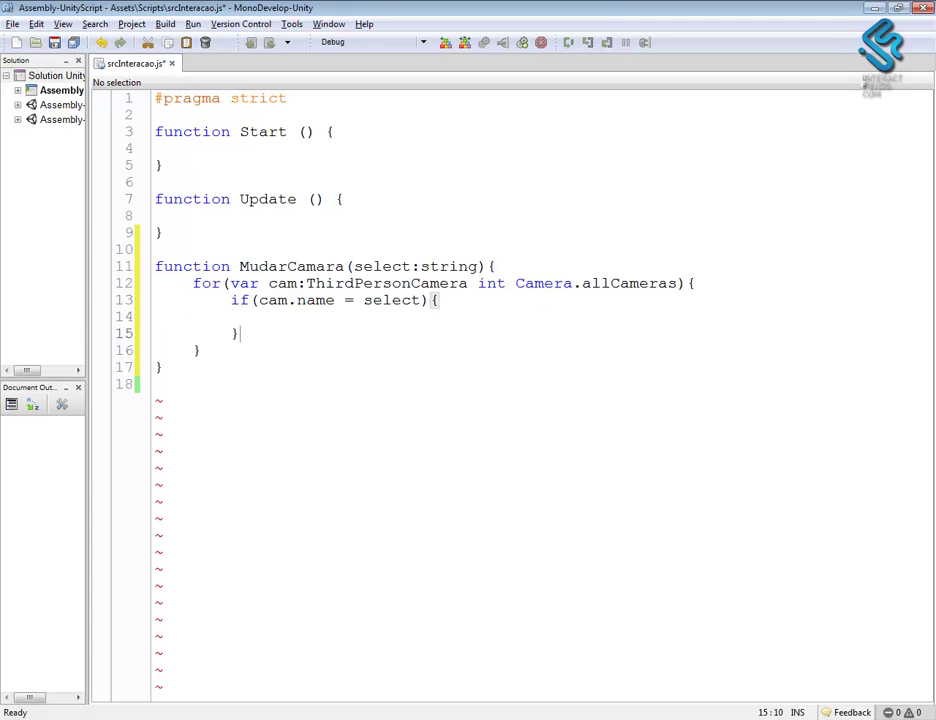
{"action": "type", "text": "esle"}
{"action": "type", "text": "{"}
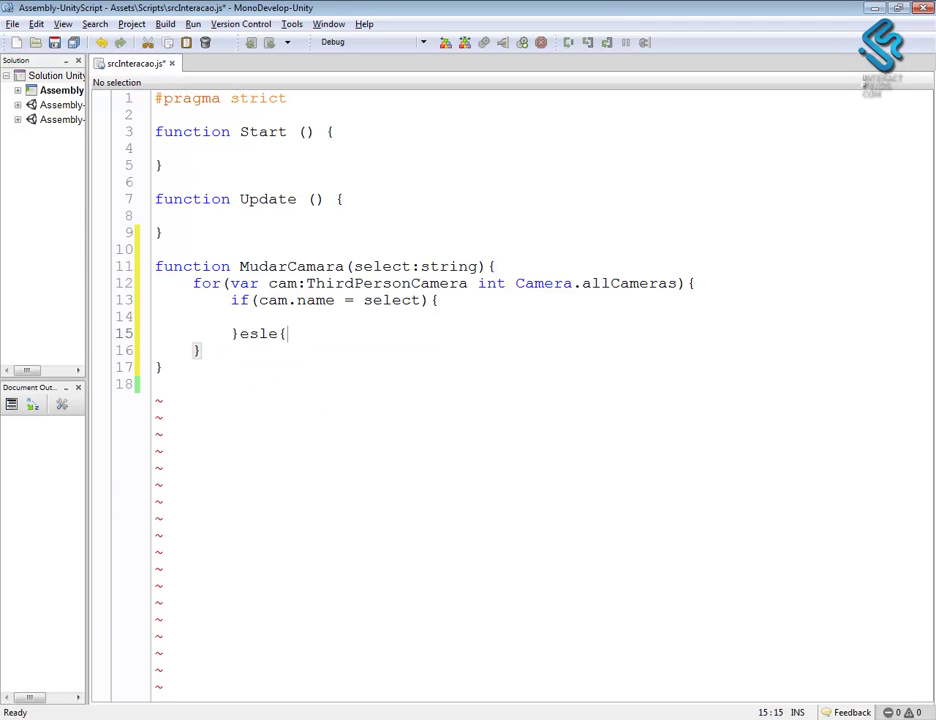
{"action": "key", "text": "BackSpace"}
{"action": "key", "text": "BackSpace"}
{"action": "key", "text": "BackSpace"}
{"action": "type", "text": "lse"}
{"action": "type", "text": "{"}
{"action": "key", "text": "Return"}
{"action": "key", "text": "Return"}
{"action": "type", "text": "}"}
- Set cam.depth = 2 in the if block and cam.depth = 0 in the else block
{"action": "key", "text": "Up"}
{"action": "key", "text": "Up"}
{"action": "key", "text": "Up"}
{"action": "key", "text": "Tab"}
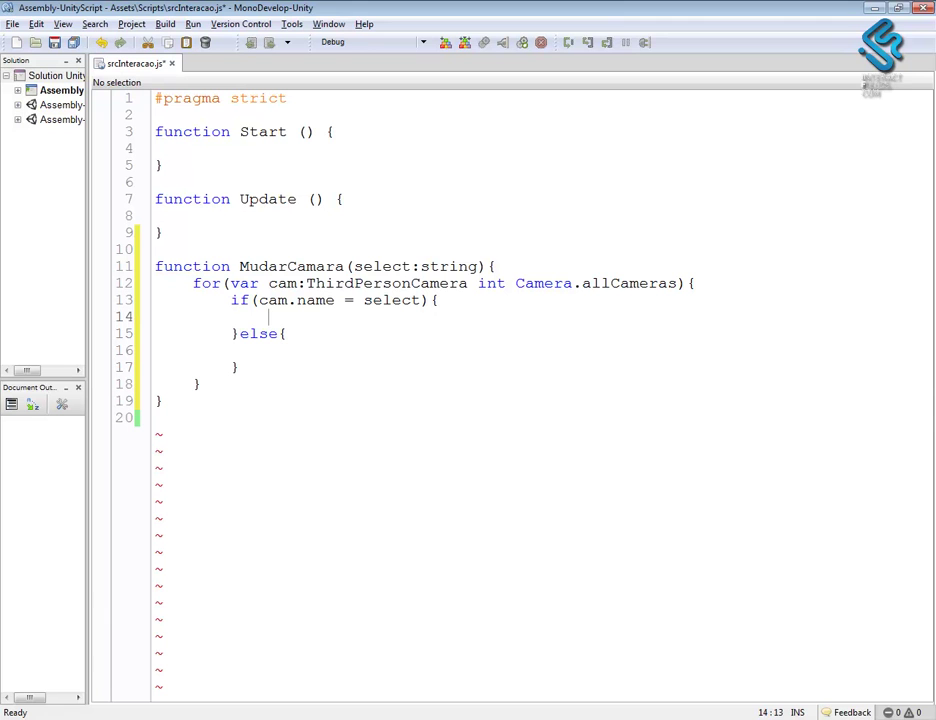
{"action": "type", "text": "cam.depth "}
{"action": "type", "text": "= 2;"}
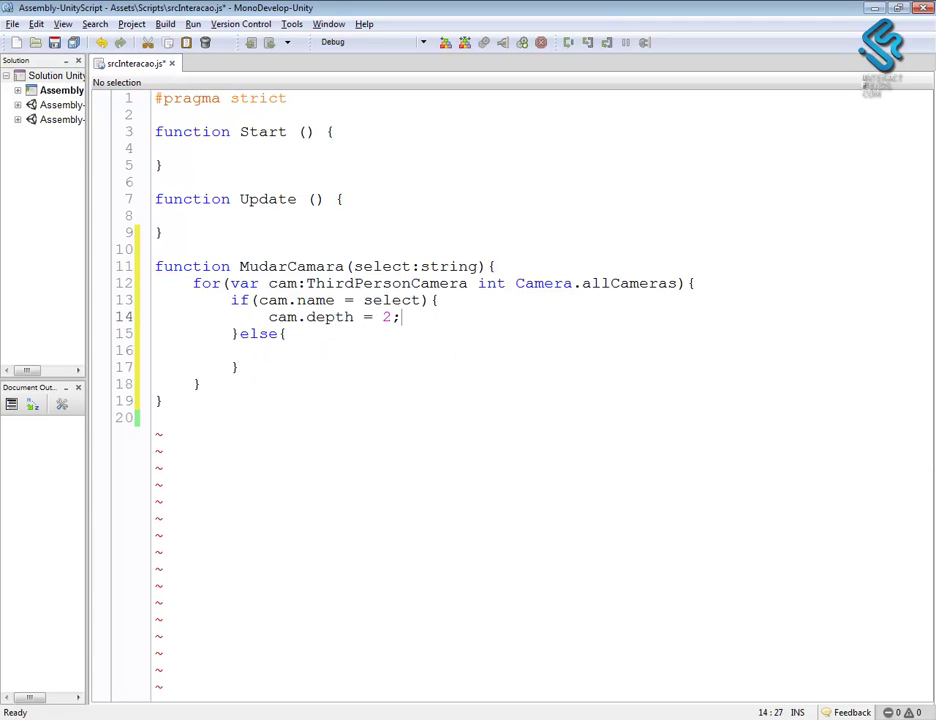
{"action": "left_click_drag", "start_coordinate": [406, 318], "coordinate": [269, 318]}
{"action": "key", "text": "ctrl+c"}
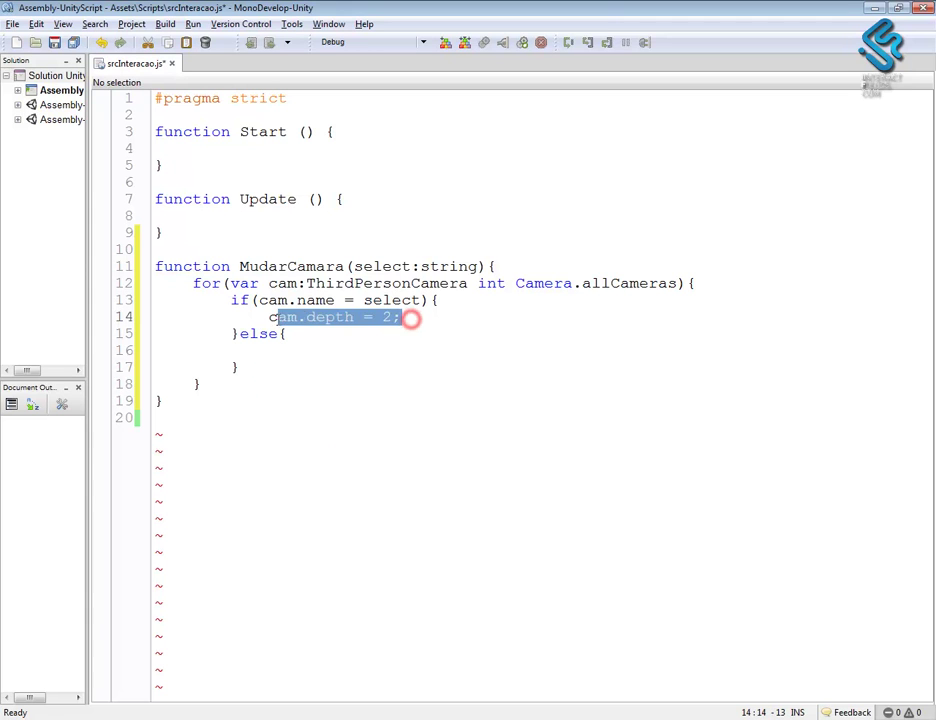
{"action": "left_click", "coordinate": [269, 352]}
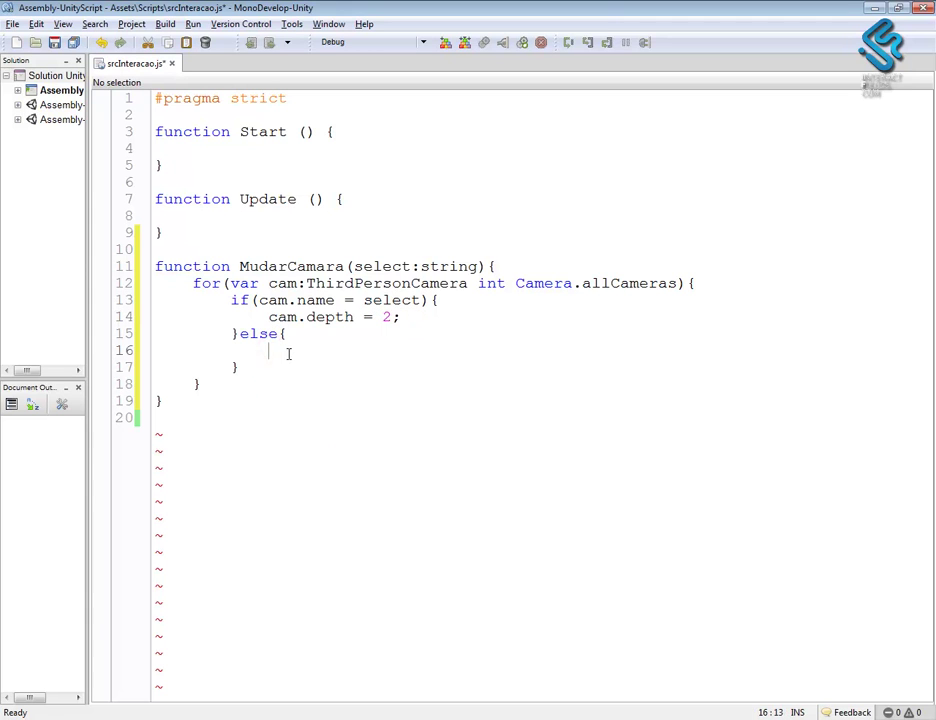
{"action": "key", "text": "ctrl+v"}
{"action": "double_click", "coordinate": [389, 350]}
{"action": "type", "text": "0"}
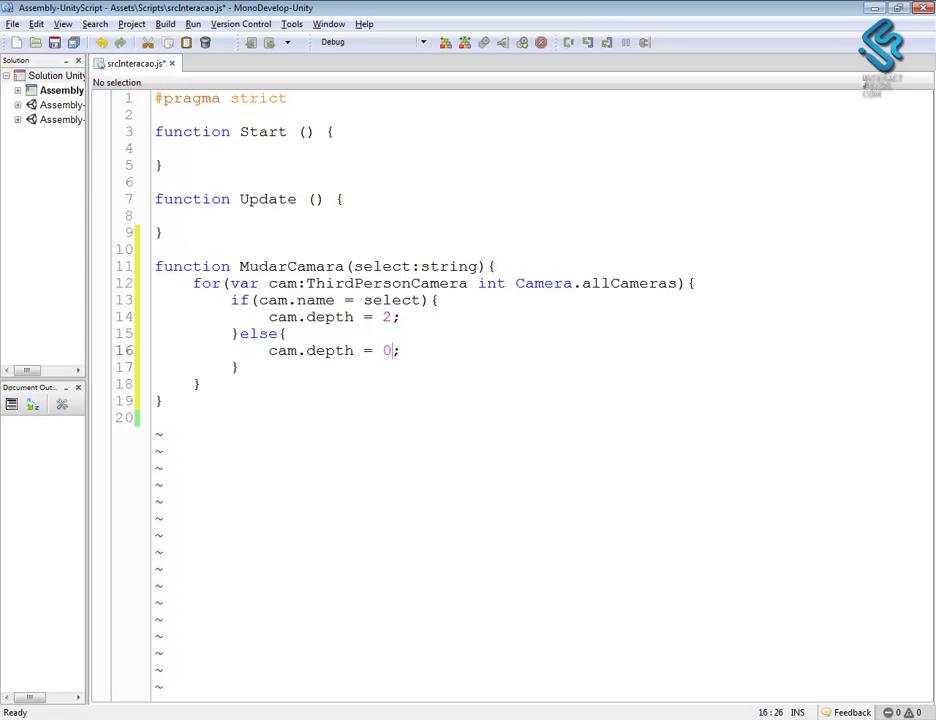
{"action": "left_click", "coordinate": [268, 265]}
{"action": "left_click", "coordinate": [358, 264]}
{"action": "left_click", "coordinate": [382, 265]}
{"action": "left_click", "coordinate": [211, 384]}
{"action": "key", "text": "shift+Up"}
{"action": "key", "text": "shift+Up"}
{"action": "key", "text": "shift+Up"}
{"action": "key", "text": "shift+Up"}
{"action": "key", "text": "shift+Up"}
{"action": "left_click", "coordinate": [255, 284]}
- Change the loop variable type from ThirdPersonCamera to Camera, so it reads cam:Camera
{"action": "double_click", "coordinate": [416, 284]}
{"action": "left_click", "coordinate": [432, 298]}
{"action": "left_click_drag", "start_coordinate": [412, 285], "coordinate": [309, 287]}
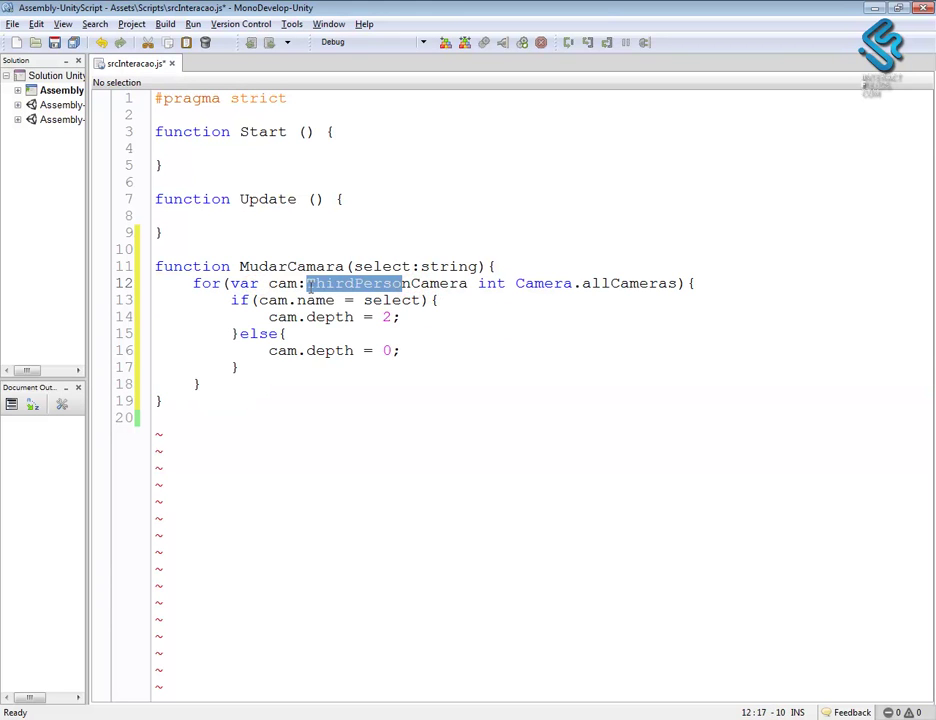
{"action": "key", "text": "Delete"}
{"action": "left_click", "coordinate": [447, 352]}
{"action": "left_click", "coordinate": [313, 283]}
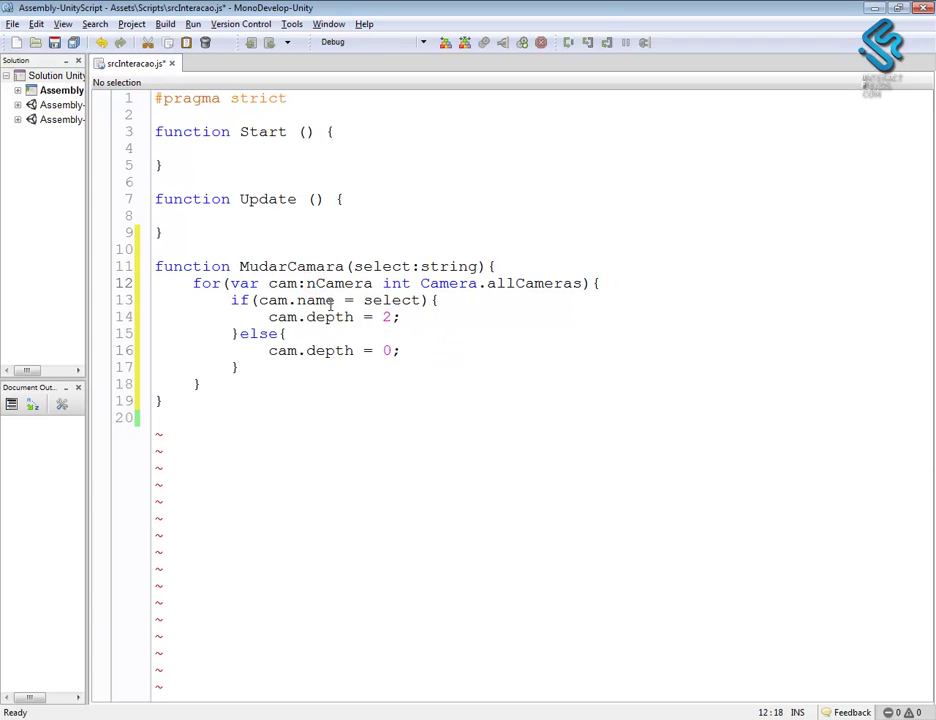
{"action": "key", "text": "BackSpace"}
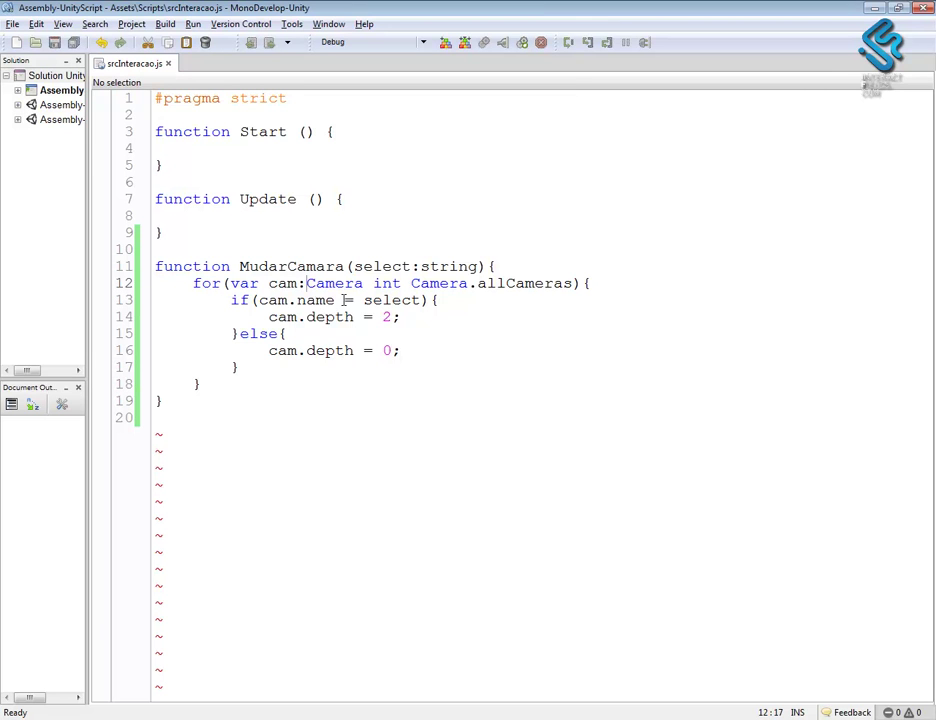
{"action": "left_click", "coordinate": [380, 300]}
{"action": "double_click", "coordinate": [384, 266]}
{"action": "left_click", "coordinate": [318, 317]}
- Back in Unity, preview Cam1 by raising its Depth to 2, then reset it to 0
{"action": "key", "text": "alt+Tab"}
{"action": "scroll", "coordinate": [286, 215], "scroll_direction": "down", "scroll_amount": 2}
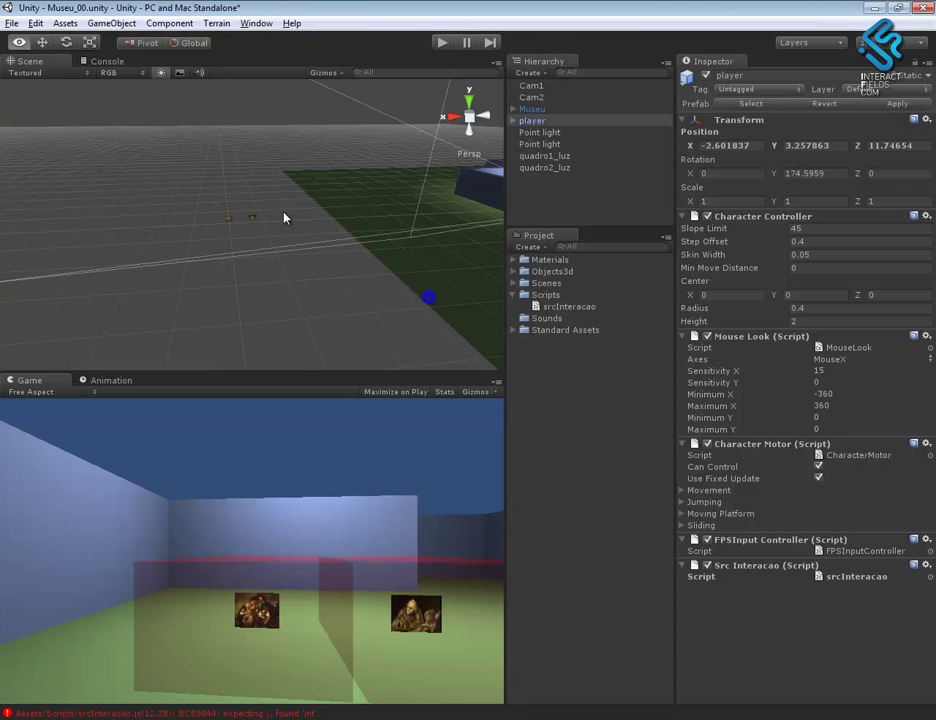
{"action": "scroll", "coordinate": [288, 275], "scroll_direction": "down", "scroll_amount": 2}
{"action": "mouse_move", "coordinate": [287, 275]}
{"action": "left_mouse_down", "text": "alt"}
{"action": "mouse_move", "coordinate": [282, 261]}
{"action": "mouse_move", "coordinate": [320, 259]}
{"action": "left_mouse_up", "text": "alt"}
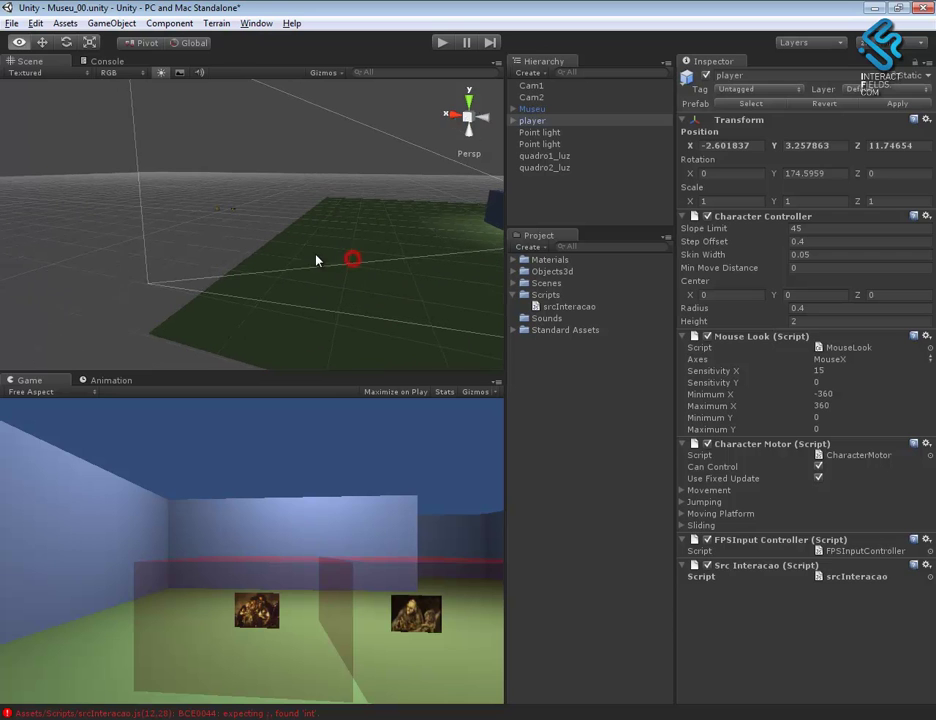
{"action": "left_click", "coordinate": [535, 87]}
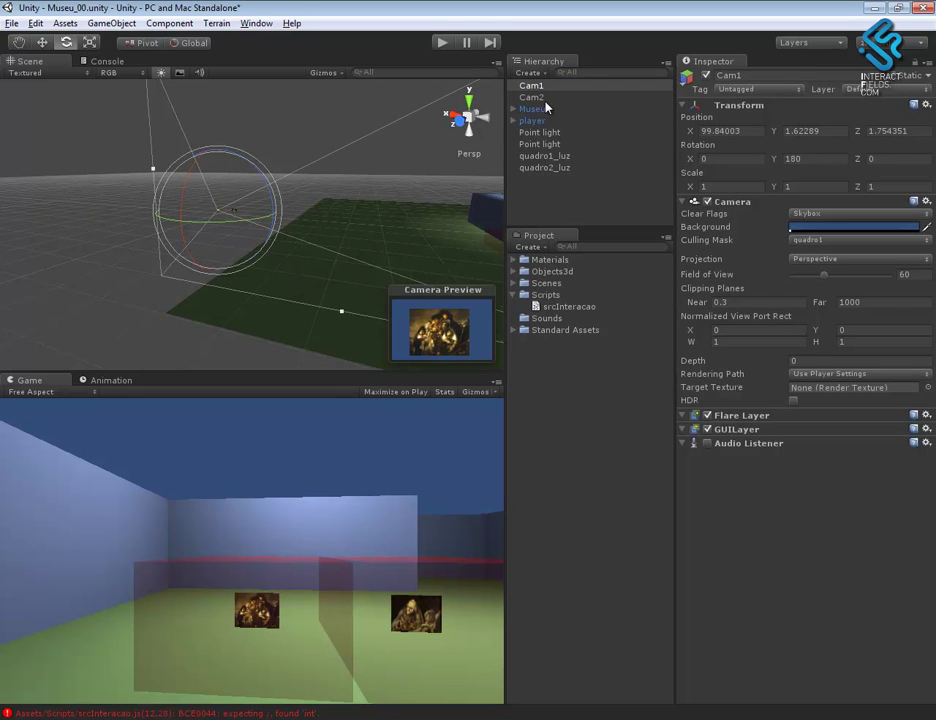
{"action": "left_click_drag", "start_coordinate": [300, 278], "coordinate": [350, 282], "text": "alt"}
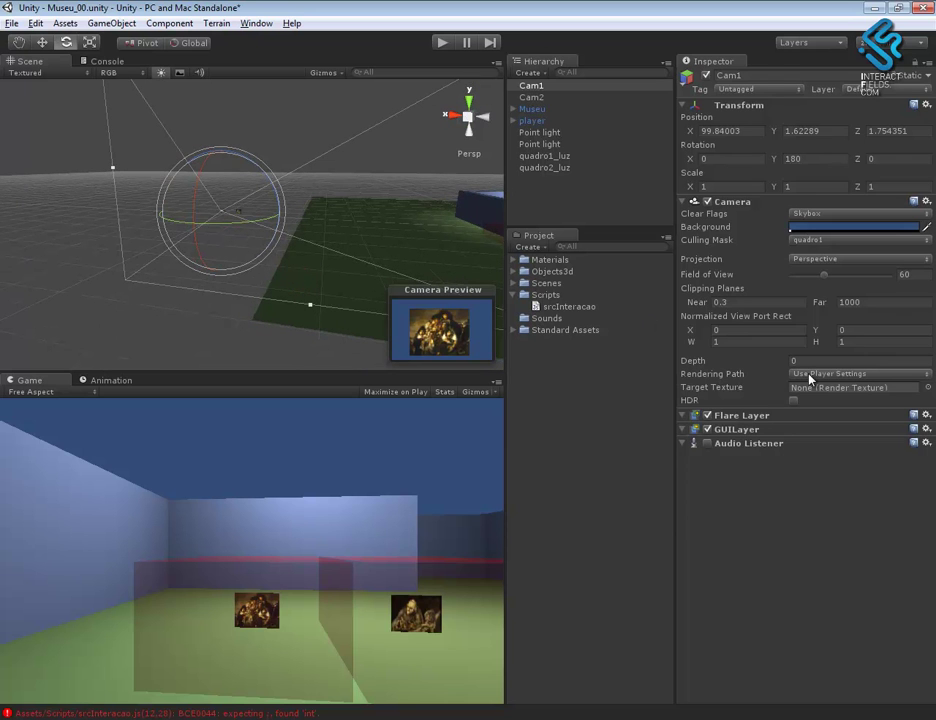
{"action": "left_click_drag", "start_coordinate": [740, 368], "coordinate": [743, 368]}
{"action": "type", "text": "2"}
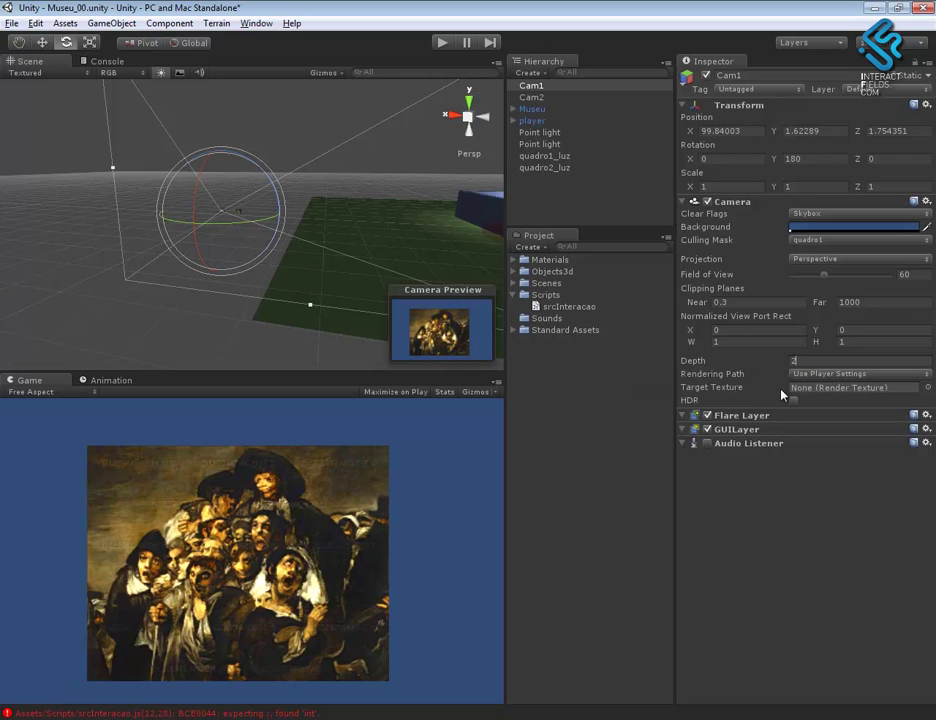
{"action": "type", "text": "0"}
{"action": "key", "text": "Return"}
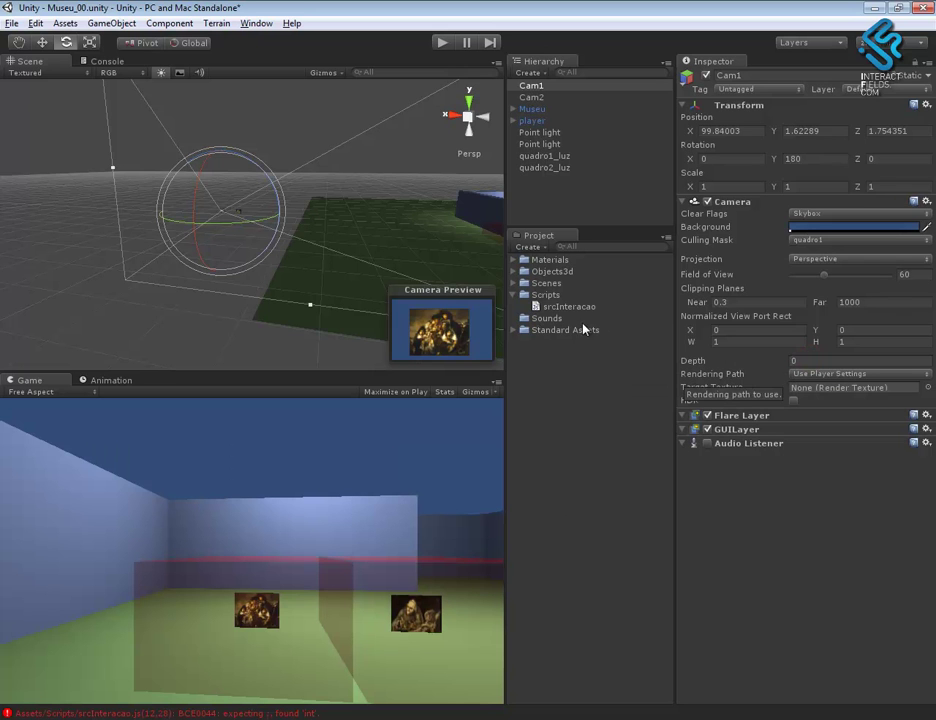
- Open the first Console error to reach the 'int' typo on line 12 of srcInteracao.js
{"action": "left_click", "coordinate": [108, 62]}
{"action": "double_click", "coordinate": [222, 92]}
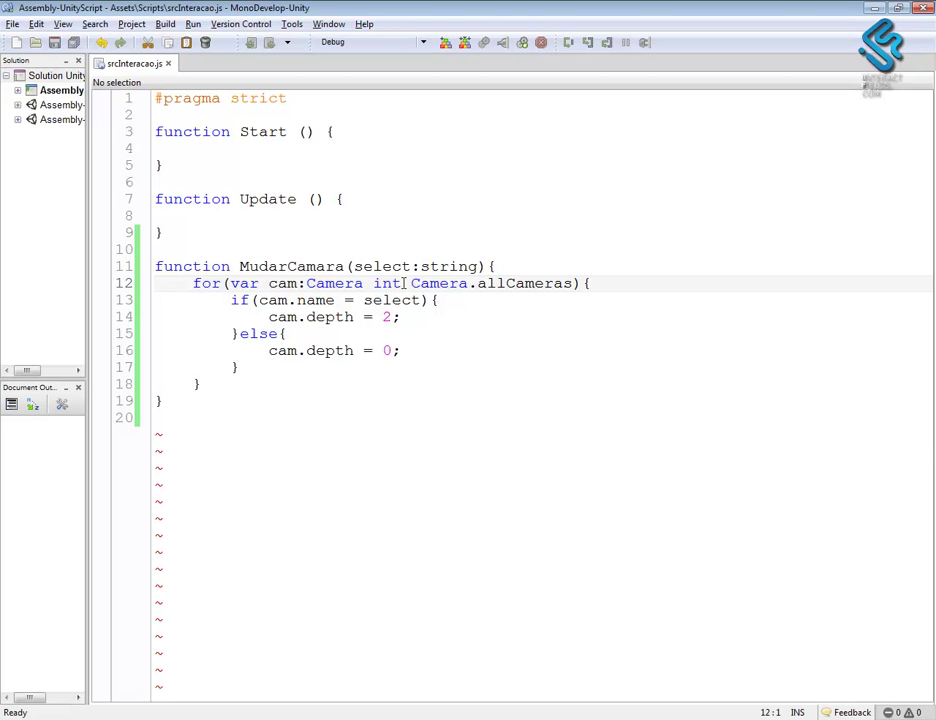
{"action": "left_click", "coordinate": [395, 283]}
- Fix the loop keyword 'int' to 'in' and change '=' to '==' on line 13, then save
{"action": "key", "text": "BackSpace"}
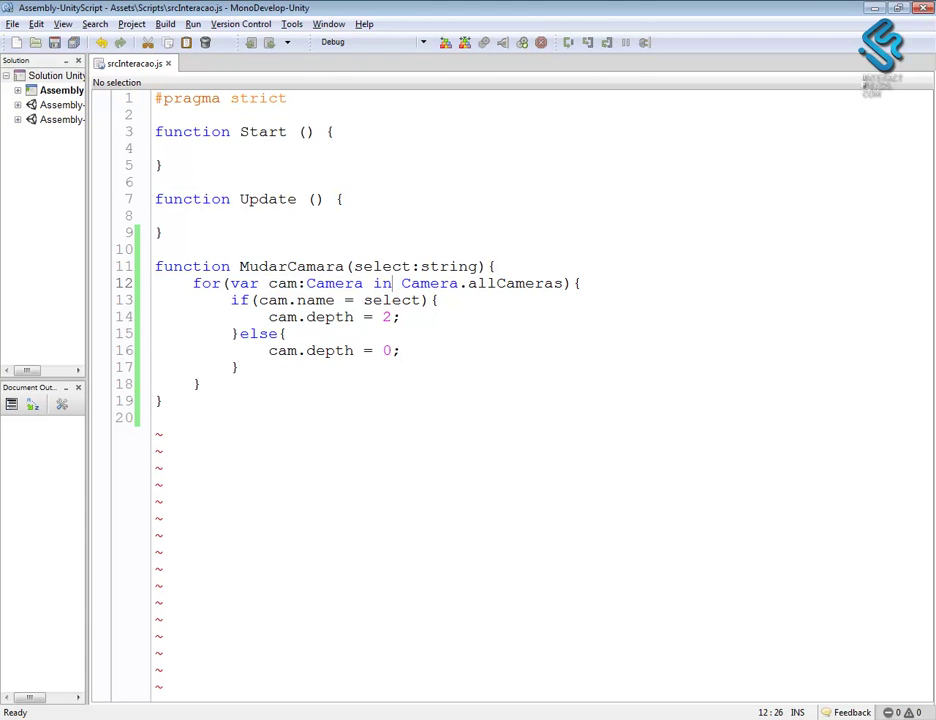
{"action": "key", "text": "alt+Tab"}
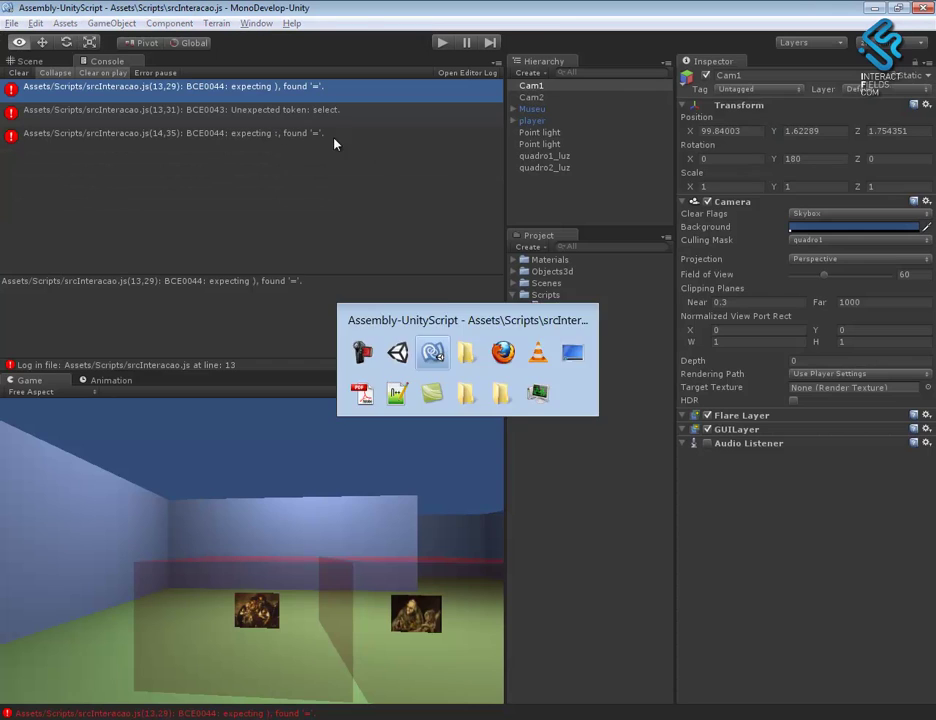
{"action": "key", "text": "alt+Tab"}
{"action": "left_click", "coordinate": [355, 300]}
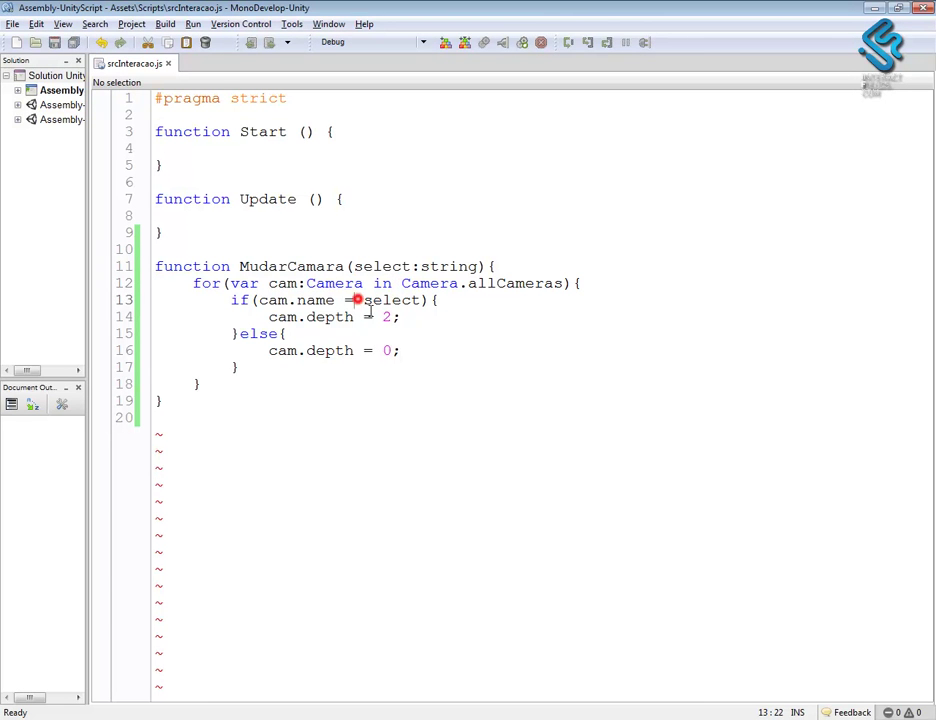
{"action": "type", "text": "="}
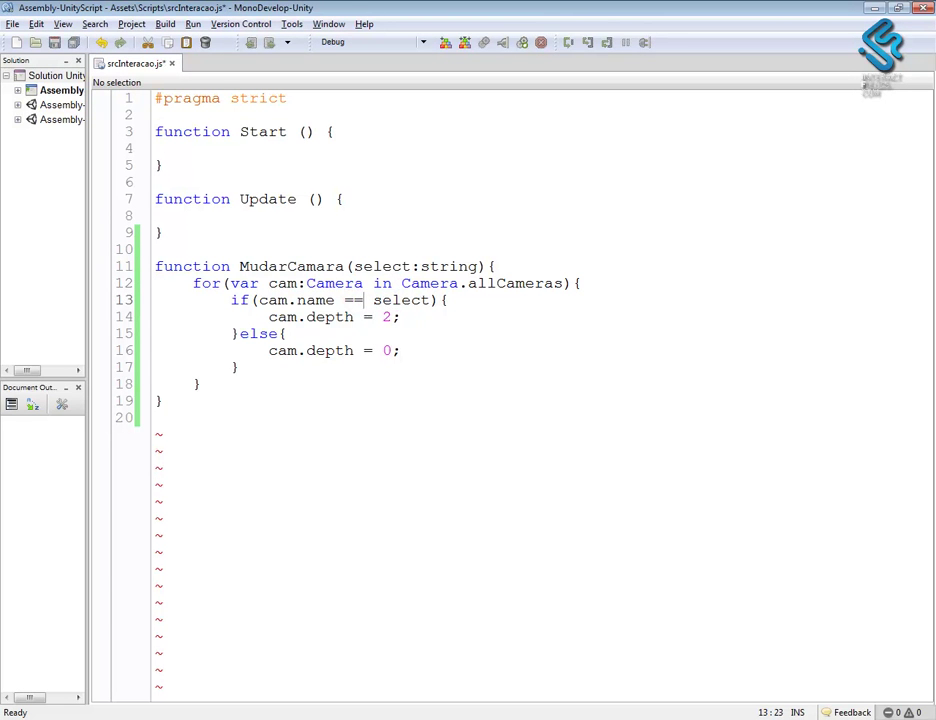
{"action": "key", "text": "ctrl+s"}
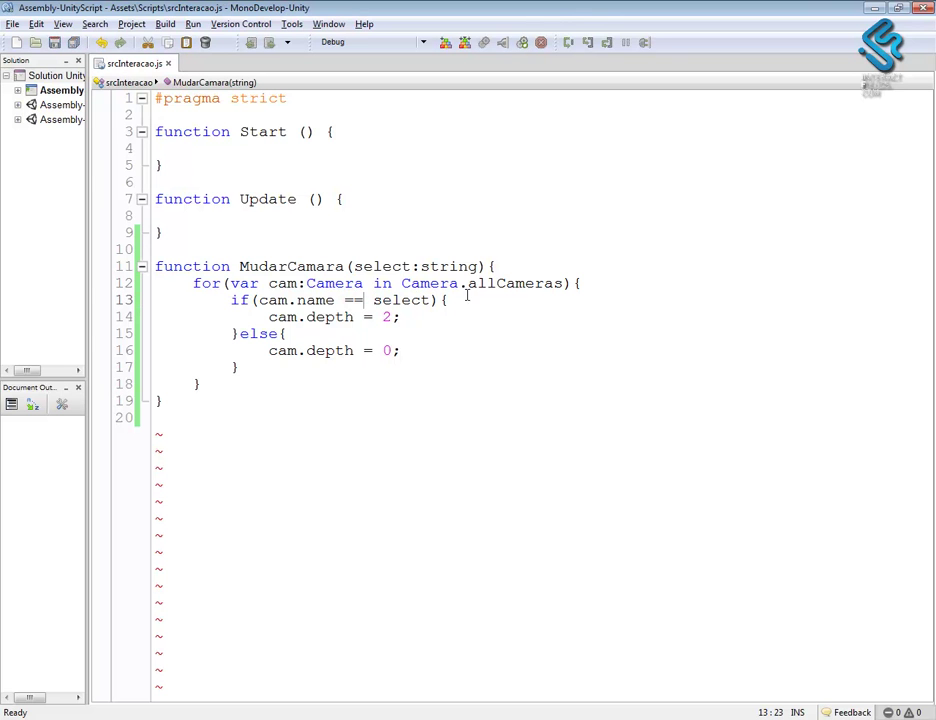
{"action": "key", "text": "alt+Tab"}
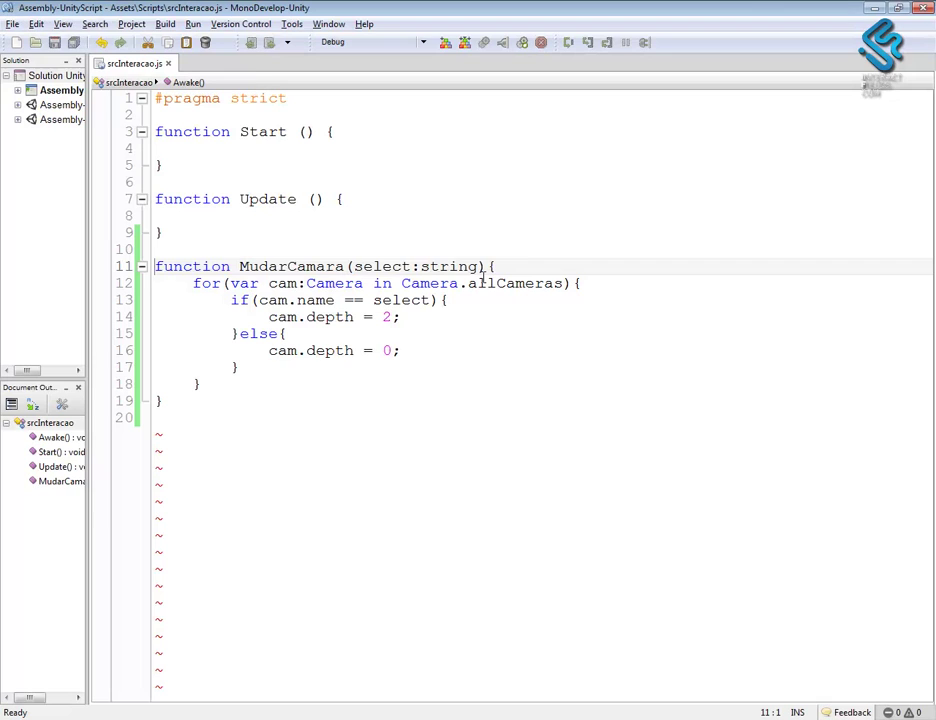
- Capitalise the parameter type to 'String' on line 11, save, and select the Update function
{"action": "left_click", "coordinate": [427, 266]}
{"action": "key", "text": "BackSpace"}
{"action": "key", "text": "Caps_Lock"}
{"action": "type", "text": "S"}
{"action": "key", "text": "Caps_Lock"}
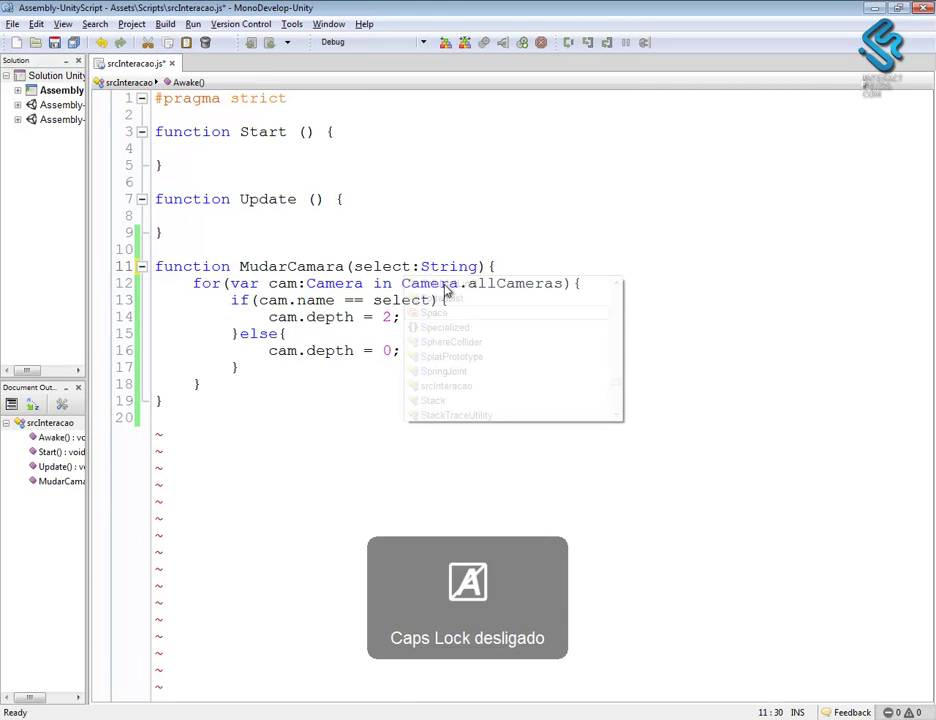
{"action": "left_click", "coordinate": [533, 209]}
{"action": "key", "text": "ctrl+s"}
{"action": "key", "text": "alt+Tab"}
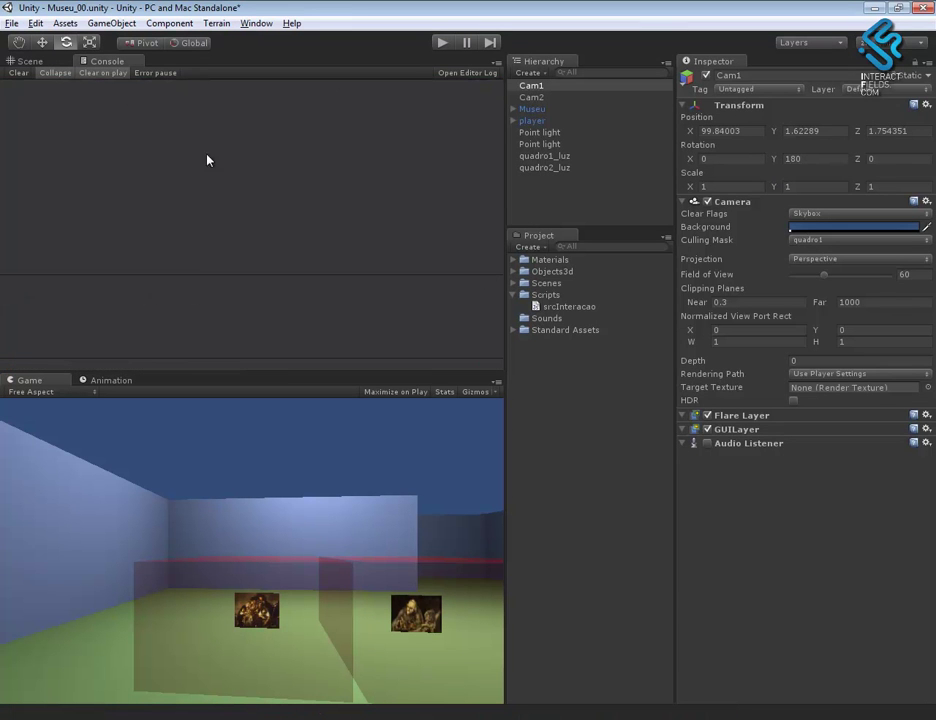
{"action": "key", "text": "alt+Tab"}
{"action": "left_click", "coordinate": [510, 330]}
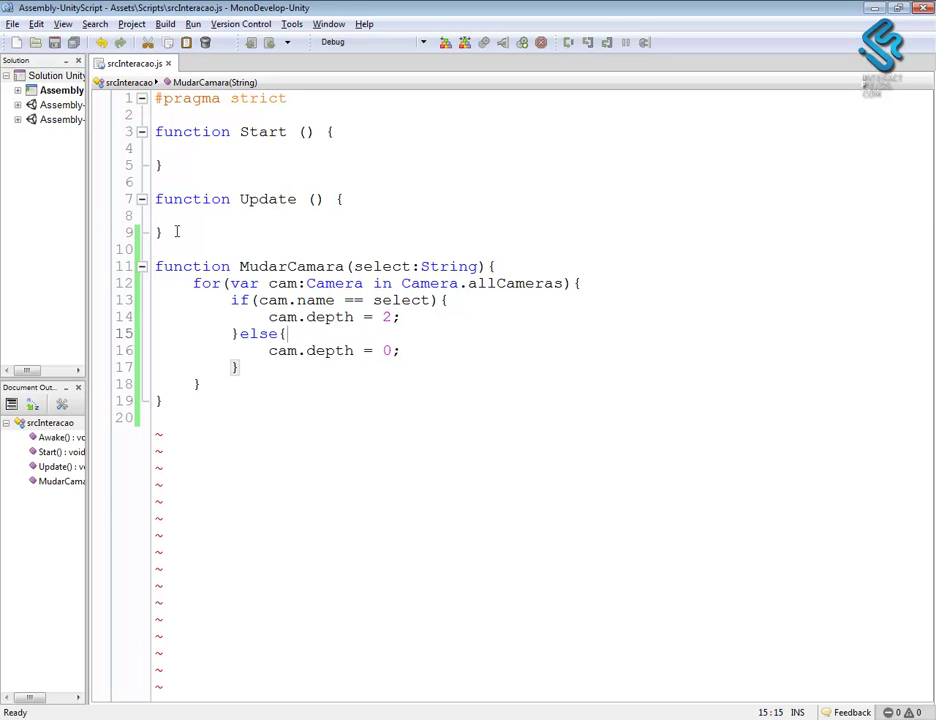
{"action": "left_click_drag", "start_coordinate": [175, 231], "coordinate": [145, 205]}
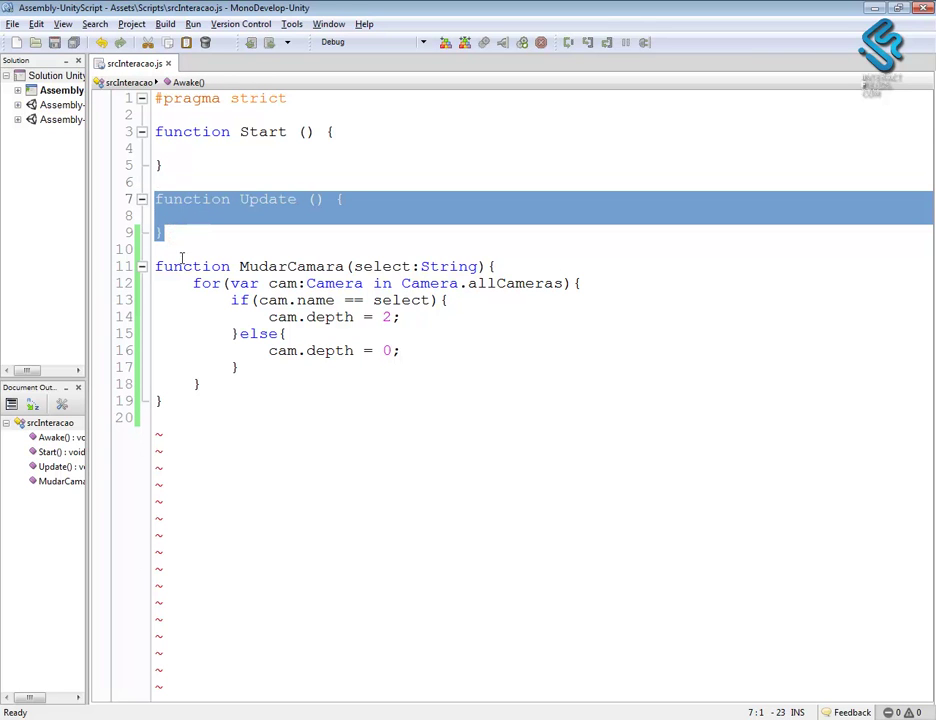
- Paste a copy of Update below and rename it OnTriggerEnter(col:Collider)
{"action": "left_click", "coordinate": [179, 232]}
{"action": "key", "text": "Return"}
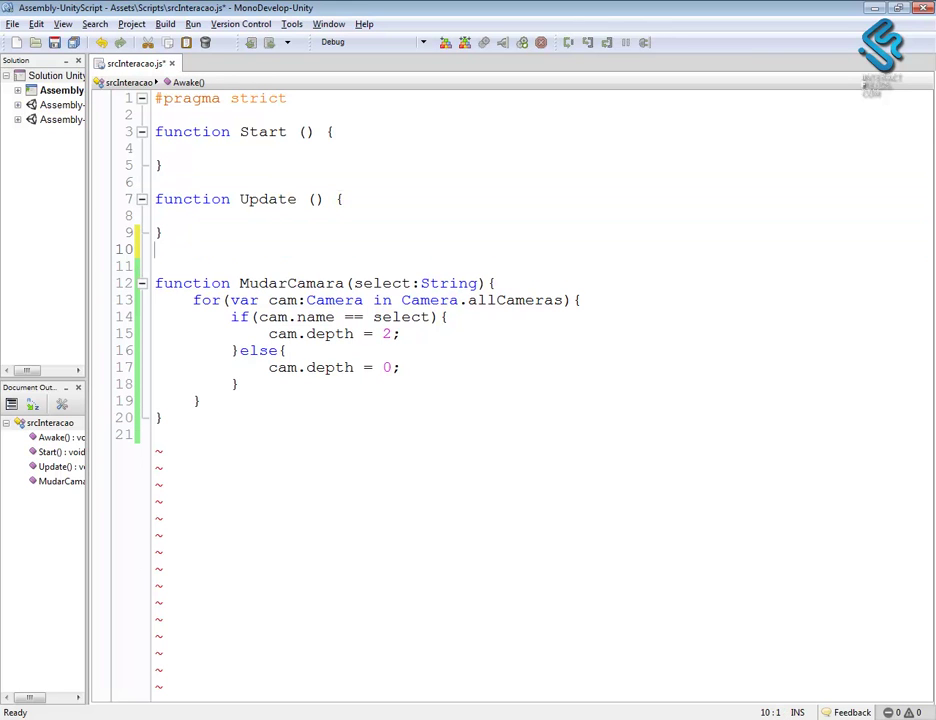
{"action": "type", "text": "function Update () {  }"}
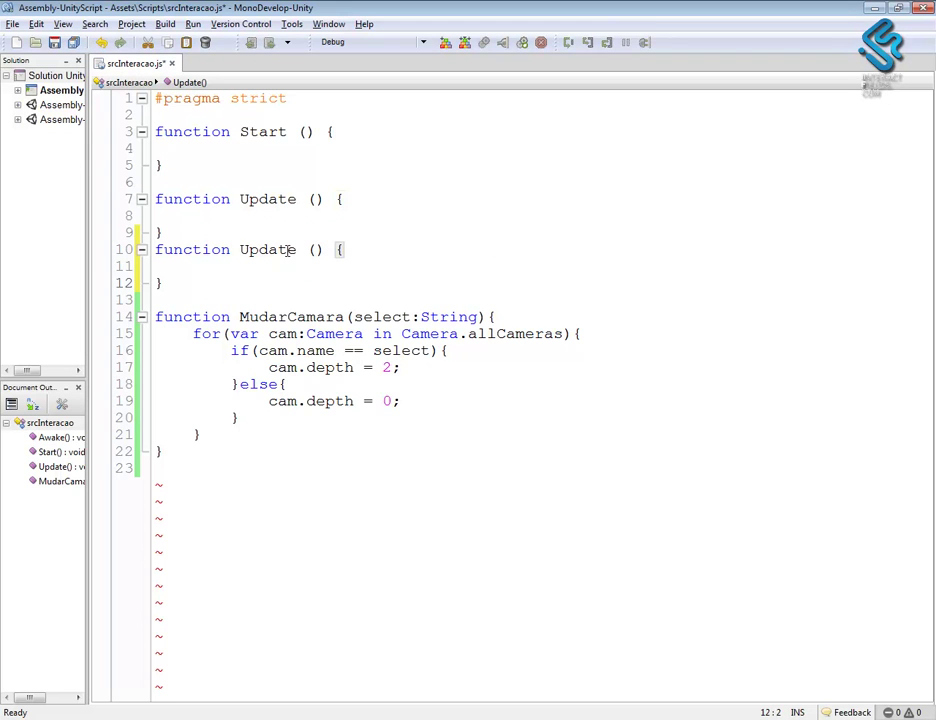
{"action": "double_click", "coordinate": [267, 250]}
{"action": "type", "text": "On"}
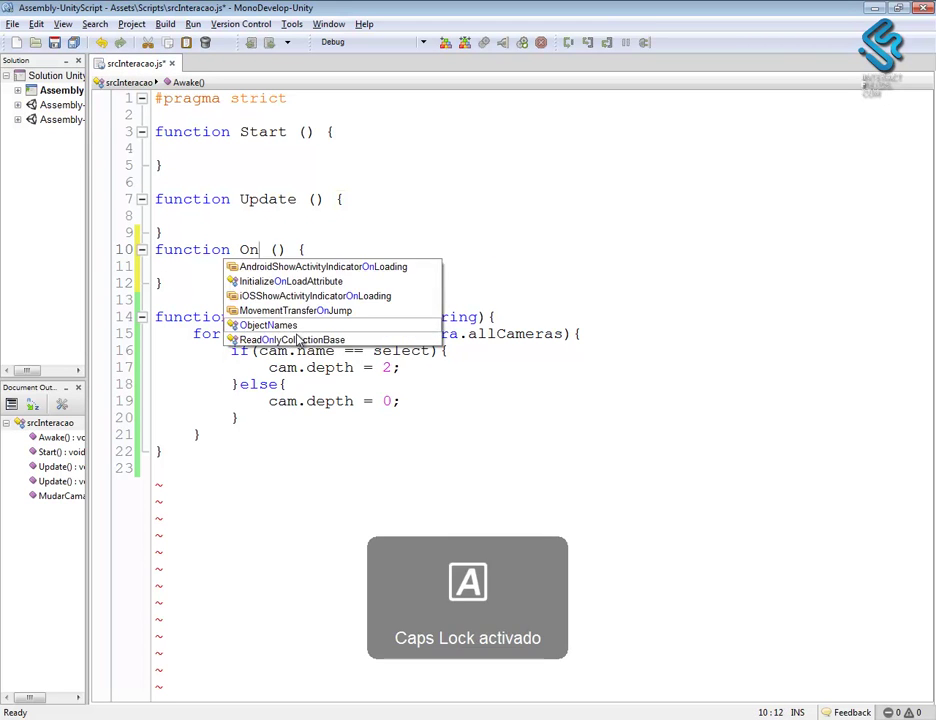
{"action": "key", "text": "Caps_Lock"}
{"action": "type", "text": "TriggerEnter"}
{"action": "left_click", "coordinate": [391, 250]}
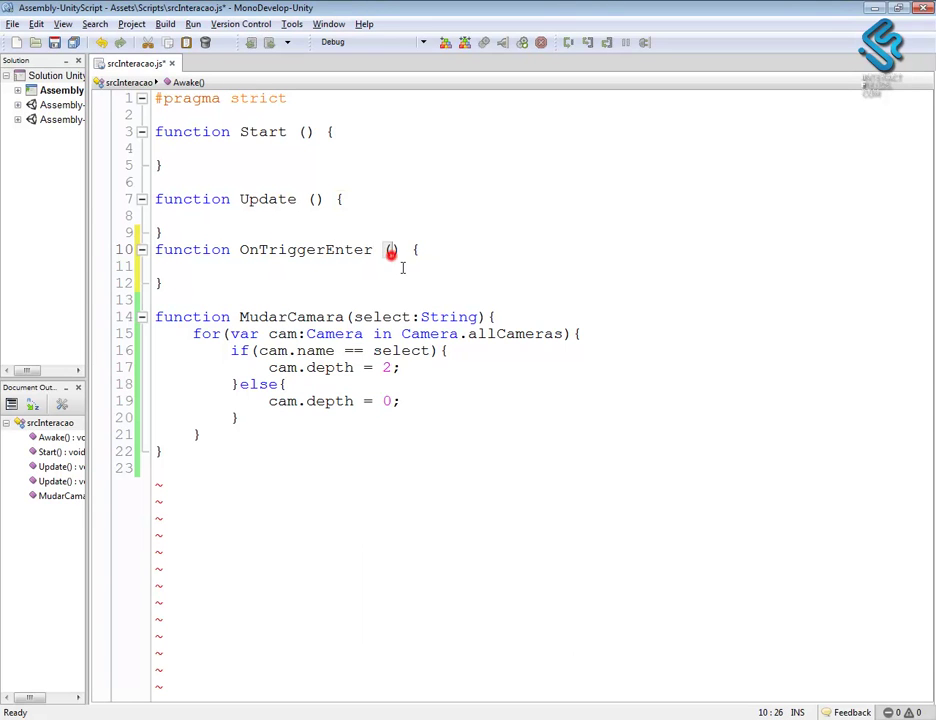
{"action": "type", "text": "col:"}
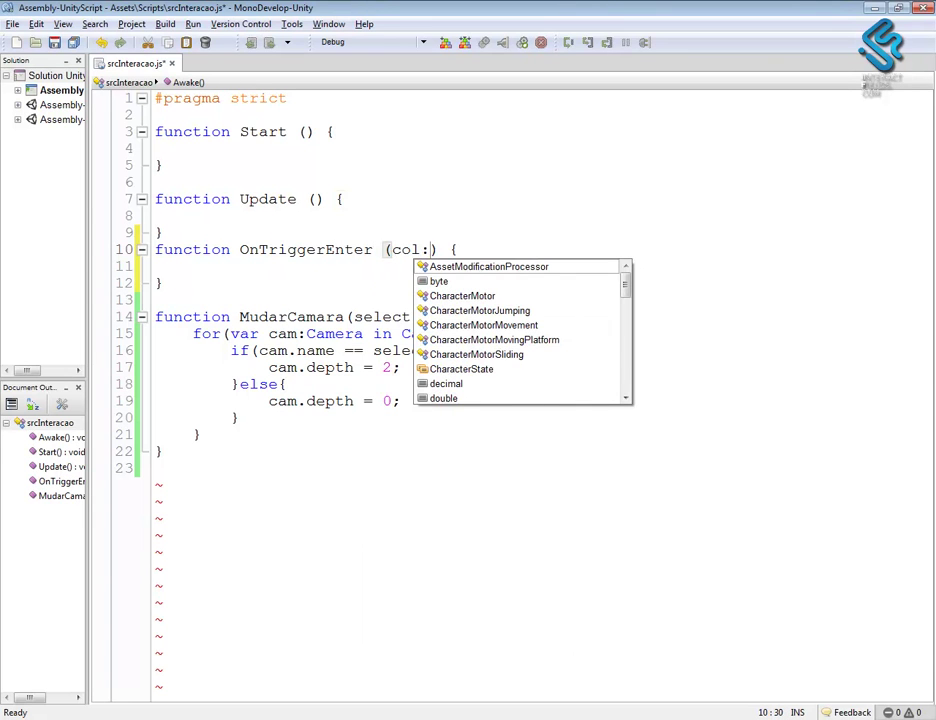
{"action": "type", "text": "C"}
{"action": "key", "text": "Caps_Lock"}
{"action": "type", "text": "ollider"}
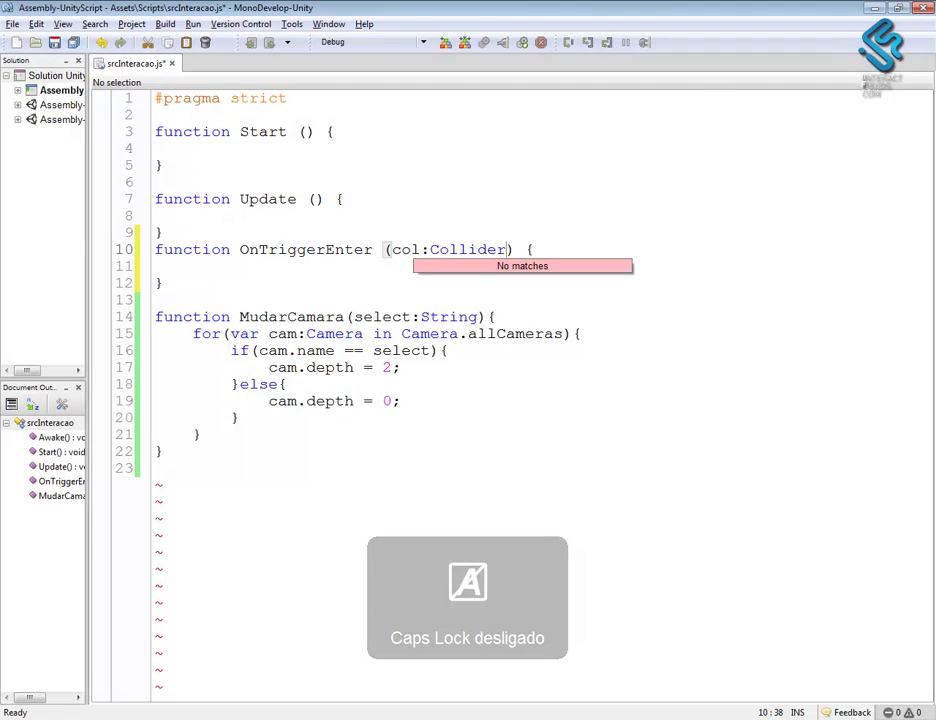
{"action": "left_click", "coordinate": [361, 366]}
- Add print(col.gameObject.name); as the function body and save the script
{"action": "left_click", "coordinate": [190, 270]}
{"action": "key", "text": "Tab"}
{"action": "type", "text": "prinbt"}
{"action": "key", "text": "BackSpace"}
{"action": "key", "text": "BackSpace"}
{"action": "type", "text": "nt"}
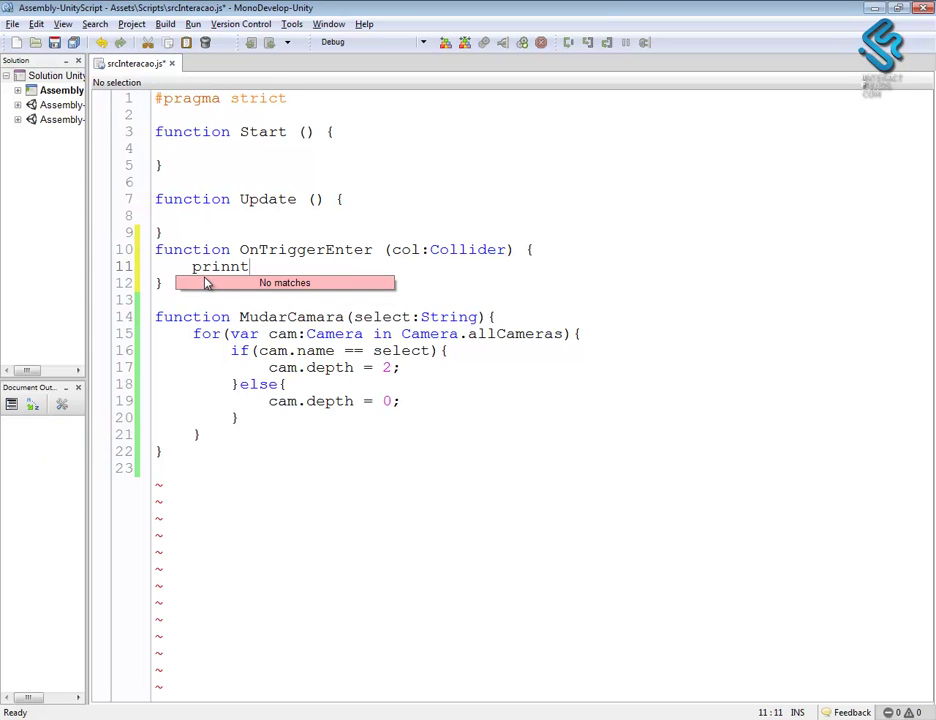
{"action": "key", "text": "BackSpace"}
{"action": "key", "text": "BackSpace"}
{"action": "type", "text": "t("}
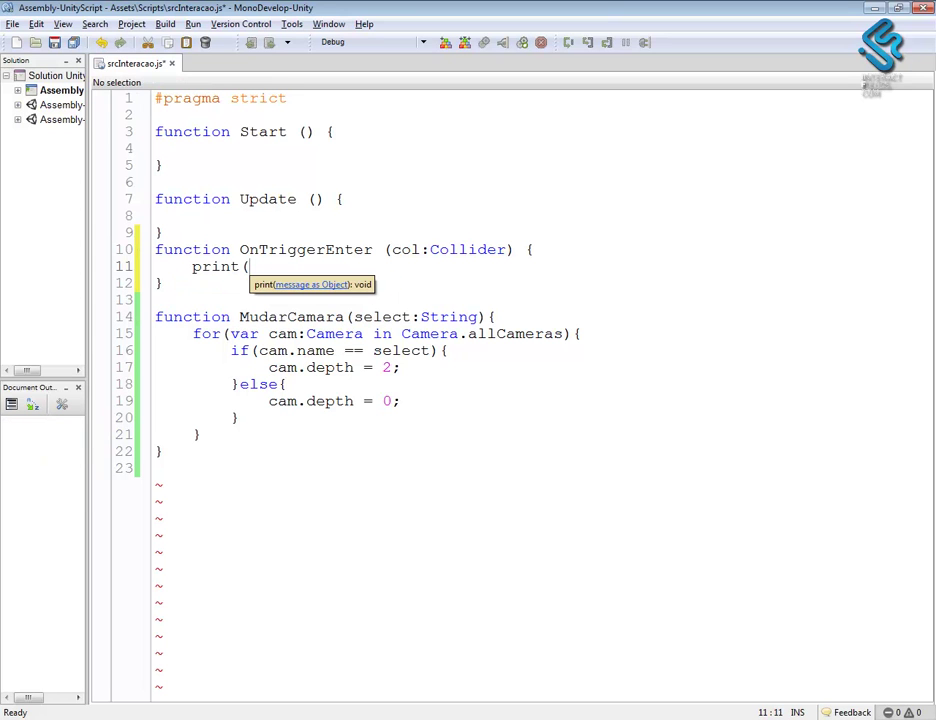
{"action": "type", "text": "col"}
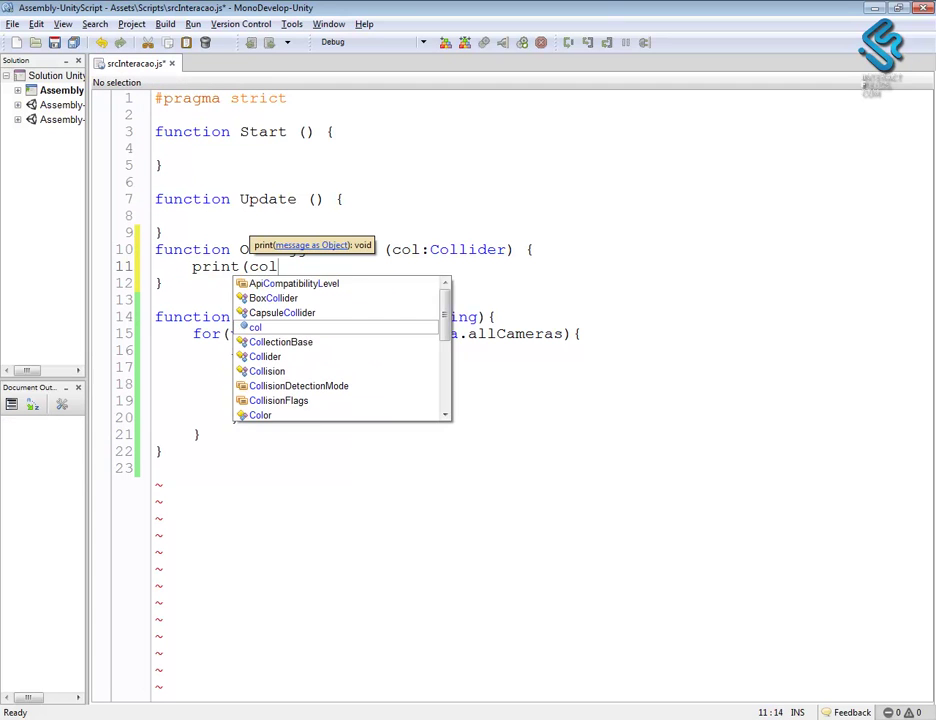
{"action": "type", "text": ".ga"}
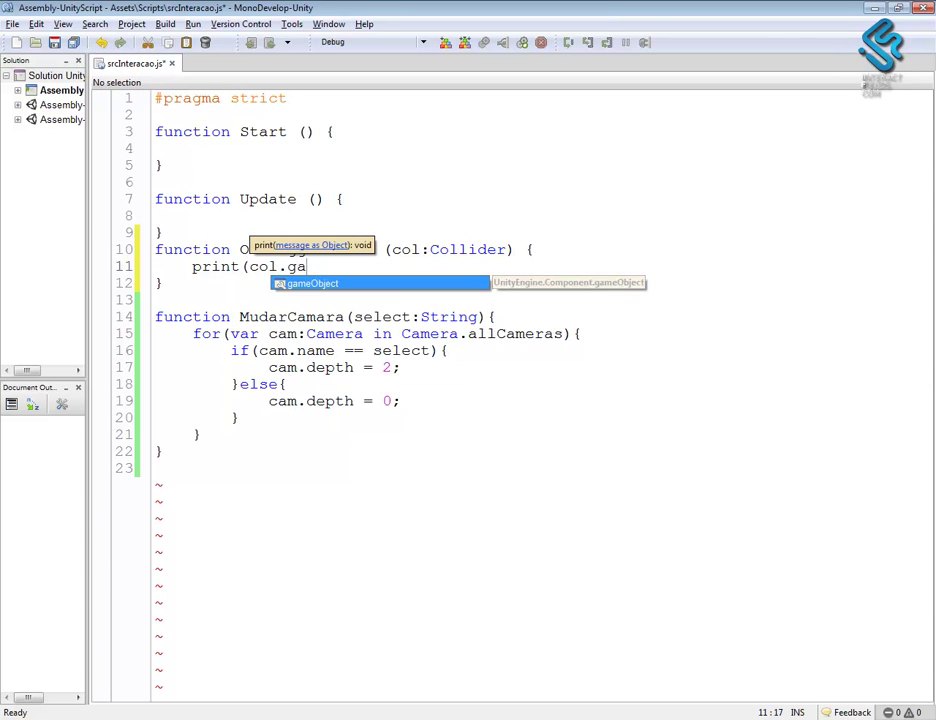
{"action": "key", "text": "Return"}
{"action": "type", "text": ".name);"}
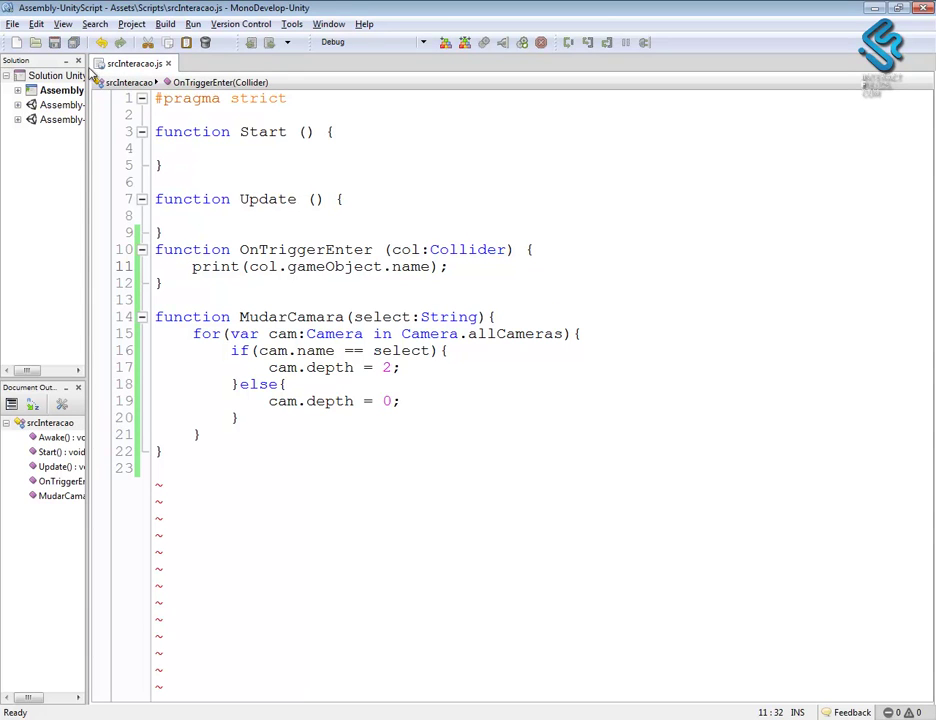
{"action": "left_click", "coordinate": [52, 40]}
- Play-test by walking the player through both painting triggers, logging col_quadro1 and col_quadro2, then stop
{"action": "key", "text": "alt+Tab"}
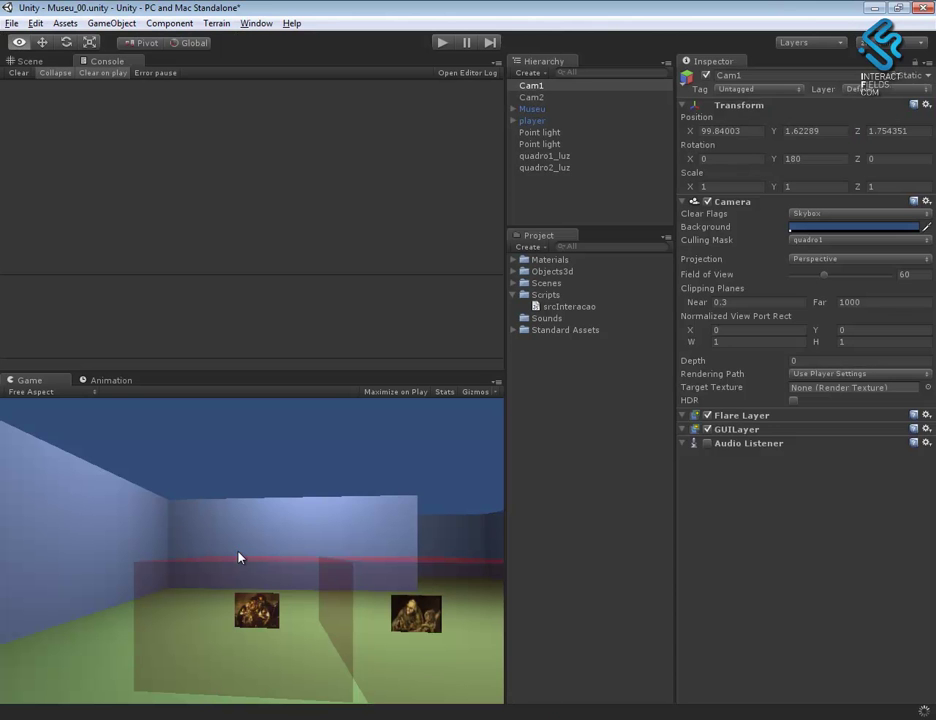
{"action": "left_click", "coordinate": [240, 554]}
{"action": "left_click", "coordinate": [441, 42]}
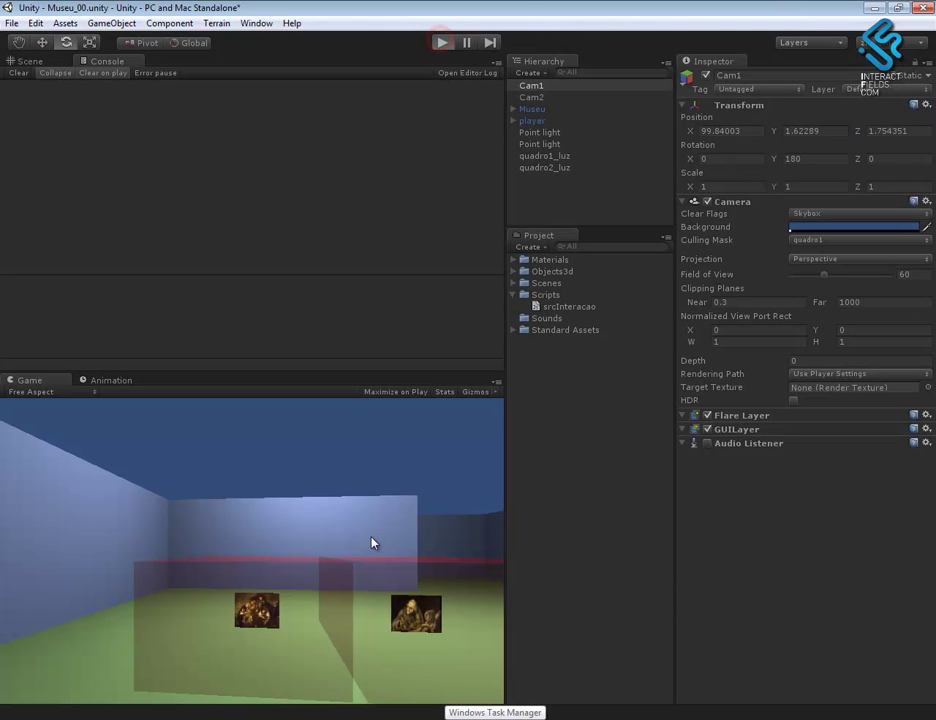
{"action": "key", "text": "Up"}
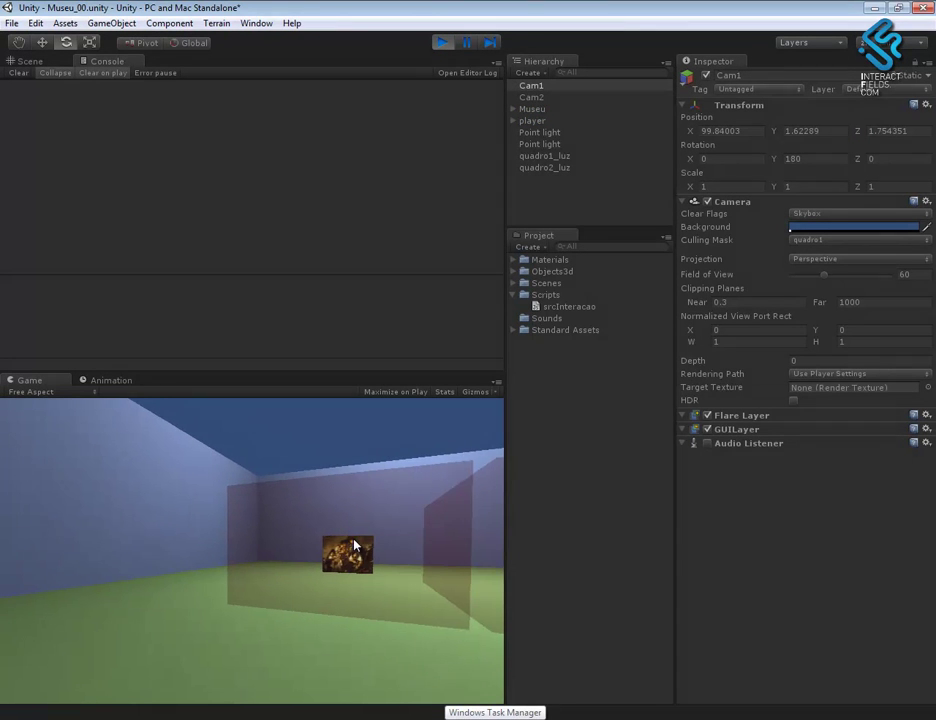
{"action": "key", "text": "Left"}
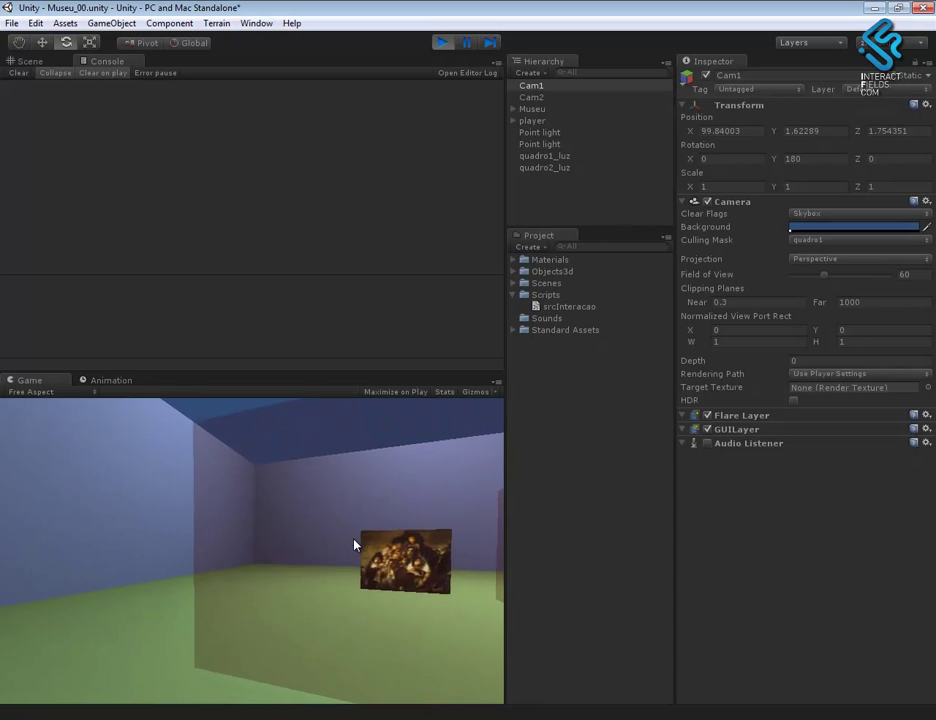
{"action": "key", "text": "Down"}
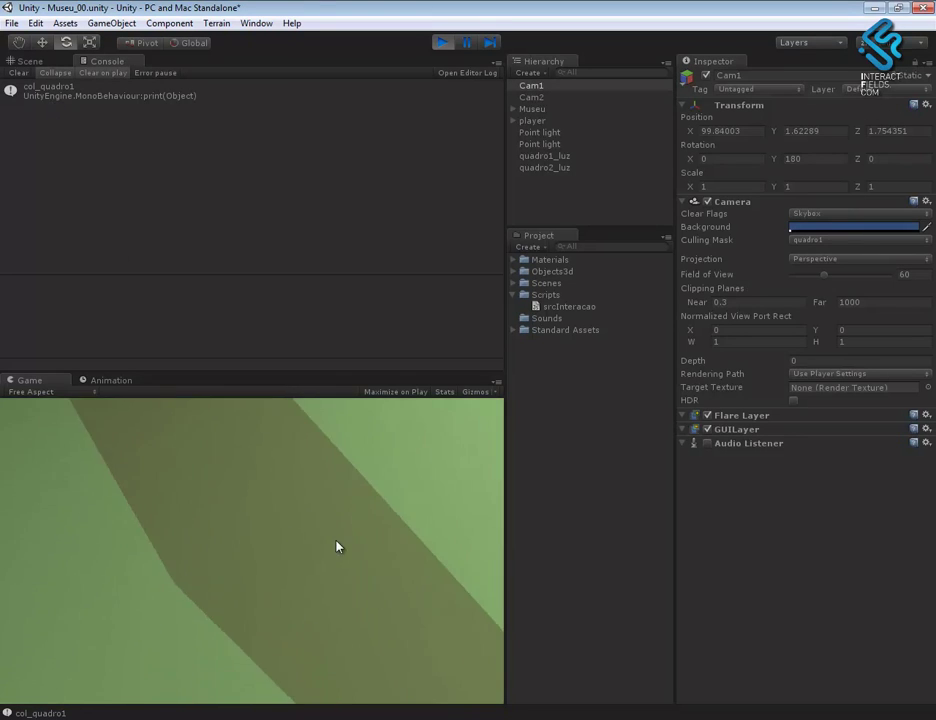
{"action": "mouse_move", "coordinate": [202, 469]}
{"action": "mouse_move", "coordinate": [156, 474]}
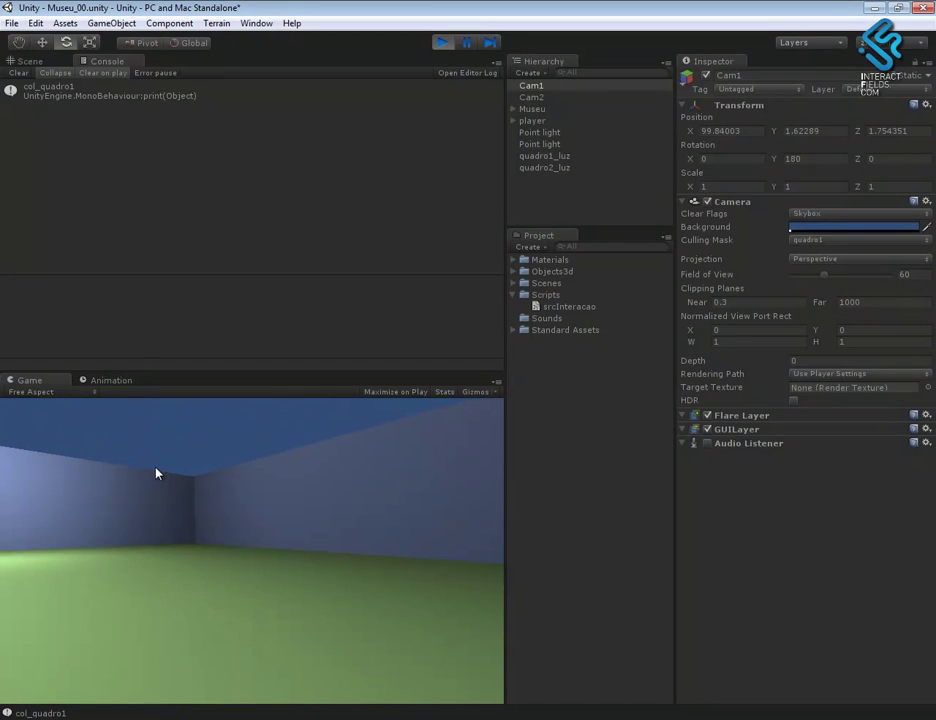
{"action": "key", "text": "Up"}
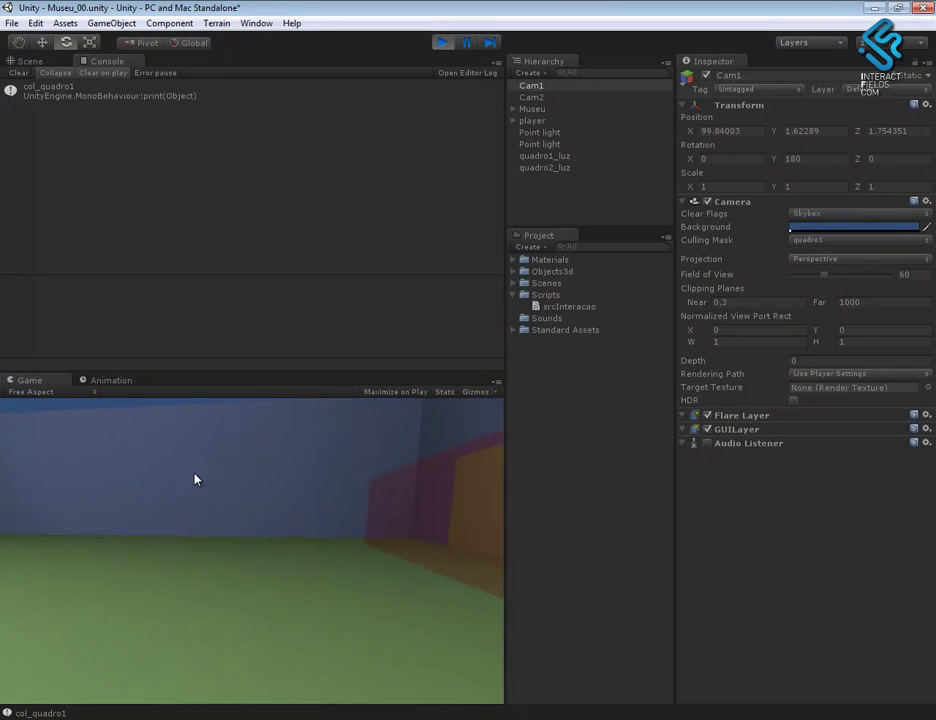
{"action": "key", "text": "Up"}
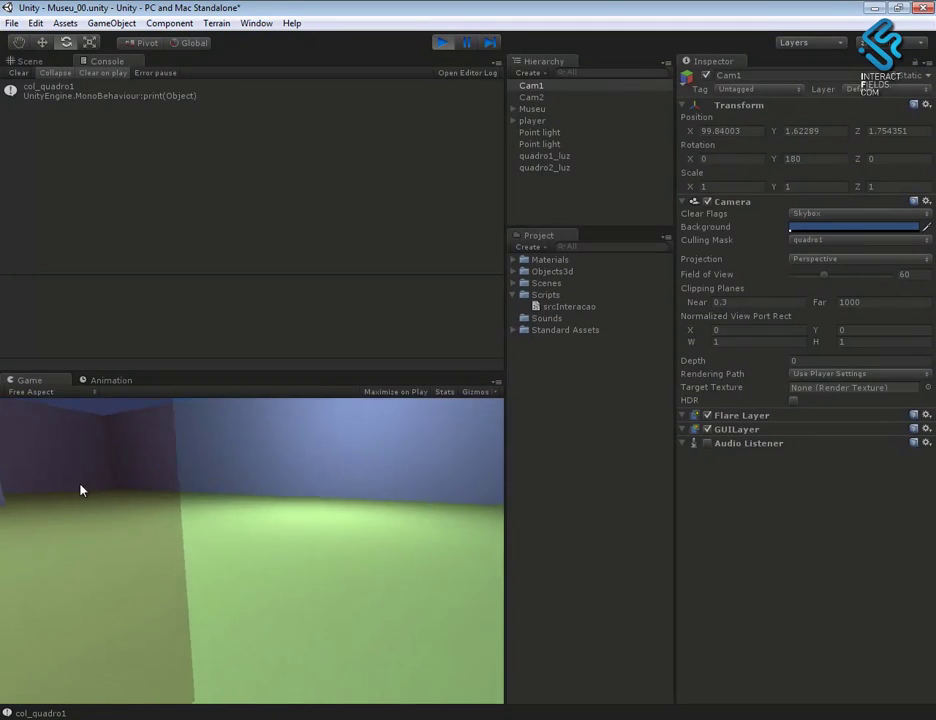
{"action": "left_click", "coordinate": [52, 90]}
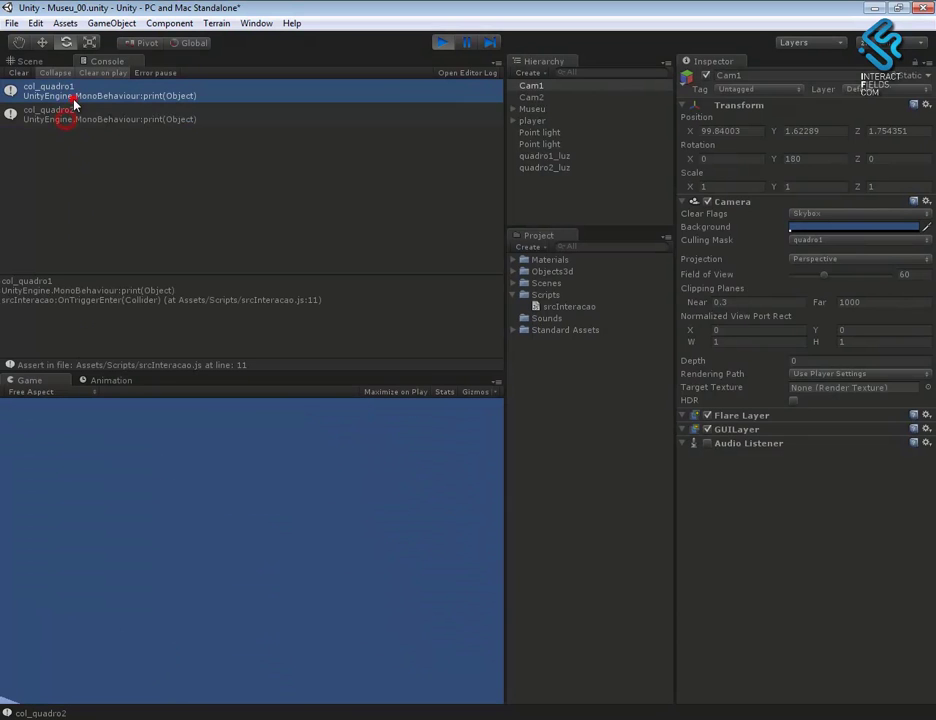
{"action": "left_click", "coordinate": [440, 44]}
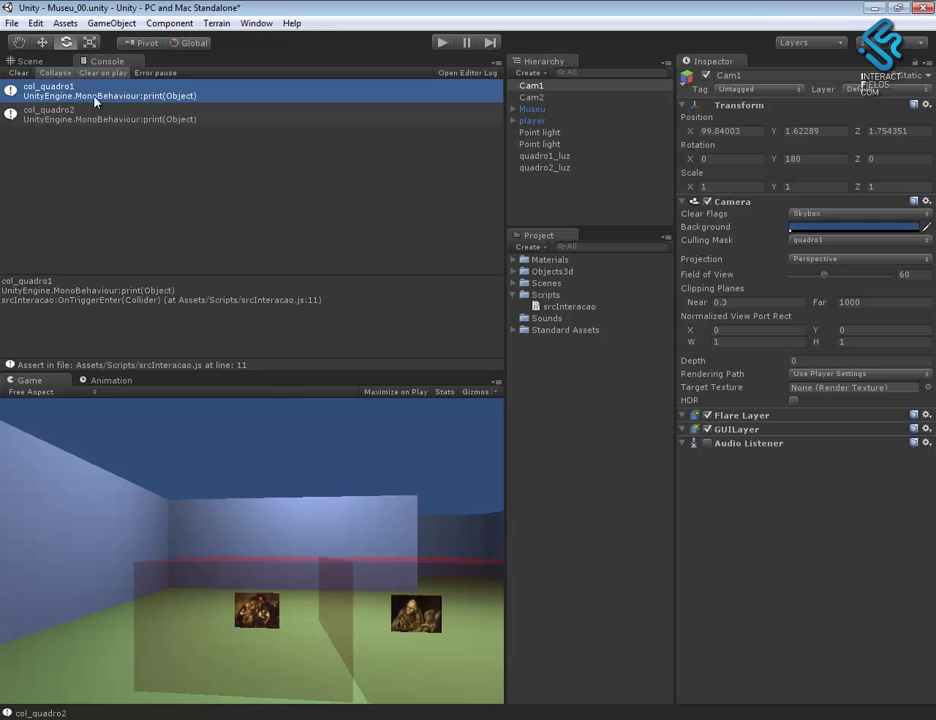
- Orbit the Scene view around the museum to show both painting trigger boxes and select col_quadro2
{"action": "left_click", "coordinate": [30, 61]}
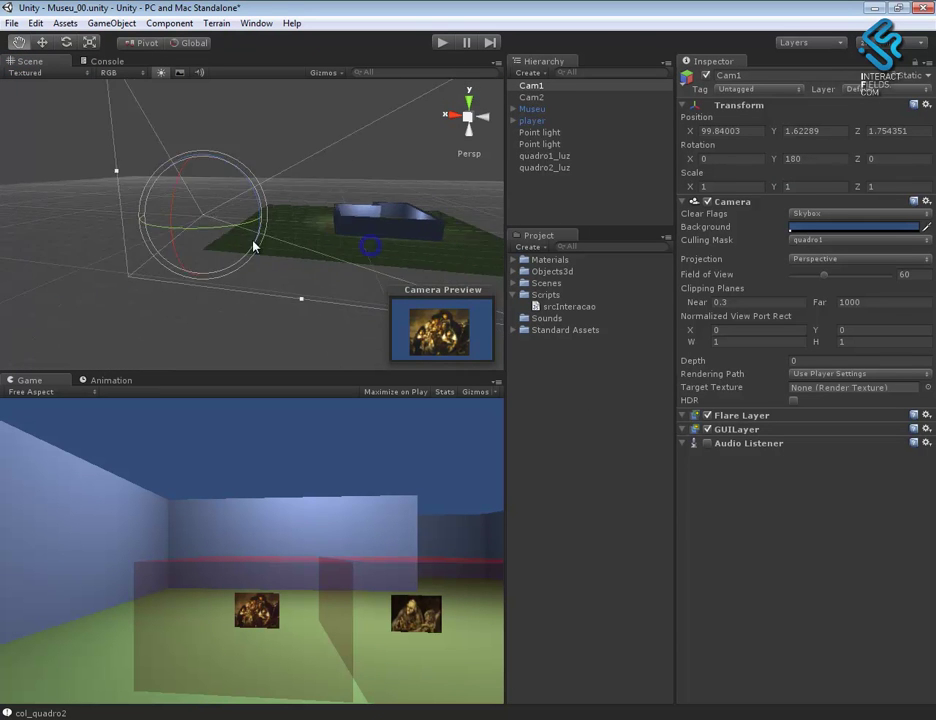
{"action": "left_click_drag", "start_coordinate": [371, 238], "coordinate": [190, 246], "text": "alt"}
{"action": "scroll", "coordinate": [397, 244], "scroll_direction": "up", "scroll_amount": 3}
{"action": "key", "text": "e"}
{"action": "left_click", "coordinate": [378, 286]}
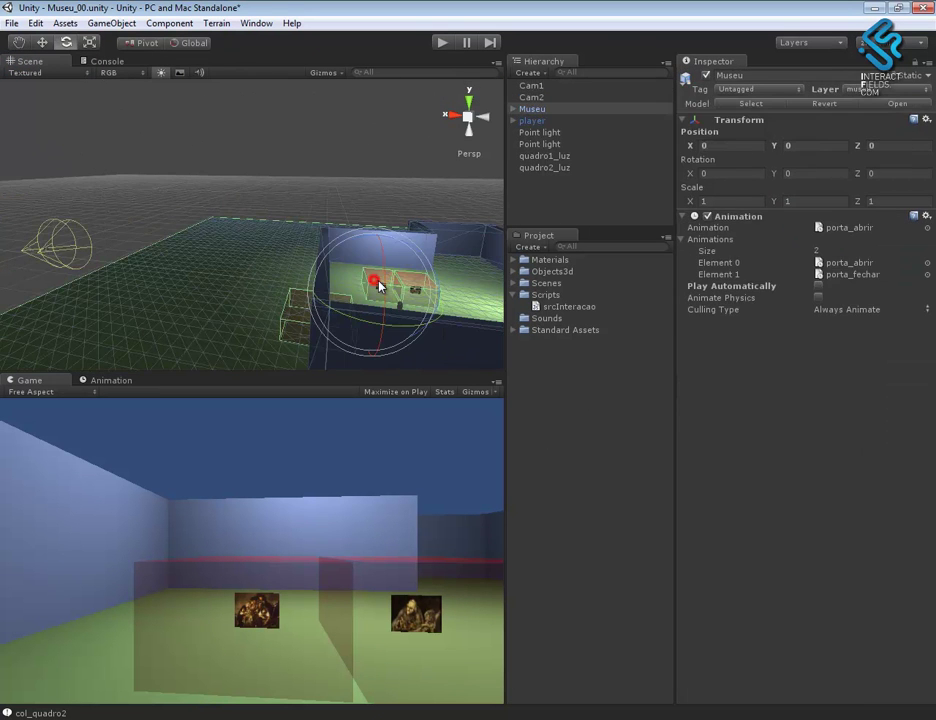
{"action": "key", "text": "f"}
{"action": "left_click_drag", "start_coordinate": [378, 276], "coordinate": [16, 658], "text": "alt"}
{"action": "left_click_drag", "start_coordinate": [238, 205], "coordinate": [175, 261], "text": "alt"}
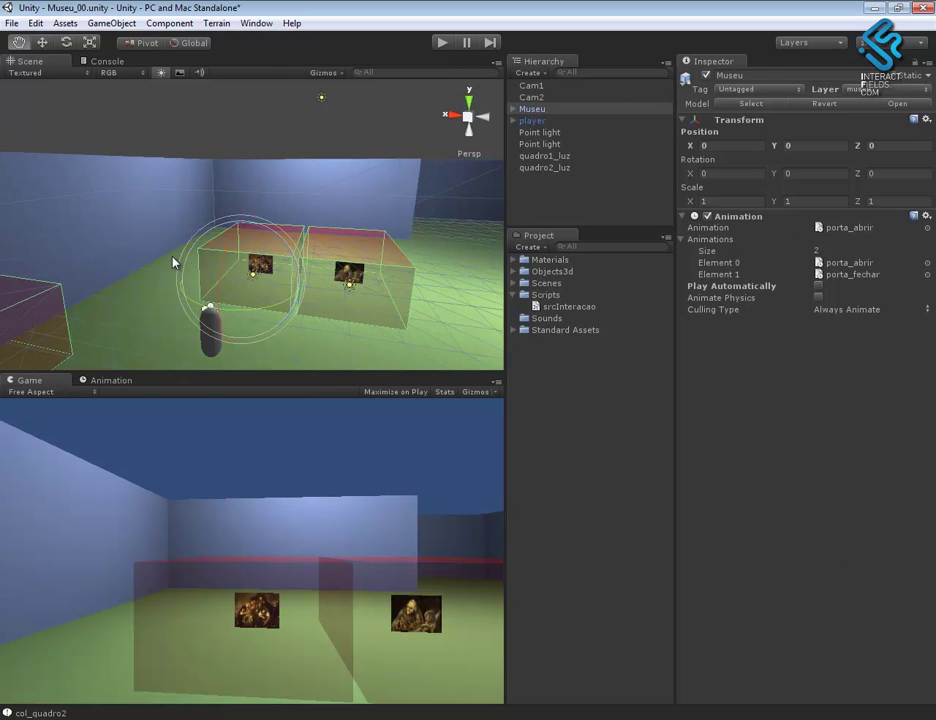
{"action": "left_click", "coordinate": [357, 321]}
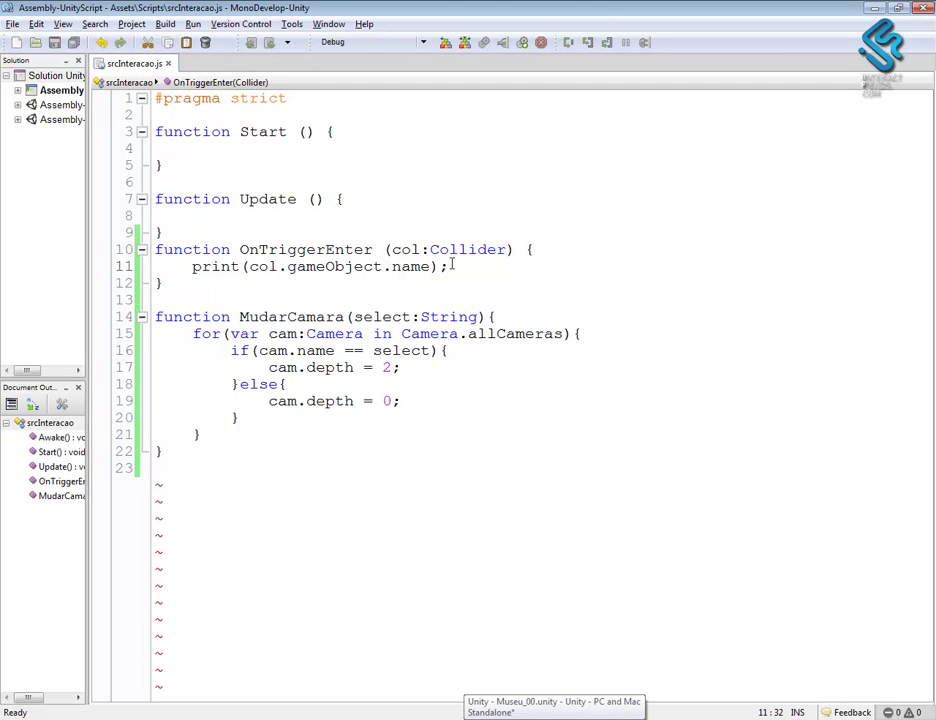
- Below the print line, start the condition if(col.gameObject.name == by copying from line 11
{"action": "key", "text": "Return"}
{"action": "type", "text": "if("}
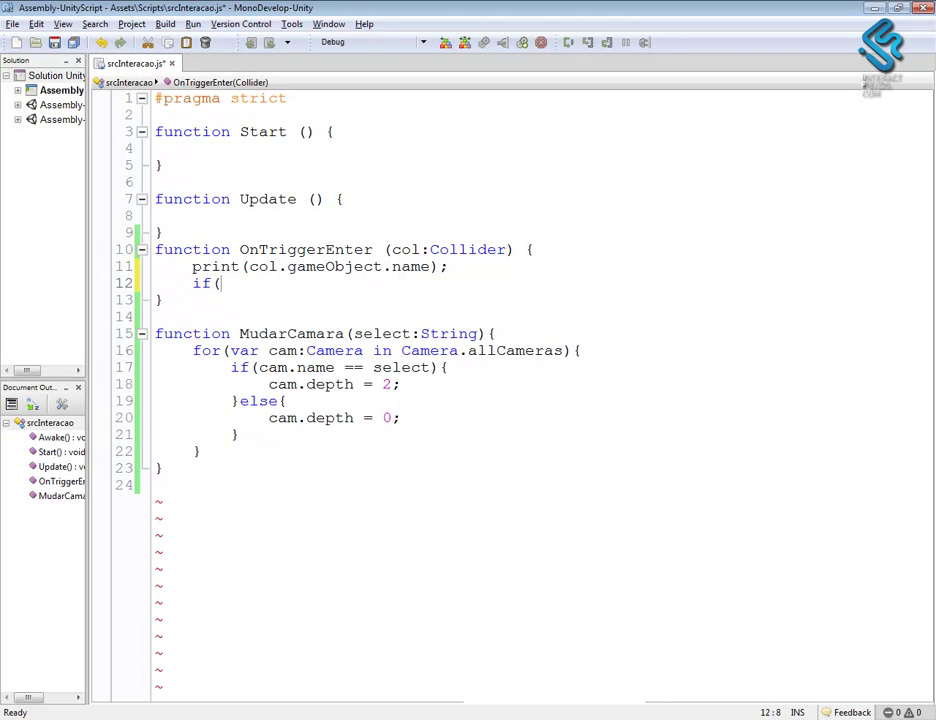
{"action": "left_click_drag", "start_coordinate": [431, 266], "coordinate": [250, 266]}
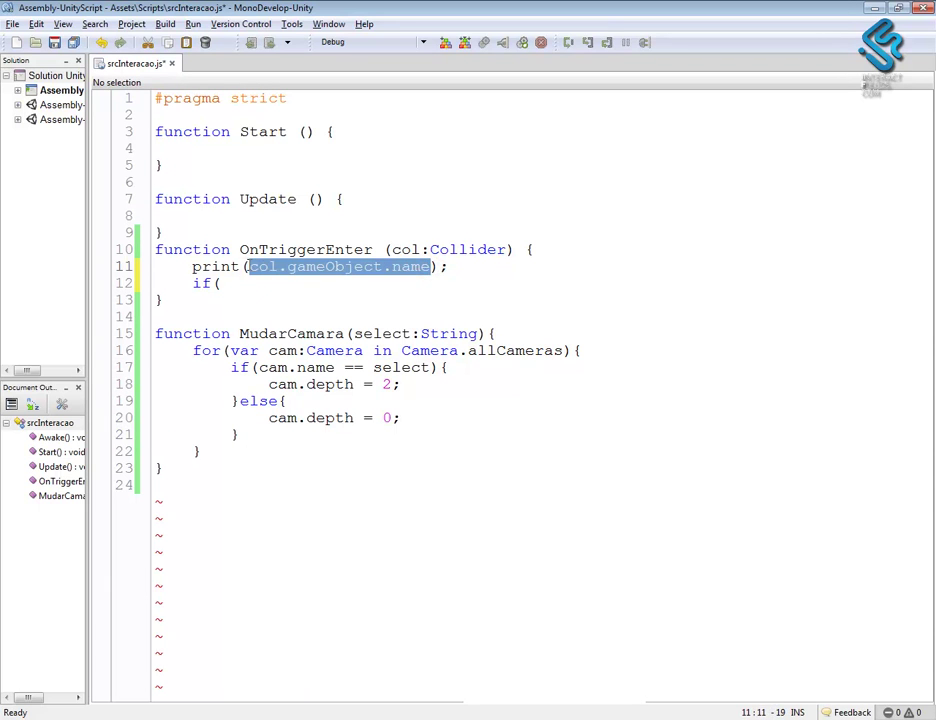
{"action": "key", "text": "ctrl+c"}
{"action": "left_click", "coordinate": [238, 284]}
{"action": "key", "text": "ctrl+v"}
{"action": "type", "text": "=="}
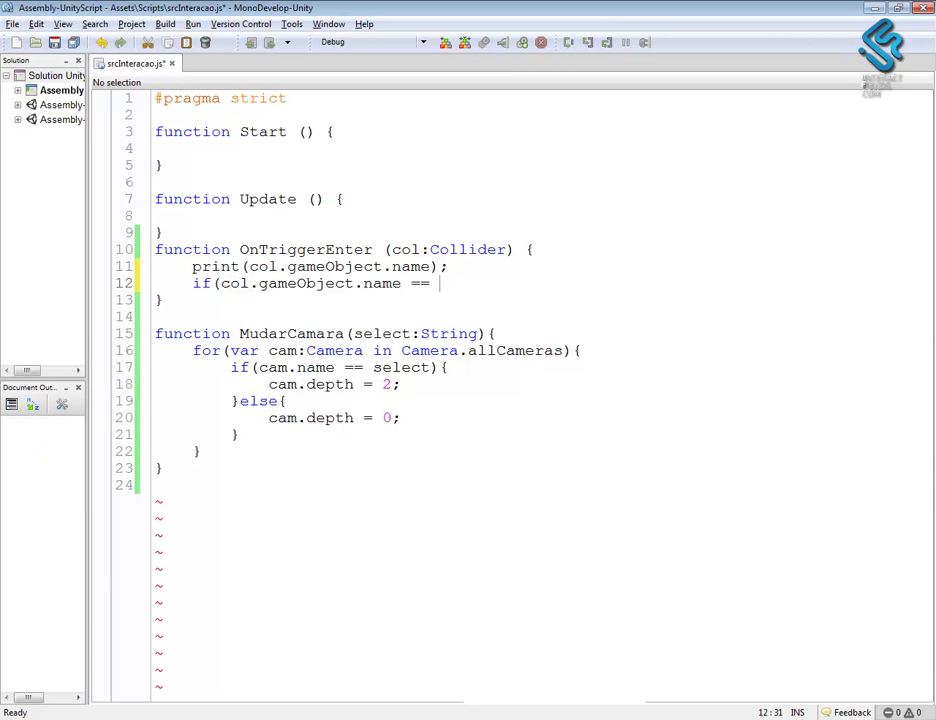
{"action": "key", "text": "alt+Tab"}
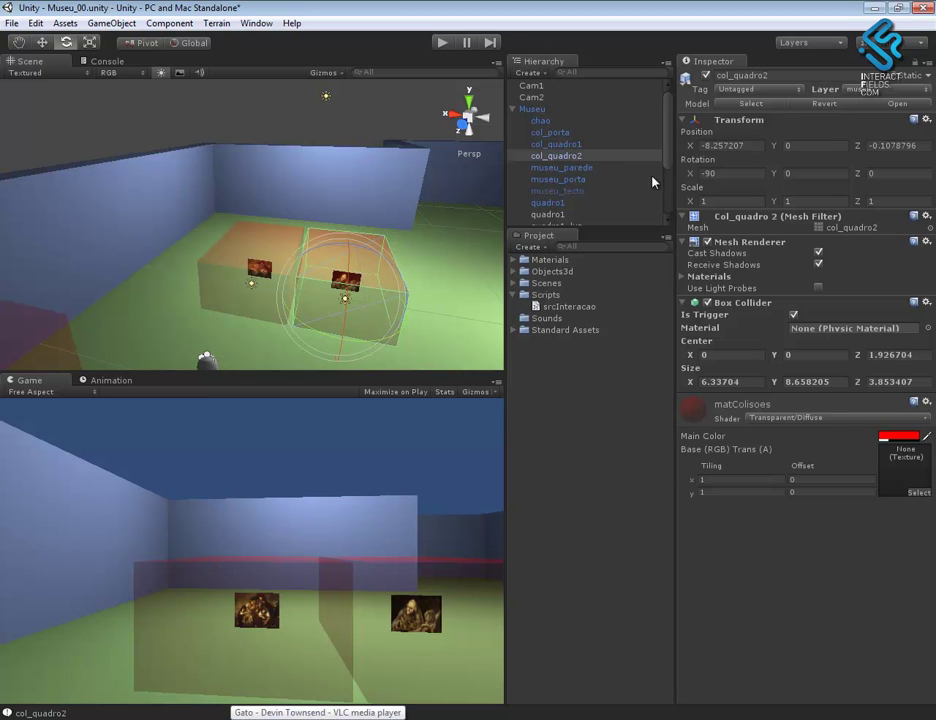
- Copy col_quadro1's name from the Inspector and paste it after == with a closing quote
{"action": "left_click", "coordinate": [556, 144]}
{"action": "left_click", "coordinate": [780, 75]}
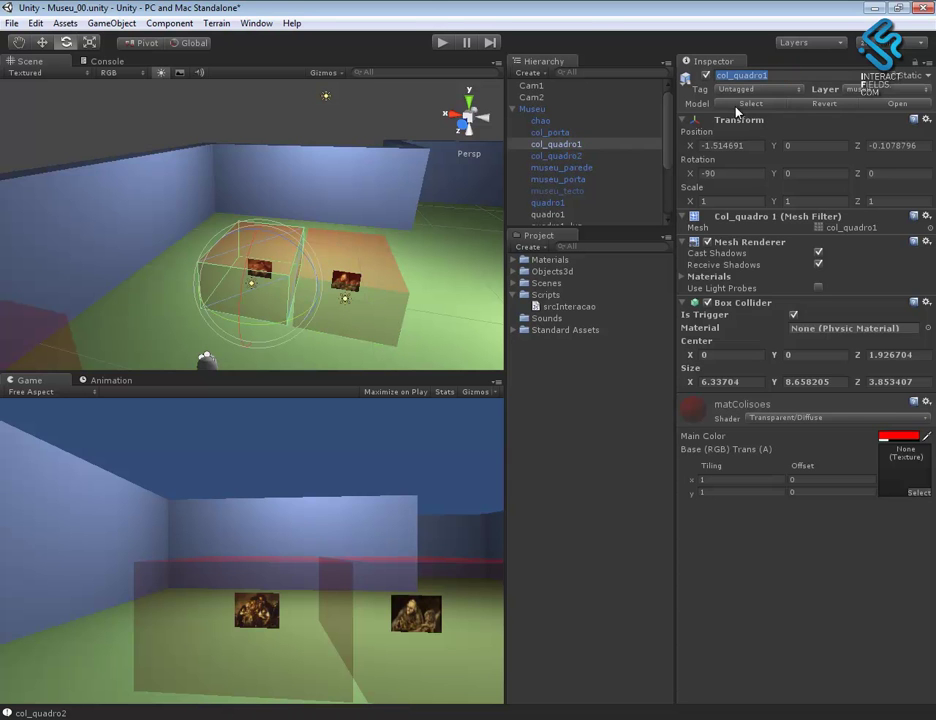
{"action": "key", "text": "ctrl+c"}
{"action": "key", "text": "alt+Tab"}
{"action": "key", "text": "ctrl+v"}
{"action": "type", "text": "\""}
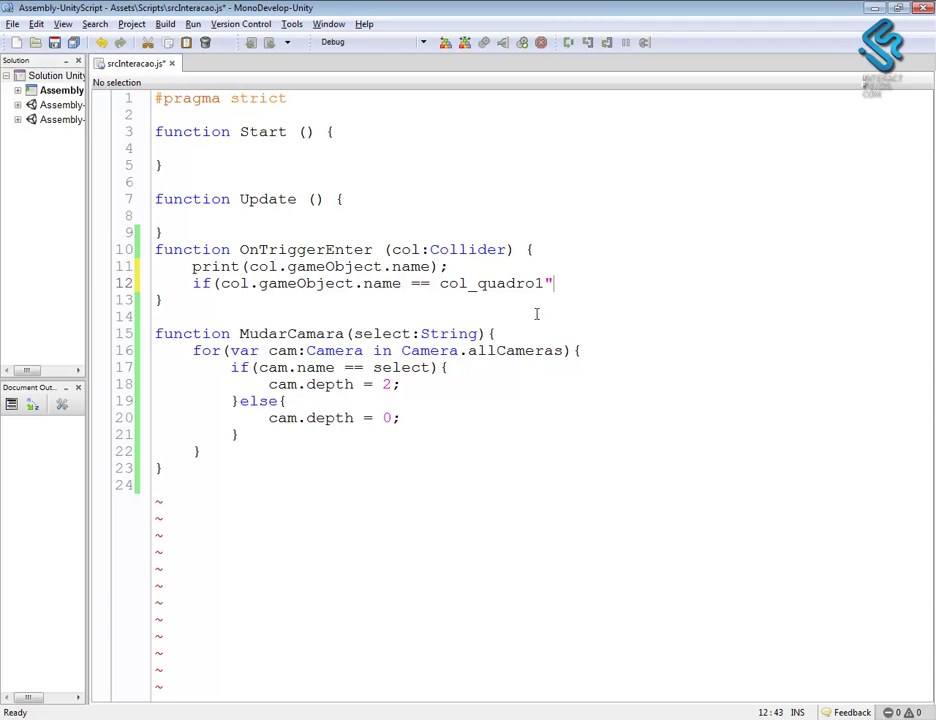
- Complete the condition as == "col_quadro1"){ with a closing brace and delete the print statement
{"action": "left_click", "coordinate": [441, 283]}
{"action": "type", "text": "\""}
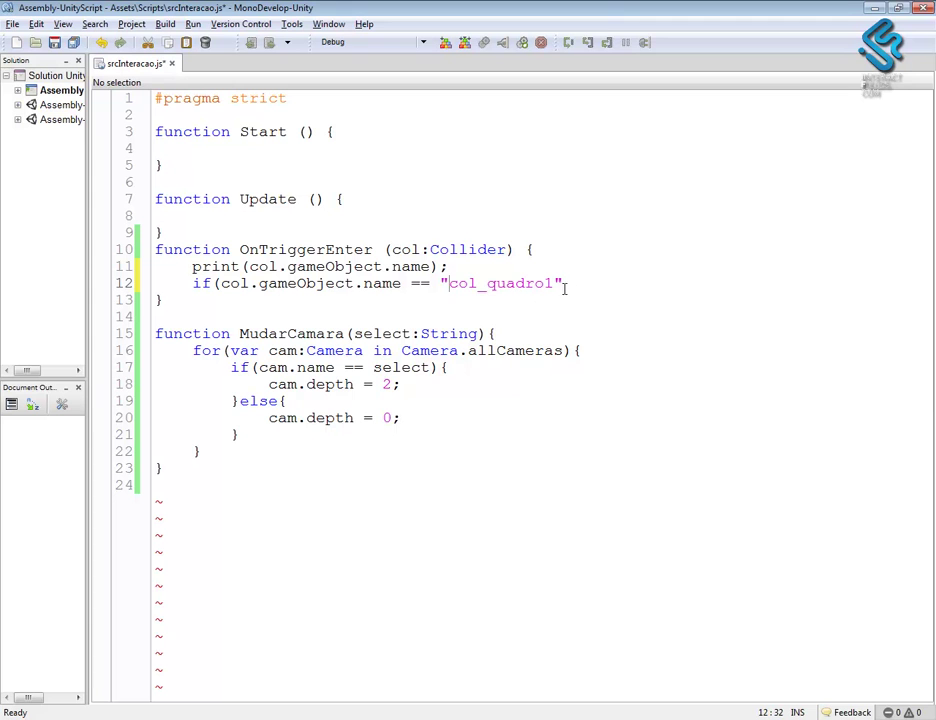
{"action": "left_click", "coordinate": [578, 284]}
{"action": "type", "text": "){"}
{"action": "key", "text": "Return"}
{"action": "key", "text": "Return"}
{"action": "type", "text": "}"}
{"action": "left_click_drag", "start_coordinate": [455, 266], "coordinate": [191, 266]}
{"action": "key", "text": "Delete"}
{"action": "left_click", "coordinate": [188, 349]}
{"action": "key", "text": "Return"}
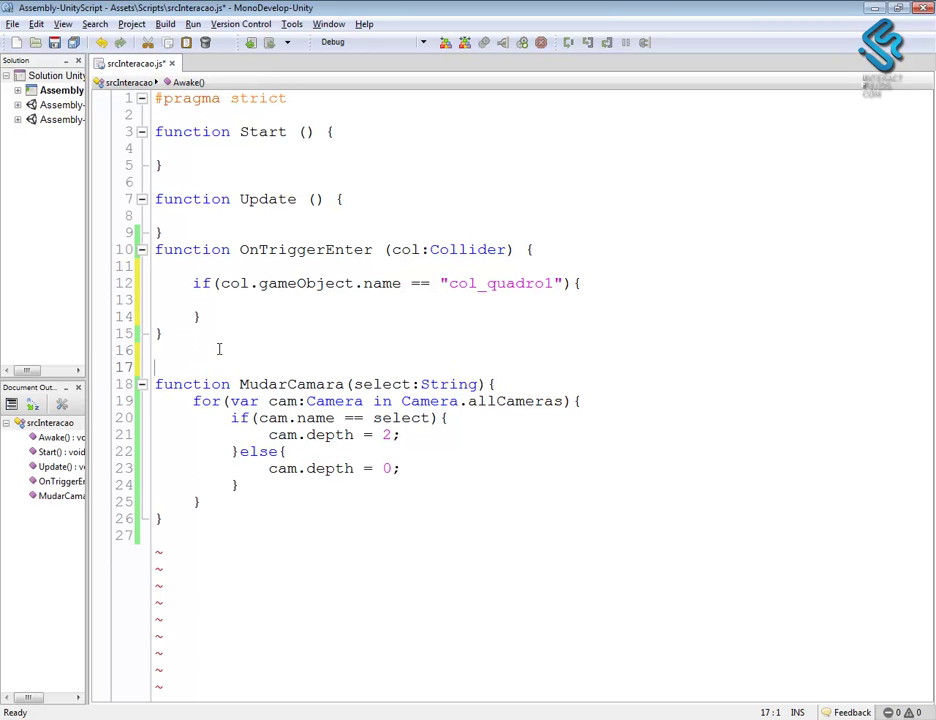
- Inside the if block, call MudarCamara("Cam1"), checking Cam1's exact name in Unity
{"action": "left_click", "coordinate": [263, 300]}
{"action": "key", "text": "Tab"}
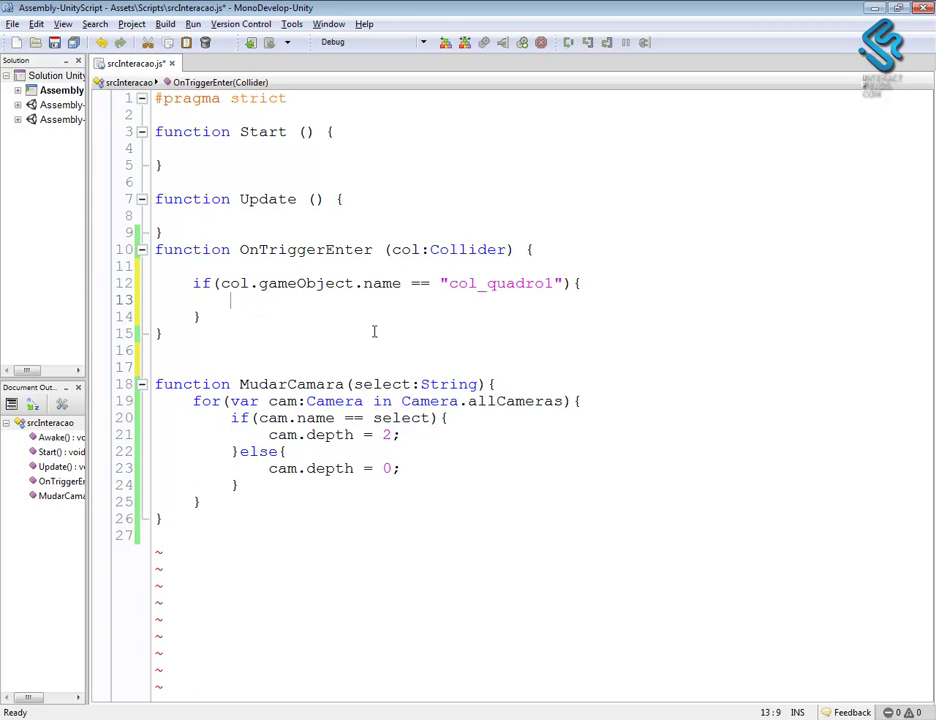
{"action": "double_click", "coordinate": [328, 384]}
{"action": "key", "text": "ctrl+c"}
{"action": "left_click", "coordinate": [238, 300]}
{"action": "key", "text": "ctrl+v"}
{"action": "type", "text": "();"}
{"action": "key", "text": "alt+Tab"}
{"action": "left_click", "coordinate": [546, 88]}
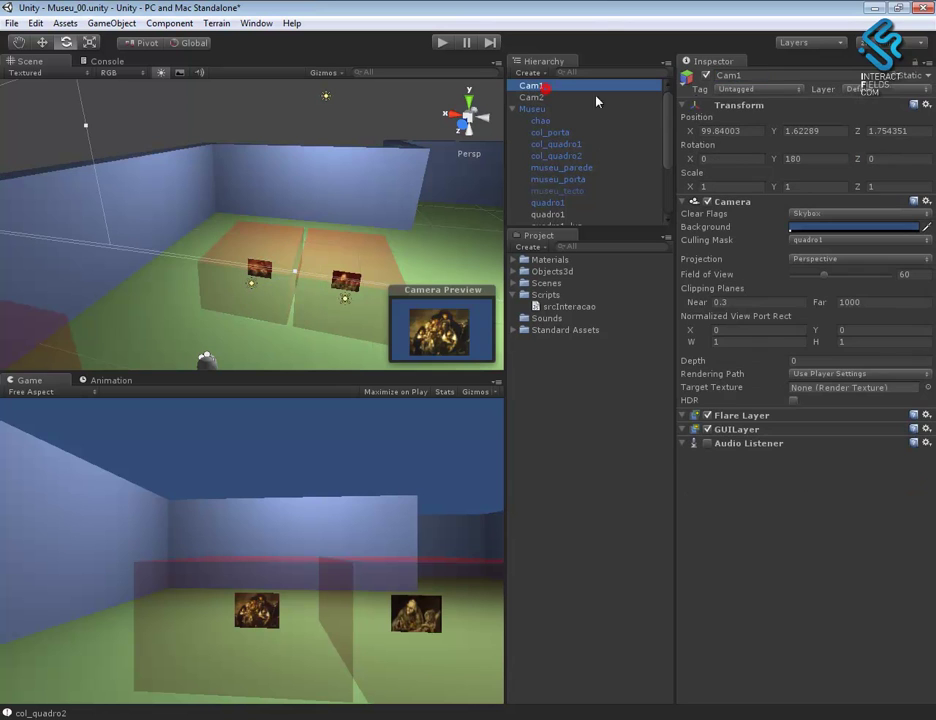
{"action": "key", "text": "alt+Tab"}
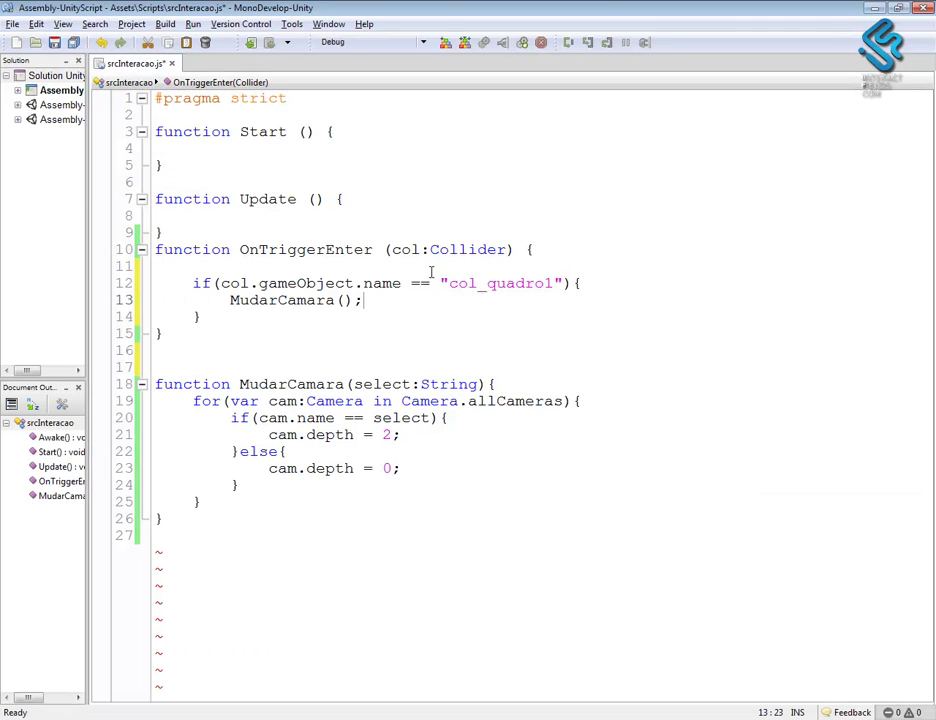
{"action": "left_click", "coordinate": [343, 300]}
{"action": "type", "text": "Cam1"}
{"action": "type", "text": "\""}
{"action": "left_click", "coordinate": [344, 300]}
{"action": "type", "text": "\"Cam1"}
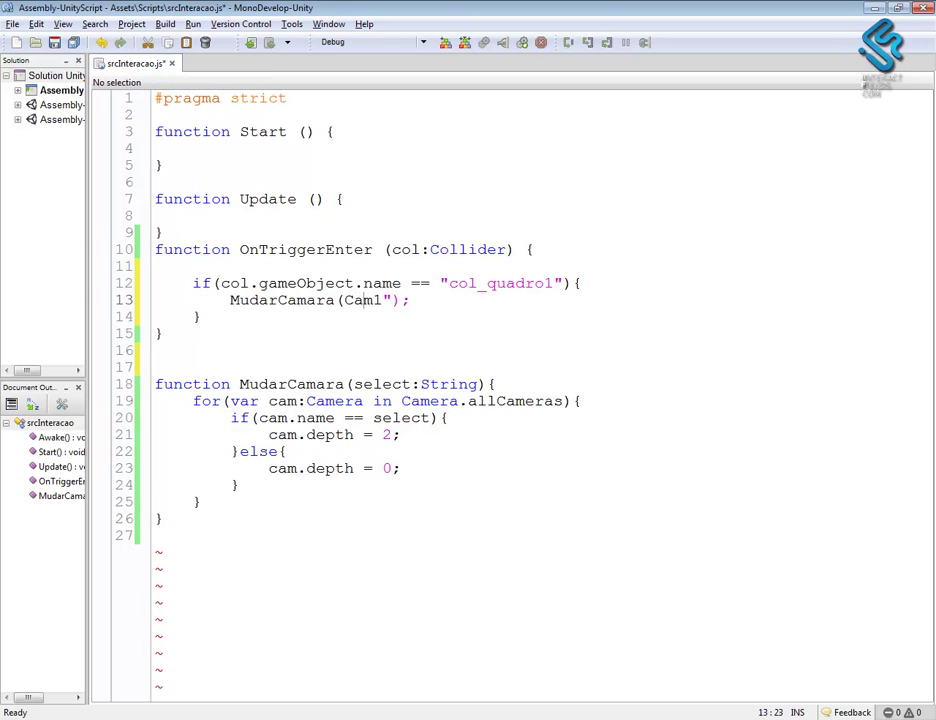
{"action": "type", "text": "\""}
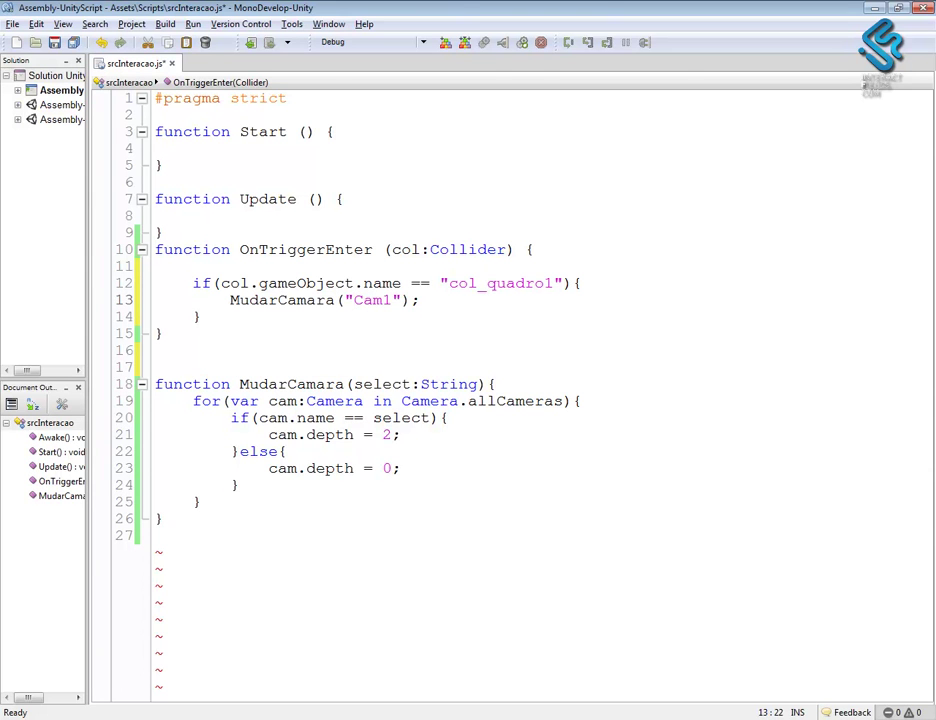
{"action": "key", "text": "alt+Tab"}
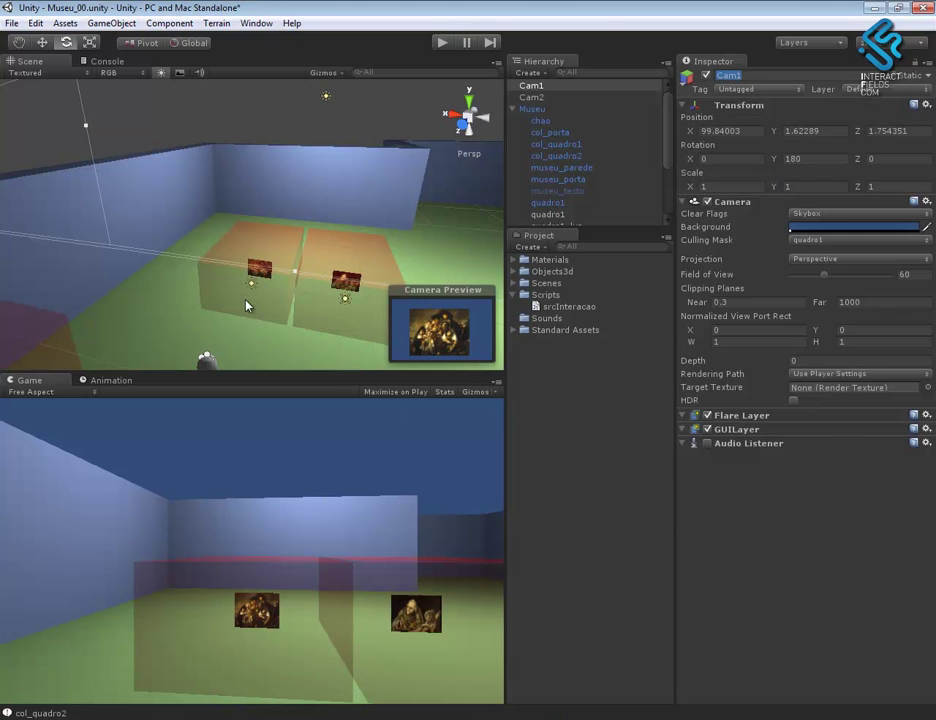
{"action": "left_click", "coordinate": [247, 302]}
{"action": "right_click_drag", "start_coordinate": [240, 350], "coordinate": [330, 335], "text": "alt"}
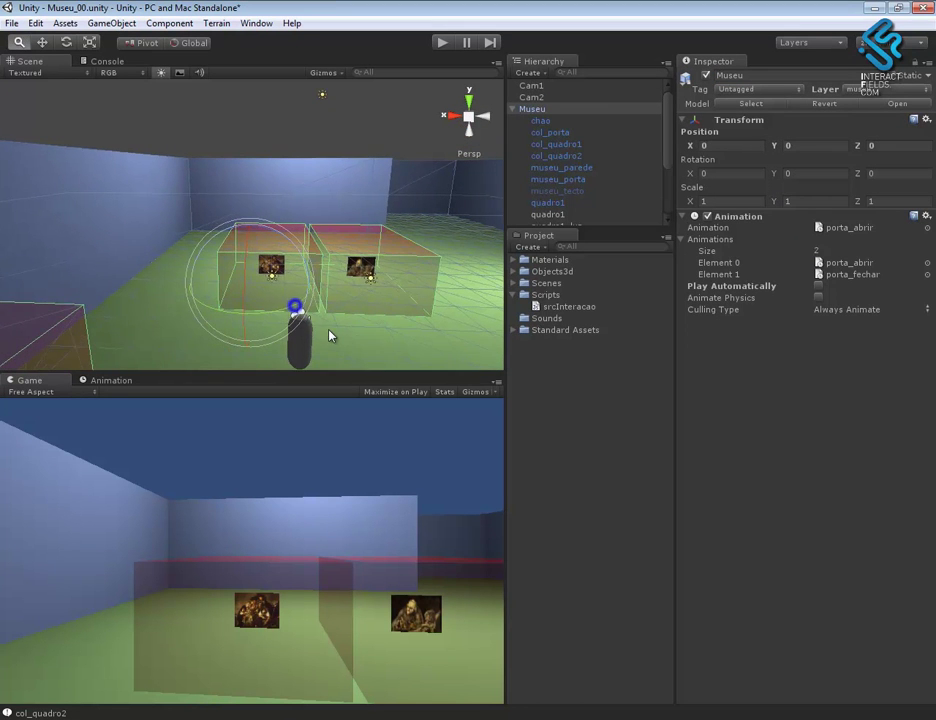
{"action": "left_click_drag", "start_coordinate": [292, 334], "coordinate": [248, 309], "text": "alt"}
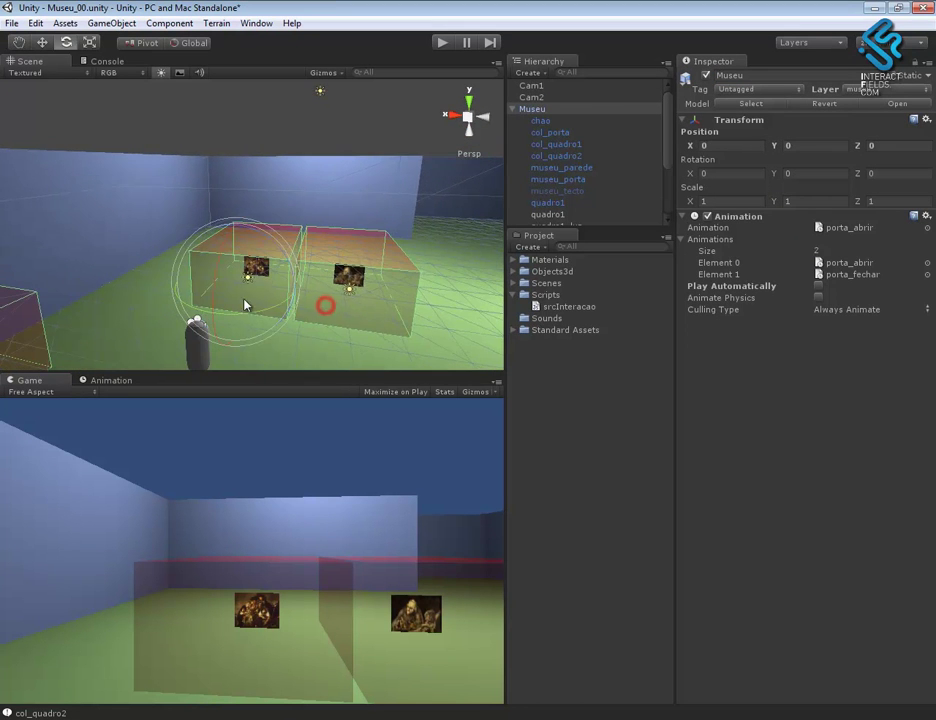
{"action": "scroll", "coordinate": [276, 280], "scroll_direction": "down", "scroll_amount": 2}
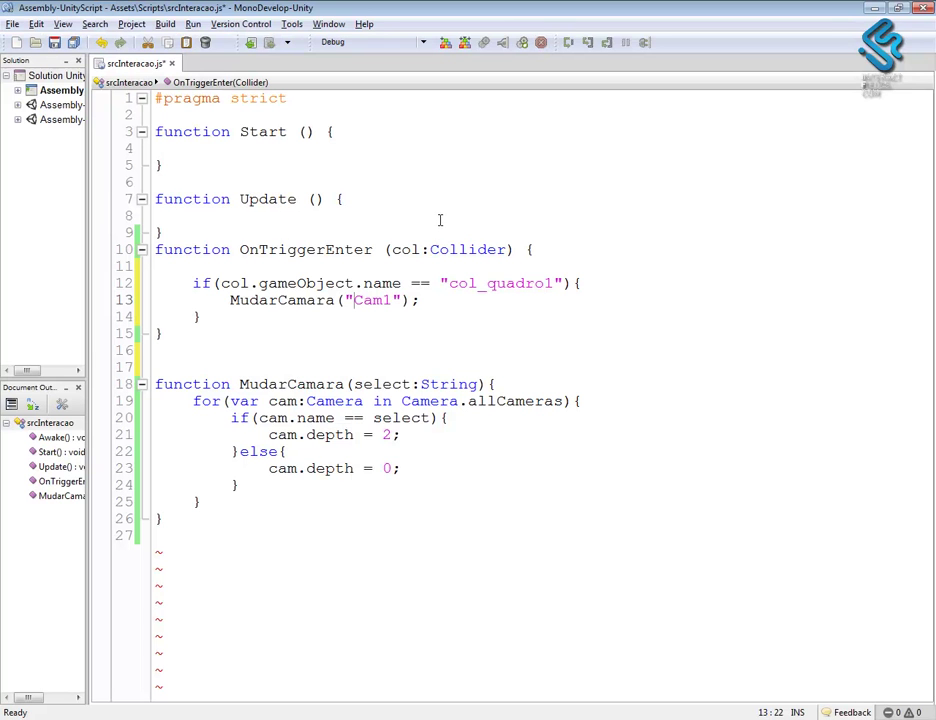
- Duplicate the if block for col_quadro2 calling MudarCamara("Cam2") and save the script
{"action": "left_click_drag", "start_coordinate": [221, 322], "coordinate": [110, 284]}
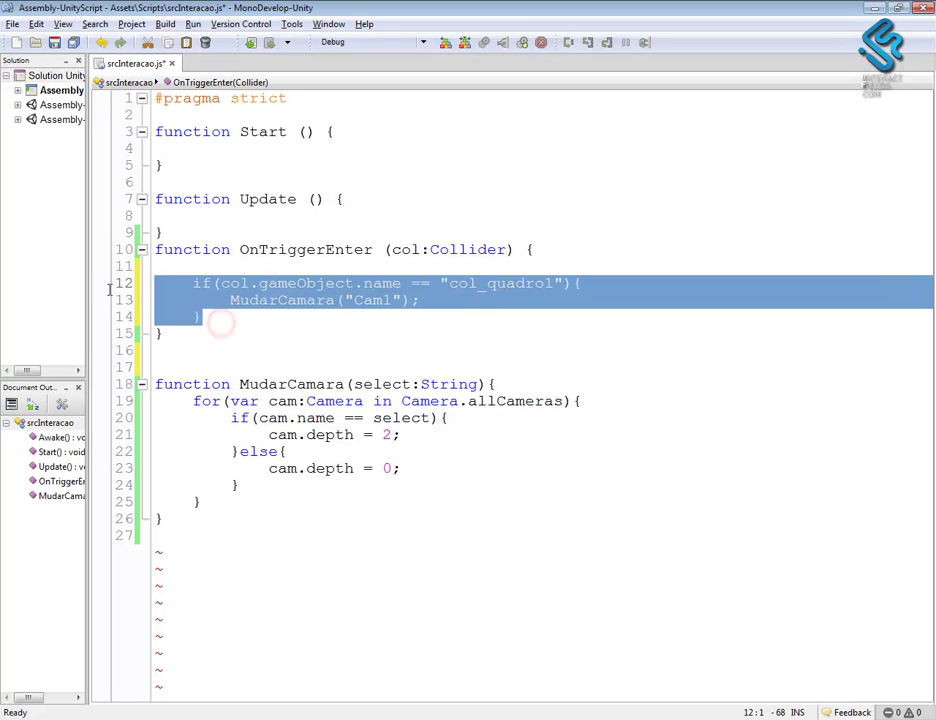
{"action": "left_click", "coordinate": [225, 315]}
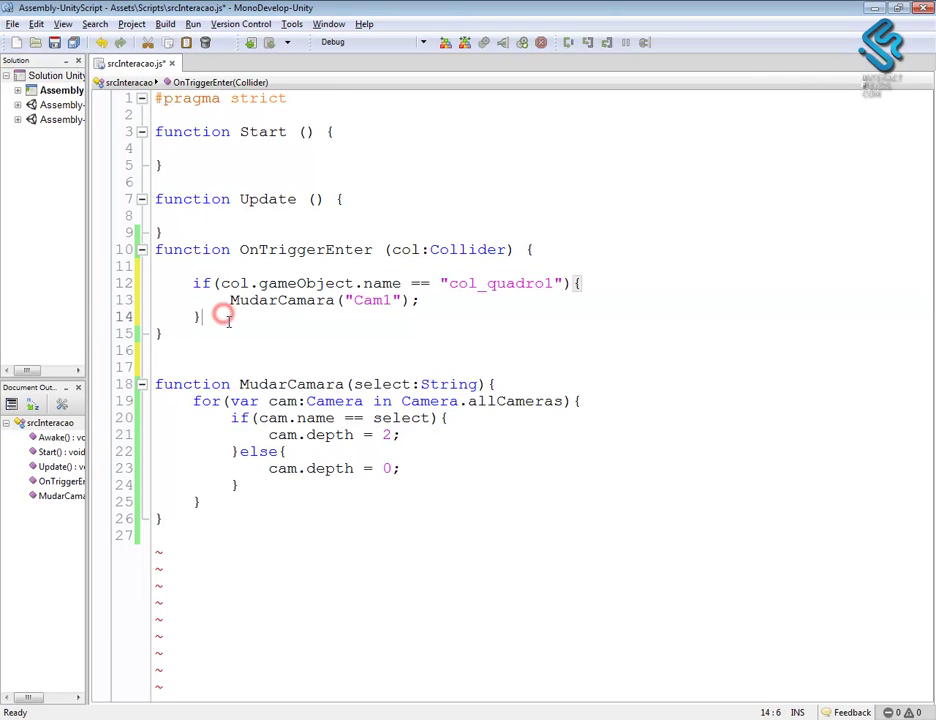
{"action": "key", "text": "Return"}
{"action": "key", "text": "ctrl+v"}
{"action": "left_click", "coordinate": [554, 333]}
{"action": "key", "text": "BackSpace"}
{"action": "type", "text": "2"}
{"action": "left_click", "coordinate": [390, 350]}
{"action": "key", "text": "BackSpace"}
{"action": "type", "text": "2"}
{"action": "key", "text": "ctrl+s"}
{"action": "key", "text": "alt+Tab"}
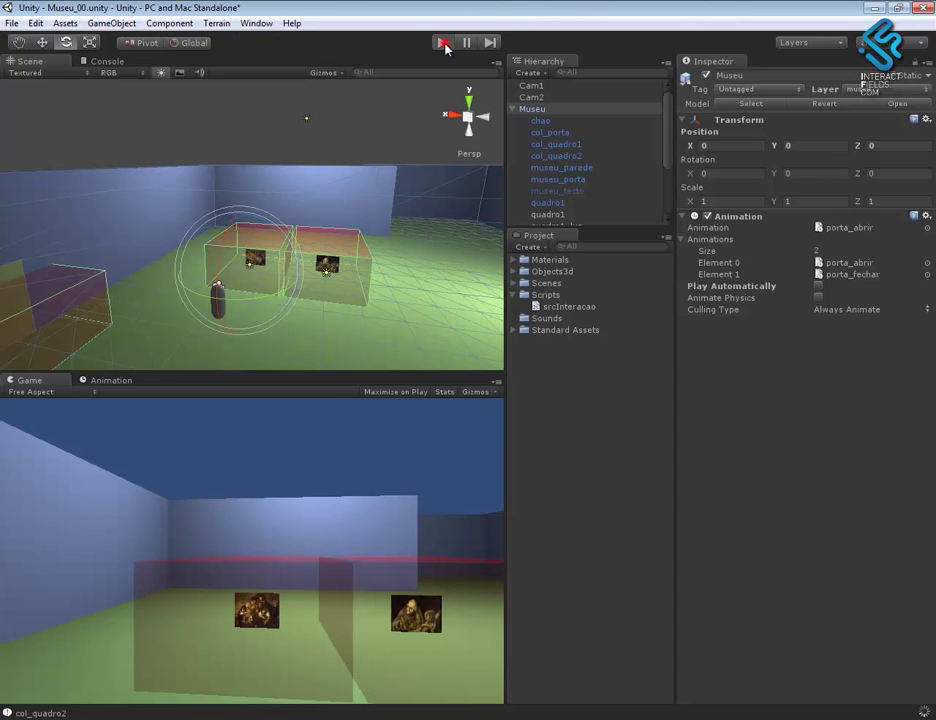
- Play-test by walking forward with W into the first painting's trigger, then stop playing
{"action": "left_click", "coordinate": [443, 43]}
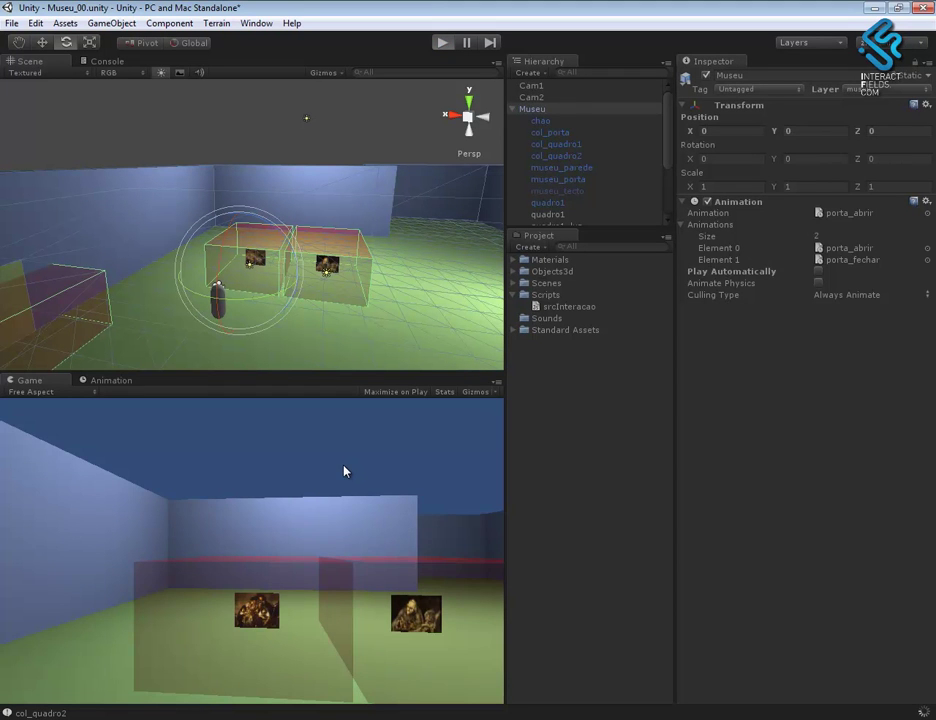
{"action": "key", "text": "w"}
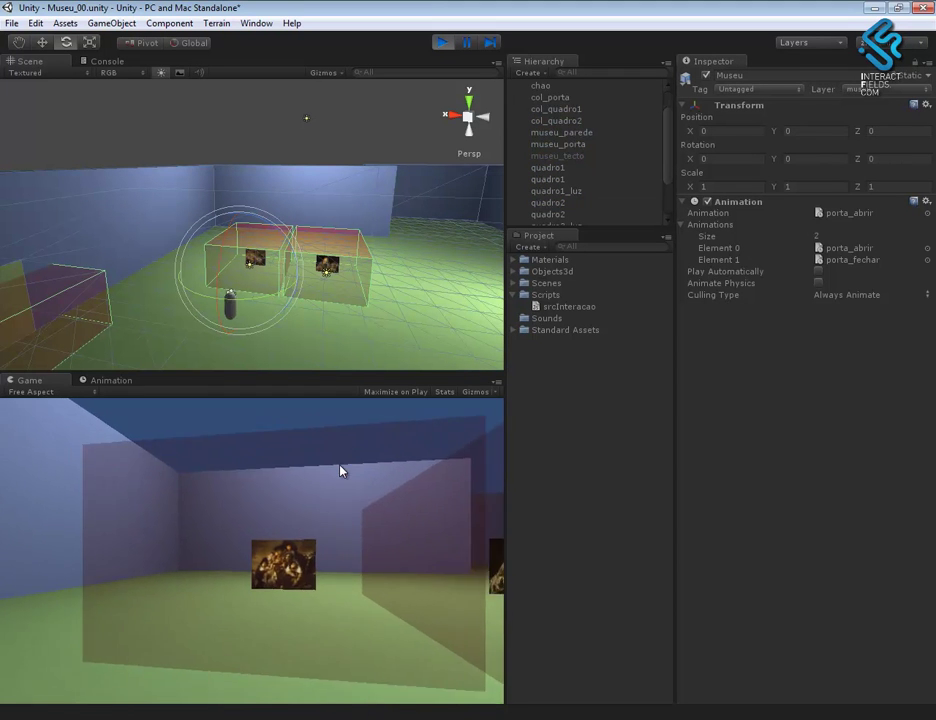
{"action": "key", "text": "w"}
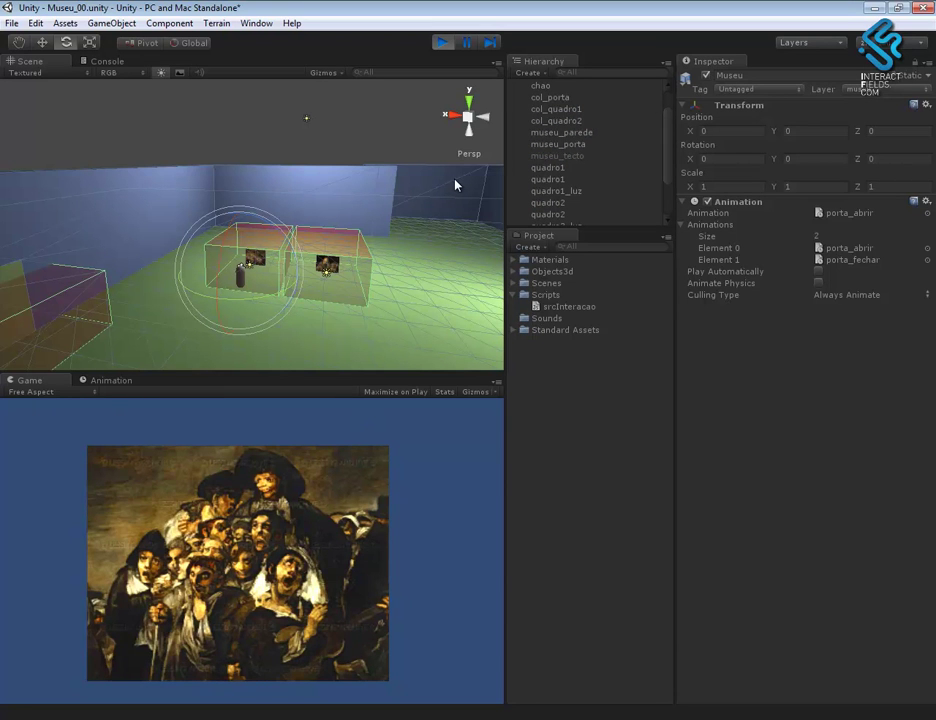
{"action": "left_click", "coordinate": [442, 44]}
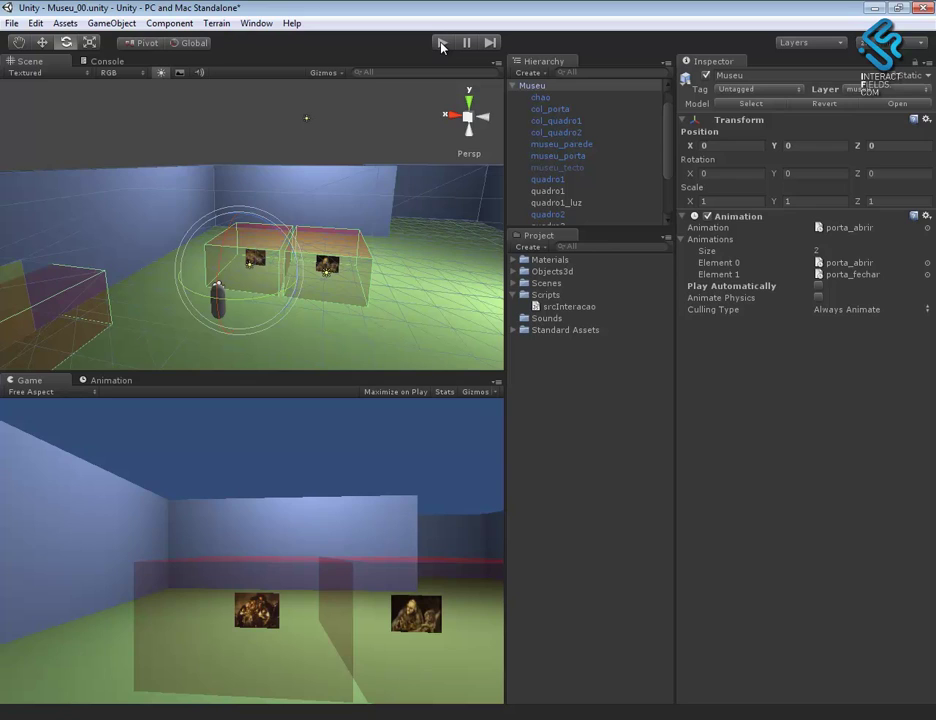
{"action": "key", "text": "alt+Tab"}
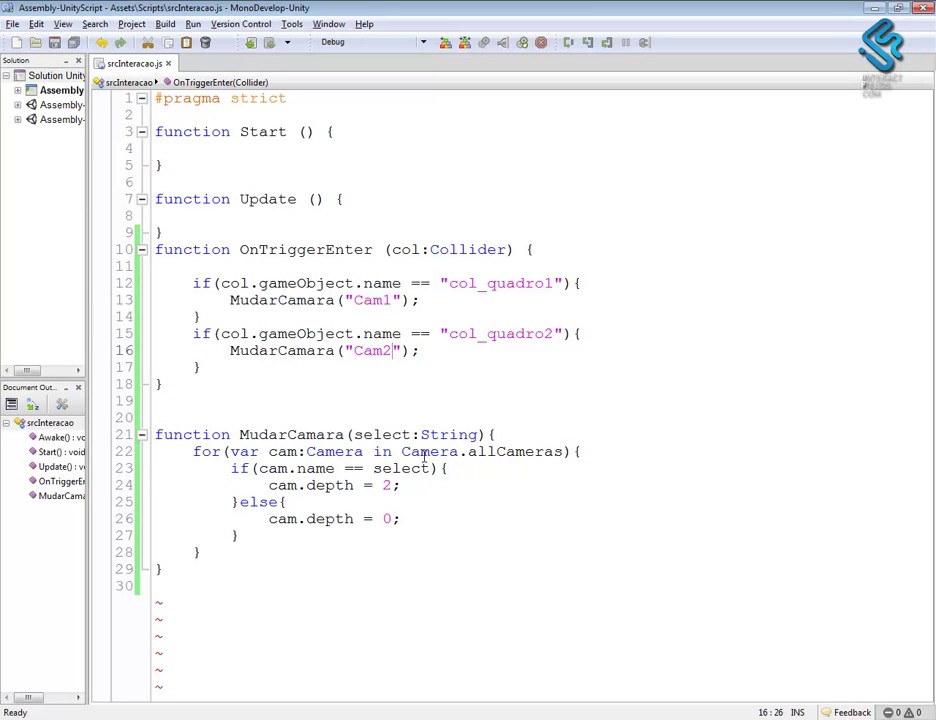
- Insert a blank line after Update's closing brace on line 9
{"action": "left_click", "coordinate": [420, 546]}
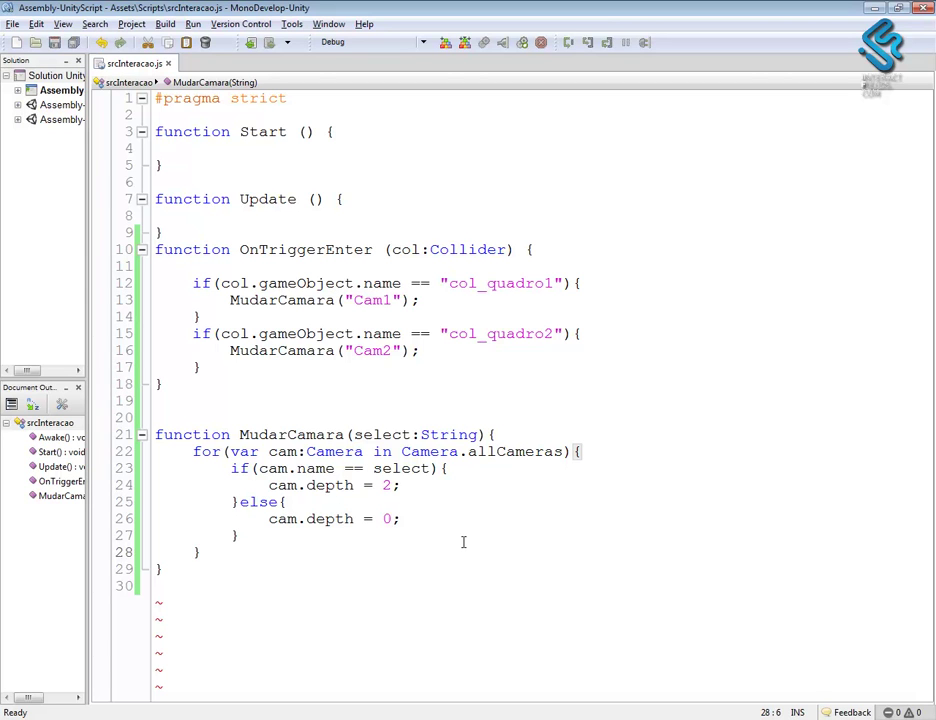
{"action": "left_click", "coordinate": [191, 229]}
{"action": "key", "text": "Return"}
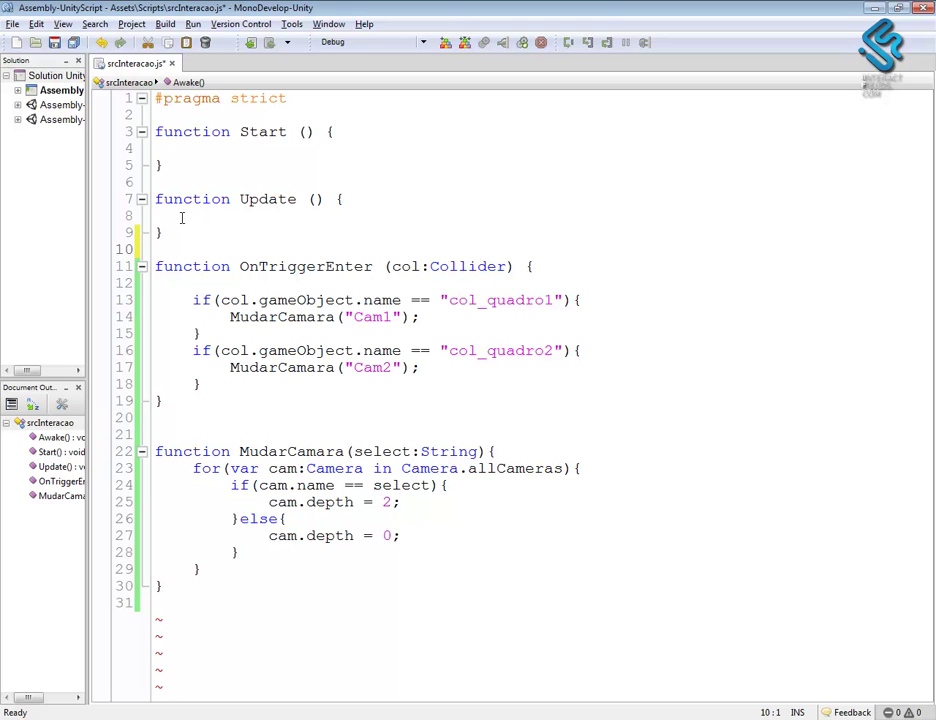
- Add an empty if(Input.GetKeyDown("[0]")){ } block inside Update
{"action": "left_click", "coordinate": [181, 219]}
{"action": "type", "text": "if(Inpu"}
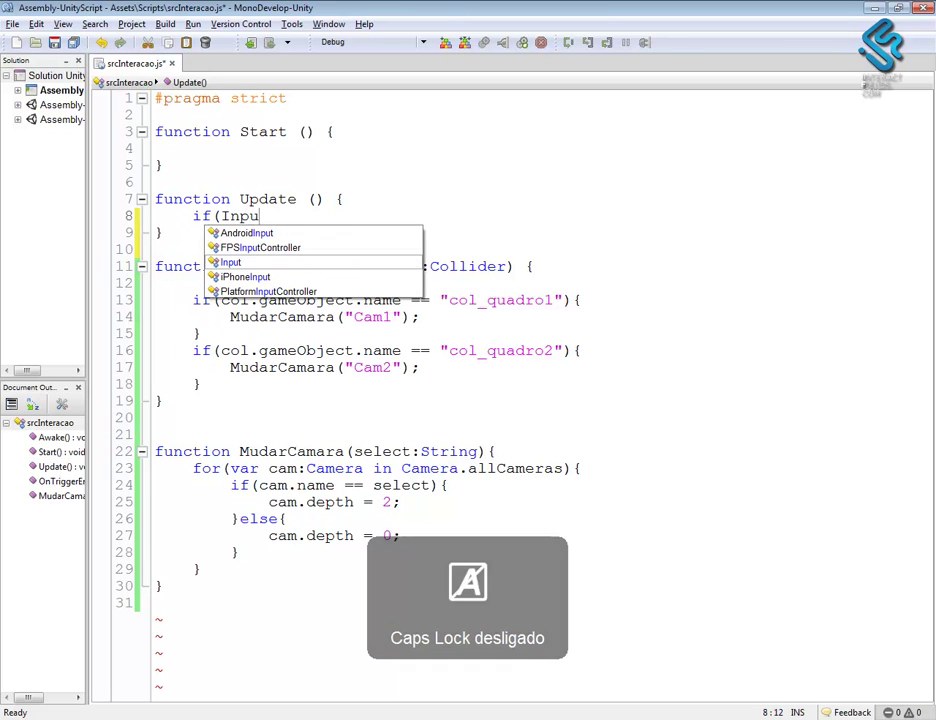
{"action": "key", "text": "Return"}
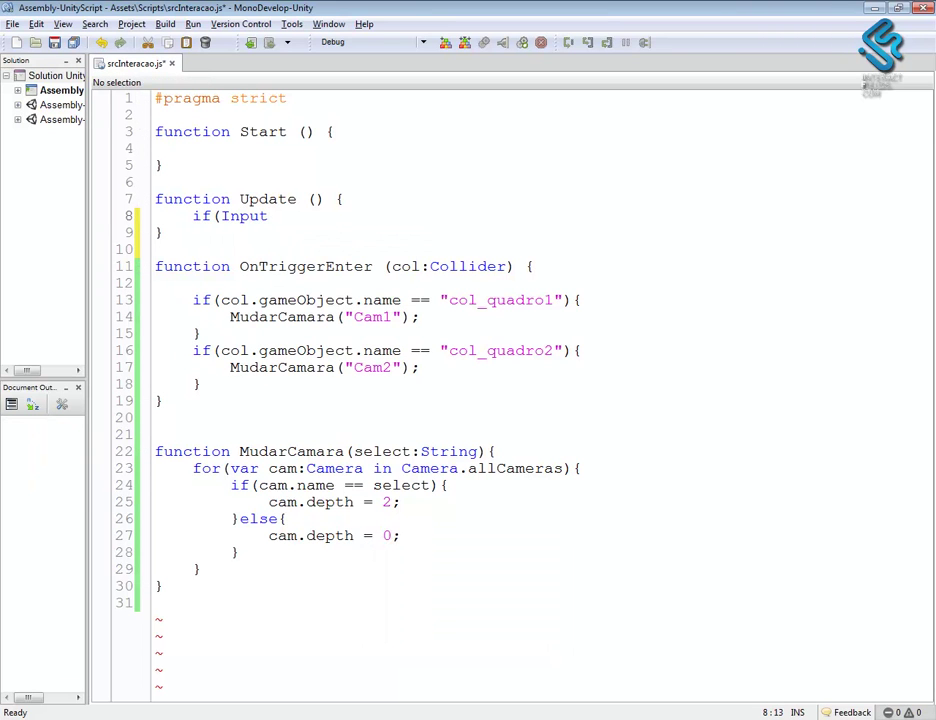
{"action": "type", "text": "."}
{"action": "key", "text": "Caps_Lock"}
{"action": "type", "text": "G"}
{"action": "key", "text": "Caps_Lock"}
{"action": "type", "text": "e"}
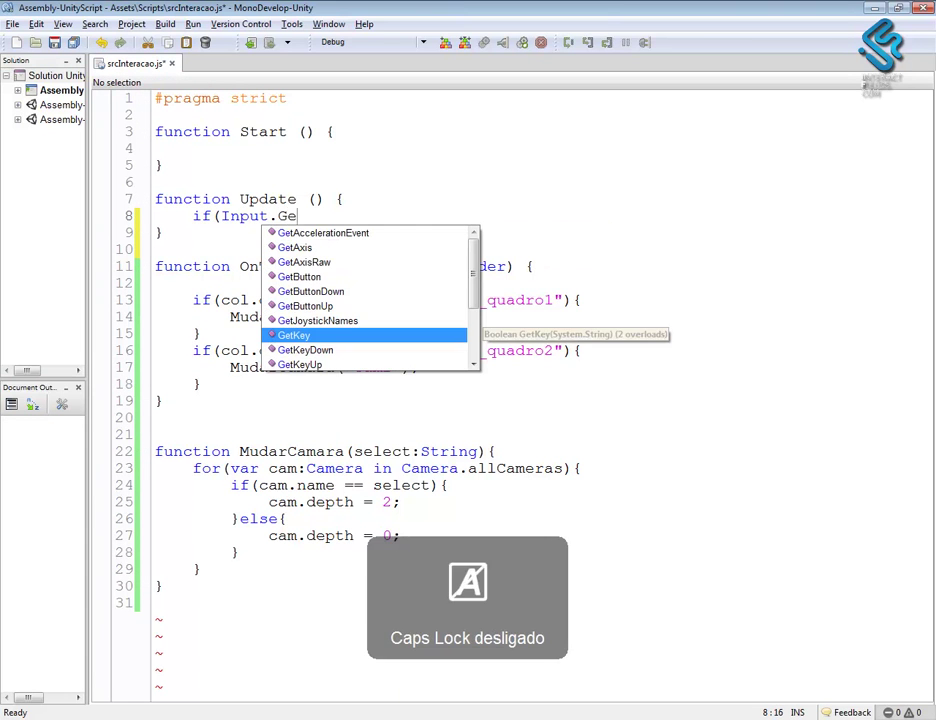
{"action": "key", "text": "Down"}
{"action": "key", "text": "Return"}
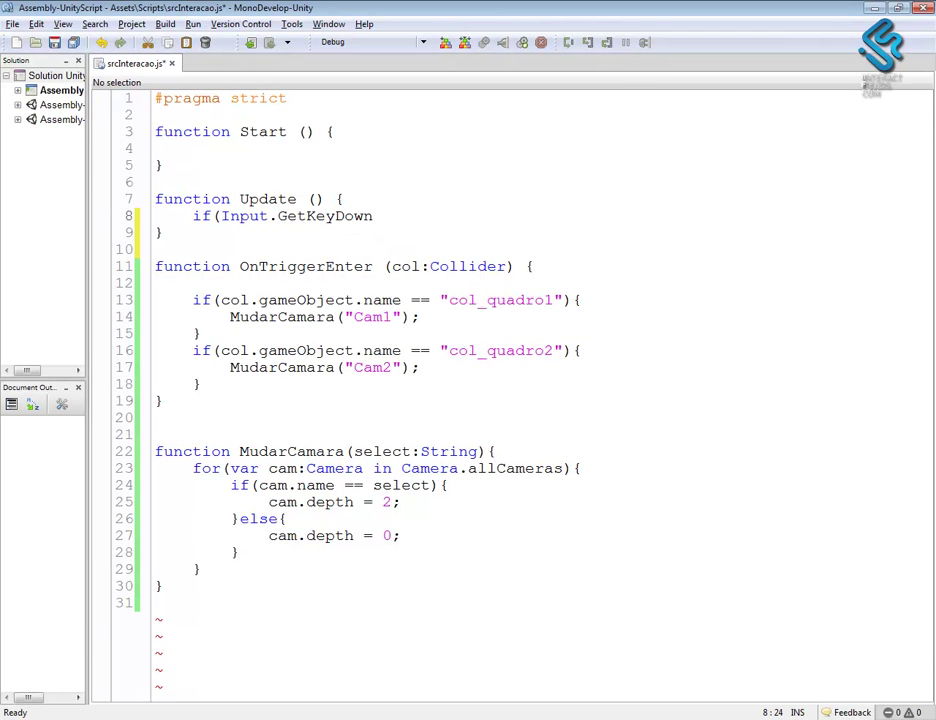
{"action": "type", "text": "(\""}
{"action": "type", "text": "[0]"}
{"action": "type", "text": "\"))"}
{"action": "type", "text": "{"}
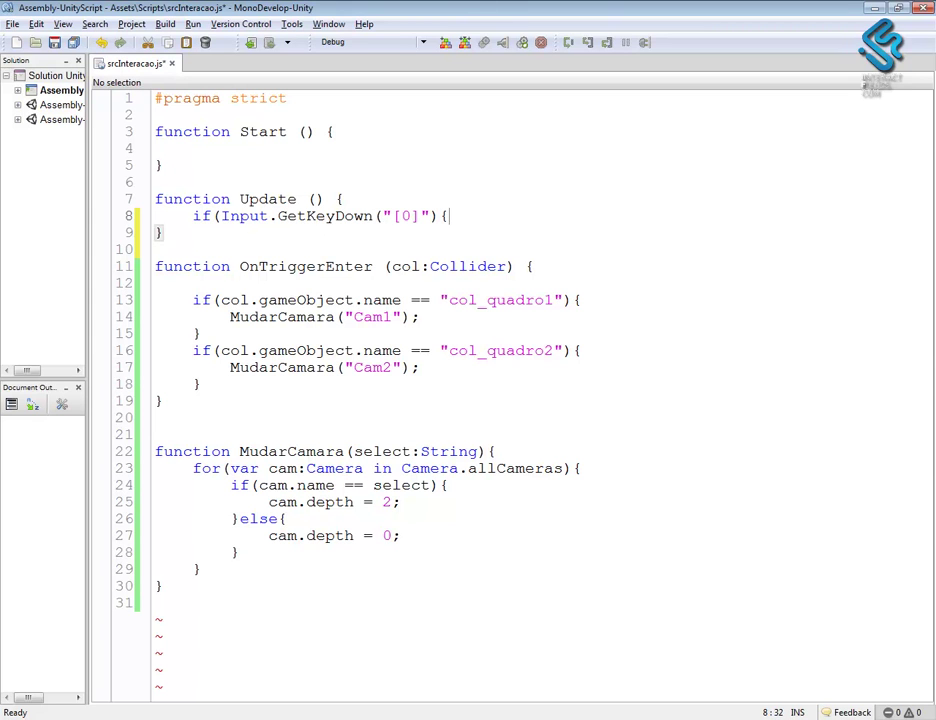
{"action": "key", "text": "Return"}
{"action": "key", "text": "Return"}
{"action": "type", "text": "}"}
{"action": "key", "text": "Up"}
{"action": "key", "text": "Tab"}
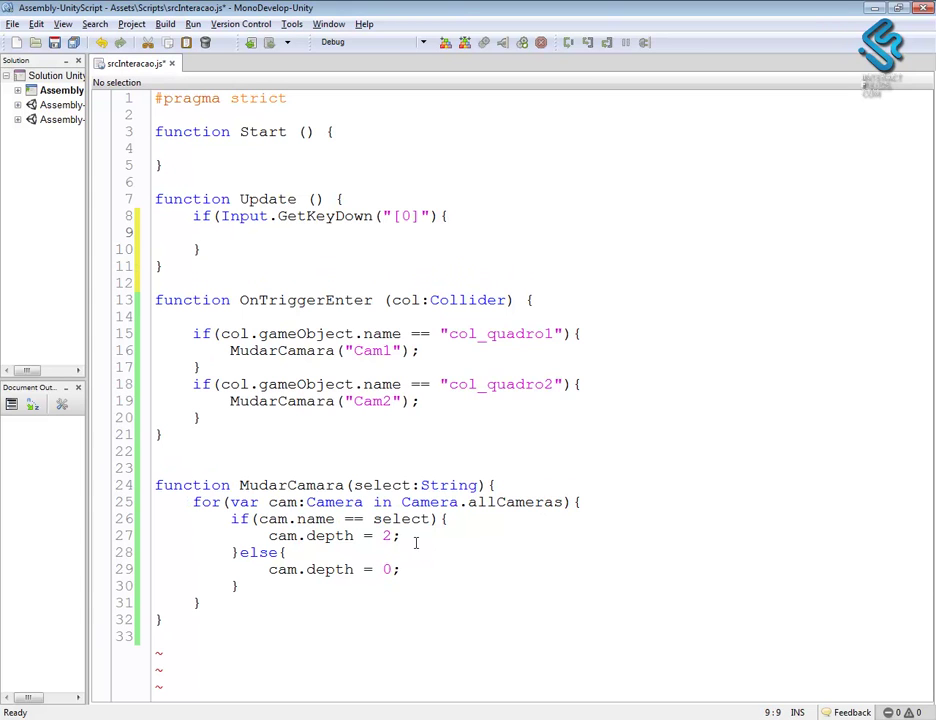
- Copy MudarCamara("Cam2") from line 19 into the new if block
{"action": "left_click_drag", "start_coordinate": [416, 401], "coordinate": [231, 401]}
{"action": "key", "text": "ctrl+c"}
{"action": "left_click", "coordinate": [236, 238]}
{"action": "key", "text": "ctrl+v"}
- Collapse Museu and expand player in the Hierarchy to confirm its camera is named Main Camera
{"action": "key", "text": "alt+Tab"}
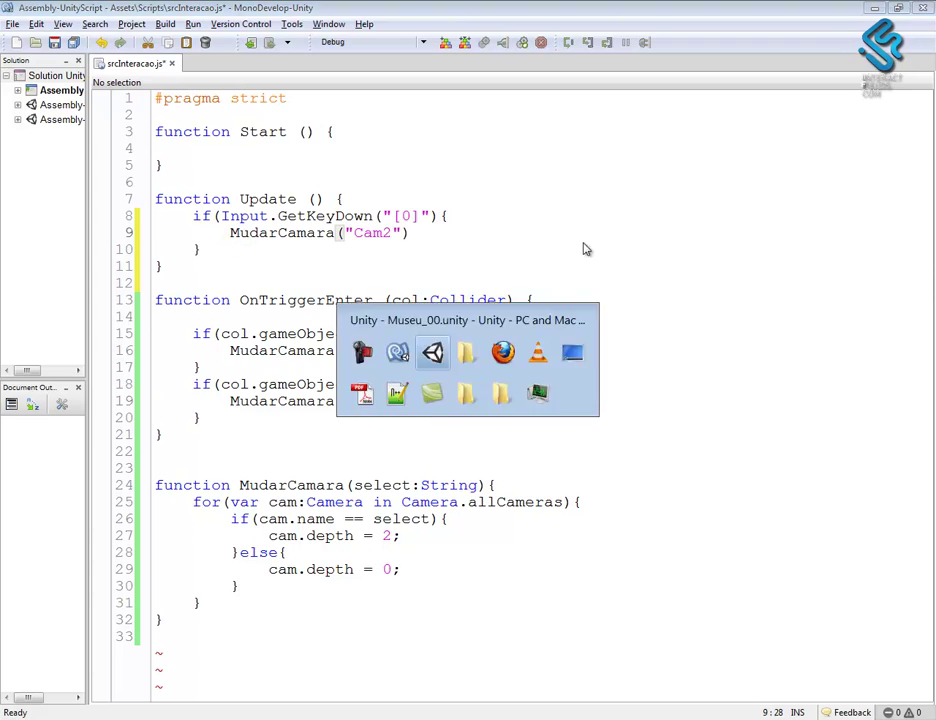
{"action": "left_click", "coordinate": [513, 86]}
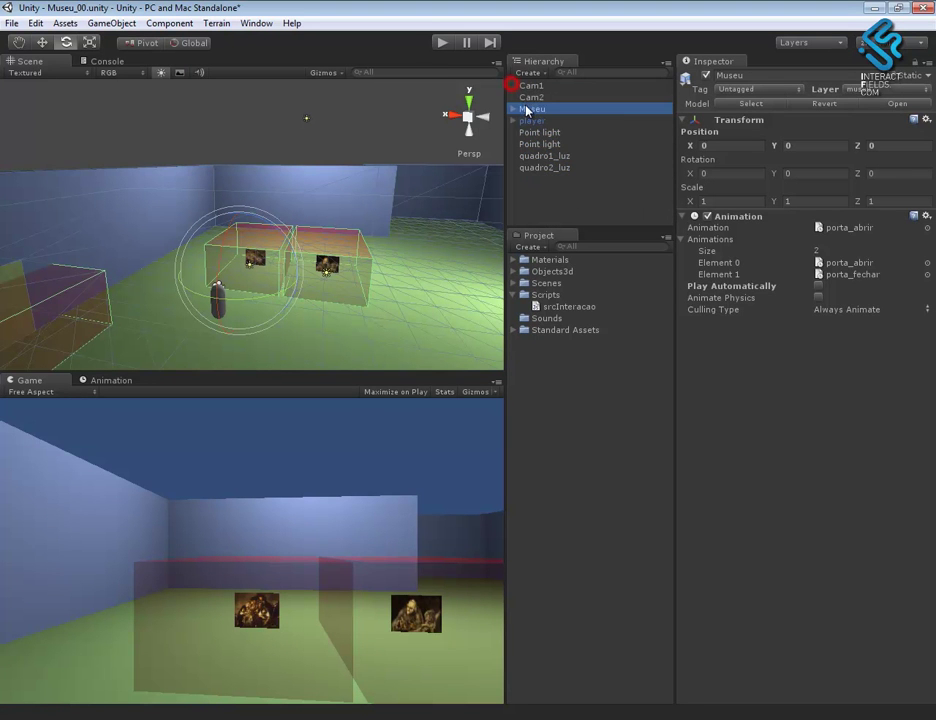
{"action": "left_click", "coordinate": [513, 121]}
{"action": "left_click", "coordinate": [552, 144]}
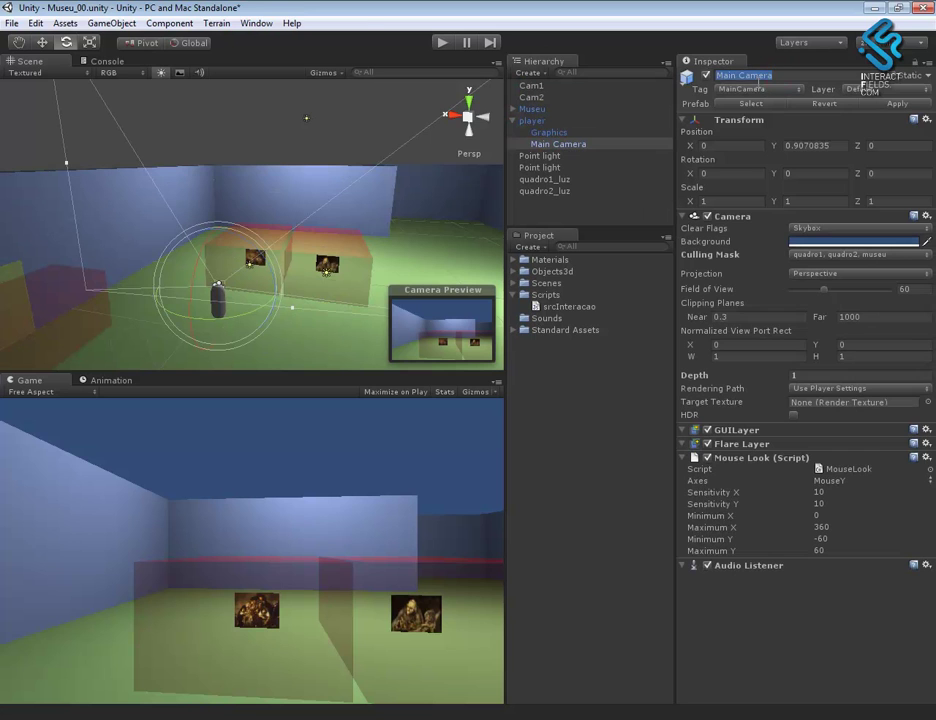
{"action": "key", "text": "alt+Tab"}
- Change the [0] block's call to MudarCamara("Main Camera") and end it with a semicolon
{"action": "double_click", "coordinate": [386, 233]}
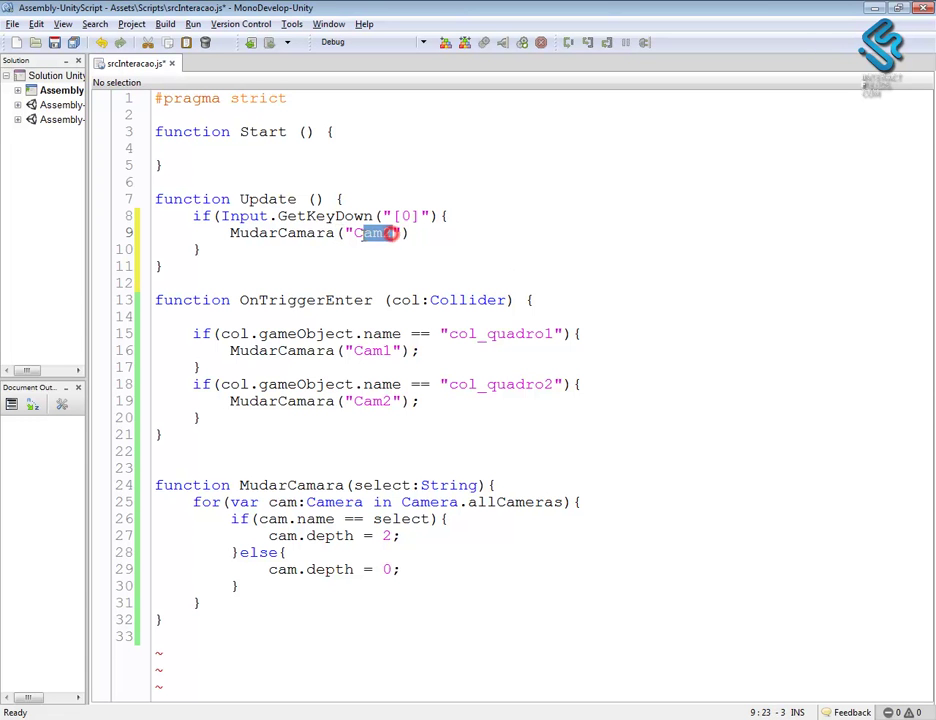
{"action": "type", "text": "Main Camera"}
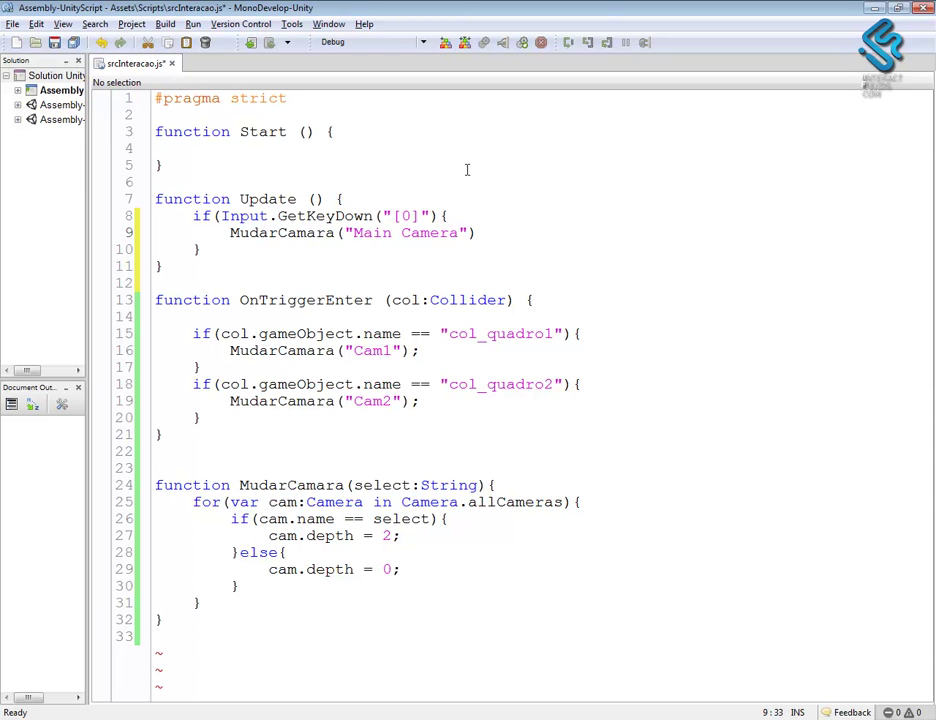
{"action": "left_click", "coordinate": [414, 216]}
{"action": "double_click", "coordinate": [418, 215]}
{"action": "left_click_drag", "start_coordinate": [418, 214], "coordinate": [398, 216]}
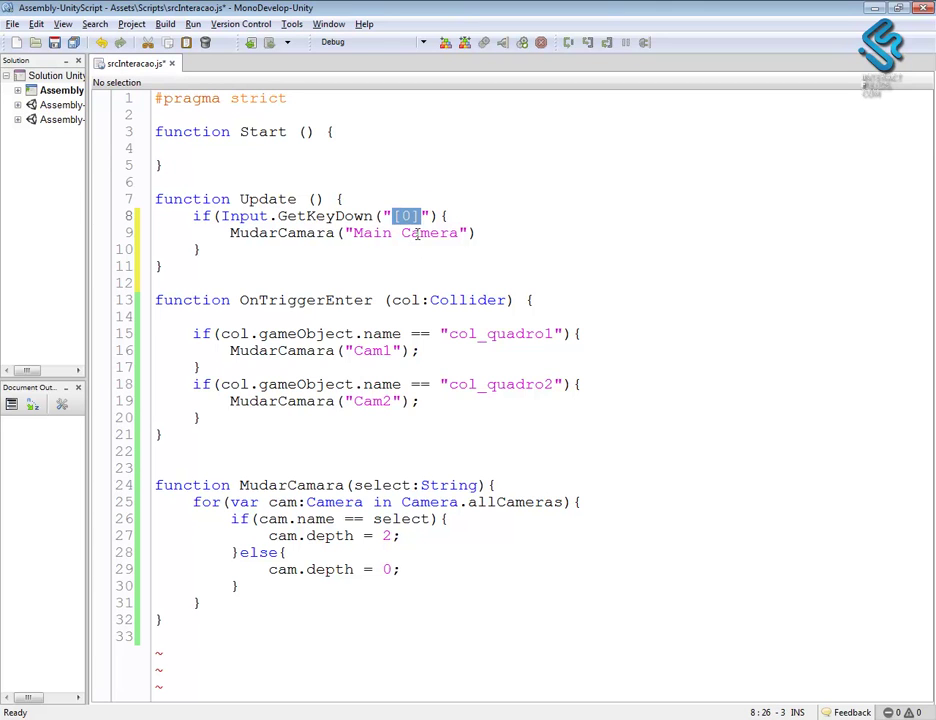
{"action": "left_click", "coordinate": [487, 233]}
{"action": "type", "text": ";"}
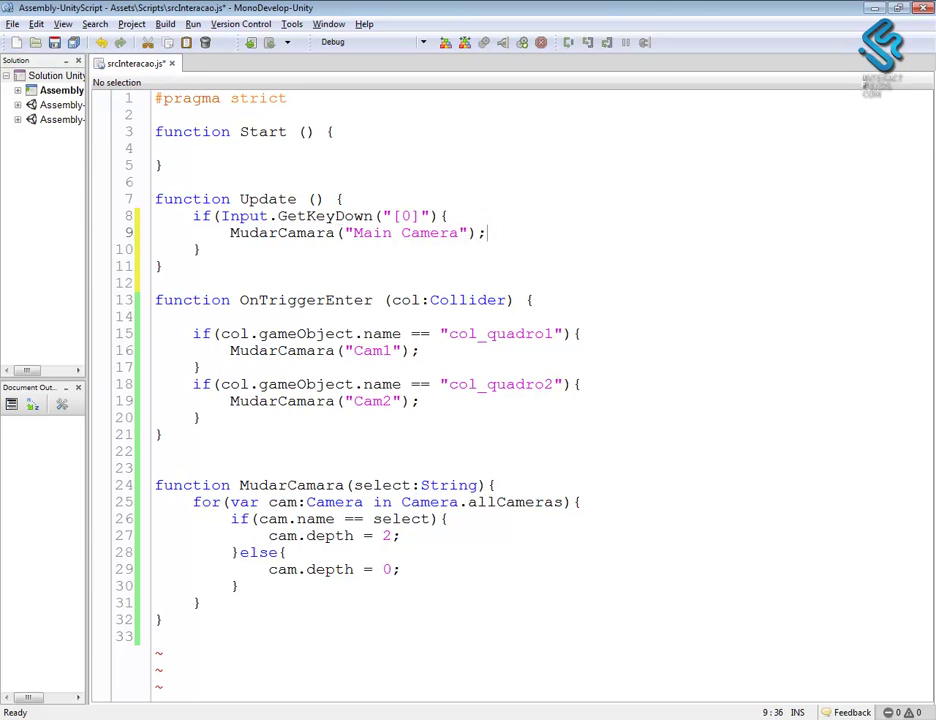
- Follow the Unity Console error and add the missing closing parenthesis on line 8
{"action": "key", "text": "alt+Tab"}
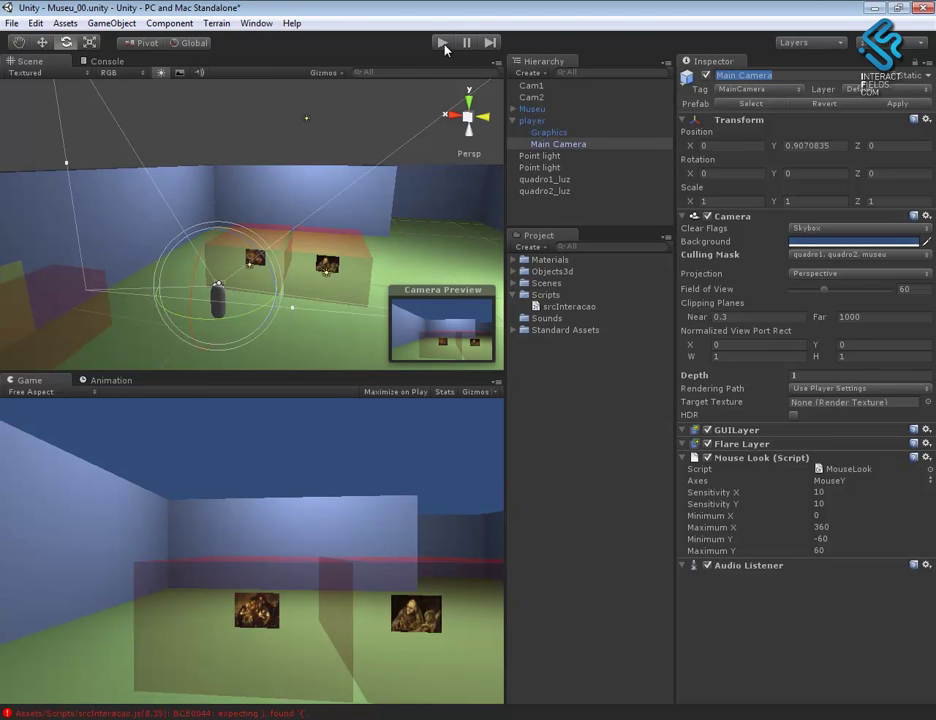
{"action": "left_click", "coordinate": [107, 61]}
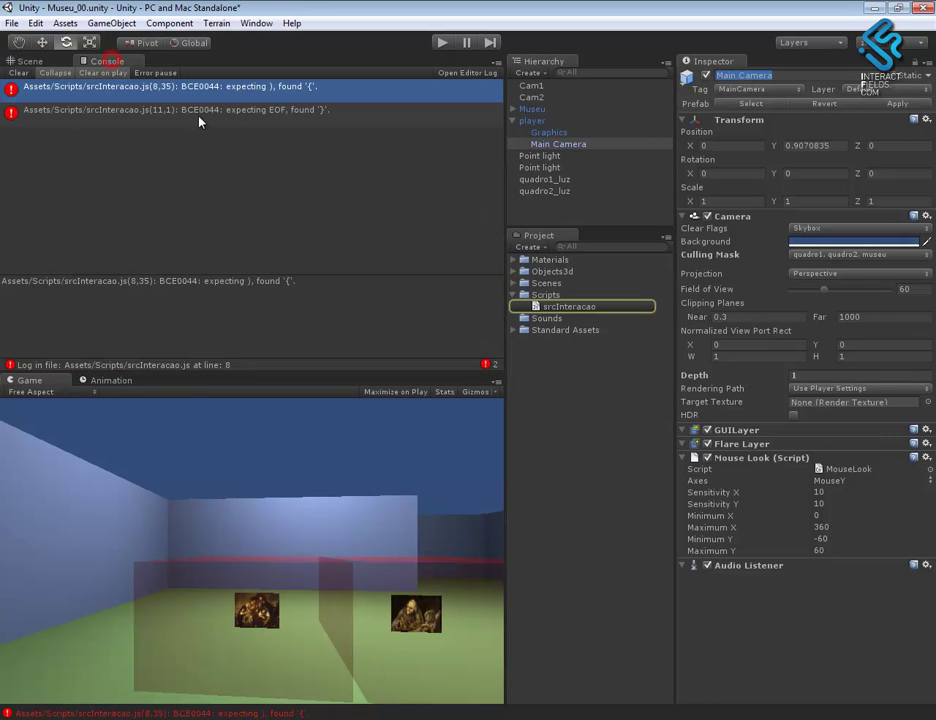
{"action": "double_click", "coordinate": [247, 90]}
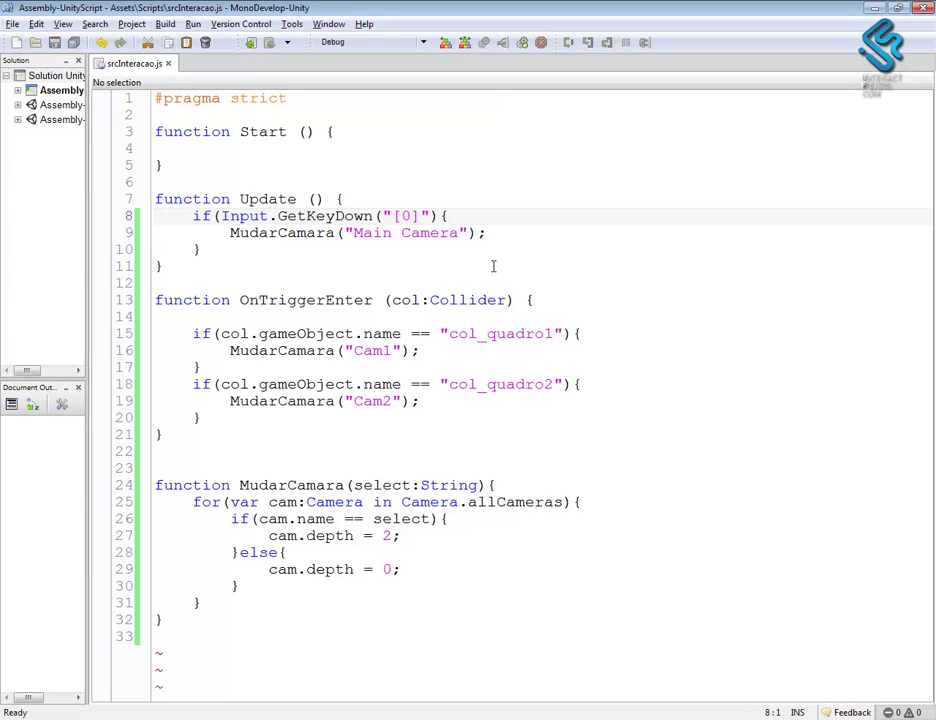
{"action": "left_click", "coordinate": [437, 215]}
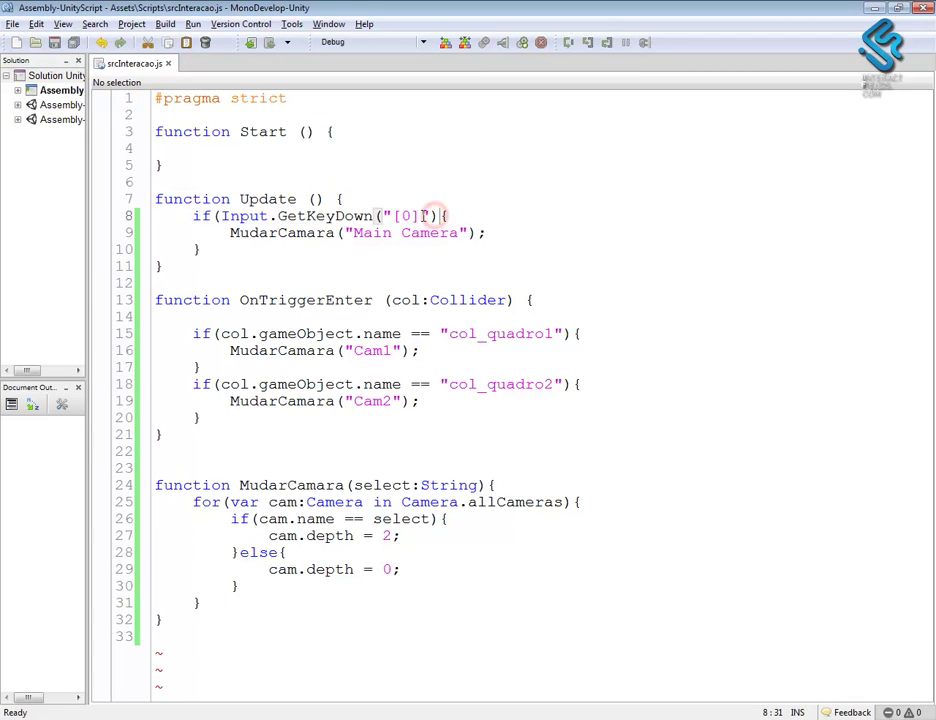
{"action": "type", "text": ")"}
{"action": "key", "text": "alt+Tab"}
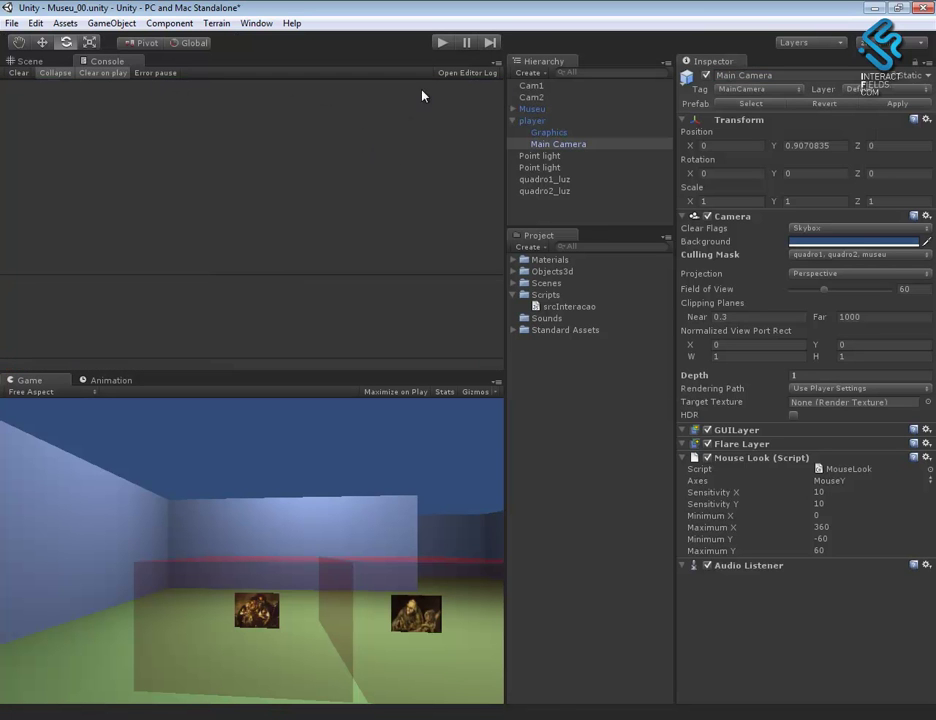
- Enter Play mode, walk the player toward and away from the painting, and view the room
{"action": "left_click", "coordinate": [441, 42]}
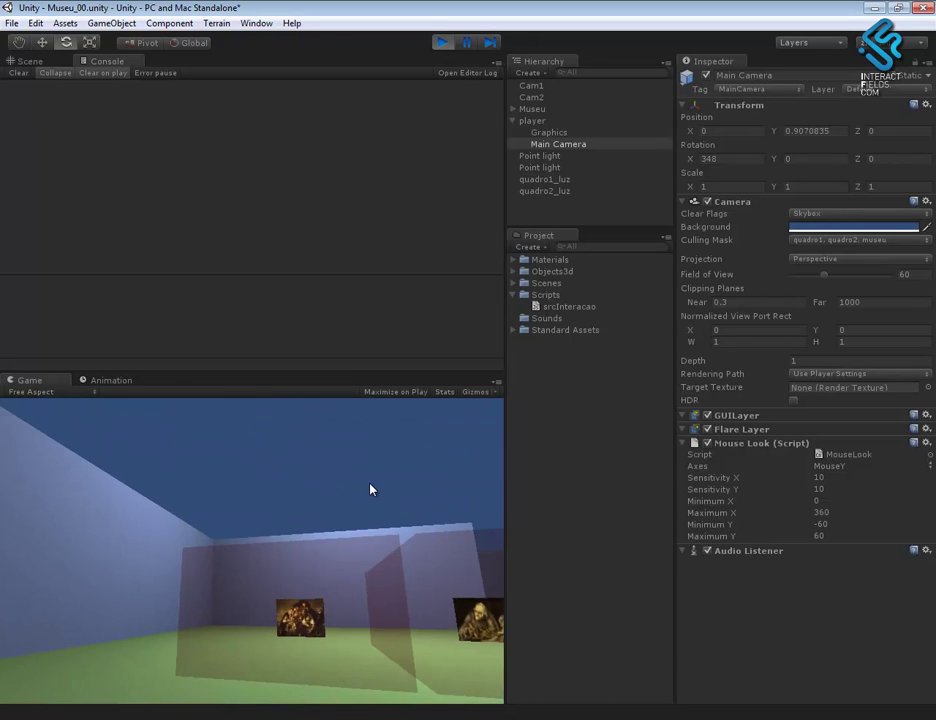
{"action": "key", "text": "w"}
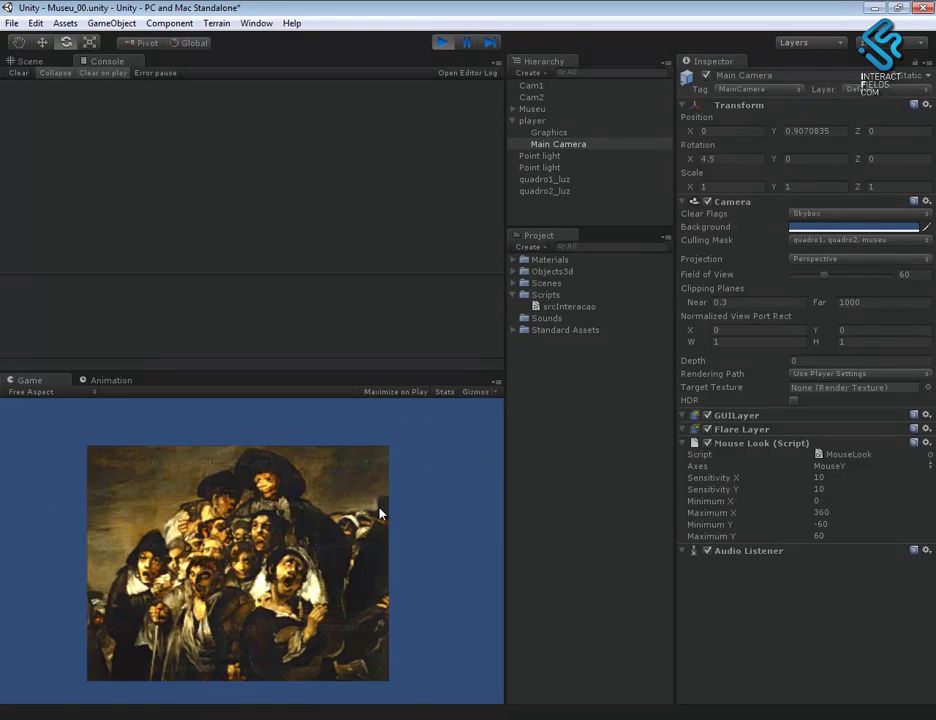
{"action": "key", "text": "s"}
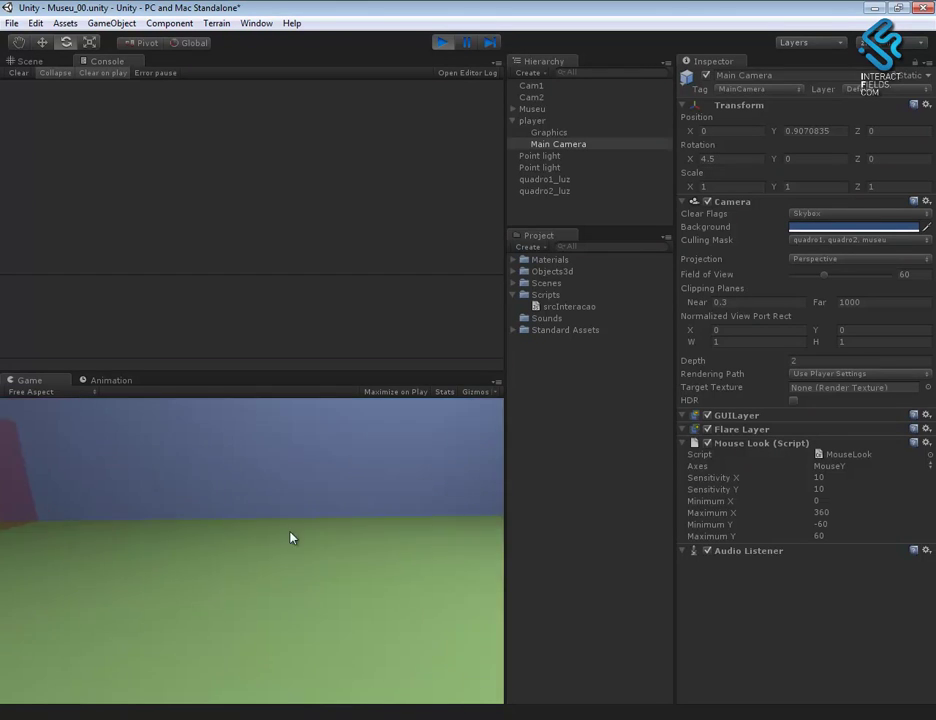
{"action": "left_click", "coordinate": [24, 61]}
{"action": "right_click_drag", "start_coordinate": [287, 235], "coordinate": [311, 330], "text": "alt"}
{"action": "mouse_move", "coordinate": [226, 220]}
{"action": "left_mouse_down", "text": "alt"}
{"action": "mouse_move", "coordinate": [245, 281]}
{"action": "mouse_move", "coordinate": [318, 265]}
{"action": "left_mouse_up", "text": "alt"}
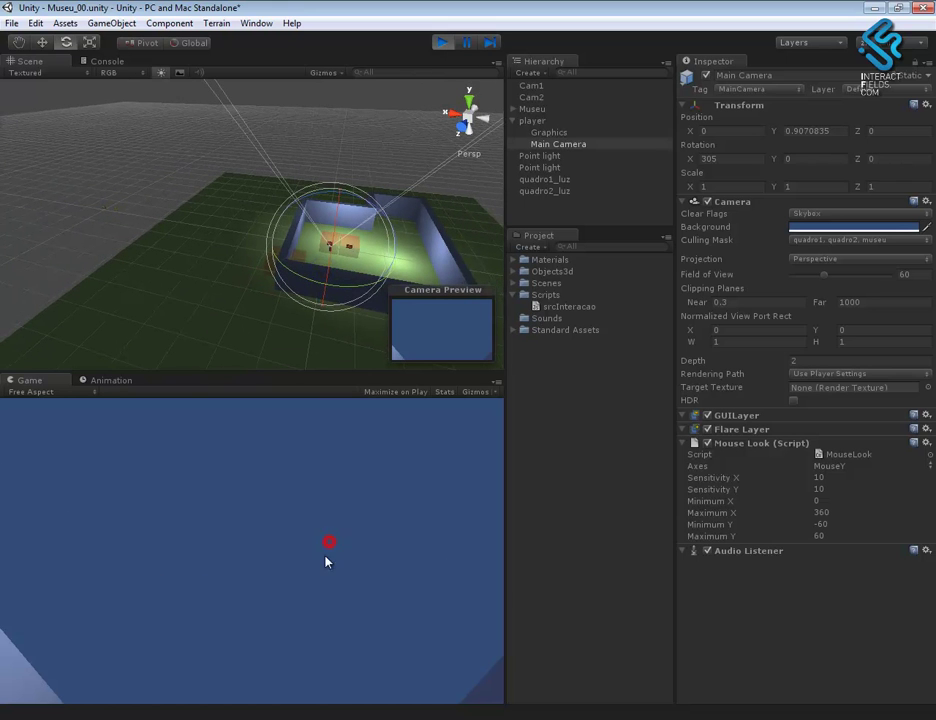
- Walk the player up to the painting again, then stop Play mode
{"action": "mouse_move", "coordinate": [332, 637]}
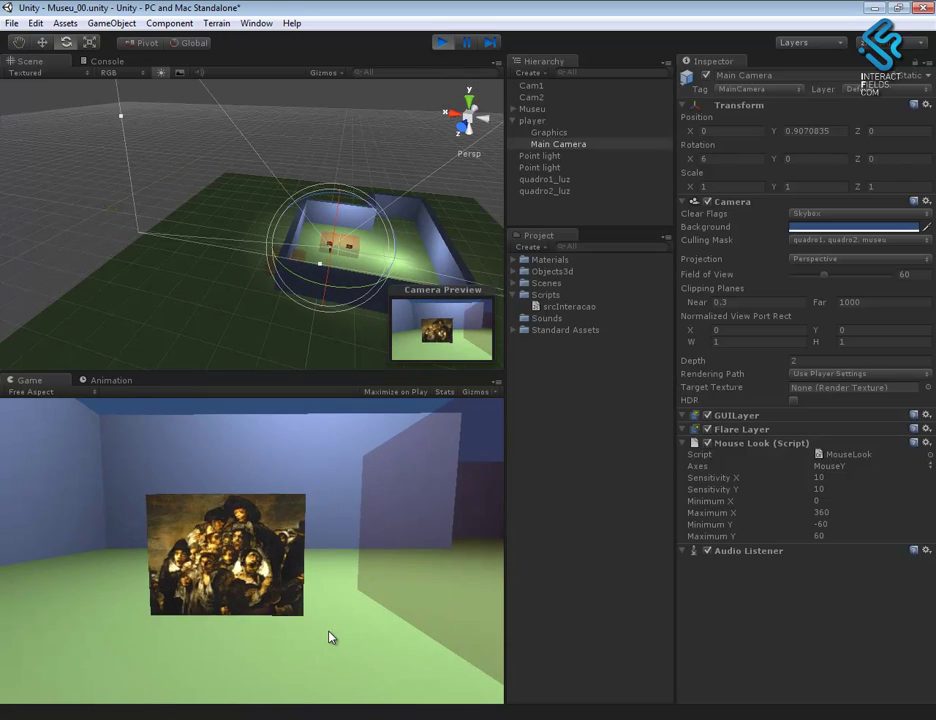
{"action": "key", "text": "s"}
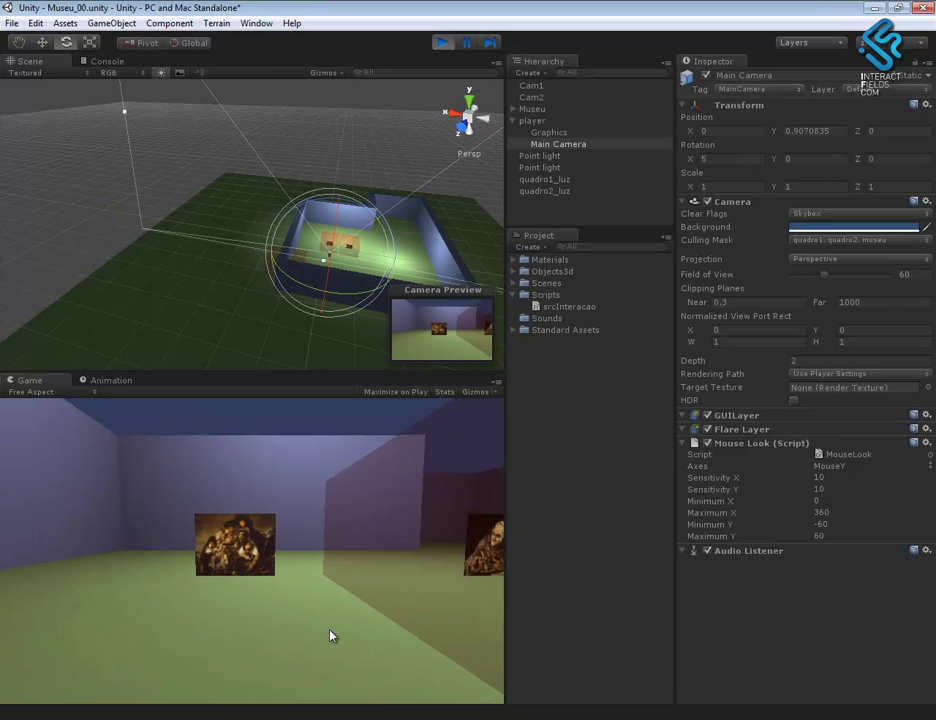
{"action": "key", "text": "w"}
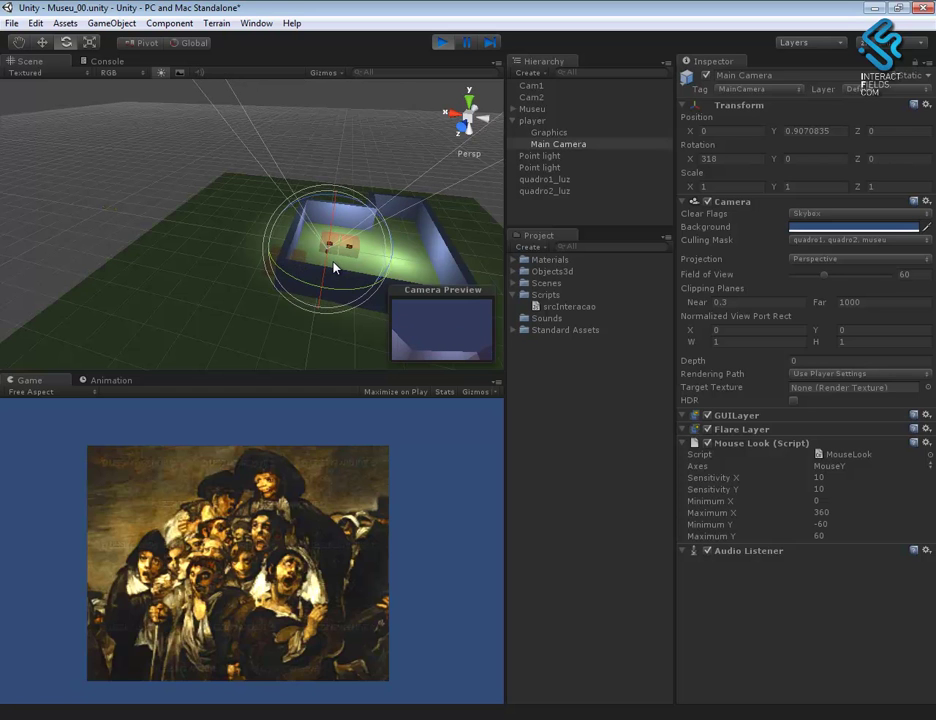
{"action": "left_click", "coordinate": [445, 43]}
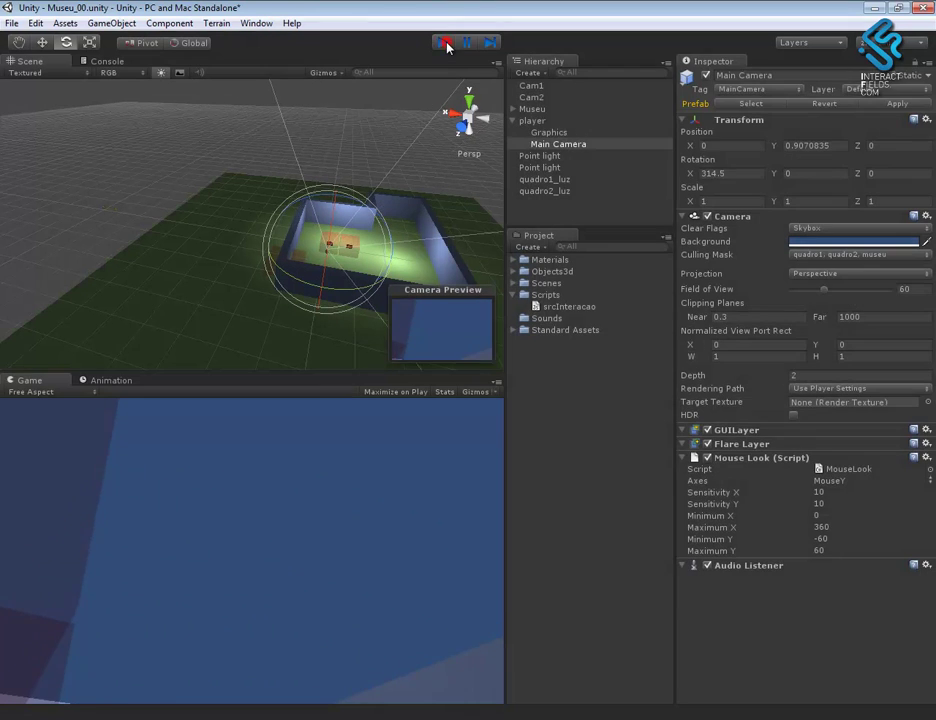
{"action": "key", "text": "alt+Tab"}
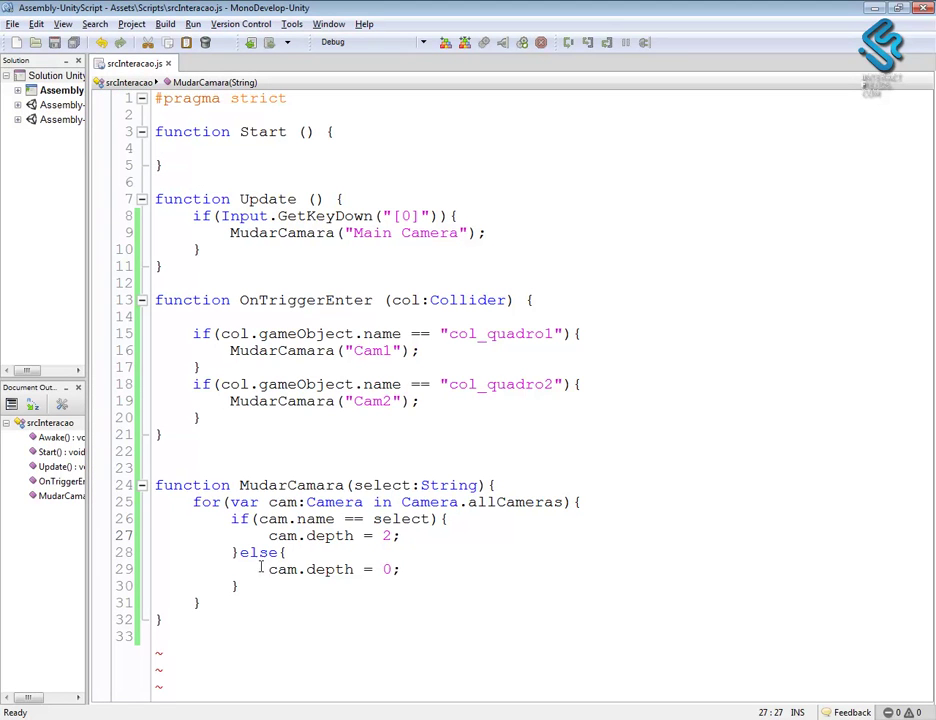
- Duplicate the MudarCamara function below the original
{"action": "left_click", "coordinate": [167, 620]}
{"action": "key", "text": "shift+Up"}
{"action": "key", "text": "shift+Up"}
{"action": "key", "text": "shift+Up"}
{"action": "key", "text": "shift+Home"}
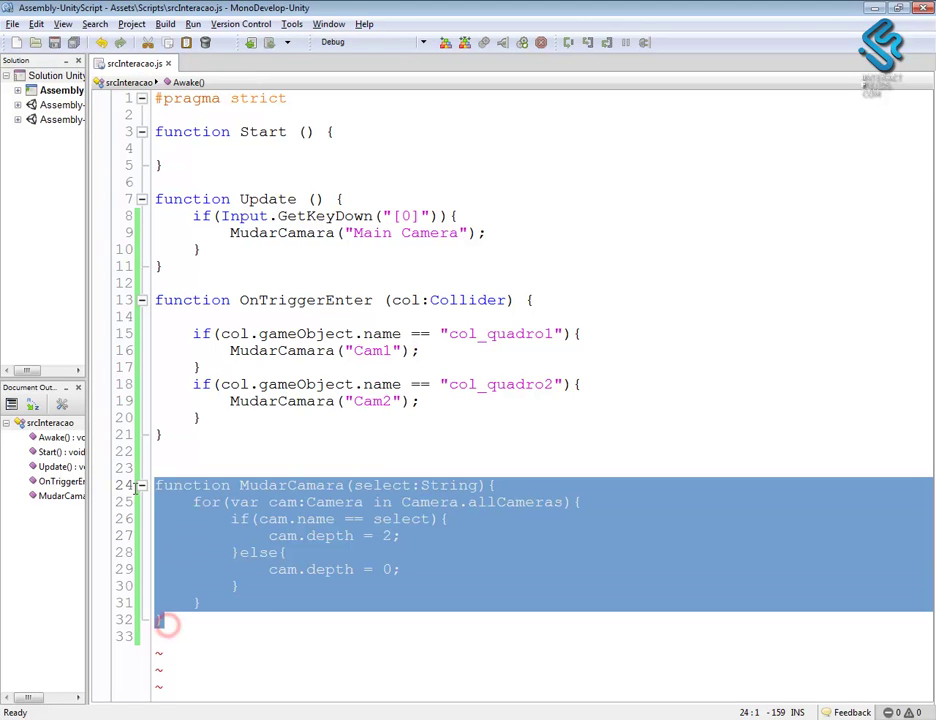
{"action": "key", "text": "ctrl+c"}
{"action": "left_click", "coordinate": [165, 620]}
{"action": "key", "text": "Return"}
{"action": "key", "text": "Return"}
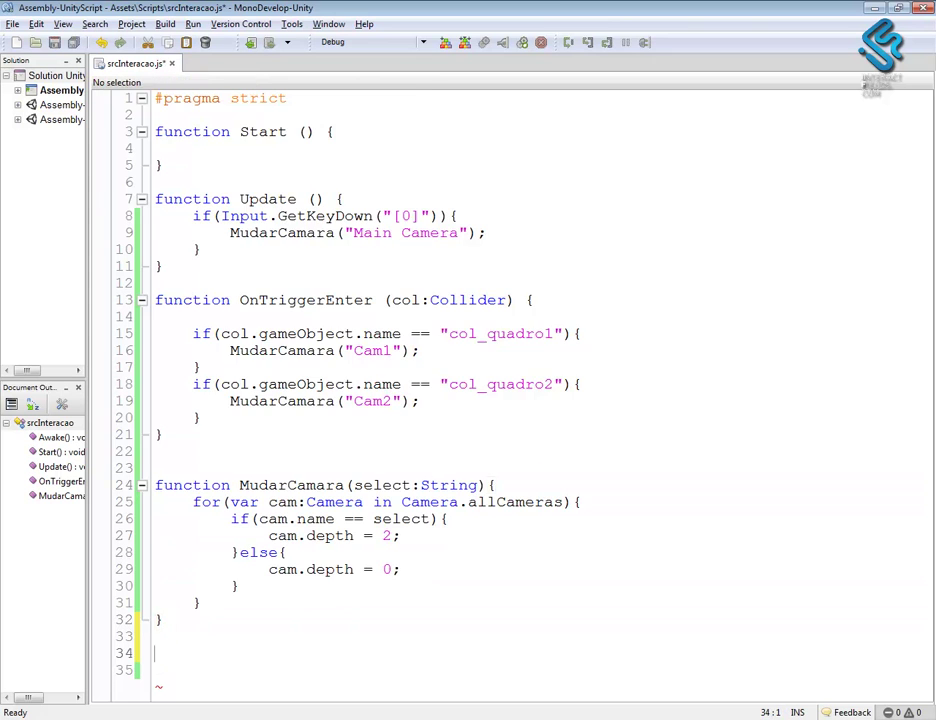
{"action": "key", "text": "ctrl+v"}
- Rename the duplicate to PararPalyer with a single parameter g
{"action": "double_click", "coordinate": [296, 455]}
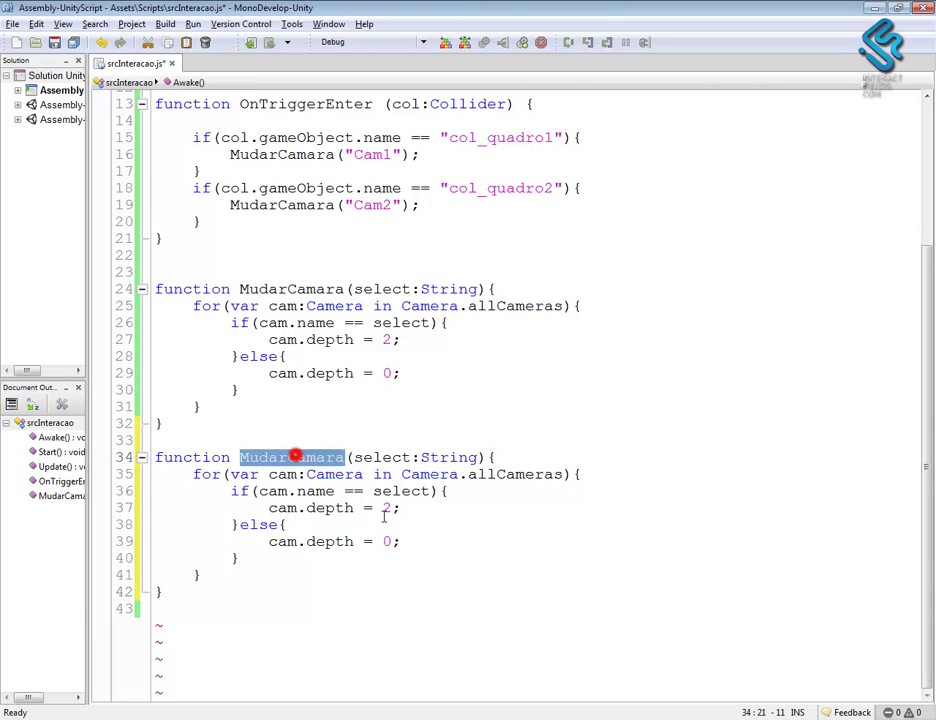
{"action": "type", "text": "Parar"}
{"action": "key", "text": "Caps_Lock"}
{"action": "type", "text": "P"}
{"action": "key", "text": "Caps_Lock"}
{"action": "type", "text": "alyer"}
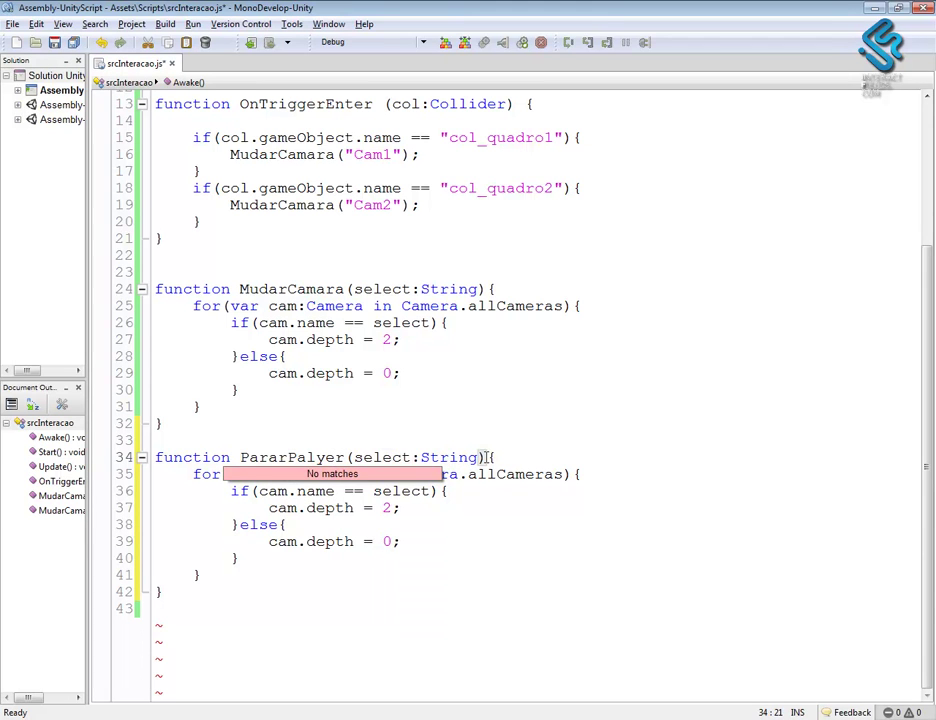
{"action": "left_click", "coordinate": [475, 458]}
{"action": "left_click_drag", "start_coordinate": [475, 458], "coordinate": [353, 458]}
{"action": "type", "text": "g"}
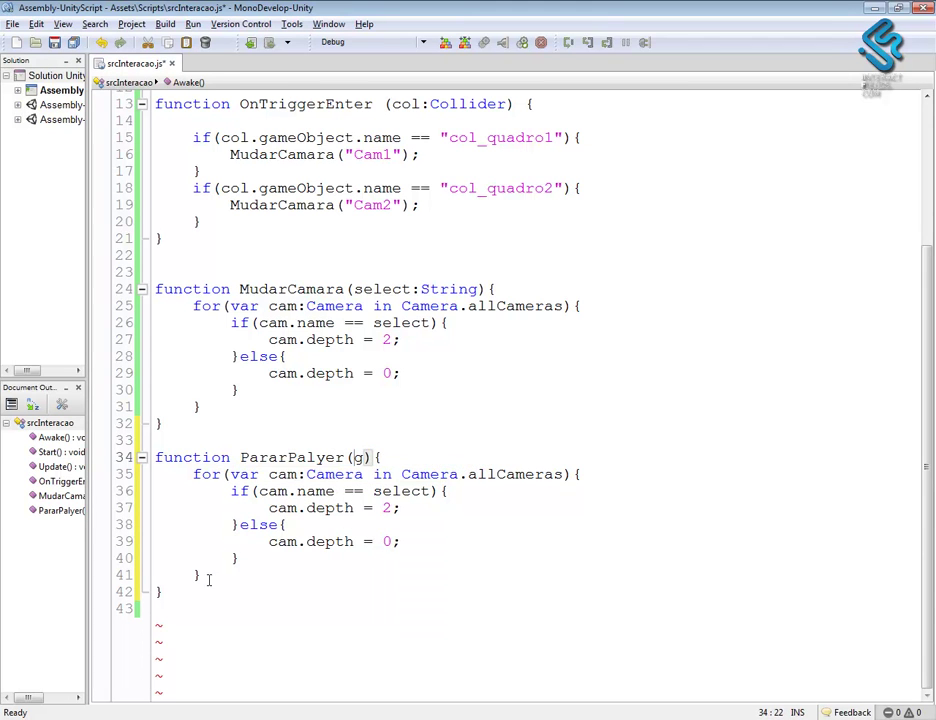
- Replace its body with 'var cm:CharacterMotor = this.getComponent(CharacterMotor);', then select player in Unity
{"action": "left_click_drag", "start_coordinate": [203, 578], "coordinate": [184, 479]}
{"action": "key", "text": "Delete"}
{"action": "type", "text": "var "}
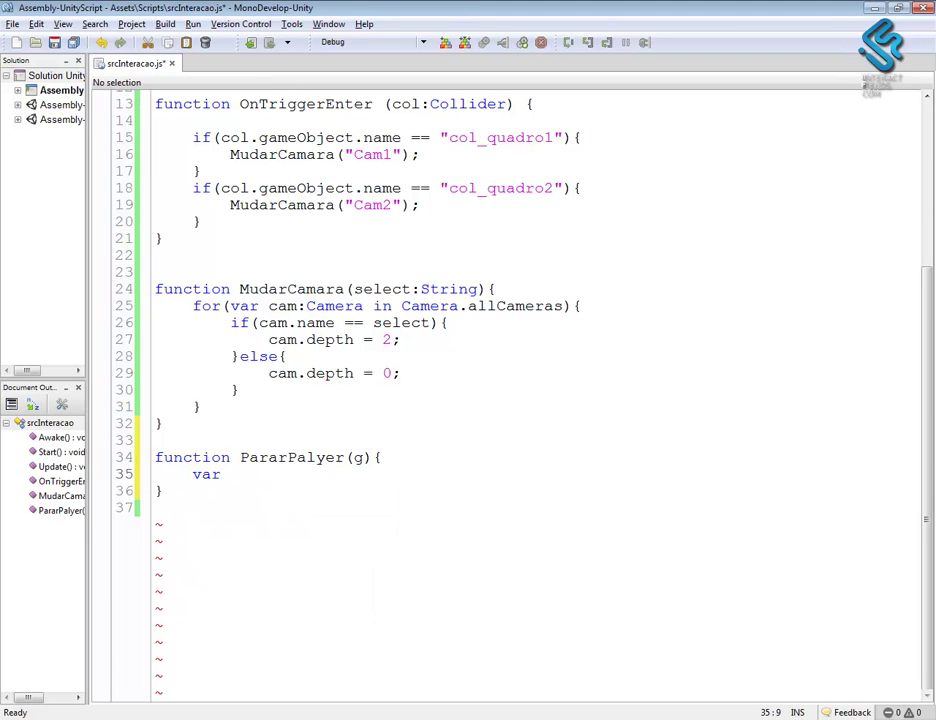
{"action": "type", "text": "cm"}
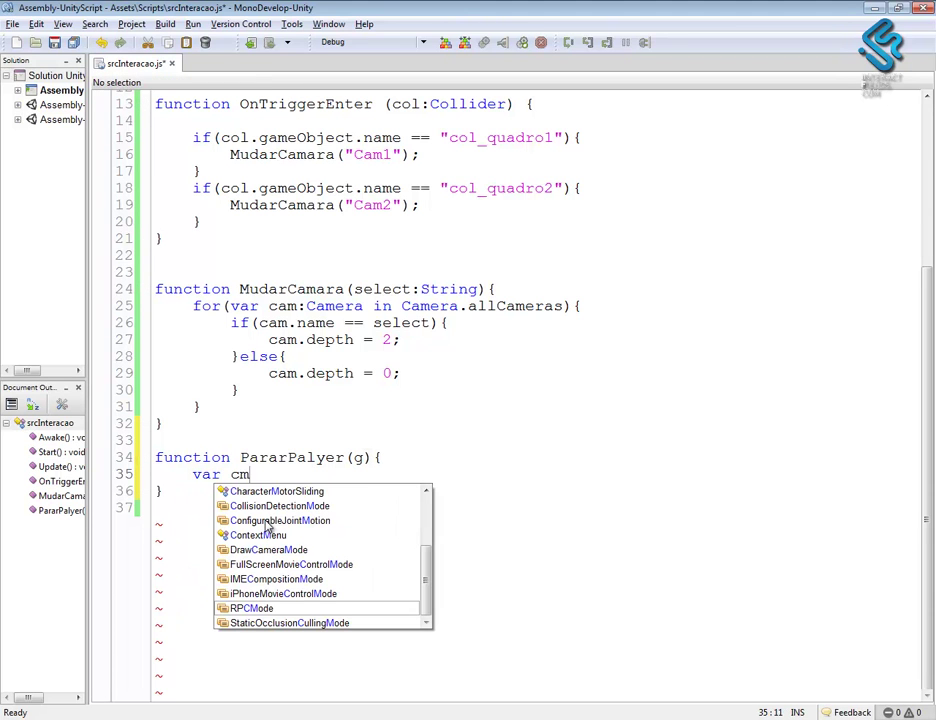
{"action": "type", "text": ":C"}
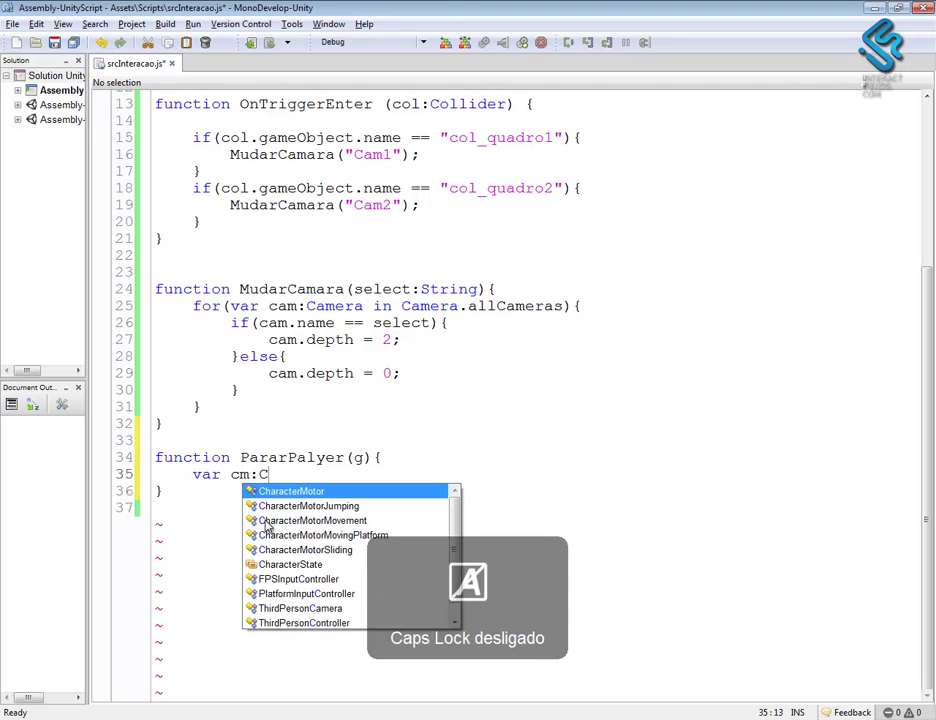
{"action": "type", "text": "ha"}
{"action": "key", "text": "Return"}
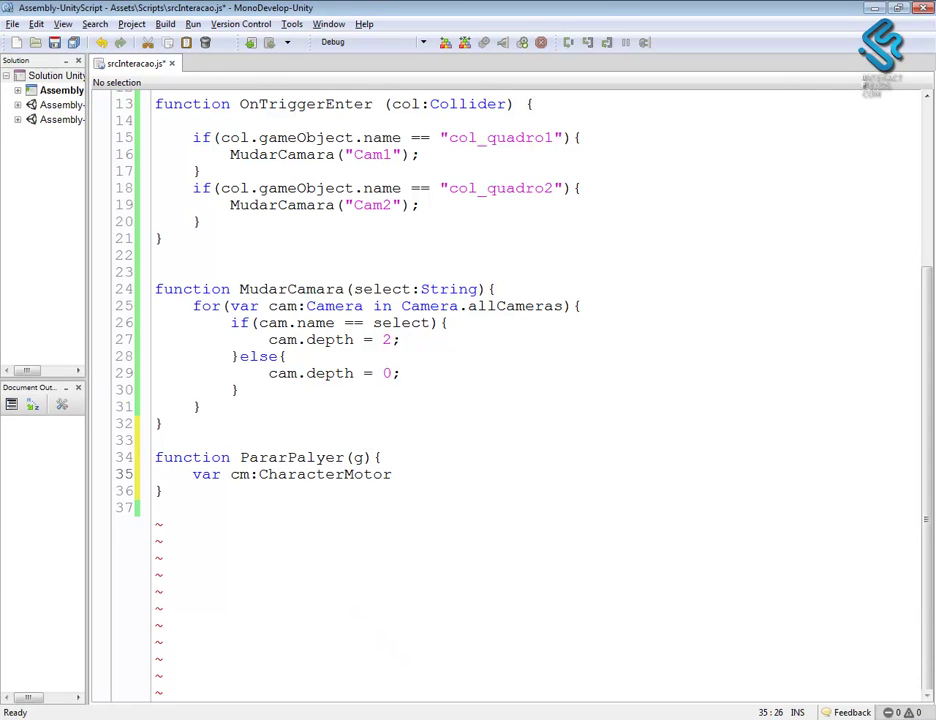
{"action": "type", "text": " = this"}
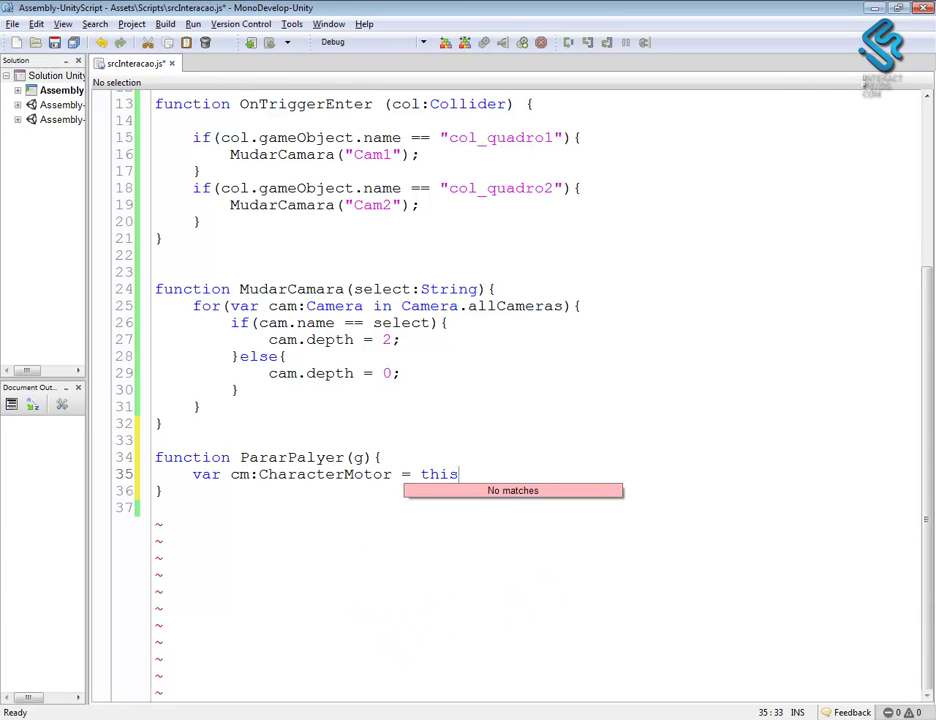
{"action": "type", "text": ".get"}
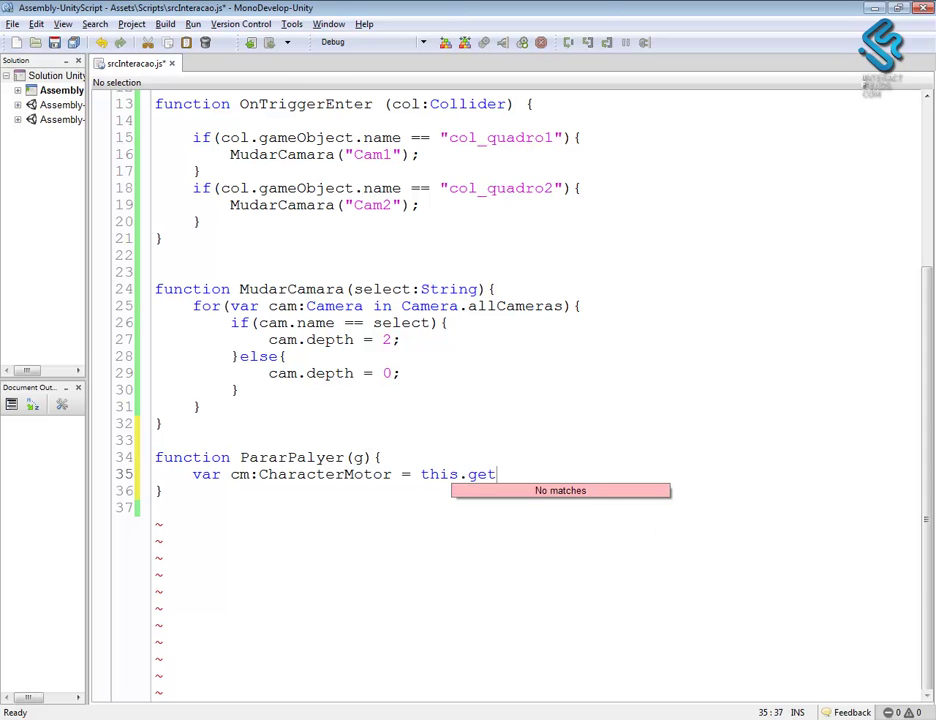
{"action": "type", "text": "Component"}
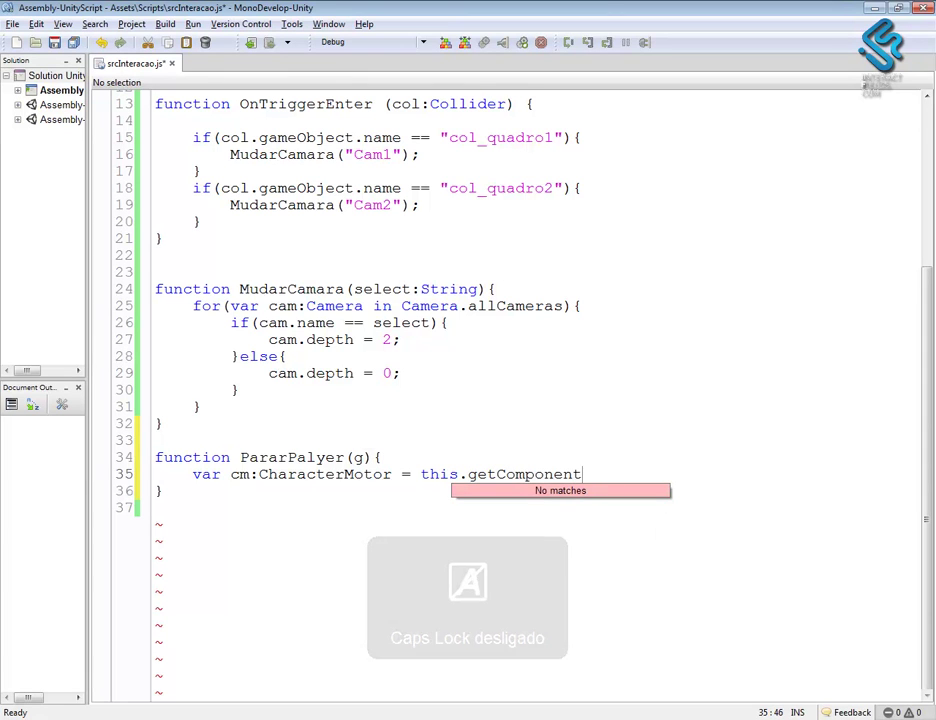
{"action": "type", "text": "("}
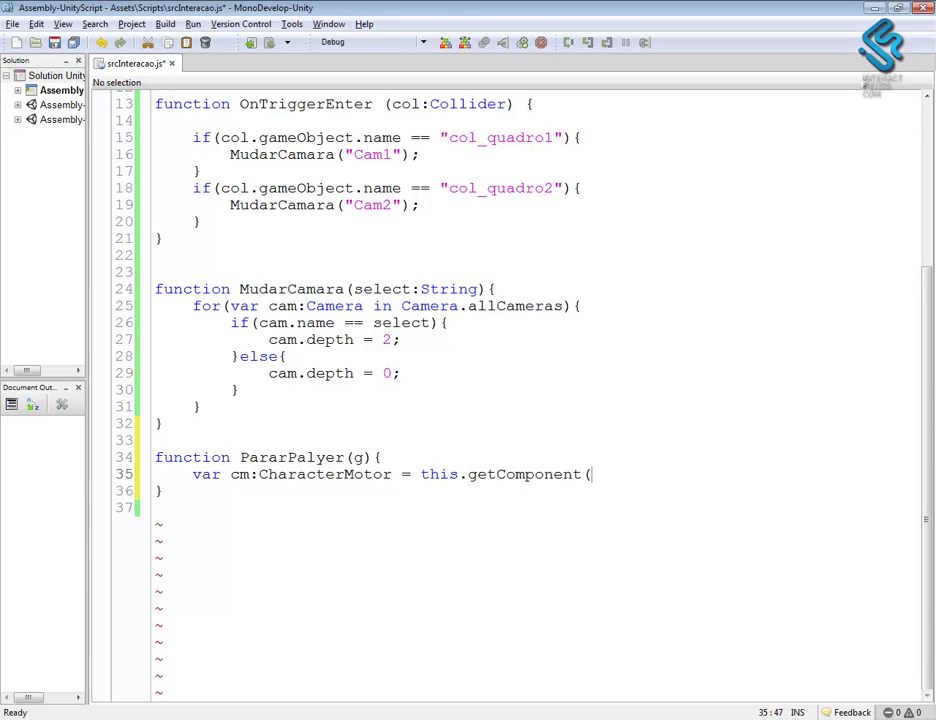
{"action": "type", "text": "Cha"}
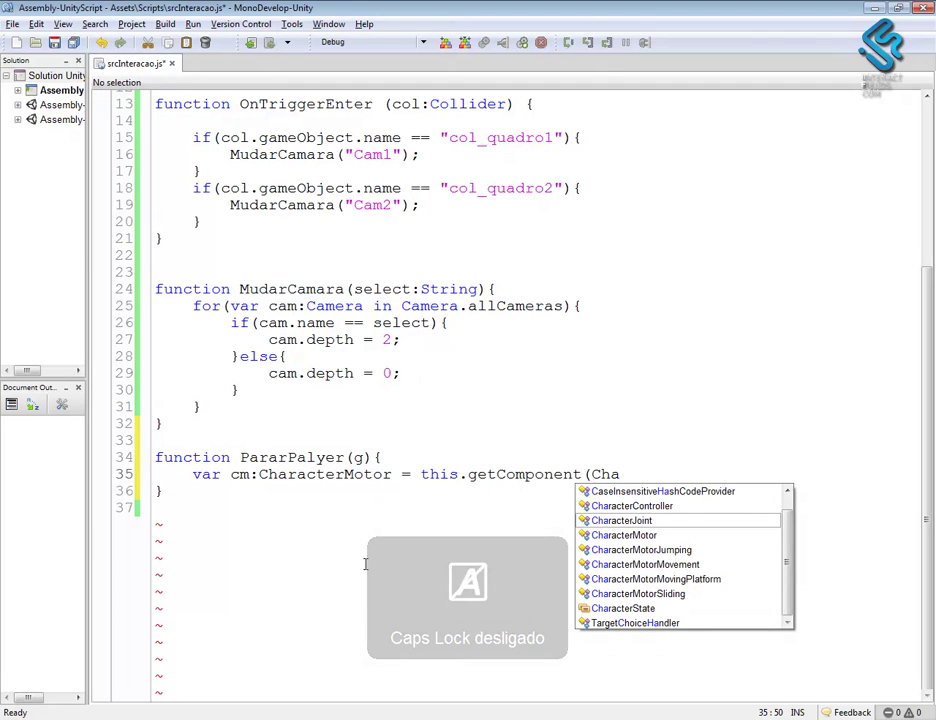
{"action": "double_click", "coordinate": [612, 536]}
{"action": "type", "text": ");"}
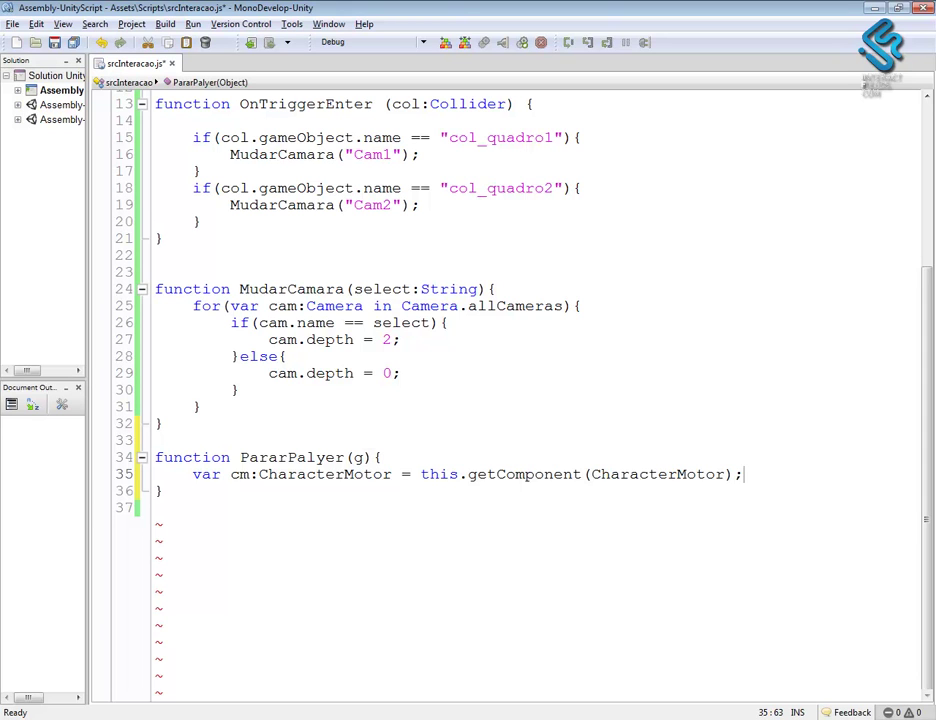
{"action": "left_click", "coordinate": [343, 474]}
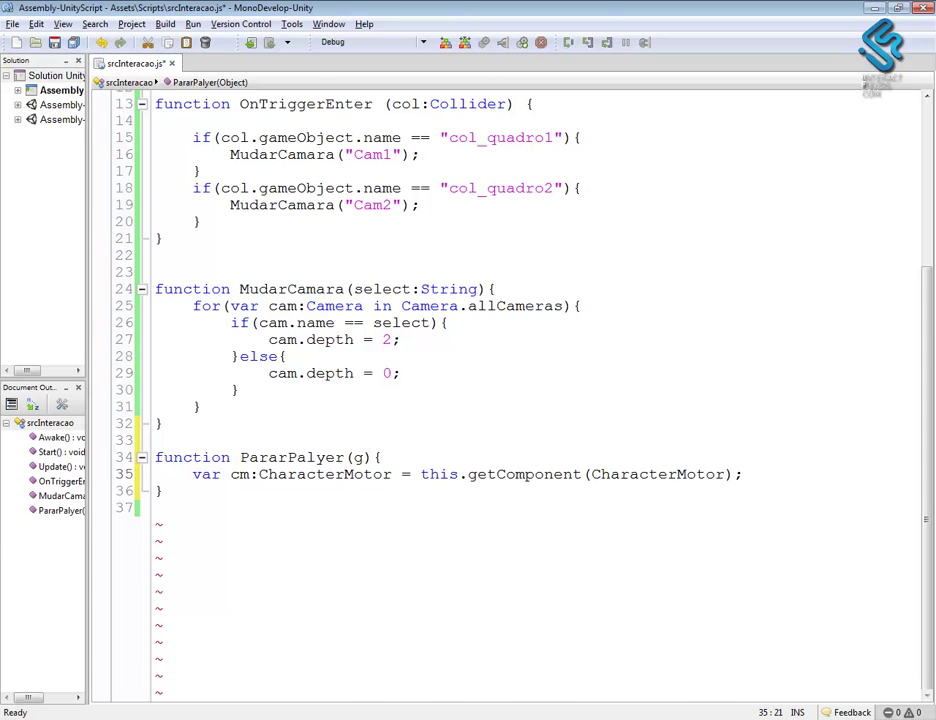
{"action": "key", "text": "alt+Tab"}
{"action": "left_click", "coordinate": [536, 120]}
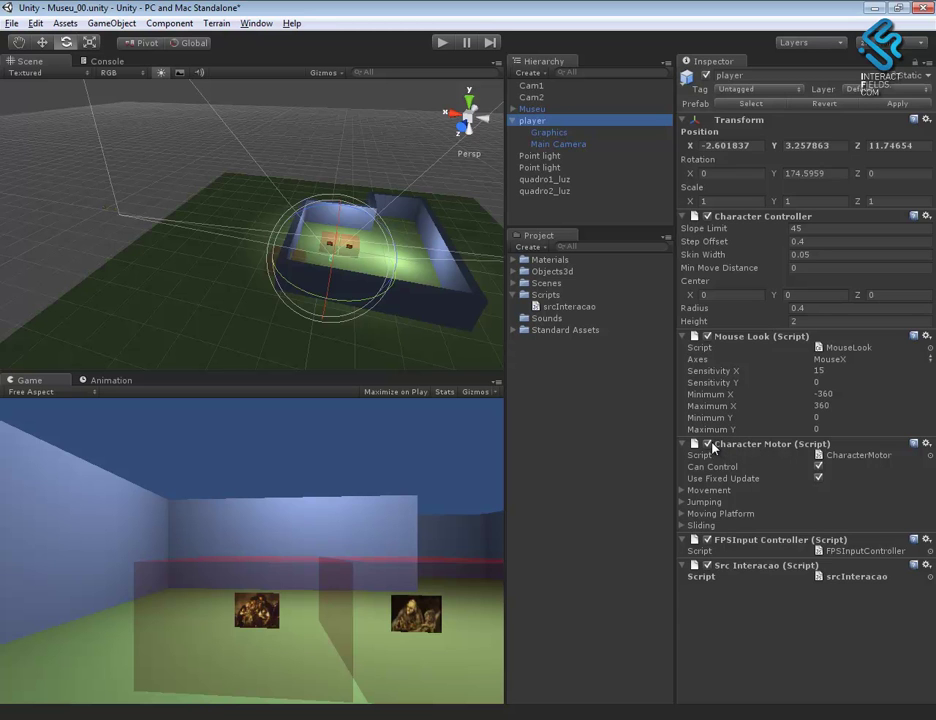
- Toggle the player's Character Motor off and on, and toggle Mouse Look, in the Inspector
{"action": "left_click", "coordinate": [707, 444]}
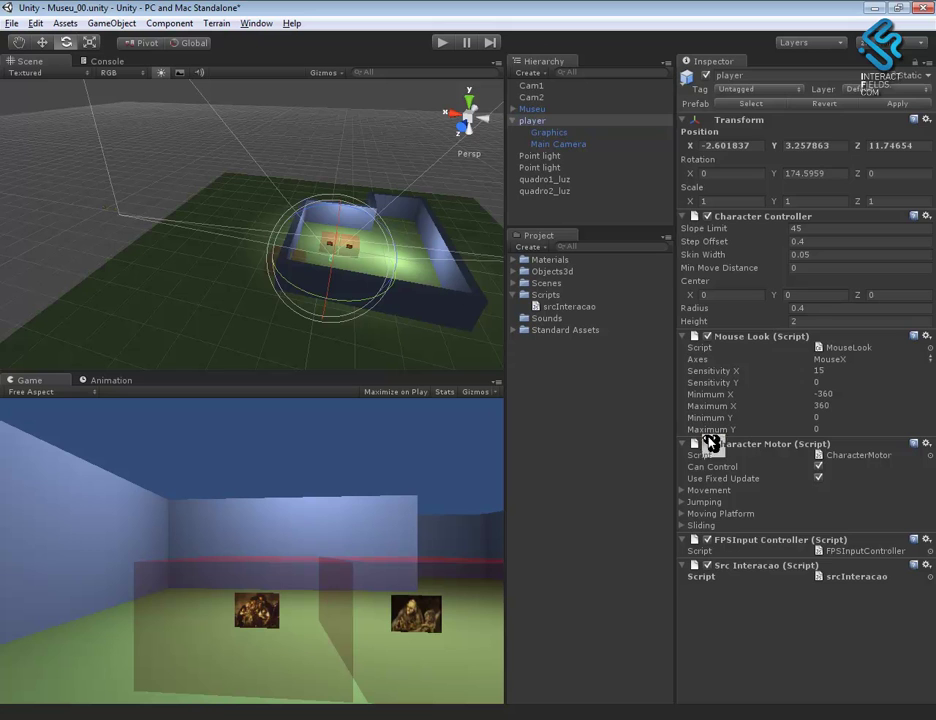
{"action": "left_click", "coordinate": [707, 444]}
{"action": "left_click", "coordinate": [707, 336]}
{"action": "double_click", "coordinate": [897, 570]}
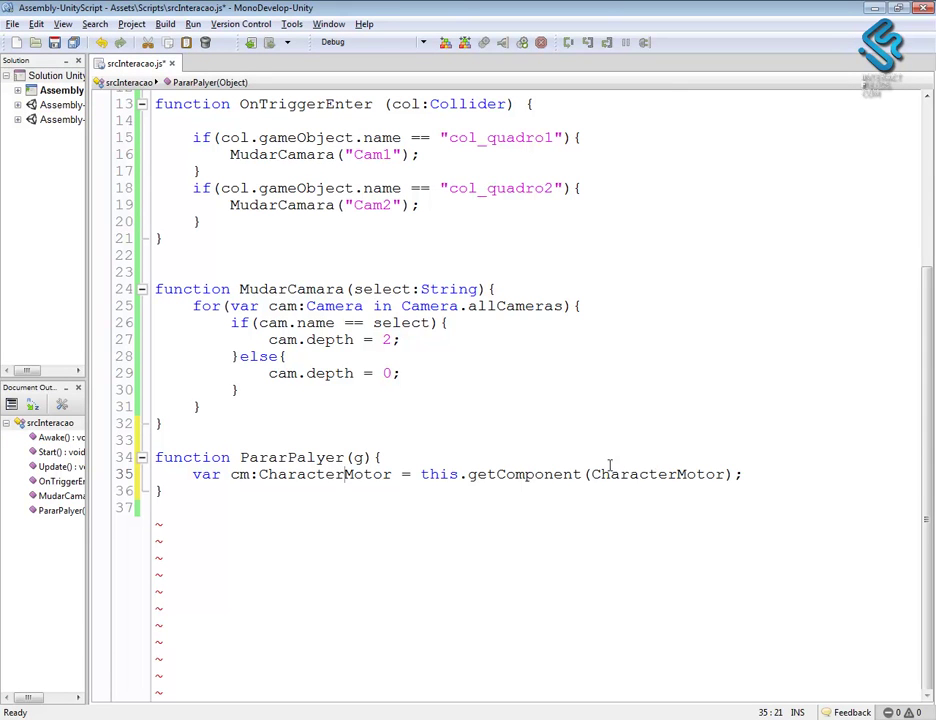
- Add 'cm.enabled = false;' to PararPalyer to disable the CharacterMotor
{"action": "left_click", "coordinate": [756, 474]}
{"action": "key", "text": "Return"}
{"action": "type", "text": "cm.enab"}
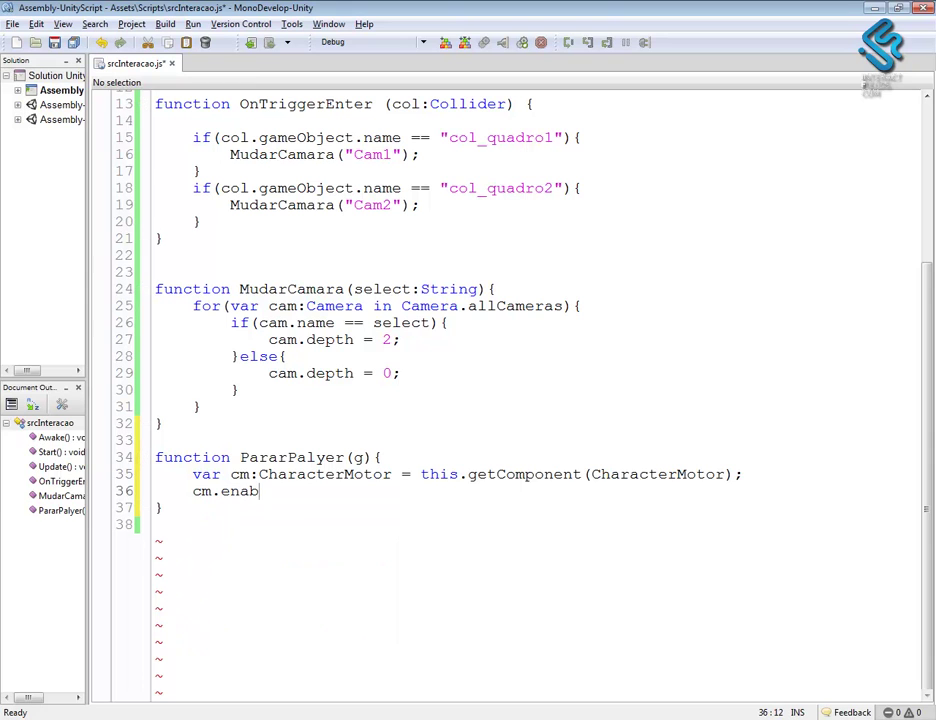
{"action": "type", "text": "led"}
{"action": "type", "text": ")="}
{"action": "key", "text": "BackSpace"}
{"action": "key", "text": "BackSpace"}
{"action": "type", "text": "= false;"}
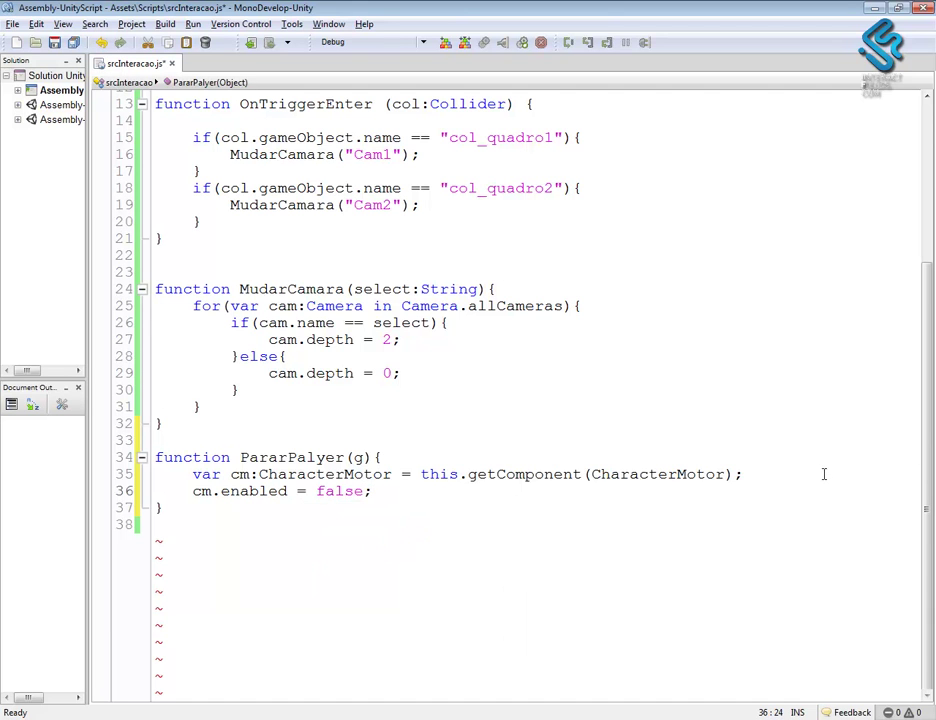
- Start a new line declaring 'var ml:MouseLook ='
{"action": "key", "text": "shift+Up"}
{"action": "key", "text": "shift+Home"}
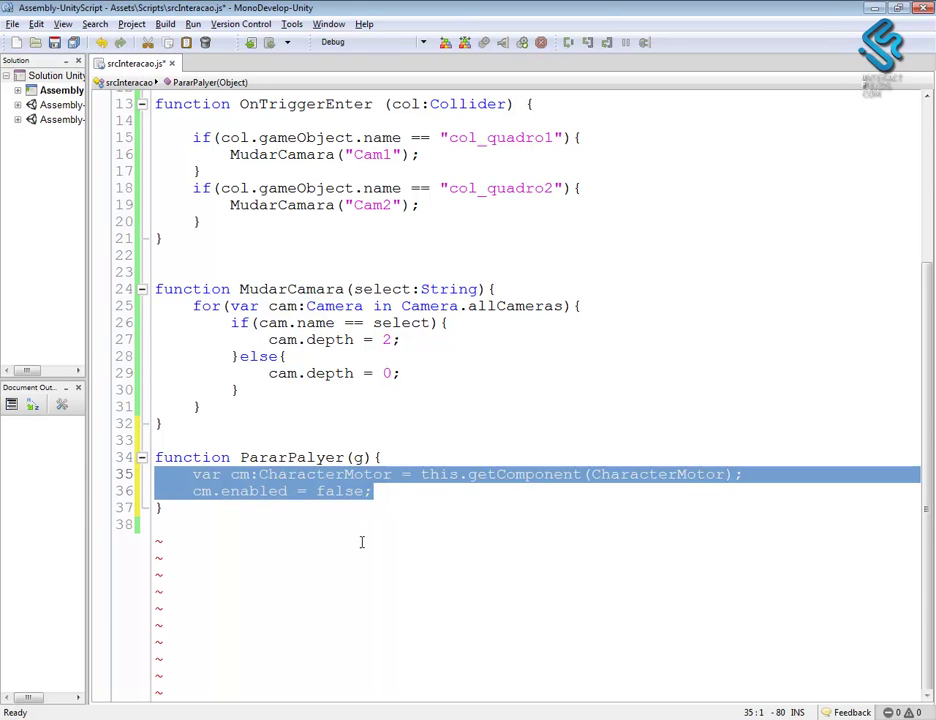
{"action": "left_click", "coordinate": [372, 492]}
{"action": "key", "text": "Return"}
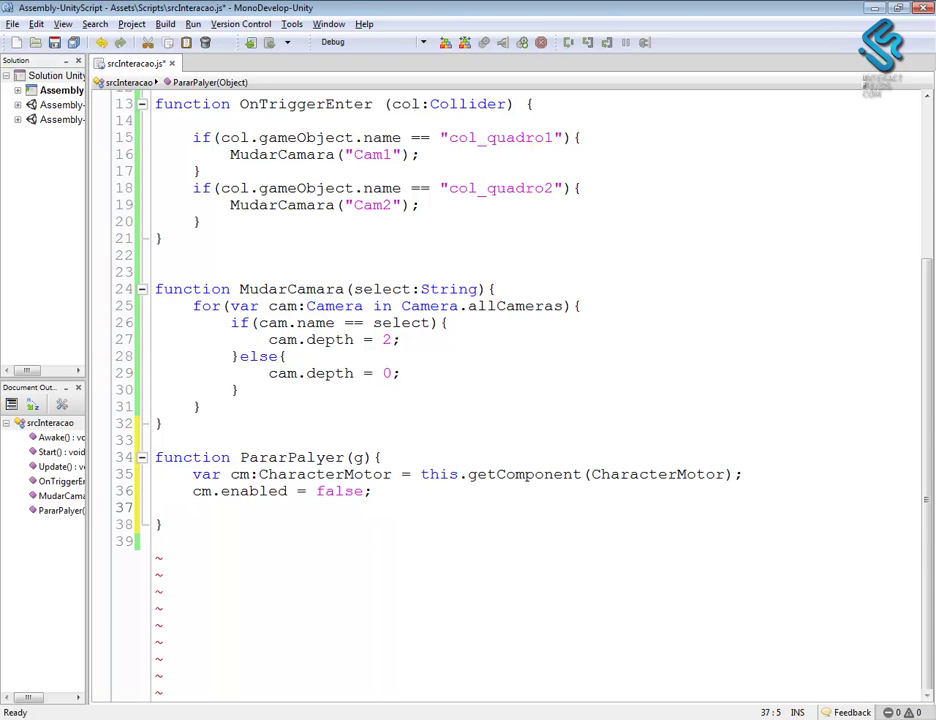
{"action": "type", "text": "c"}
{"action": "key", "text": "BackSpace"}
{"action": "type", "text": "var "}
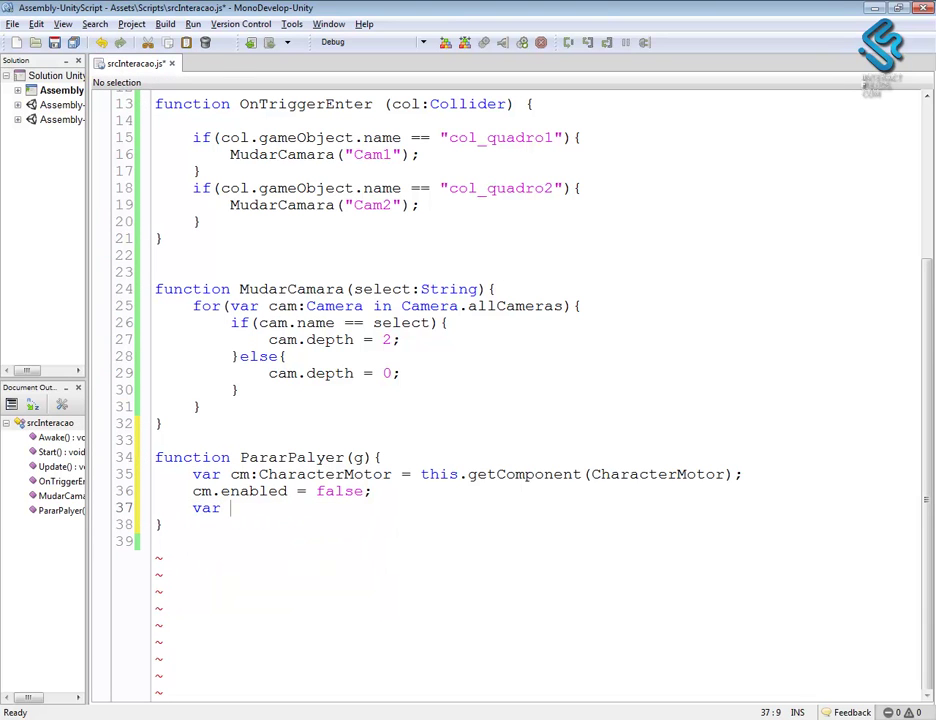
{"action": "type", "text": "ml:"}
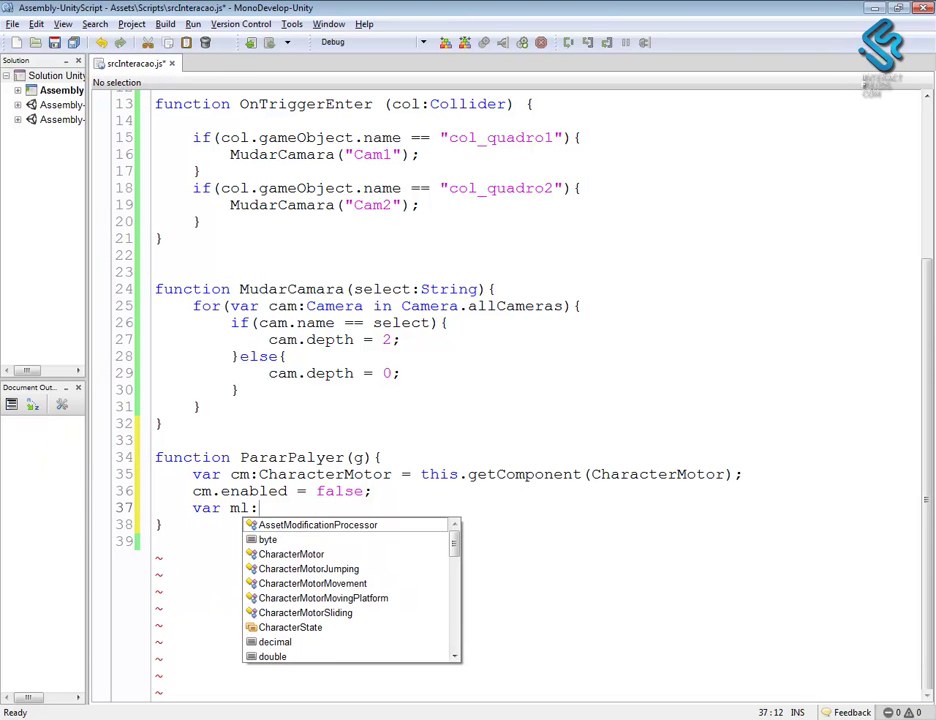
{"action": "key", "text": "Caps_Lock"}
{"action": "type", "text": "M"}
{"action": "key", "text": "Caps_Lock"}
{"action": "type", "text": "ou"}
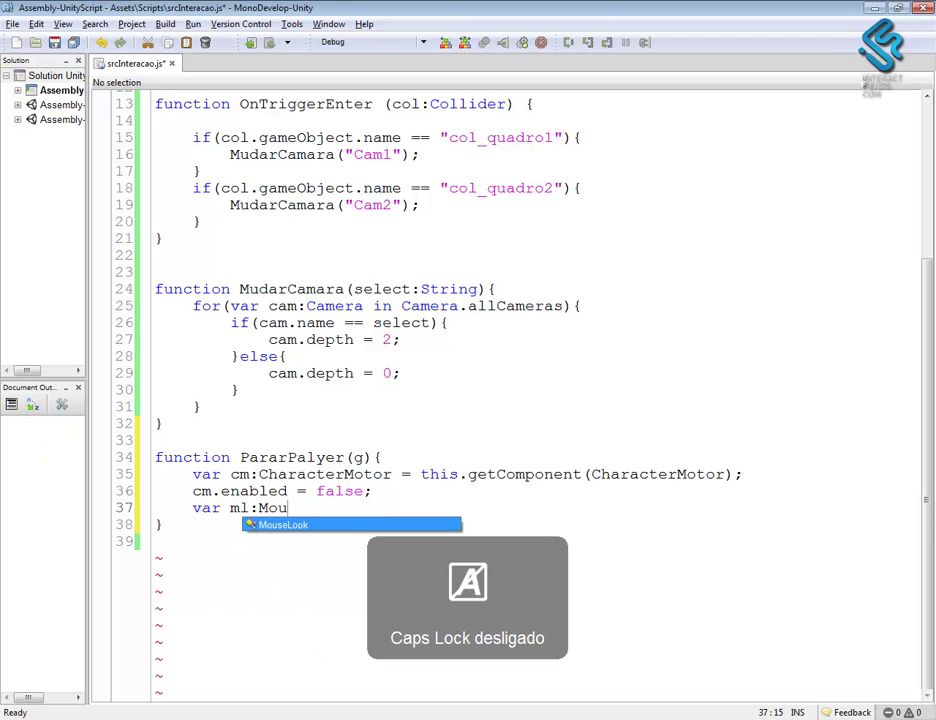
{"action": "key", "text": "Return"}
{"action": "type", "text": ")"}
{"action": "key", "text": "BackSpace"}
{"action": "type", "text": "="}
- Complete it with 'this.getComponent(MouseLook);' by copying and editing line 35's call
{"action": "left_click_drag", "start_coordinate": [750, 474], "coordinate": [420, 475]}
{"action": "key", "text": "ctrl+c"}
{"action": "left_click", "coordinate": [384, 508]}
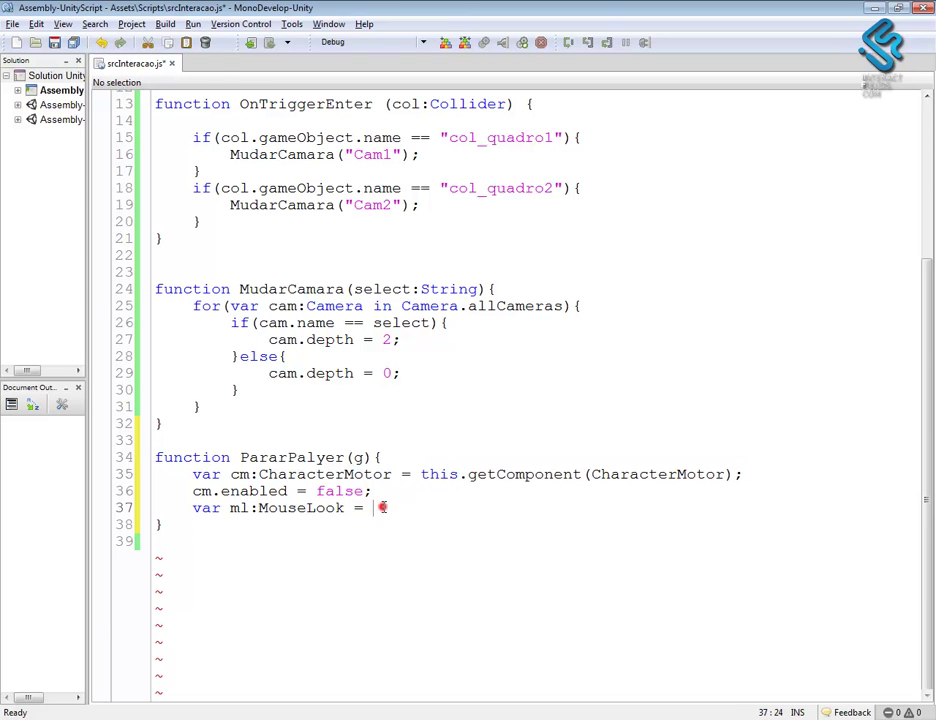
{"action": "key", "text": "ctrl+v"}
{"action": "double_click", "coordinate": [305, 508]}
{"action": "key", "text": "ctrl+c"}
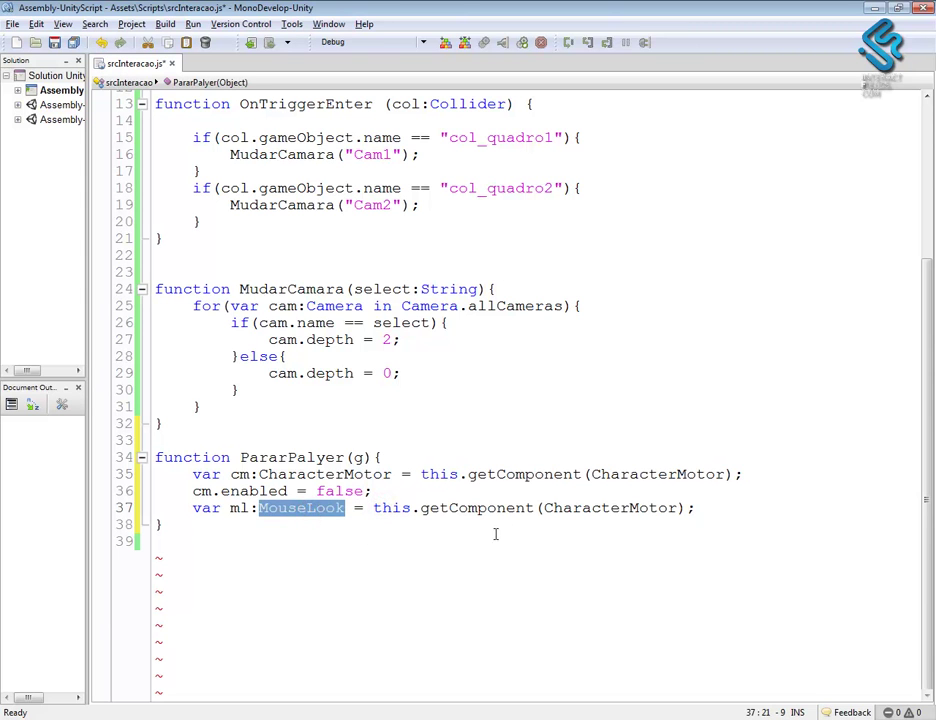
{"action": "left_click", "coordinate": [571, 508]}
{"action": "double_click", "coordinate": [575, 508]}
{"action": "key", "text": "ctrl+v"}
- Add 'ml.enabled = false;' on line 38 by copying and editing the cm statement
{"action": "left_click_drag", "start_coordinate": [381, 490], "coordinate": [186, 490]}
{"action": "key", "text": "ctrl+c"}
{"action": "left_click", "coordinate": [677, 508]}
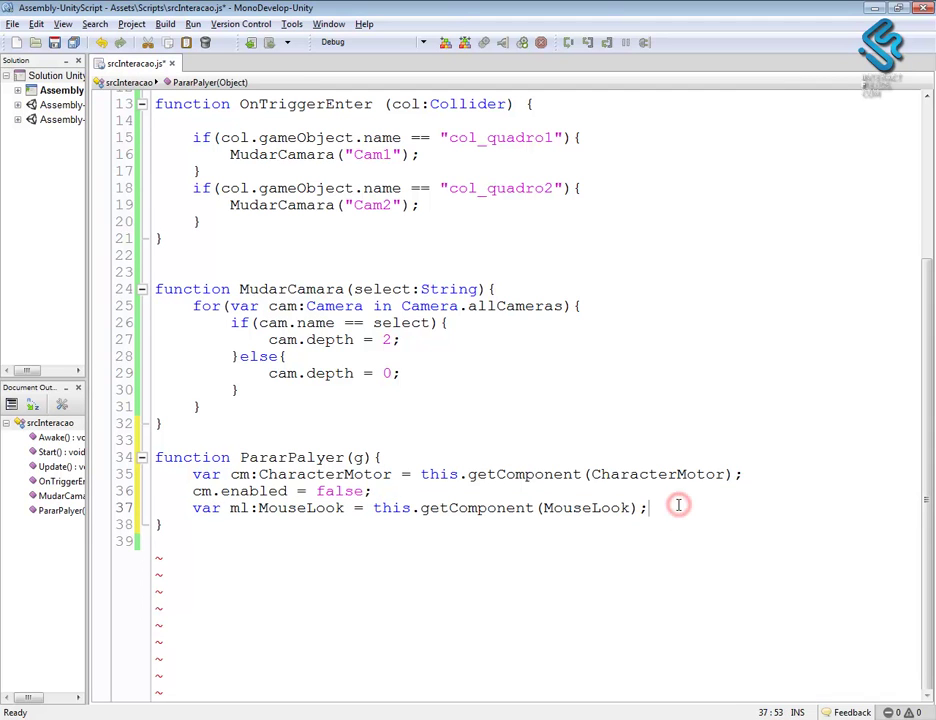
{"action": "key", "text": "Return"}
{"action": "key", "text": "ctrl+v"}
{"action": "double_click", "coordinate": [206, 526]}
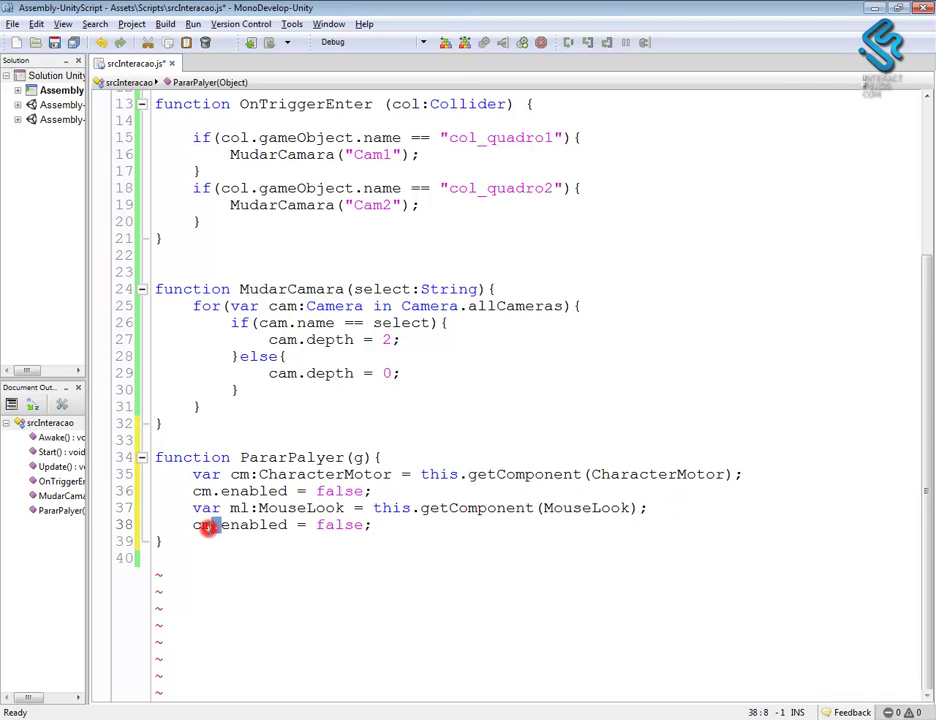
{"action": "type", "text": "ml"}
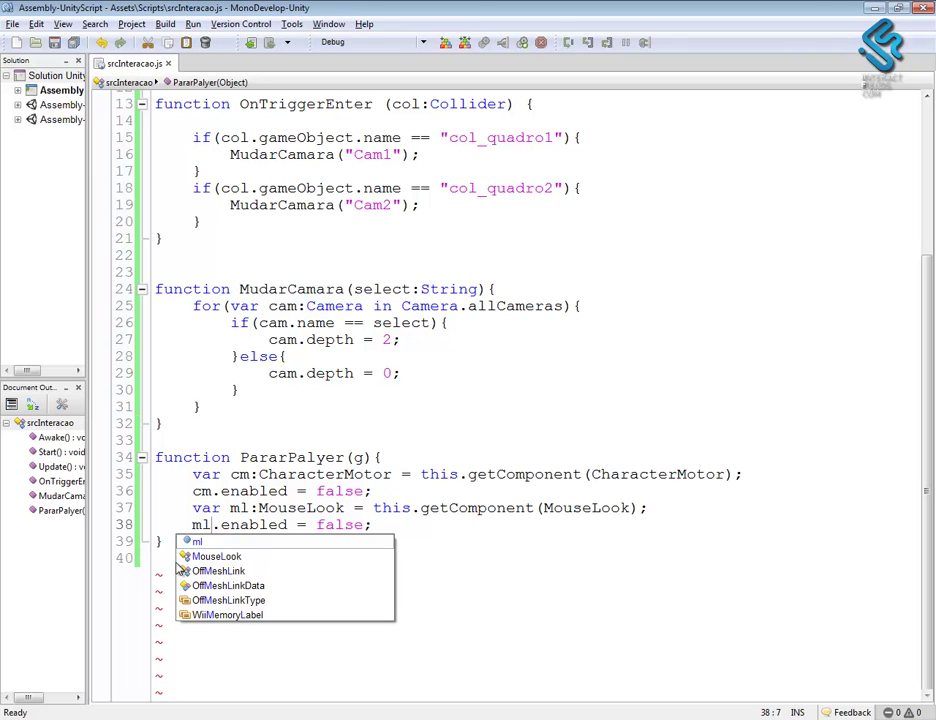
{"action": "left_click", "coordinate": [514, 575]}
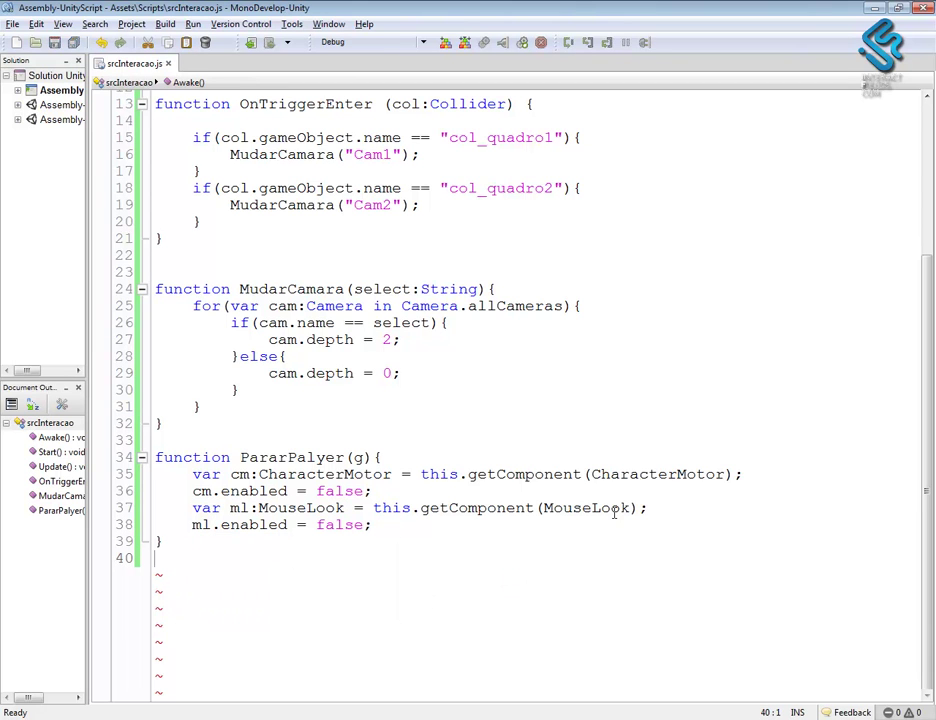
{"action": "left_click_drag", "start_coordinate": [168, 543], "coordinate": [147, 455]}
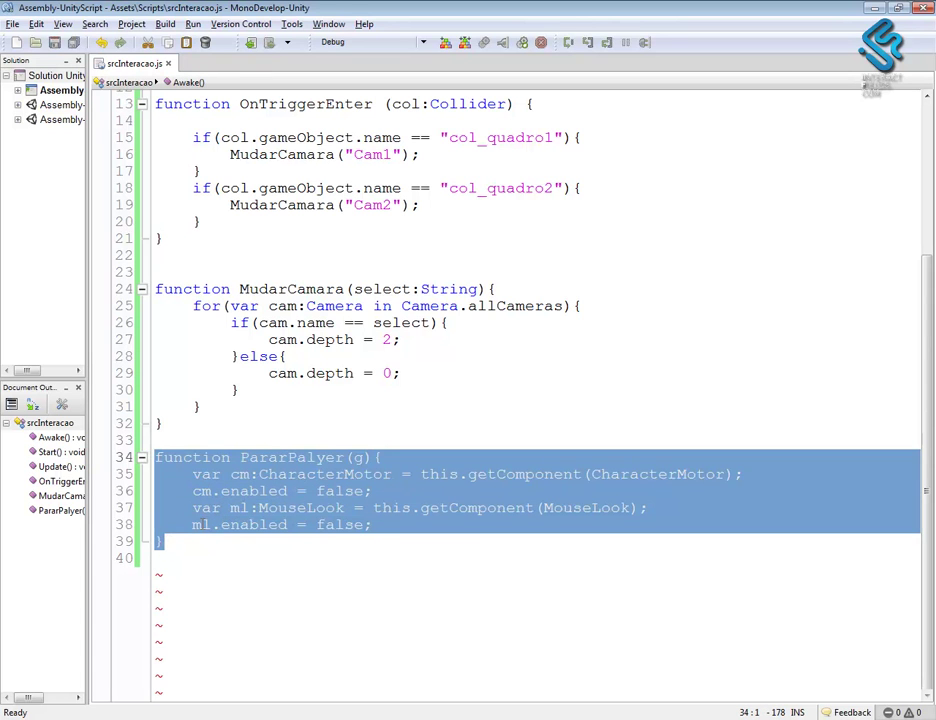
- Paste a copy of PararPalyer below it and rename the copy AtivarPalyer
{"action": "left_click", "coordinate": [187, 548]}
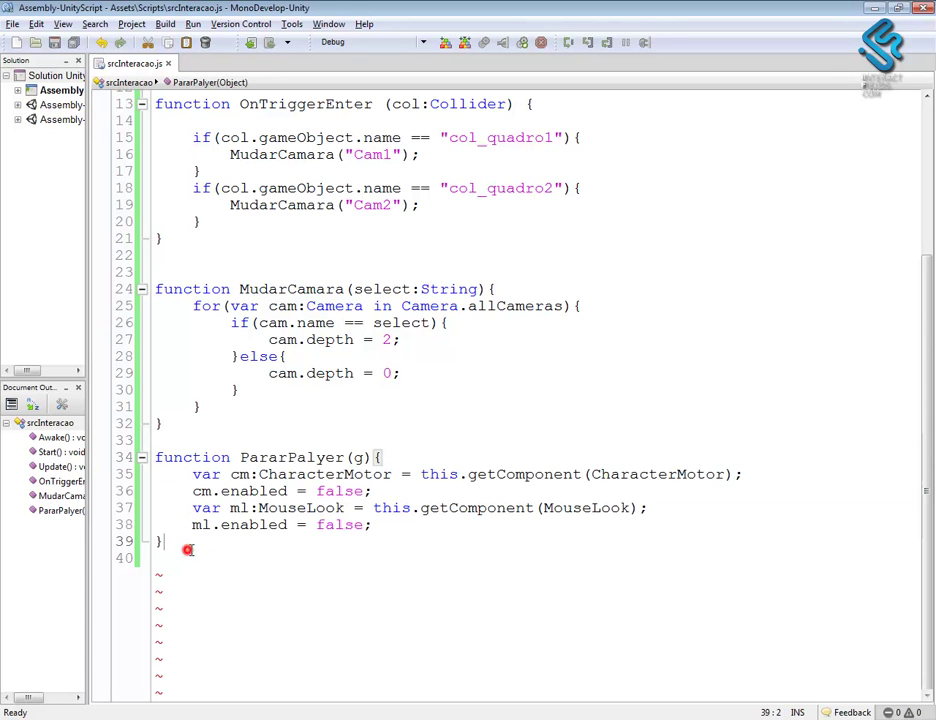
{"action": "key", "text": "Return"}
{"action": "key", "text": "ctrl+v"}
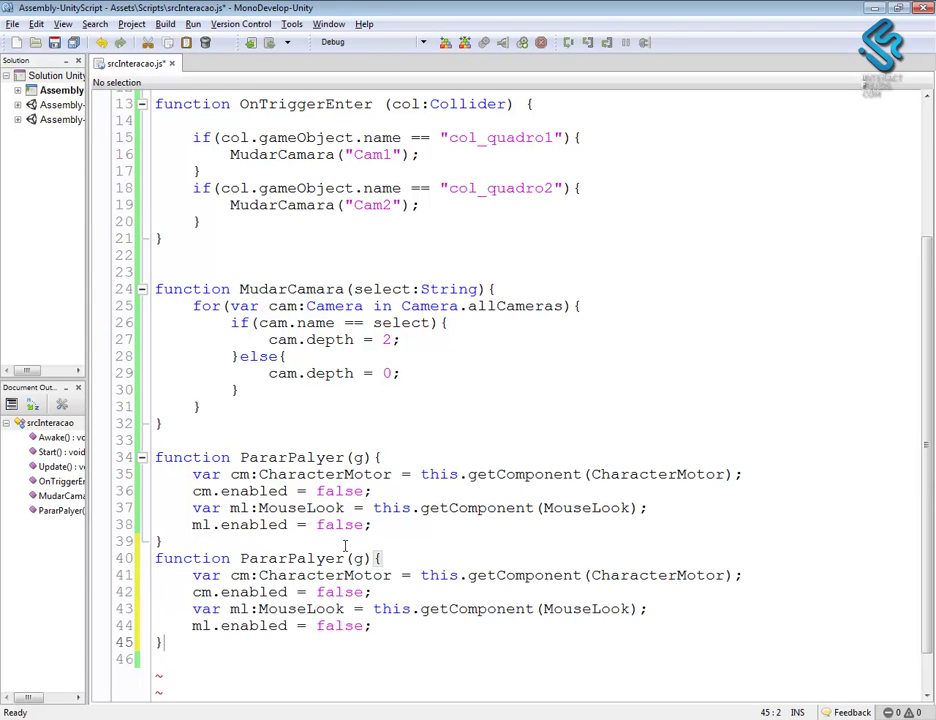
{"action": "left_click_drag", "start_coordinate": [288, 558], "coordinate": [241, 558]}
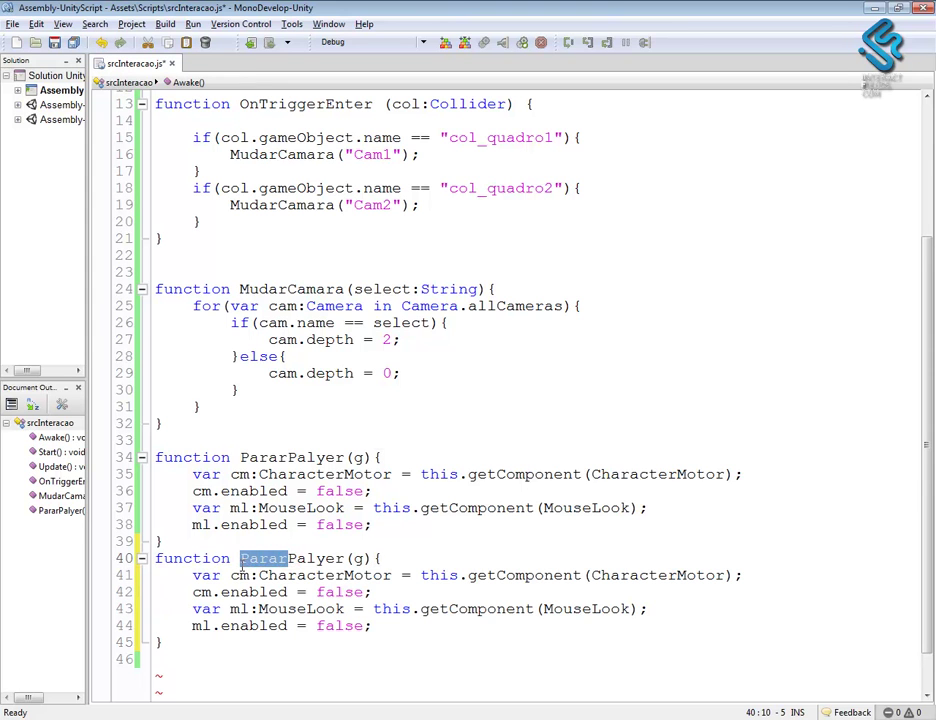
{"action": "key", "text": "Caps_Lock"}
{"action": "type", "text": "A"}
{"action": "key", "text": "Caps_Lock"}
{"action": "type", "text": "tivar"}
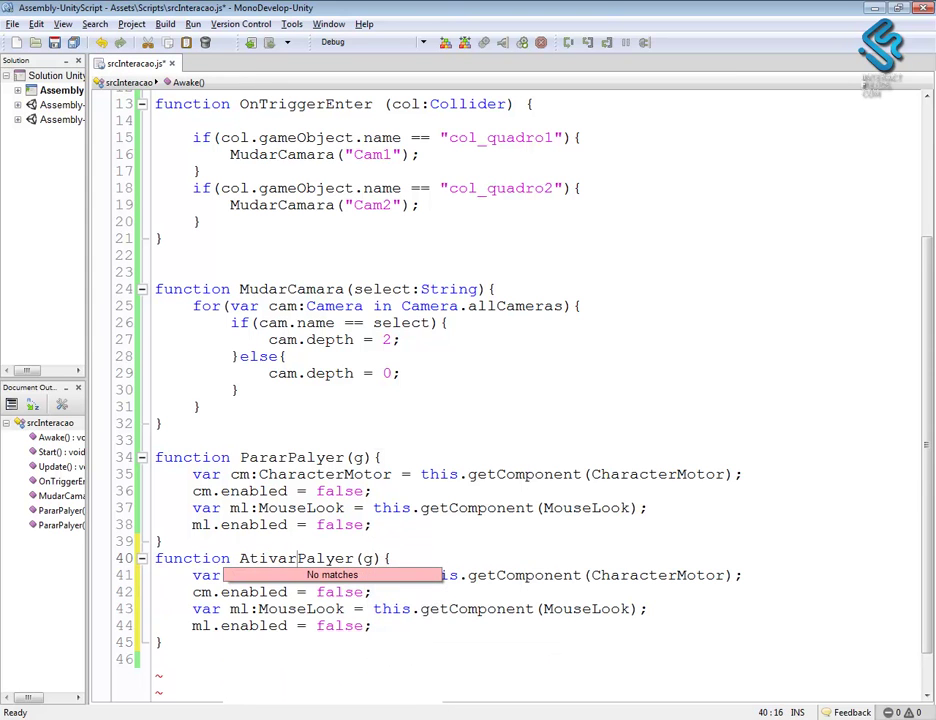
- Change both enabled values in AtivarPalyer from false to true
{"action": "double_click", "coordinate": [340, 592]}
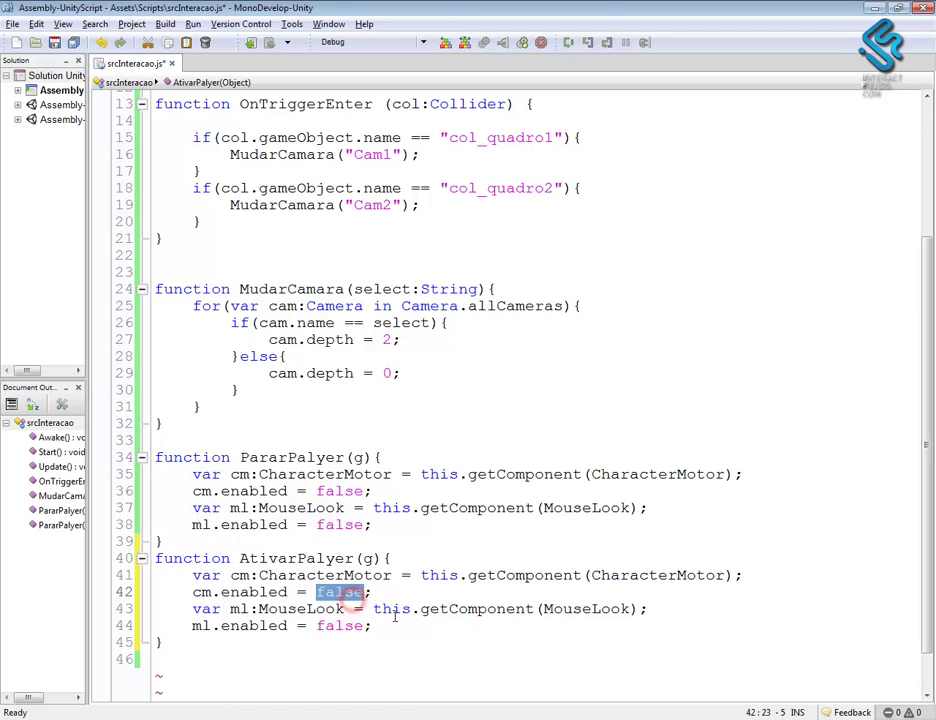
{"action": "type", "text": "true"}
{"action": "double_click", "coordinate": [338, 626]}
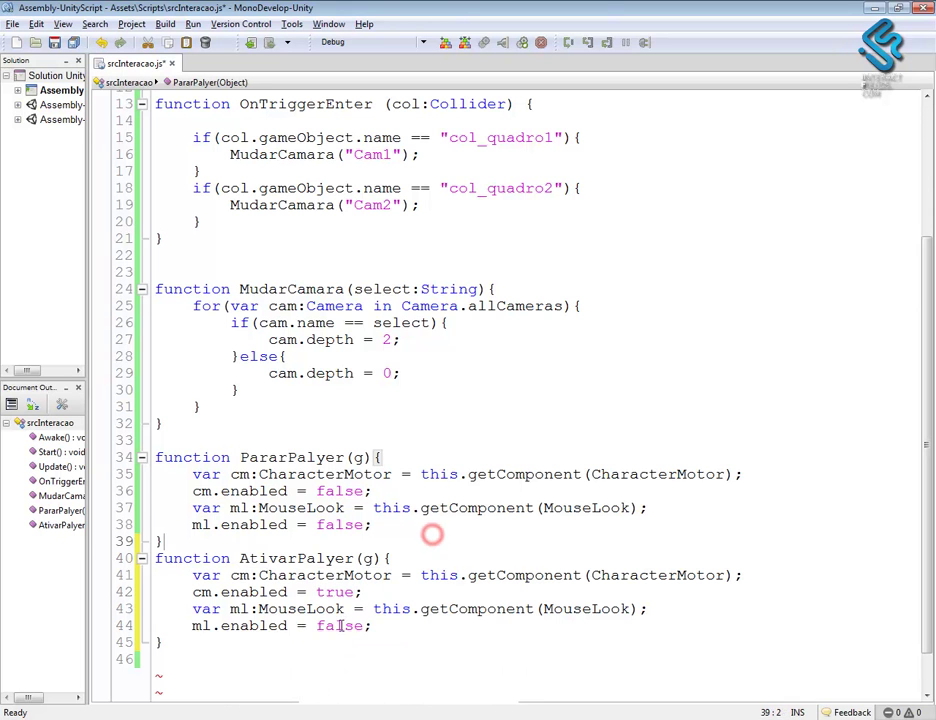
{"action": "type", "text": "true"}
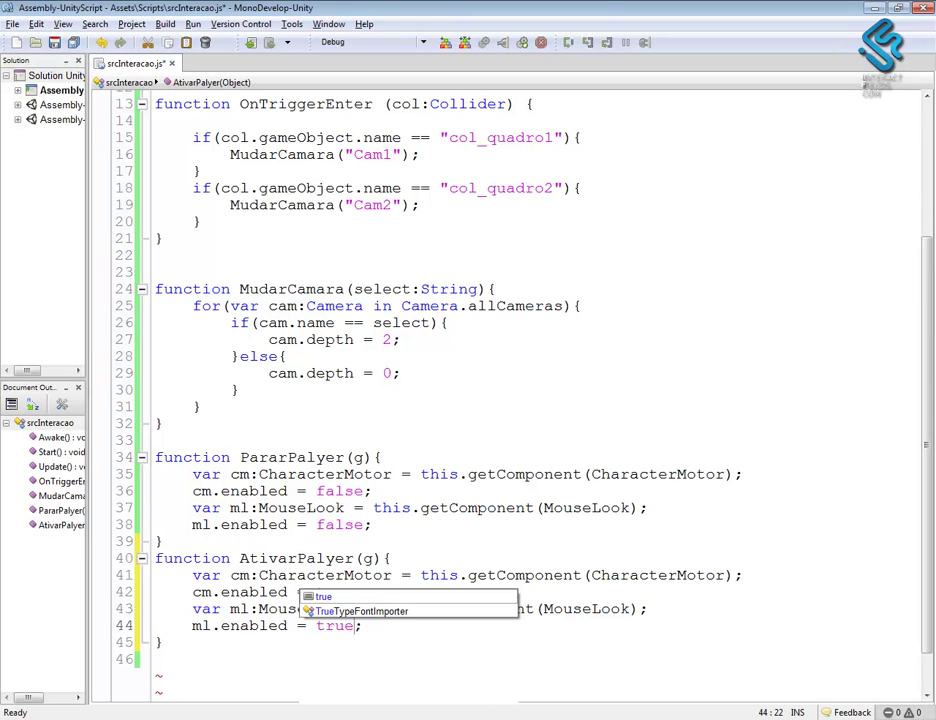
{"action": "left_click", "coordinate": [453, 510]}
- Separate the two functions with a blank line and remove the g parameter from both
{"action": "left_click", "coordinate": [184, 544]}
{"action": "key", "text": "Return"}
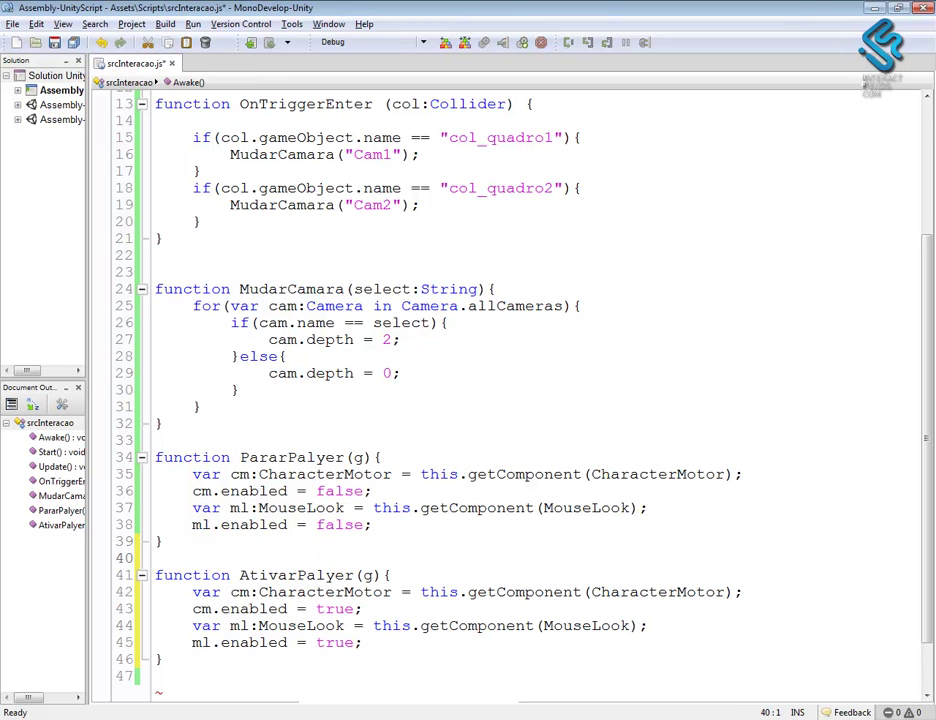
{"action": "left_click", "coordinate": [372, 576]}
{"action": "key", "text": "BackSpace"}
{"action": "left_click", "coordinate": [368, 457]}
{"action": "key", "text": "BackSpace"}
{"action": "left_click", "coordinate": [488, 430]}
{"action": "left_click", "coordinate": [501, 443]}
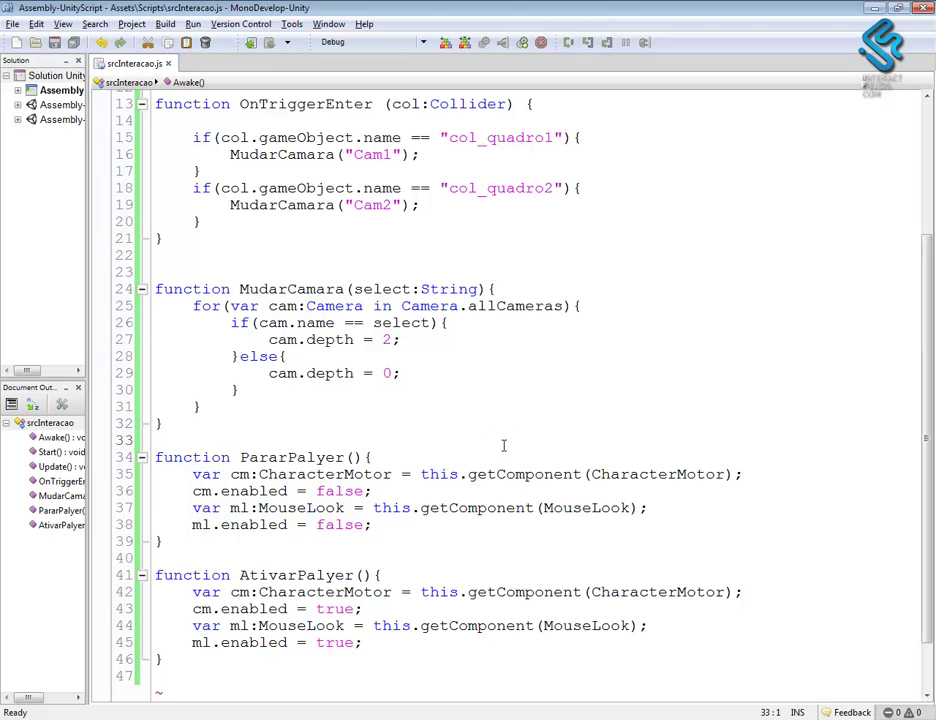
- Add a blank line after the Cam1 switch and correct PararPalyer to PararPlayer
{"action": "scroll", "coordinate": [475, 400], "scroll_direction": "up", "scroll_amount": 2}
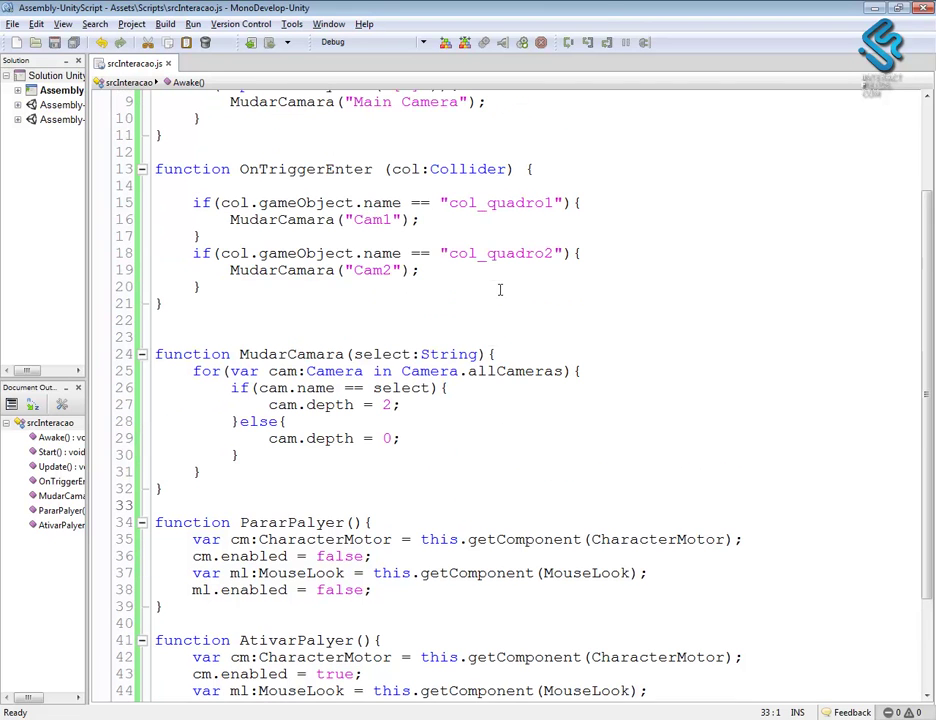
{"action": "left_click", "coordinate": [442, 226]}
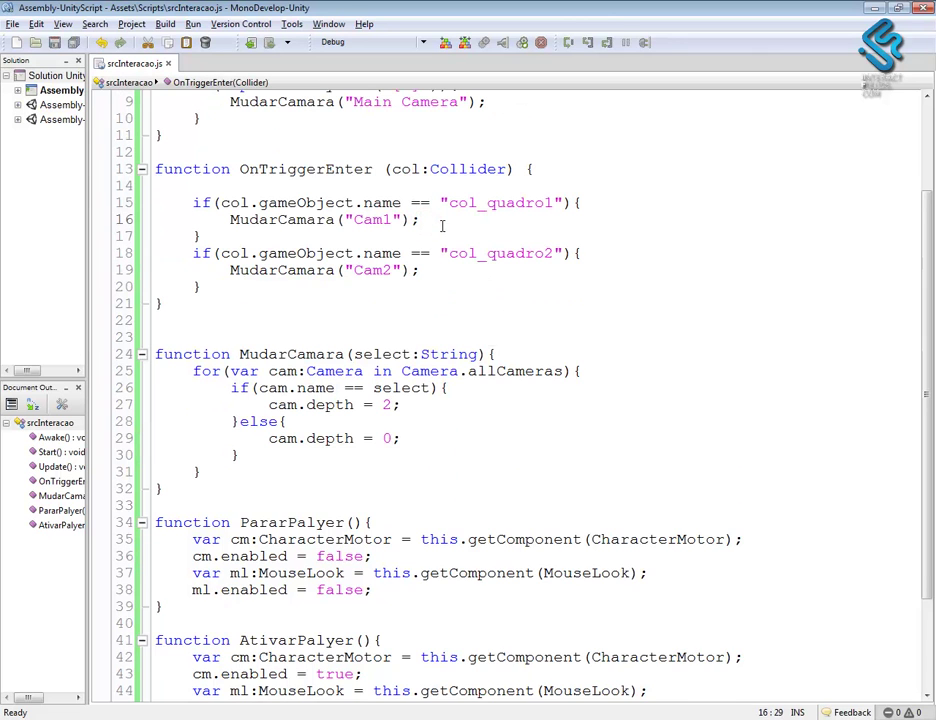
{"action": "key", "text": "Return"}
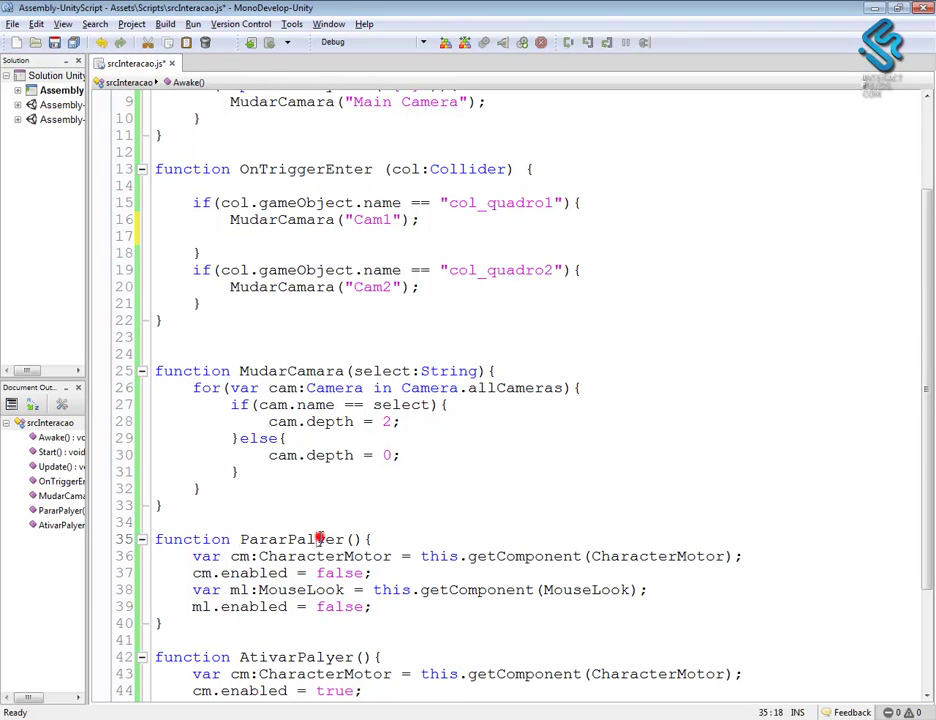
{"action": "double_click", "coordinate": [267, 539]}
{"action": "left_click", "coordinate": [305, 539]}
{"action": "key", "text": "BackSpace"}
{"action": "key", "text": "BackSpace"}
{"action": "type", "text": "la"}
- Insert 'PararPlayer();' after both the MudarCamara("Cam1") and MudarCamara("Cam2") calls
{"action": "left_click_drag", "start_coordinate": [356, 539], "coordinate": [240, 539]}
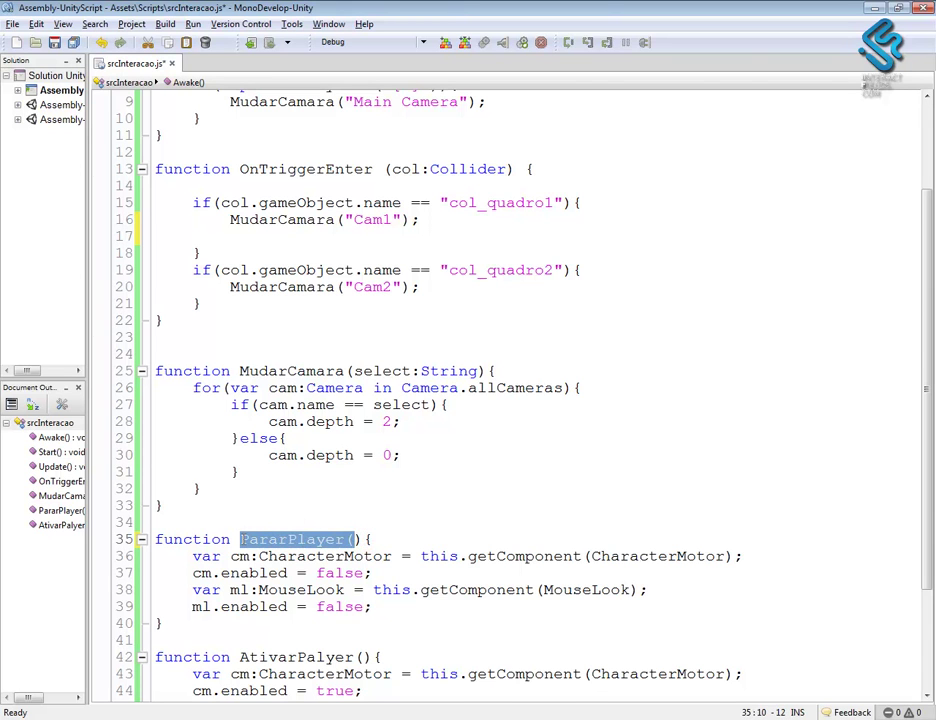
{"action": "key", "text": "ctrl+c"}
{"action": "left_click", "coordinate": [240, 237]}
{"action": "key", "text": "ctrl+v"}
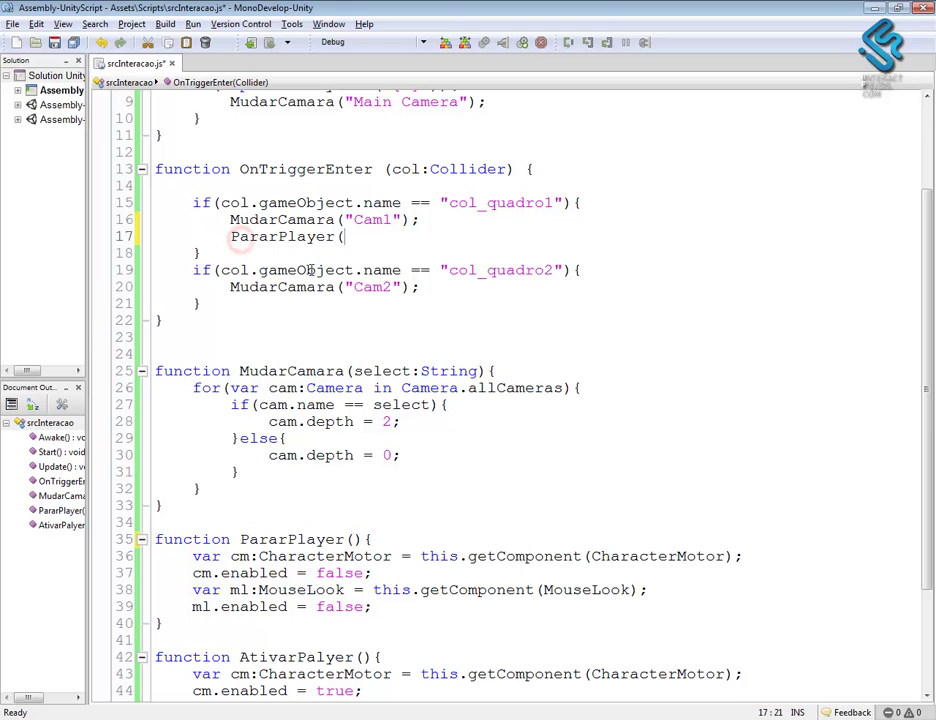
{"action": "type", "text": ");"}
{"action": "left_click", "coordinate": [421, 288]}
{"action": "key", "text": "Return"}
{"action": "key", "text": "ctrl+v"}
{"action": "type", "text": ");"}
- Copy the AtivarPalyer() name from line 43
{"action": "left_click", "coordinate": [456, 470]}
{"action": "scroll", "coordinate": [456, 468], "scroll_direction": "down", "scroll_amount": 3}
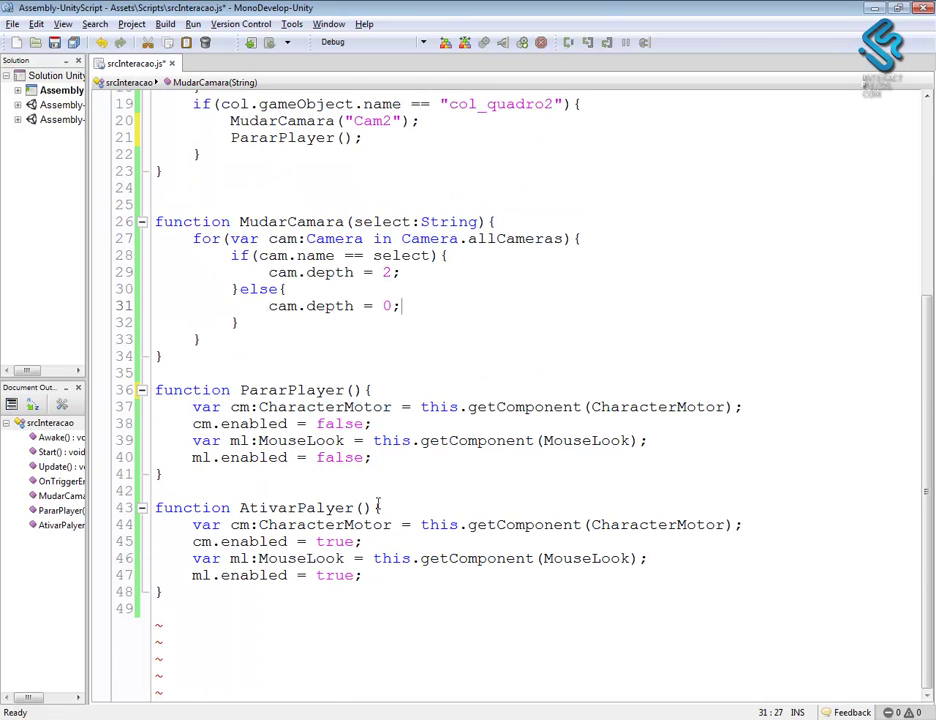
{"action": "left_click", "coordinate": [370, 508]}
{"action": "left_click_drag", "start_coordinate": [370, 508], "coordinate": [239, 508]}
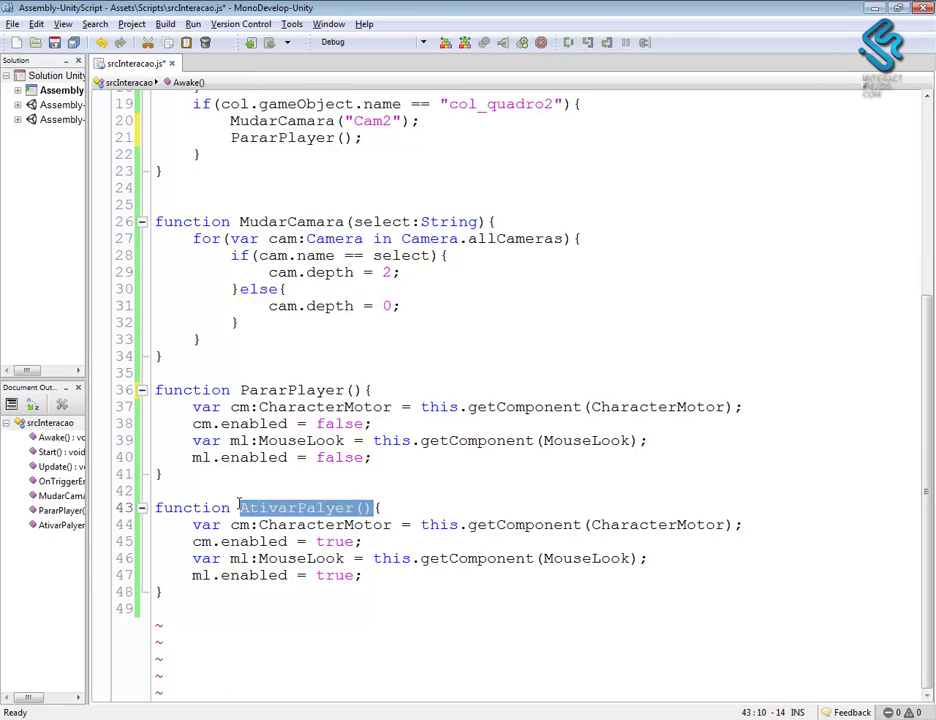
{"action": "scroll", "coordinate": [396, 493], "scroll_direction": "up", "scroll_amount": 5}
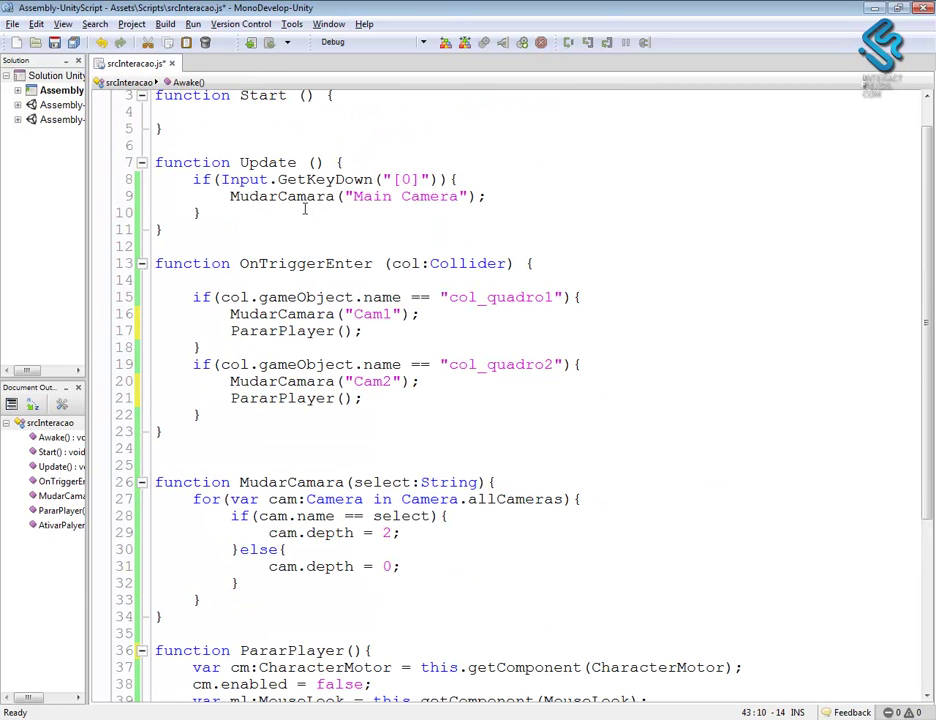
- Add an 'AtivarPalyer();' call after MudarCamara("Main Camera") in Update's key-0 block
{"action": "left_click", "coordinate": [486, 197]}
{"action": "key", "text": "Return"}
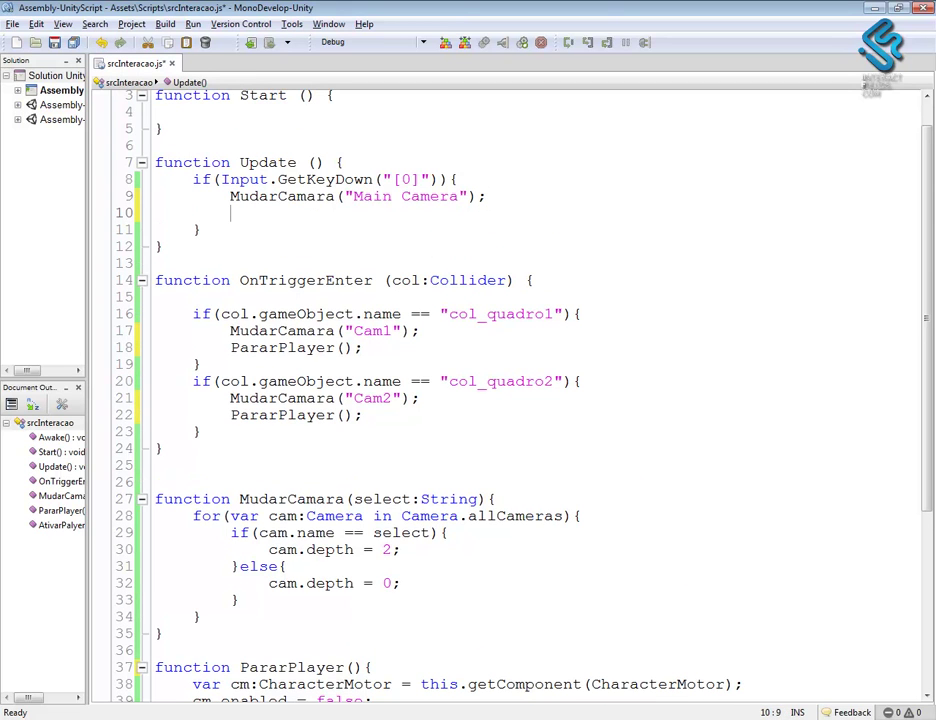
{"action": "key", "text": "ctrl+v"}
{"action": "type", "text": ";"}
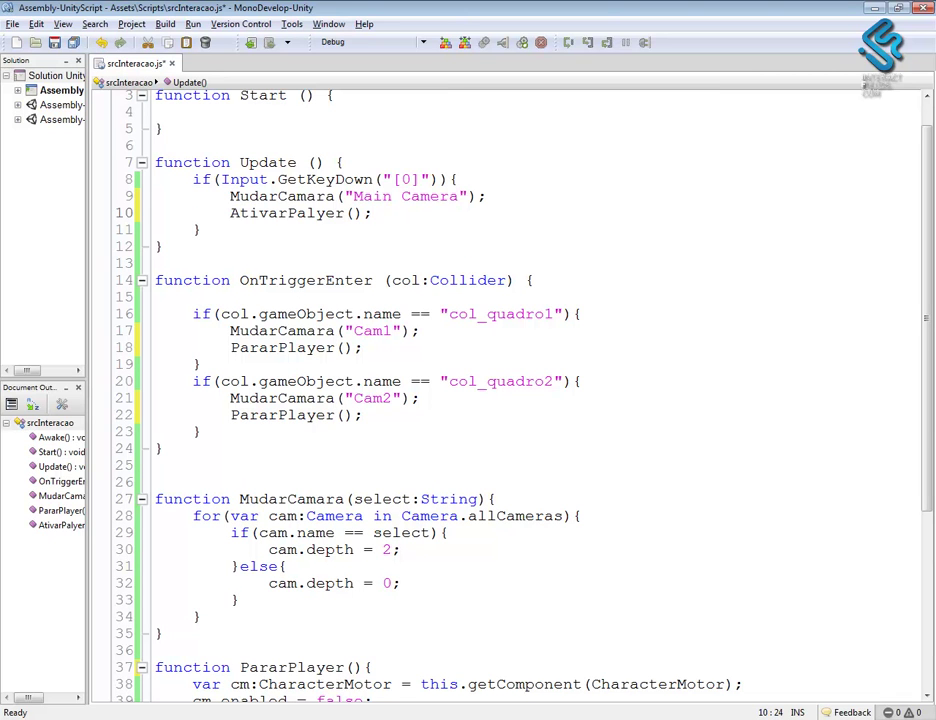
- Start a new 'yield' line at the top of the AtivarPalyer function
{"action": "left_click", "coordinate": [606, 428]}
{"action": "scroll", "coordinate": [606, 428], "scroll_direction": "down", "scroll_amount": 6}
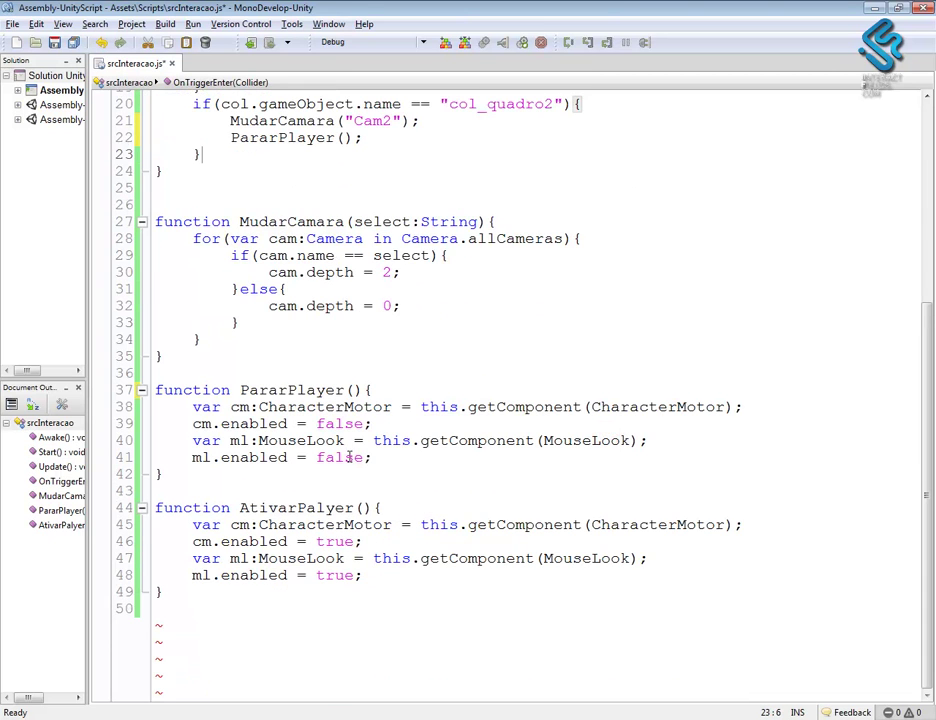
{"action": "left_click", "coordinate": [384, 508]}
{"action": "key", "text": "Return"}
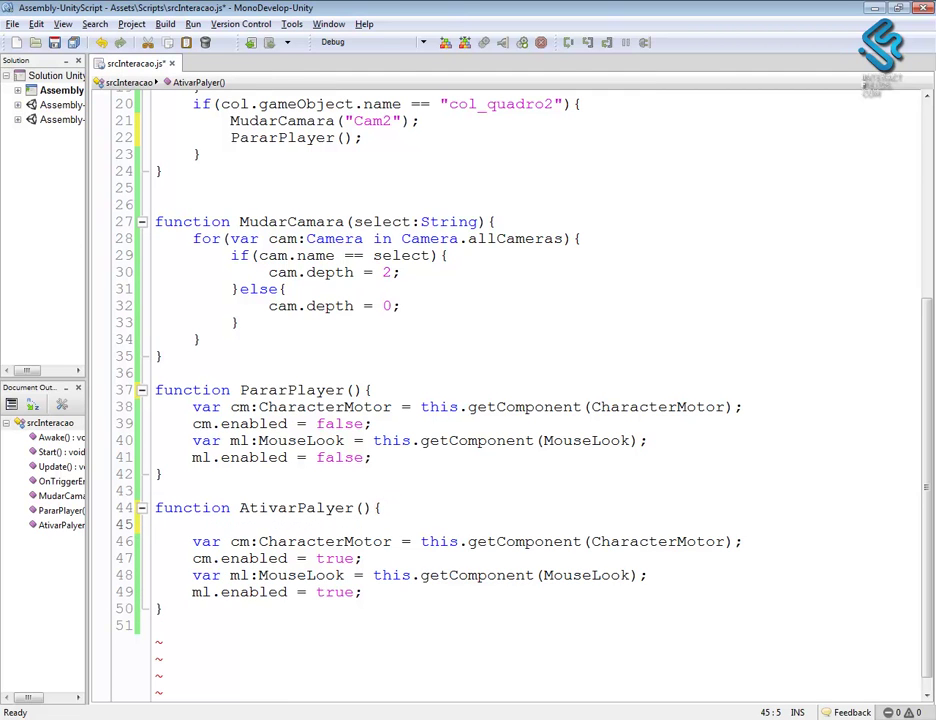
{"action": "type", "text": "yield"}
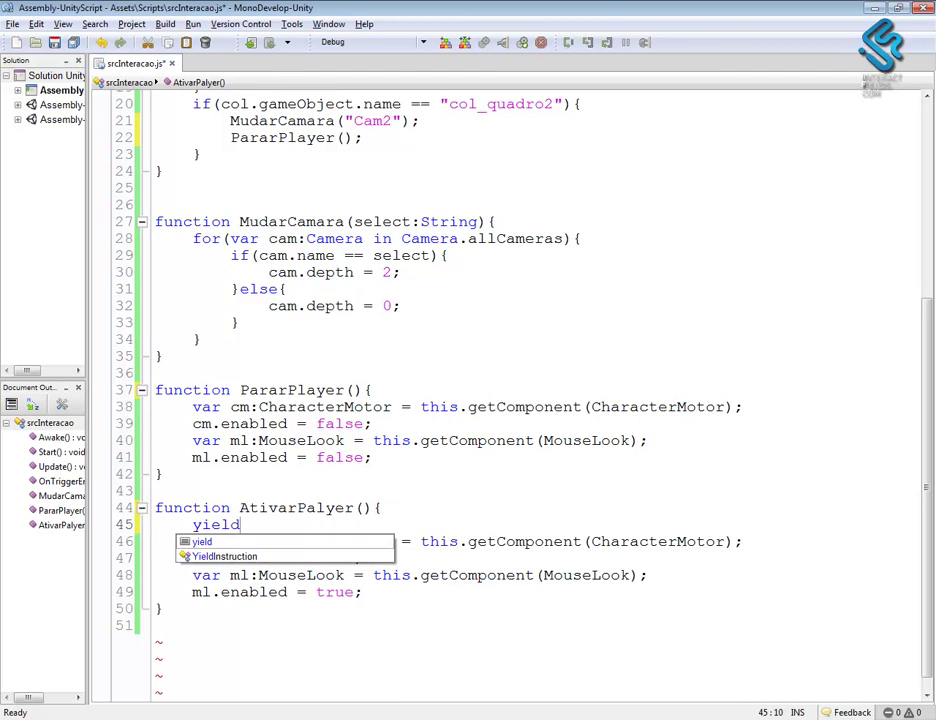
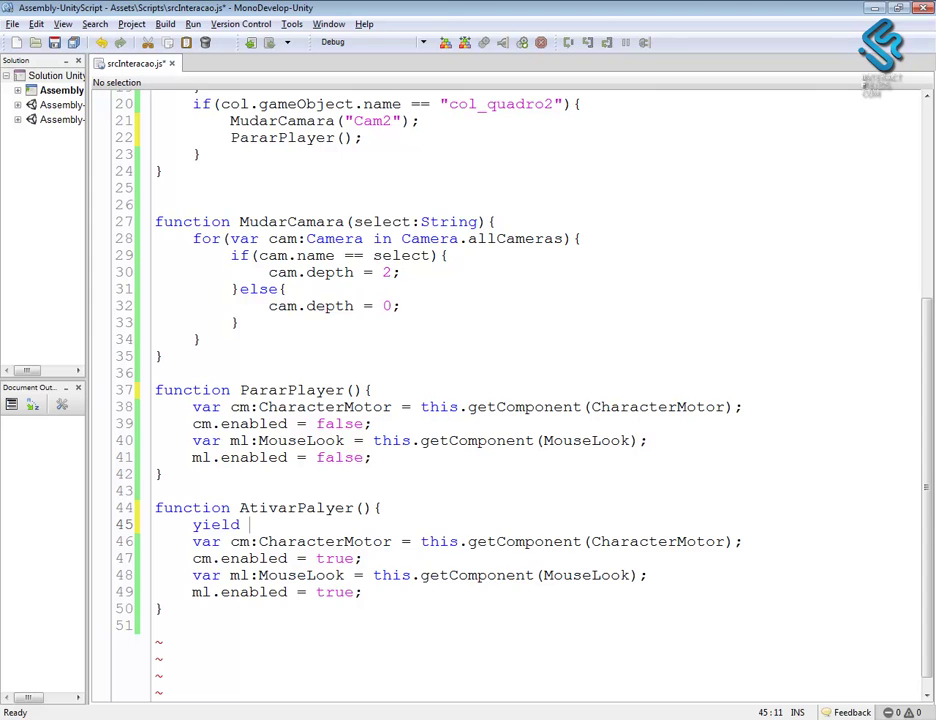
- Start AtivarPalyer with yield WaitForSeconds(1); on line 45
{"action": "type", "text": "W"}
{"action": "key", "text": "Caps_Lock"}
{"action": "type", "text": "a"}
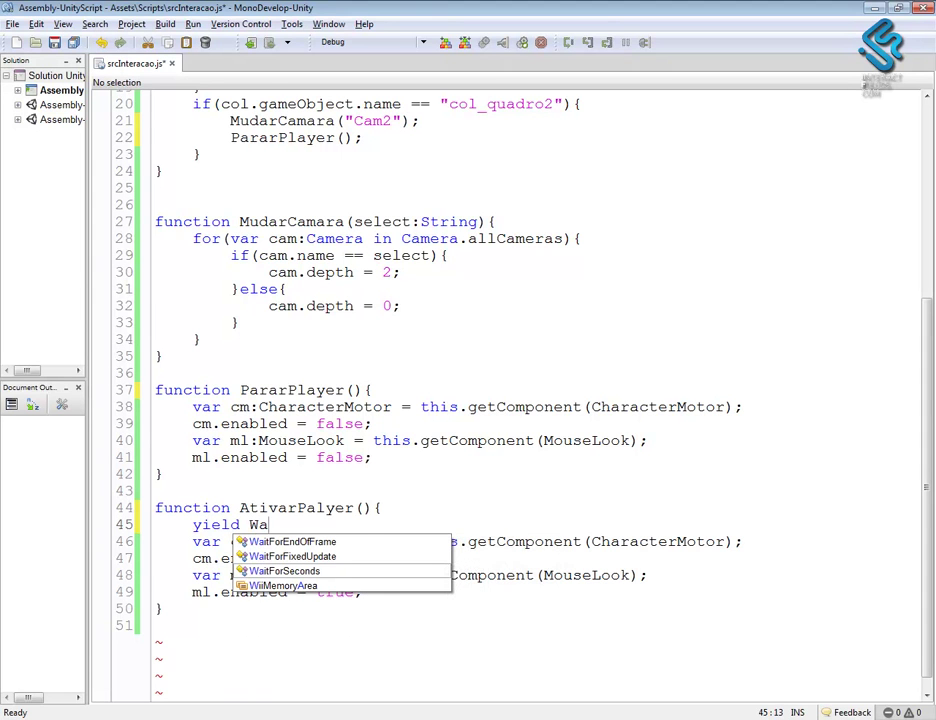
{"action": "key", "text": "Return"}
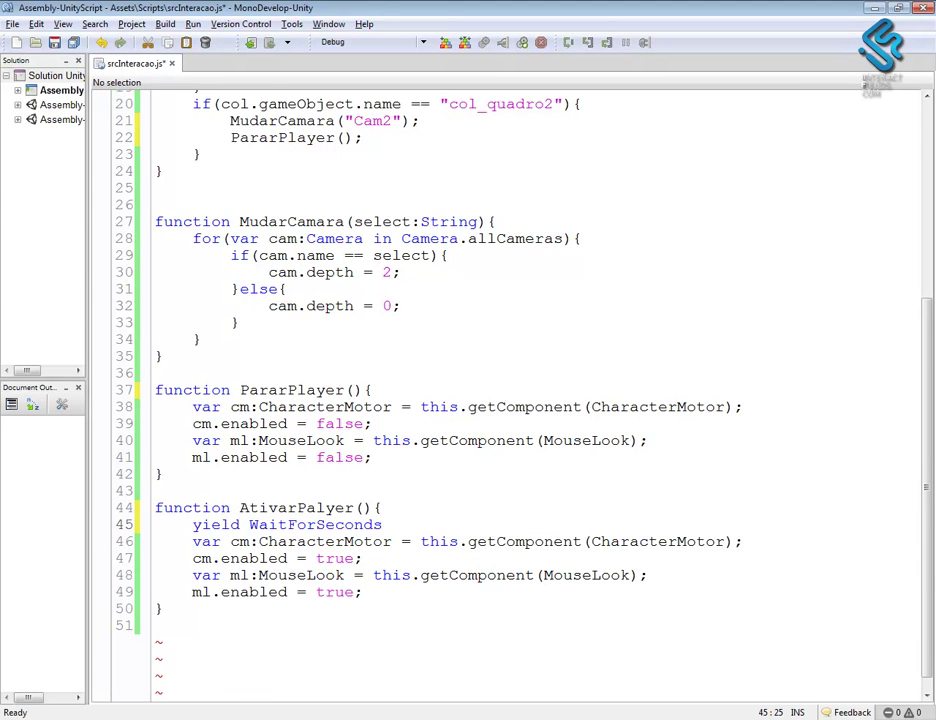
{"action": "type", "text": "(1);"}
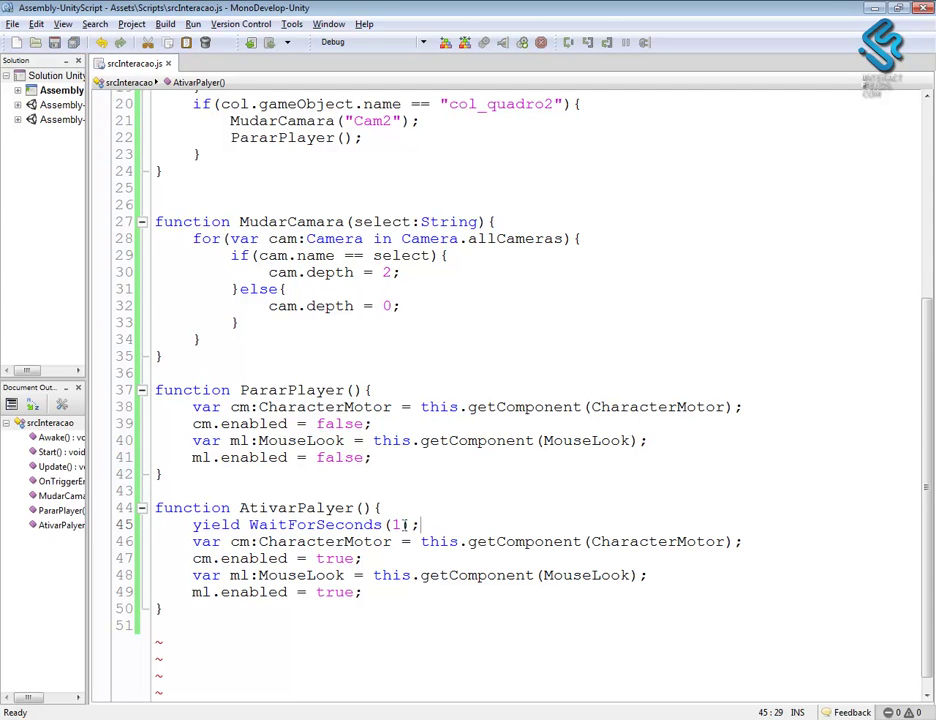
- In Unity's Console, review the first of the four getComponent errors
{"action": "key", "text": "alt+Tab"}
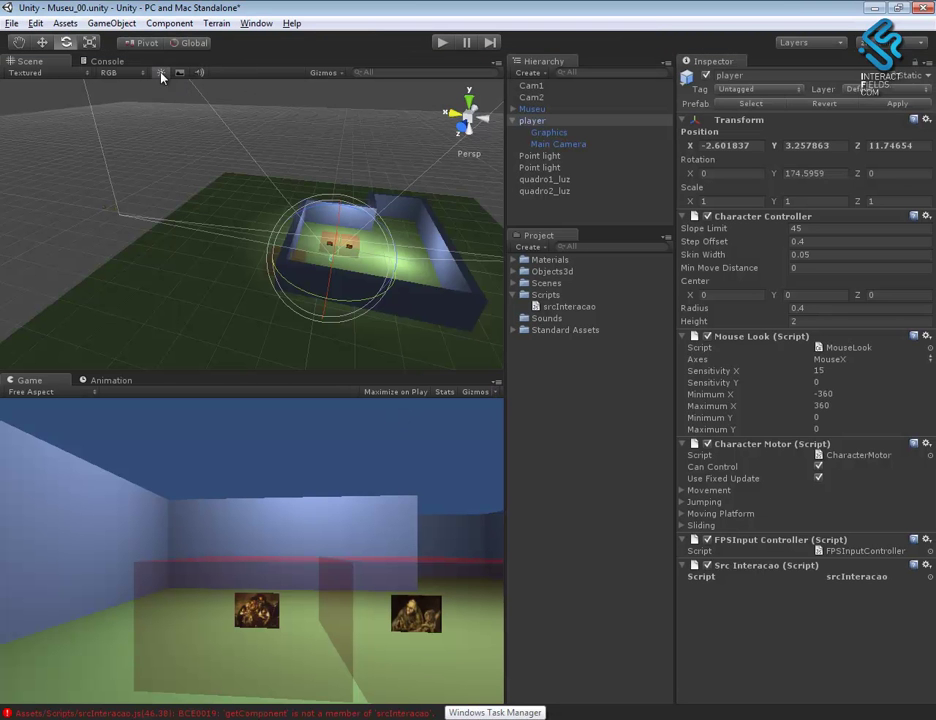
{"action": "left_click", "coordinate": [110, 61]}
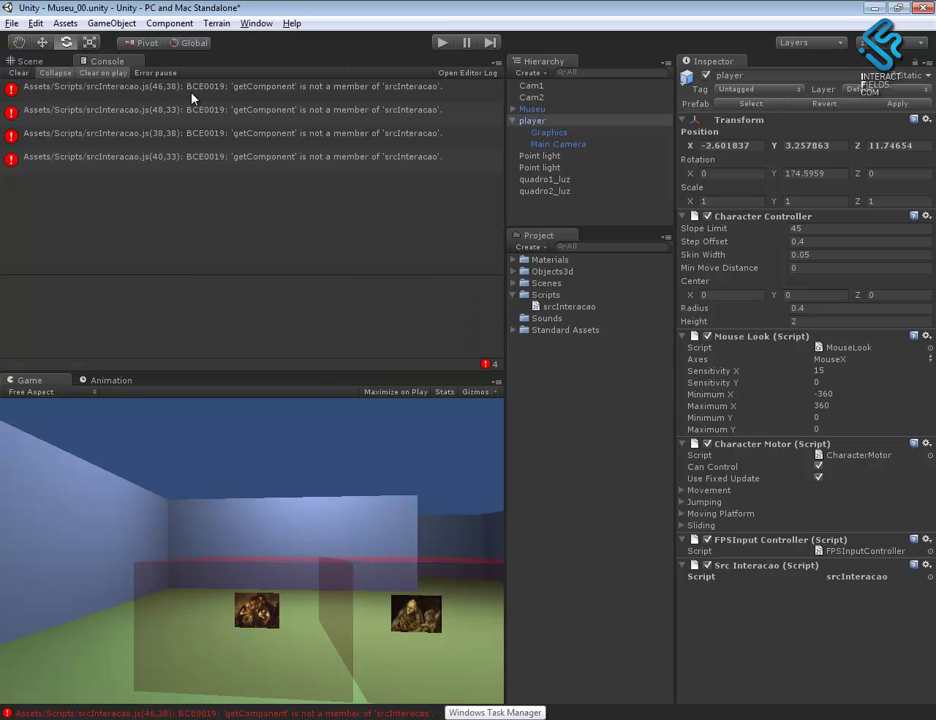
{"action": "left_click", "coordinate": [193, 97]}
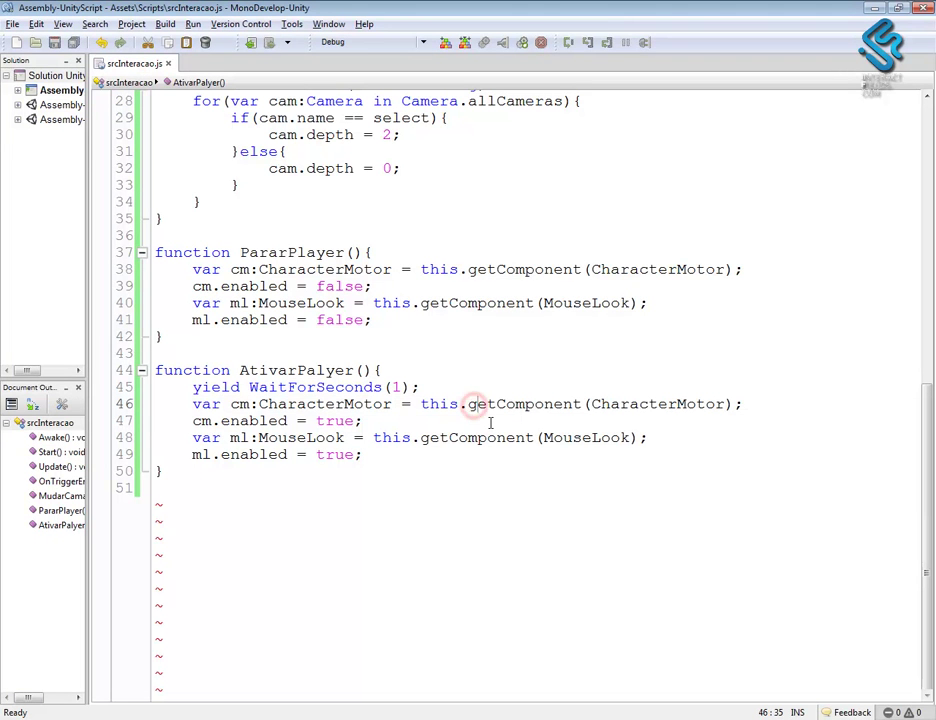
- Capitalise getComponent to GetComponent on lines 46 and 48 in AtivarPalyer
{"action": "key", "text": "BackSpace"}
{"action": "type", "text": "G"}
{"action": "key", "text": "Caps_Lock"}
{"action": "left_click", "coordinate": [513, 382]}
{"action": "left_click", "coordinate": [428, 440]}
{"action": "key", "text": "BackSpace"}
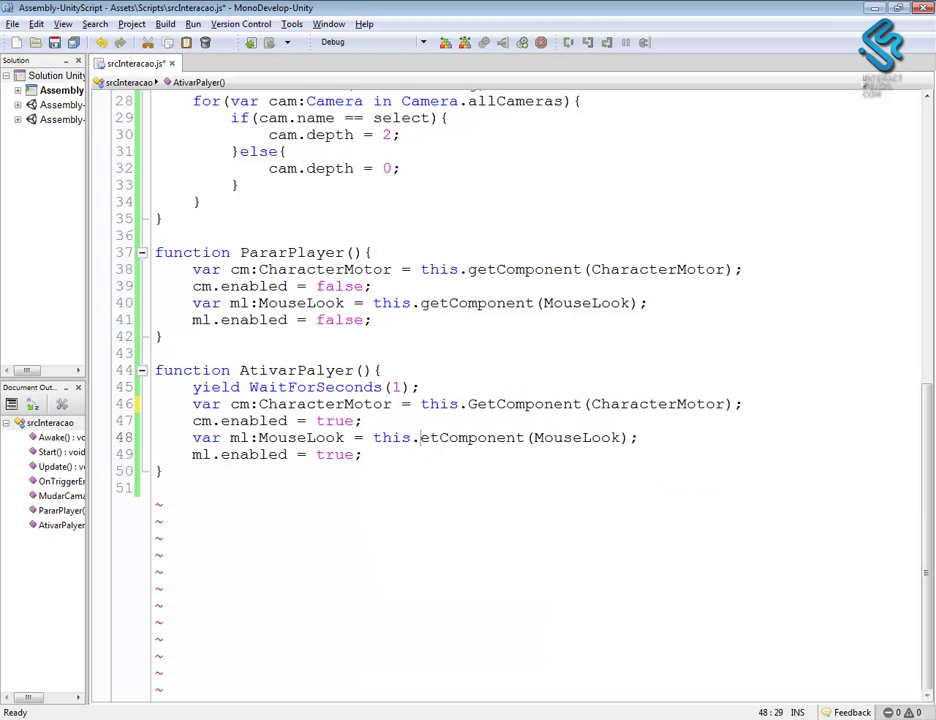
{"action": "key", "text": "Caps_Lock"}
{"action": "type", "text": "G"}
- Capitalise getComponent to GetComponent on lines 38 and 40 in PararPlayer, then return to Unity
{"action": "left_click", "coordinate": [545, 289]}
{"action": "left_click", "coordinate": [477, 269]}
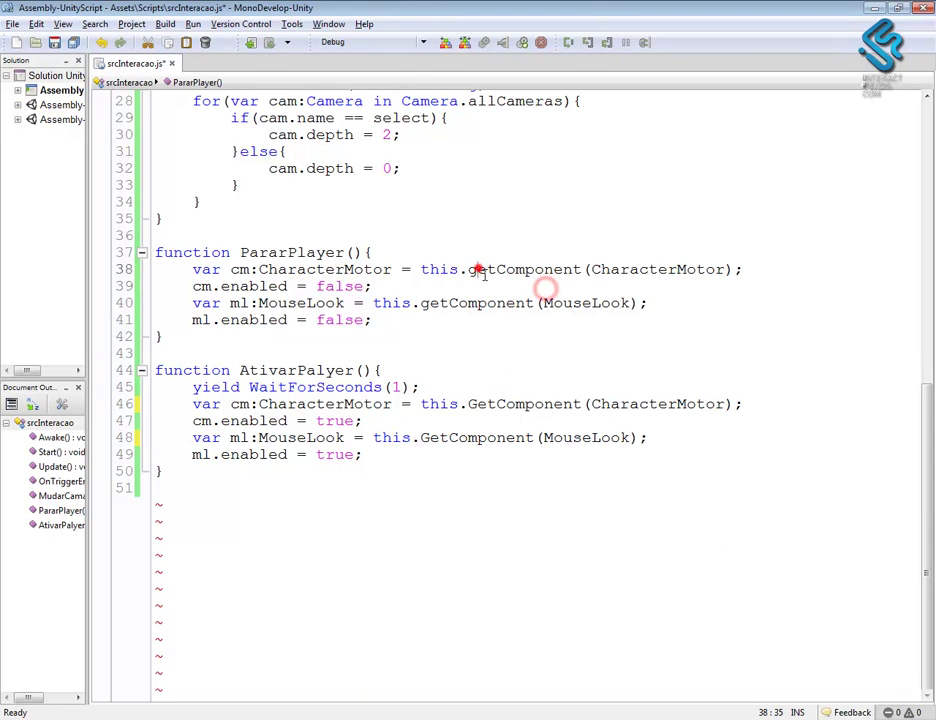
{"action": "key", "text": "BackSpace"}
{"action": "type", "text": "G"}
{"action": "left_click", "coordinate": [514, 482]}
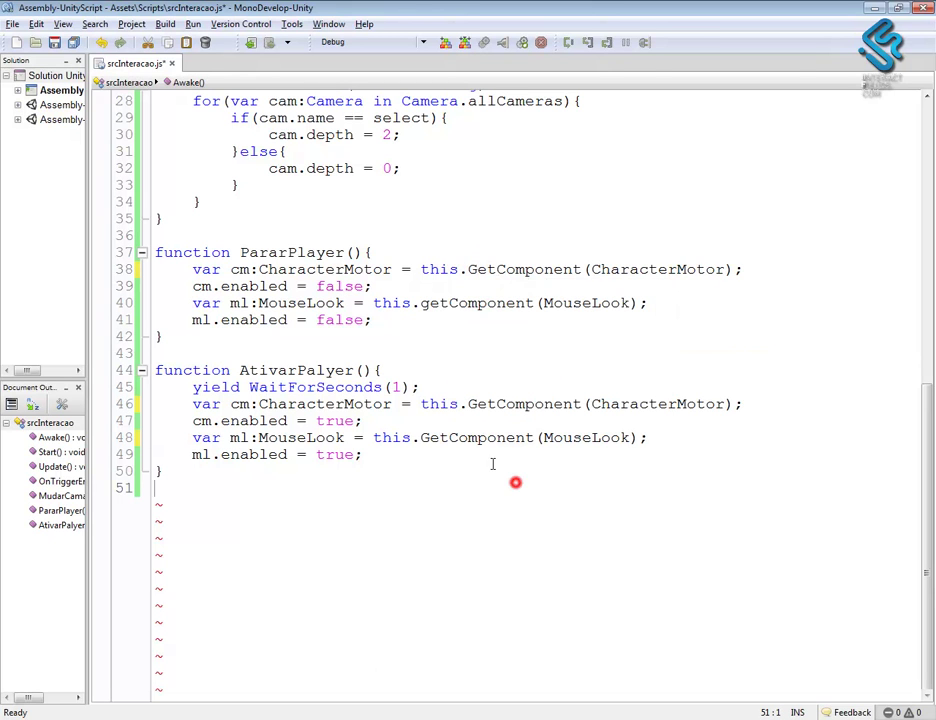
{"action": "left_click", "coordinate": [428, 304]}
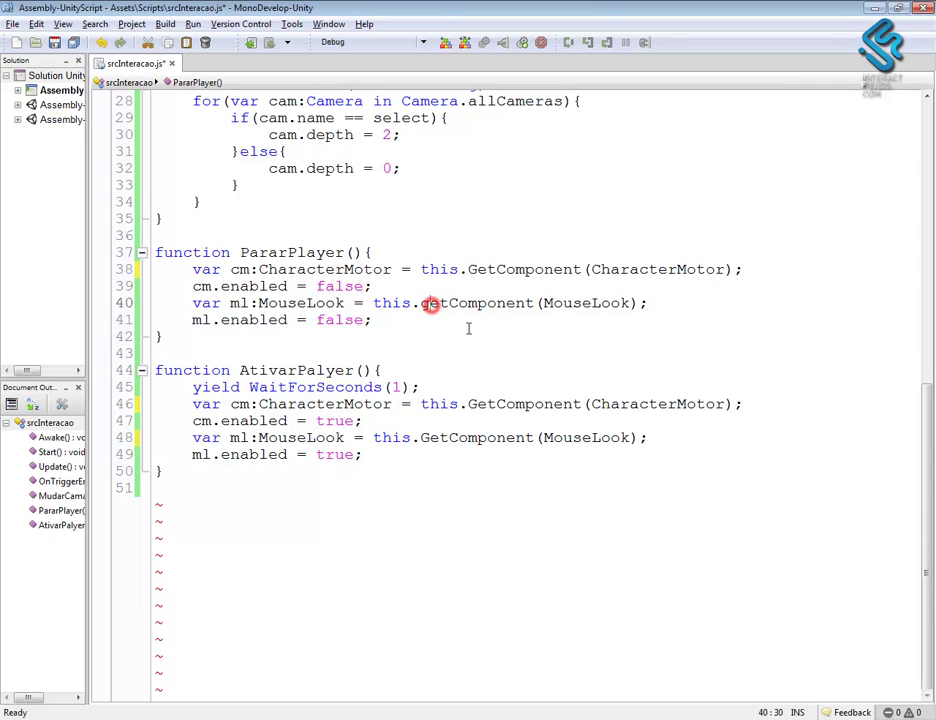
{"action": "key", "text": "BackSpace"}
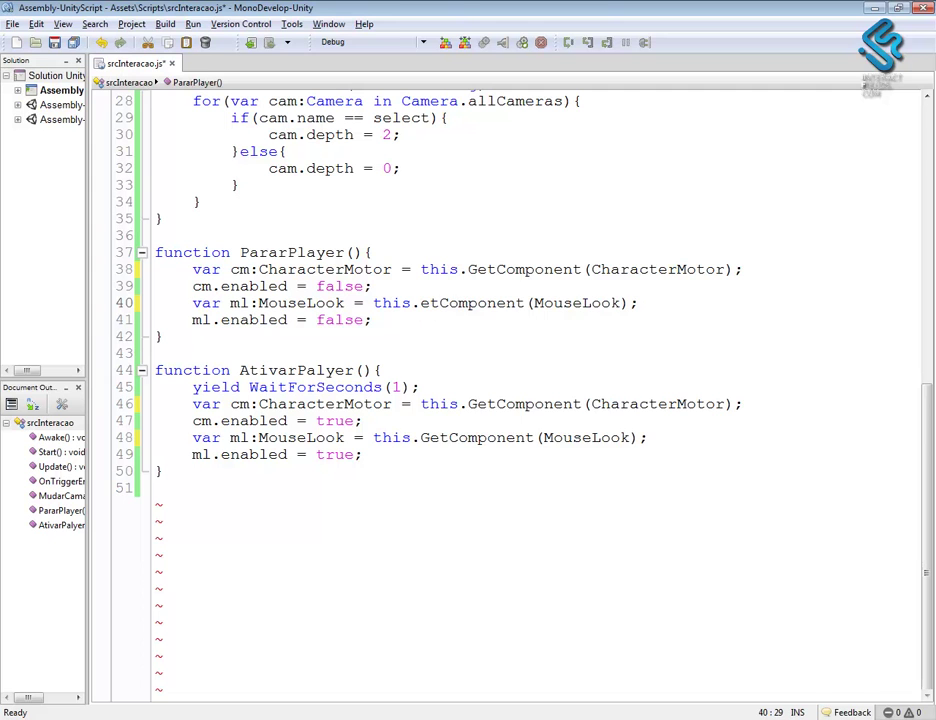
{"action": "type", "text": "G"}
{"action": "key", "text": "alt+Tab"}
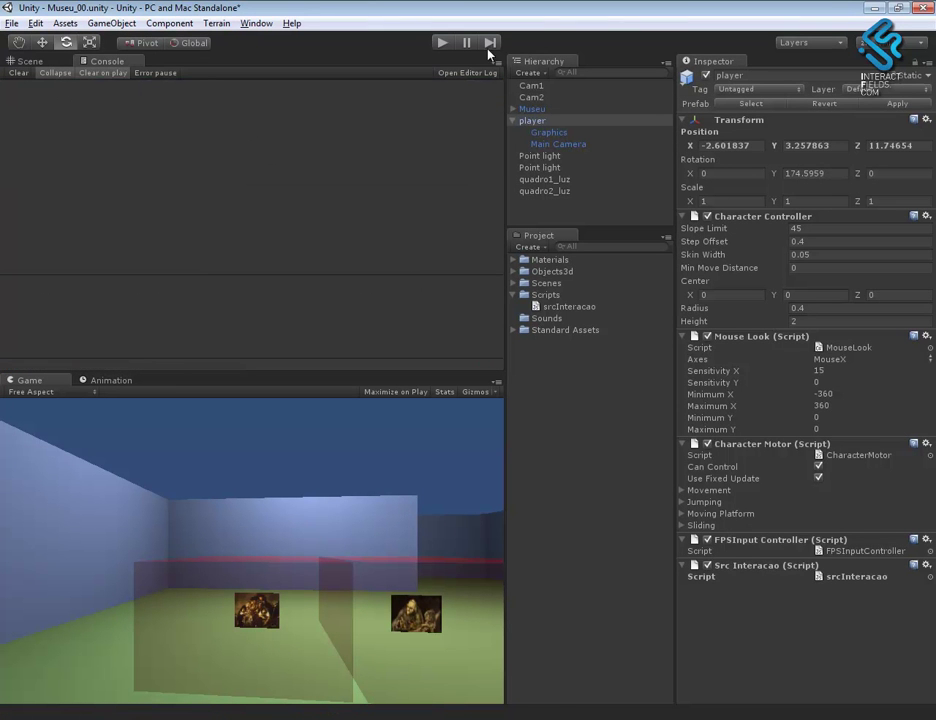
- Play the scene, walk up to the first painting, and watch the player in the Scene view
{"action": "left_click", "coordinate": [440, 43]}
{"action": "key", "text": "w"}
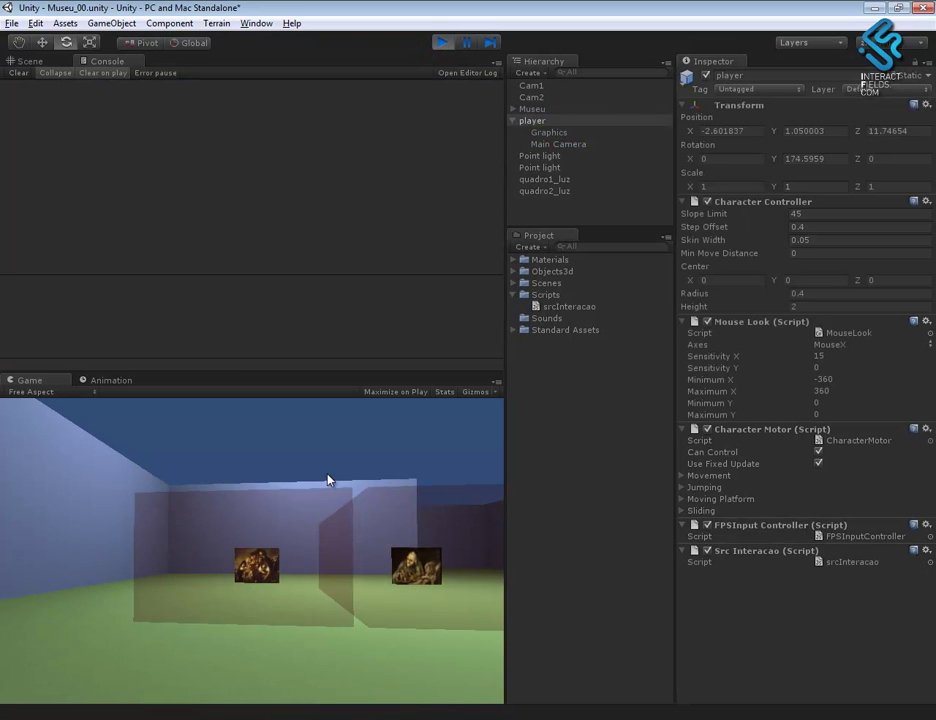
{"action": "key", "text": "w"}
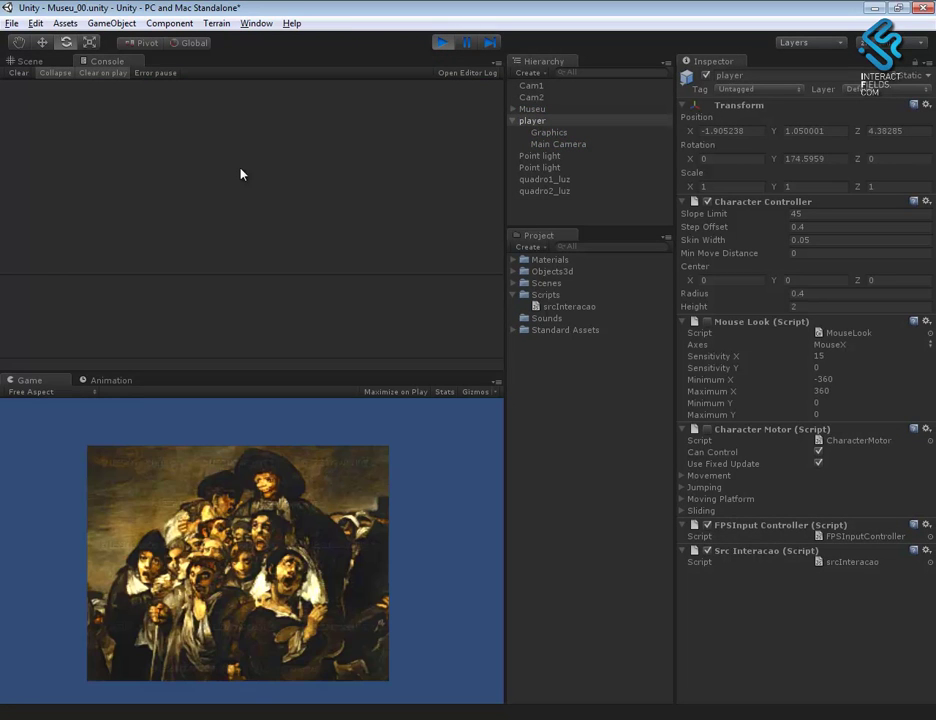
{"action": "left_click", "coordinate": [19, 61]}
{"action": "scroll", "coordinate": [218, 182], "scroll_direction": "up", "scroll_amount": 3}
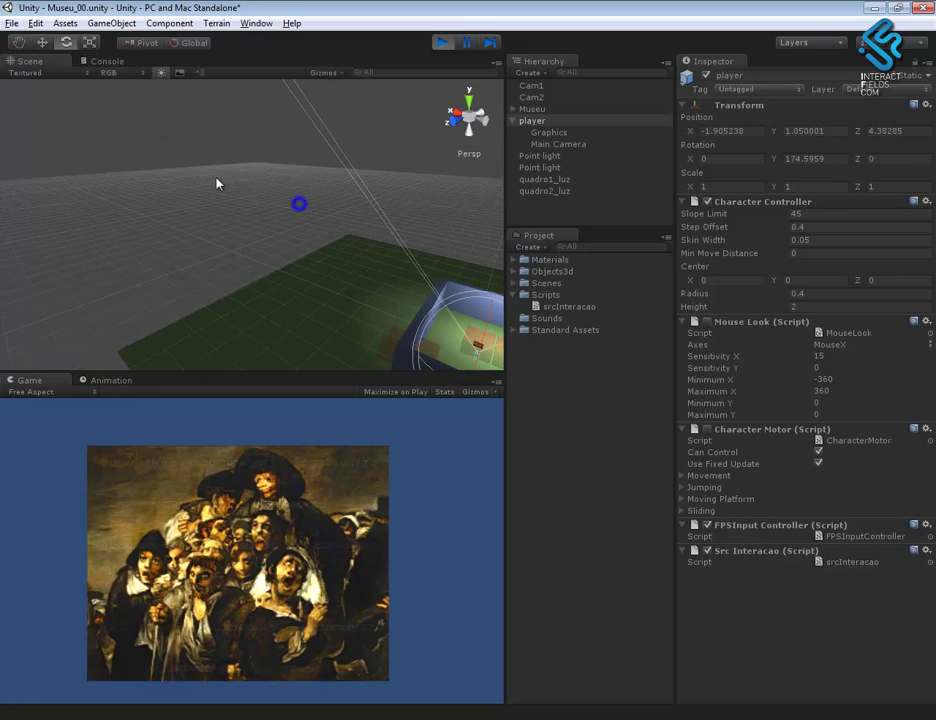
{"action": "left_click", "coordinate": [323, 247]}
{"action": "key", "text": "shift+space"}
{"action": "left_click_drag", "start_coordinate": [368, 293], "coordinate": [474, 320]}
{"action": "key", "text": "shift+space"}
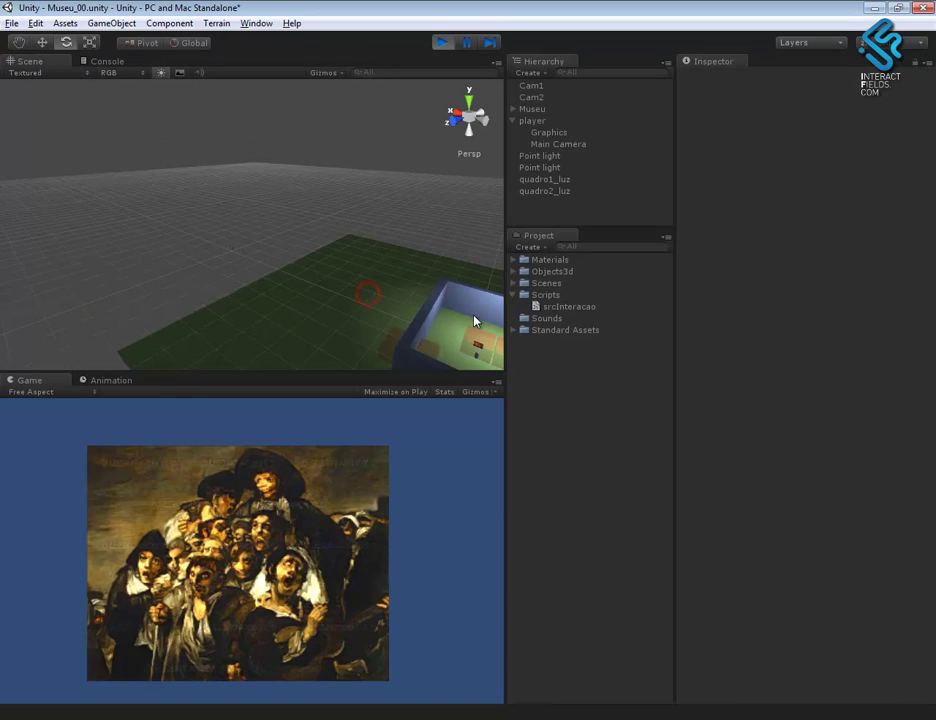
{"action": "right_click_drag", "start_coordinate": [338, 287], "coordinate": [421, 426], "text": "alt"}
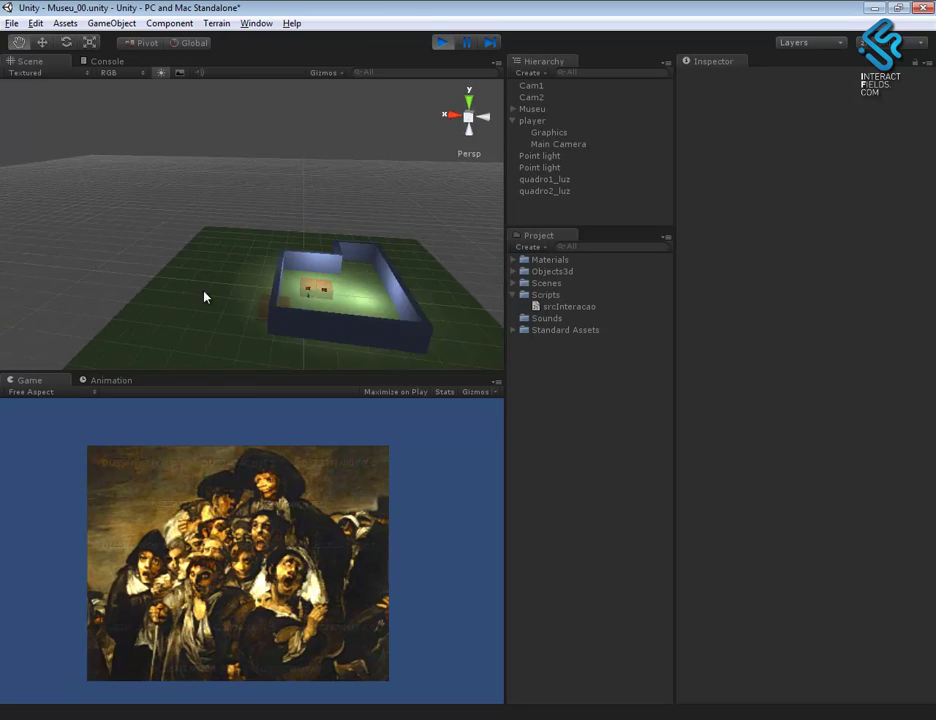
{"action": "left_click_drag", "start_coordinate": [421, 426], "coordinate": [605, 178], "text": "alt"}
{"action": "left_click", "coordinate": [540, 121]}
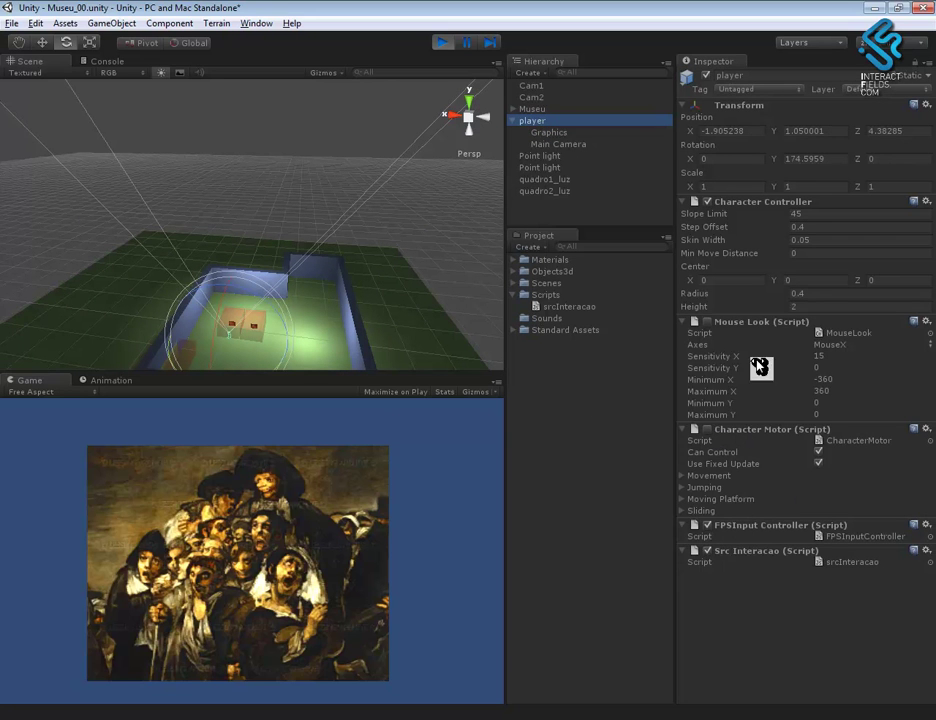
- Click the viewed painting to regain control, then walk to the second painting
{"action": "left_click", "coordinate": [420, 550]}
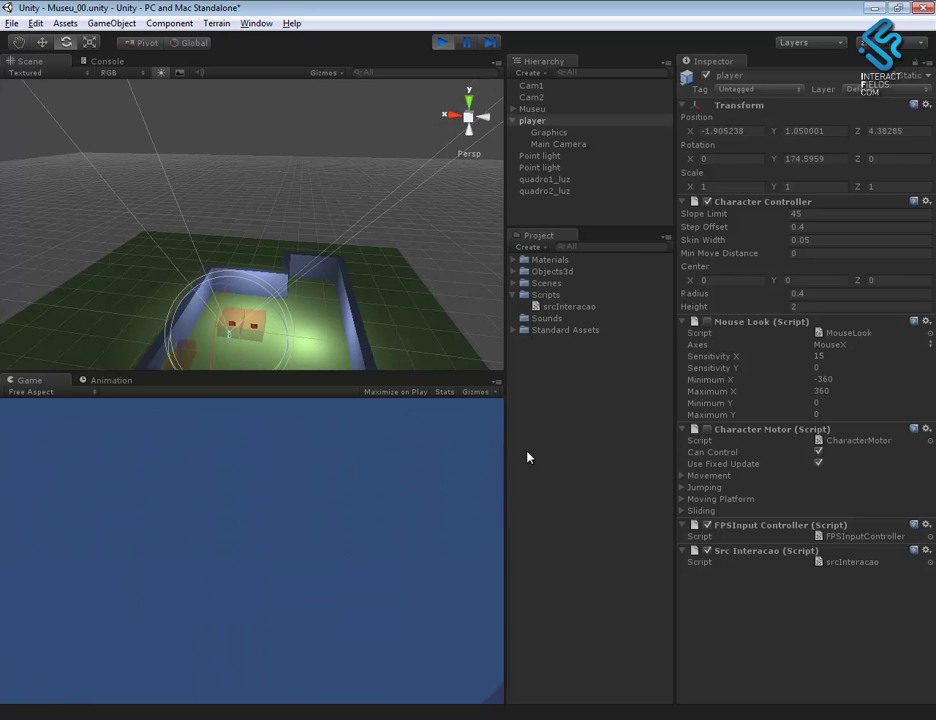
{"action": "key", "text": "w"}
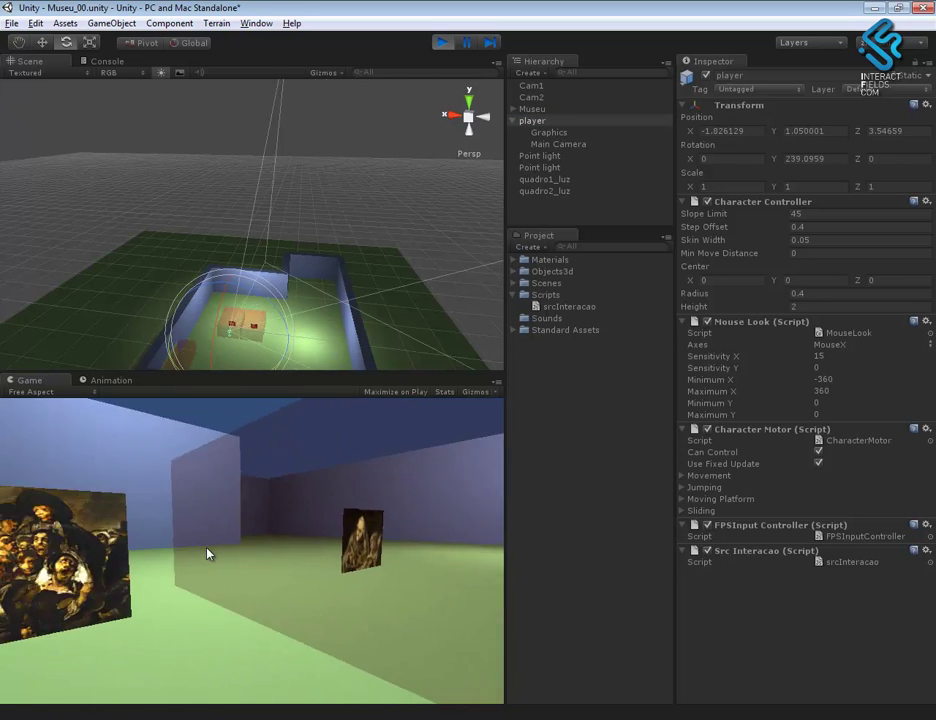
{"action": "key", "text": "s"}
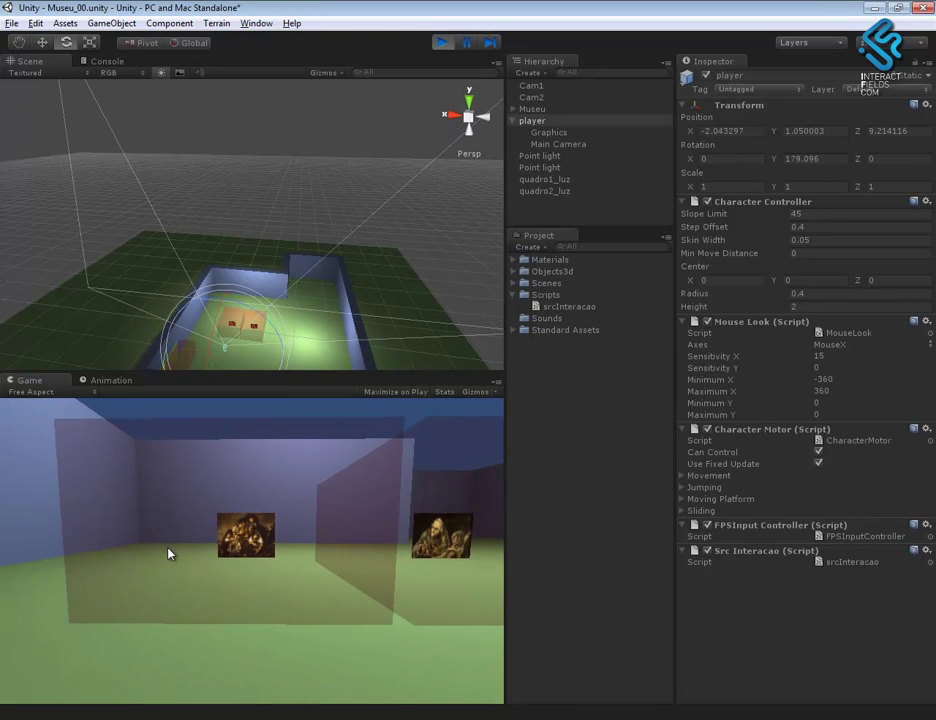
{"action": "key", "text": "w"}
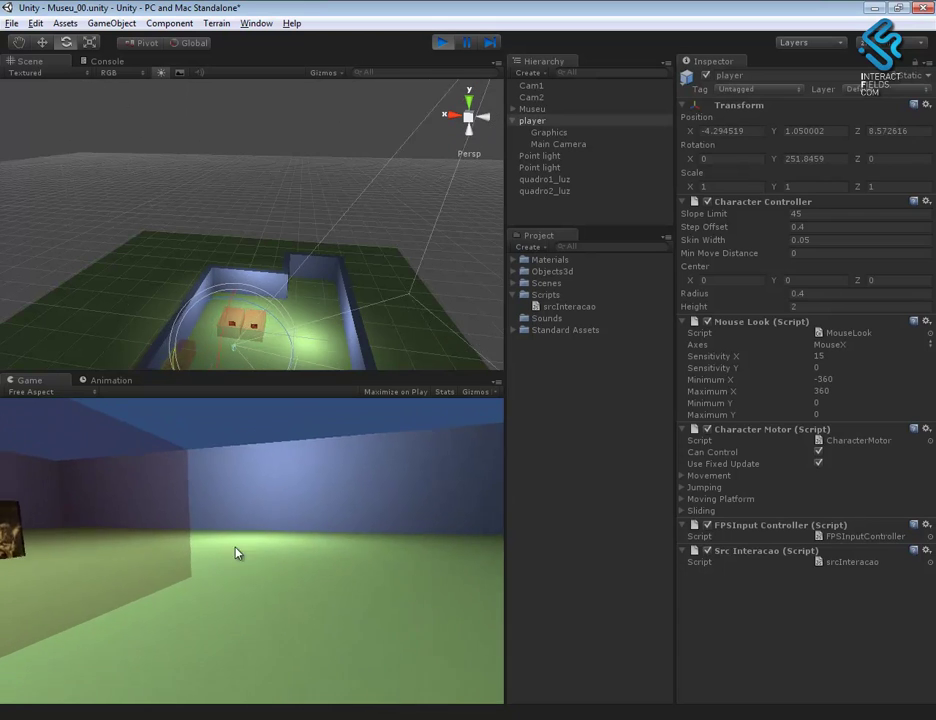
{"action": "key", "text": "w"}
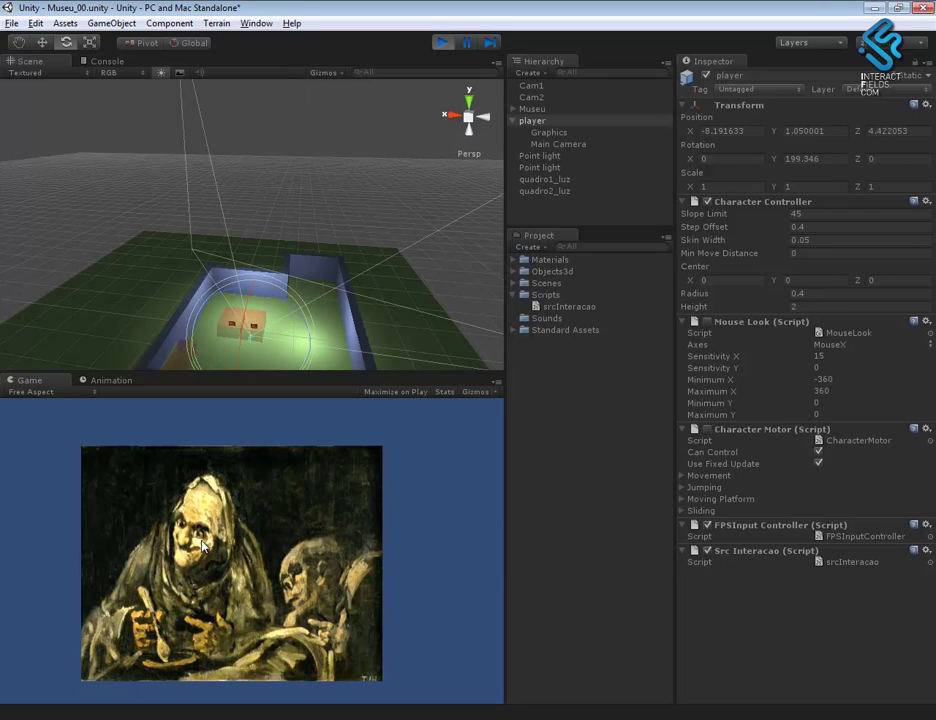
{"action": "key", "text": "s"}
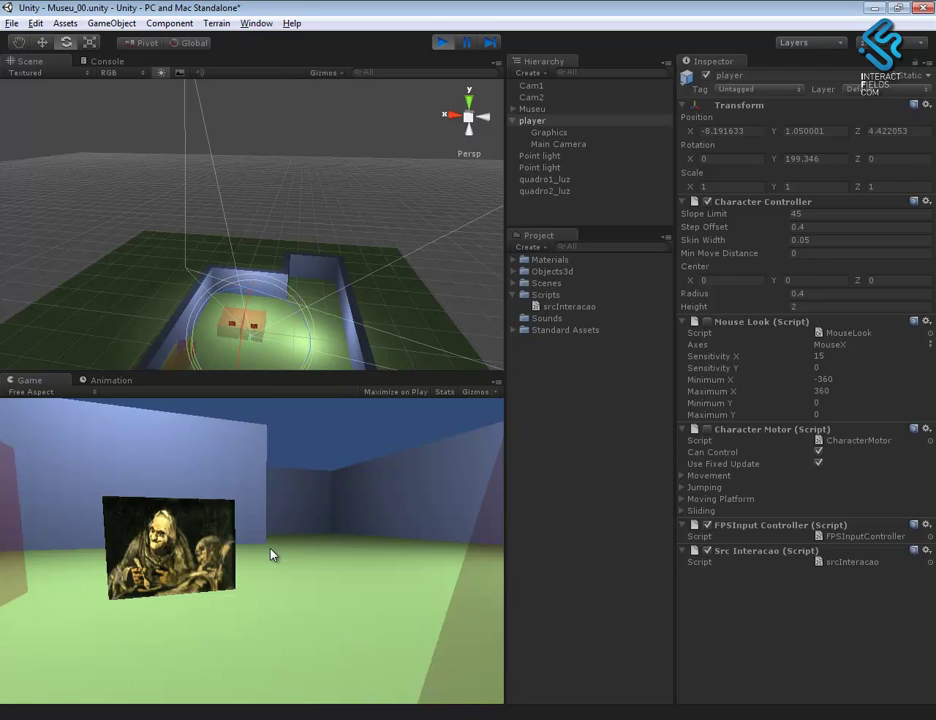
- Stop Play mode, orbit around the museum room, and go back to the script
{"action": "left_click", "coordinate": [442, 43]}
{"action": "left_click", "coordinate": [442, 44]}
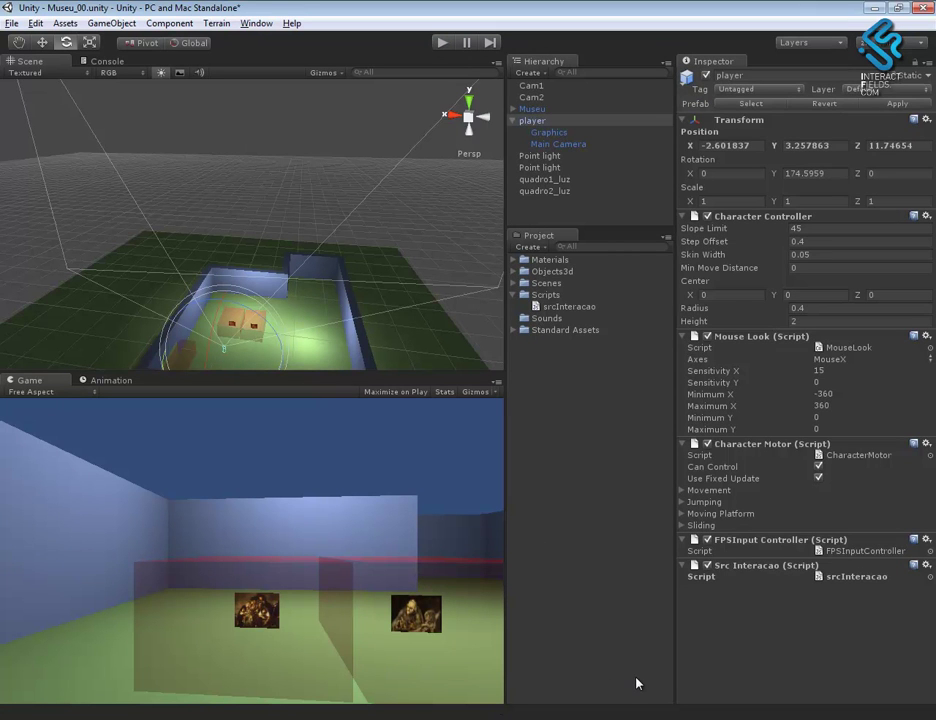
{"action": "left_click_drag", "start_coordinate": [313, 344], "coordinate": [213, 309], "text": "alt"}
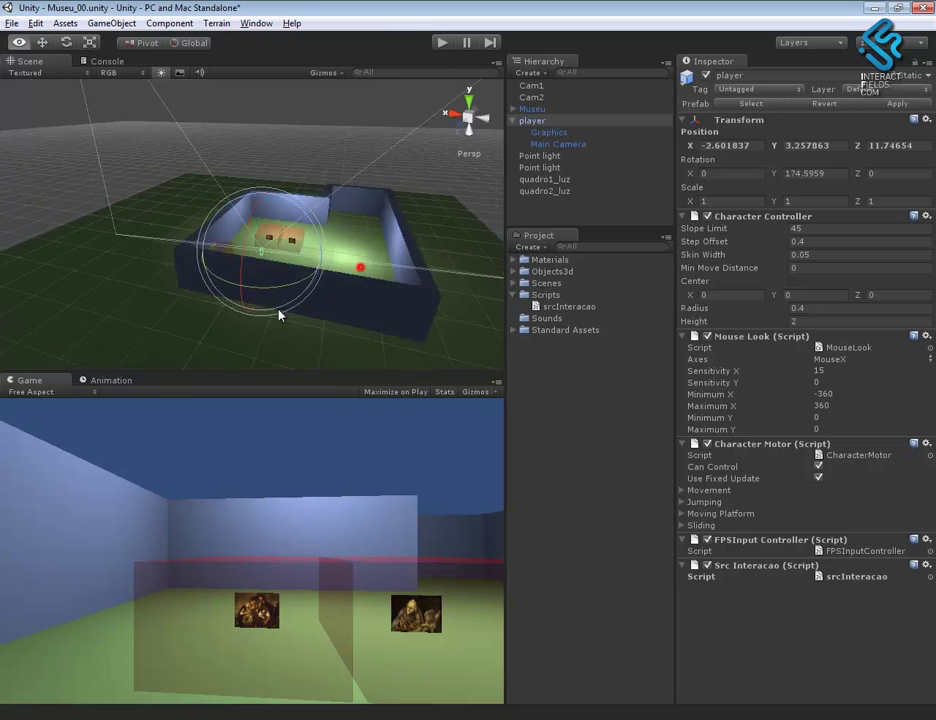
{"action": "right_click_drag", "start_coordinate": [213, 309], "coordinate": [459, 355], "text": "alt"}
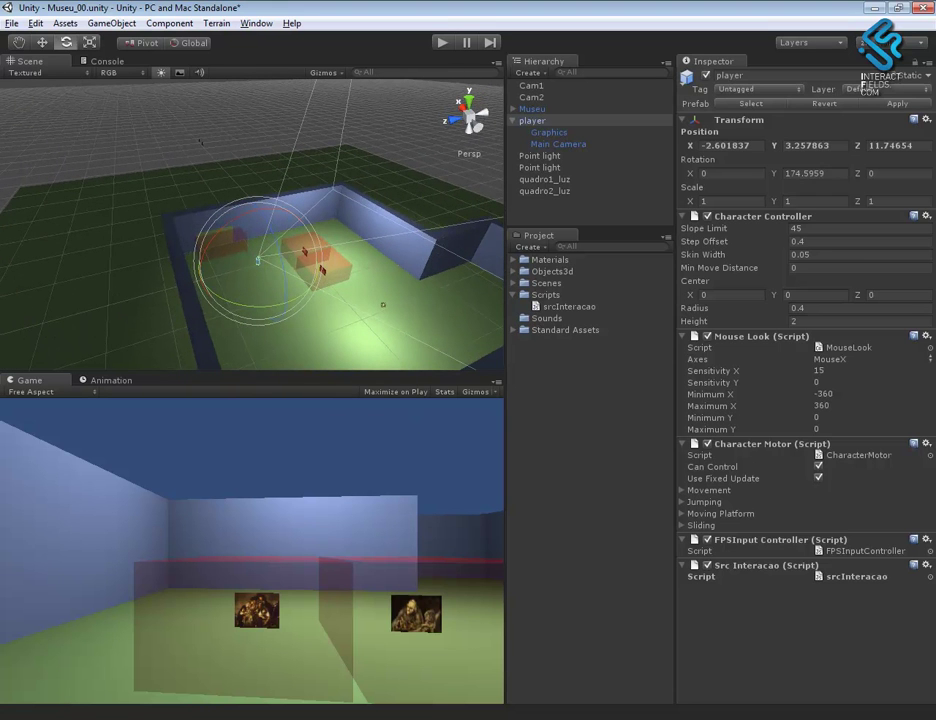
{"action": "key", "text": "alt+Tab"}
{"action": "left_click", "coordinate": [543, 507]}
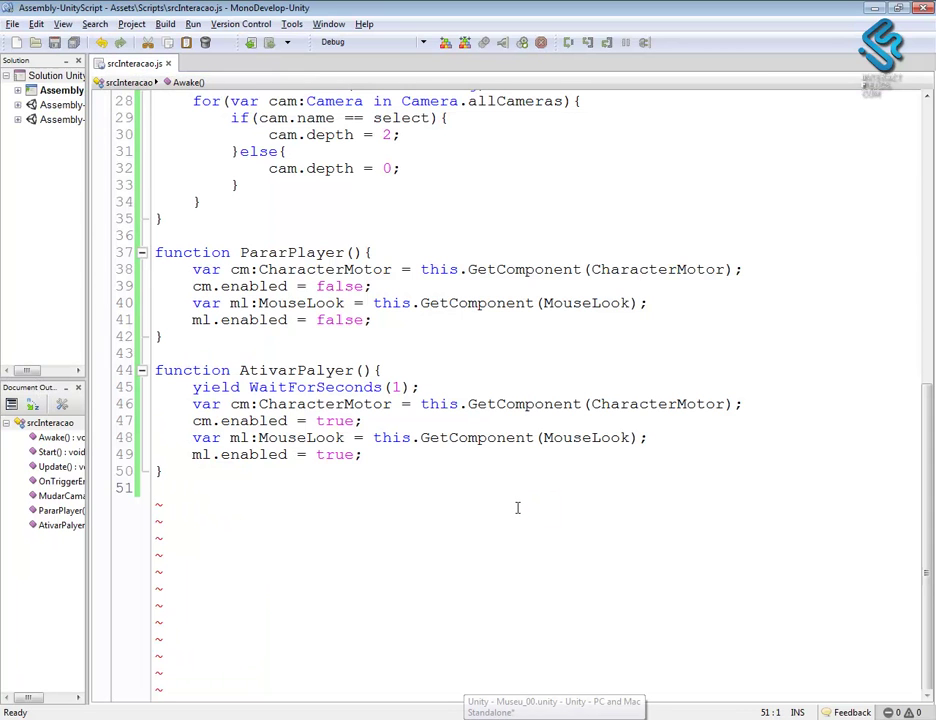
- Duplicate the col_quadro2 if-block at the top of OnTriggerEnter, separated by blank lines
{"action": "scroll", "coordinate": [479, 318], "scroll_direction": "up", "scroll_amount": 9}
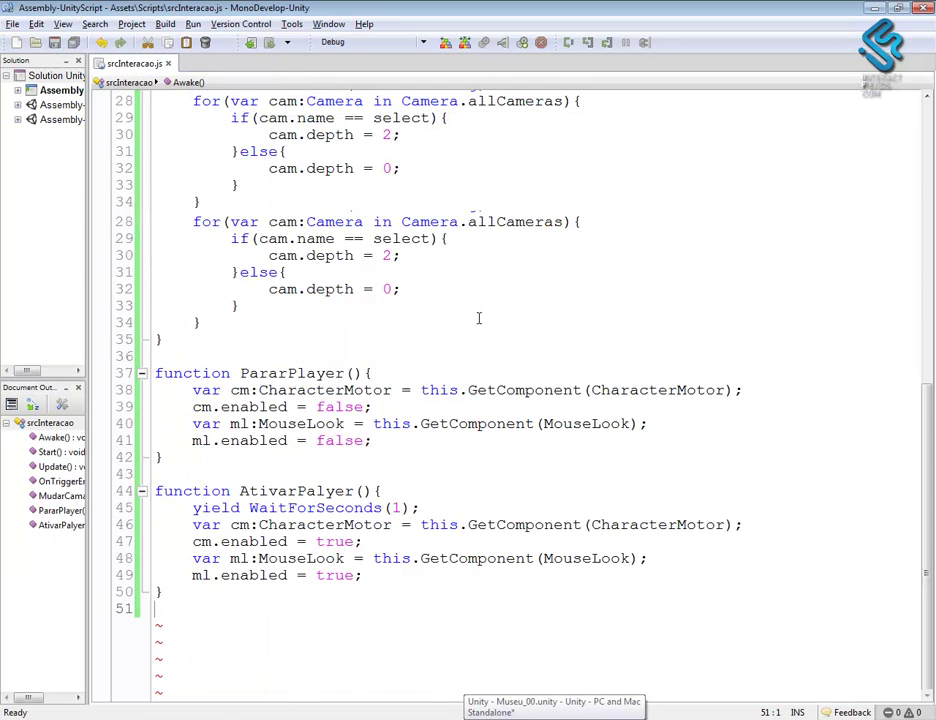
{"action": "left_click_drag", "start_coordinate": [225, 462], "coordinate": [152, 418]}
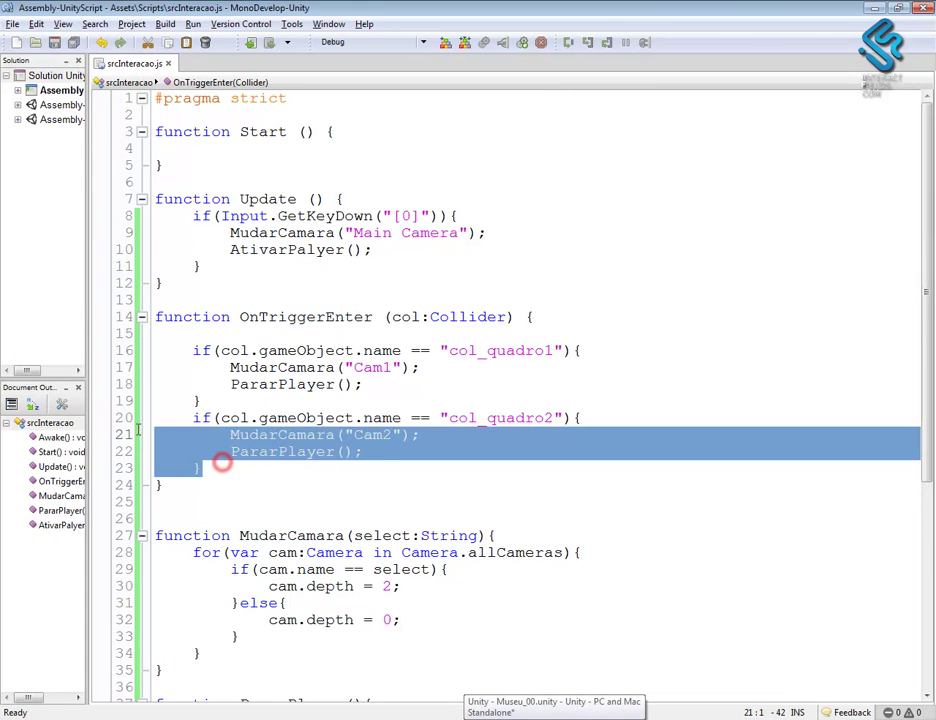
{"action": "key", "text": "ctrl+c"}
{"action": "left_click", "coordinate": [167, 333]}
{"action": "key", "text": "ctrl+v"}
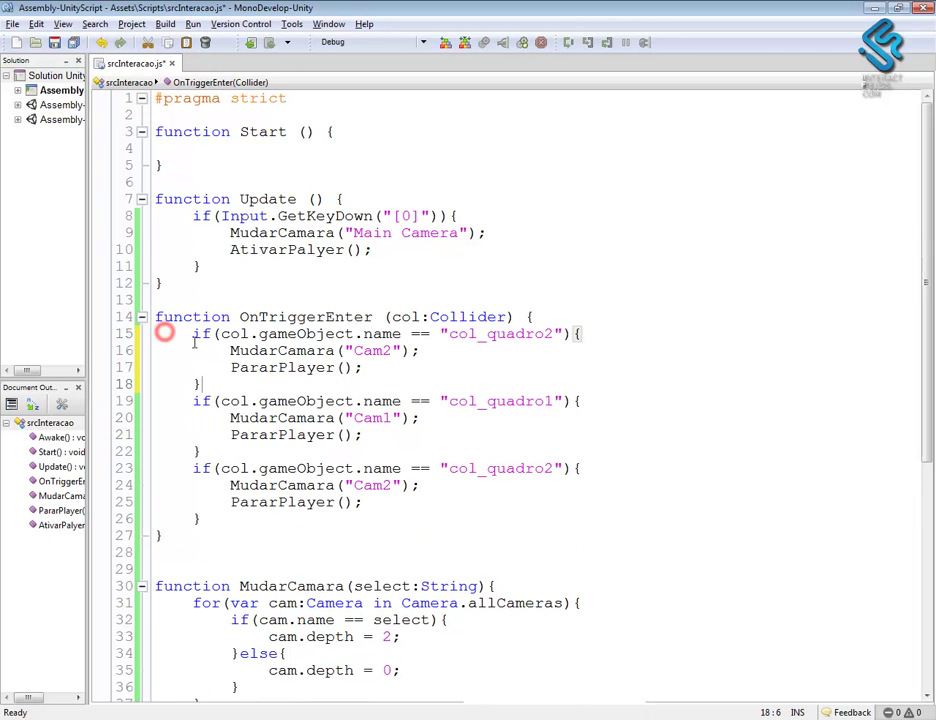
{"action": "key", "text": "Return"}
{"action": "left_click", "coordinate": [192, 334]}
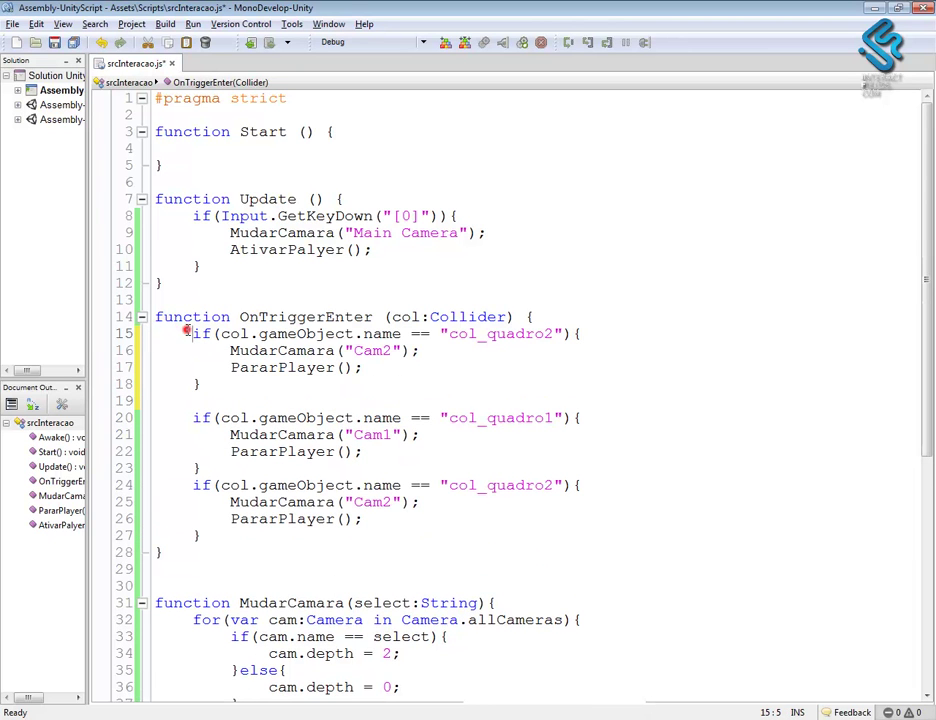
{"action": "key", "text": "Return"}
{"action": "left_click", "coordinate": [220, 419]}
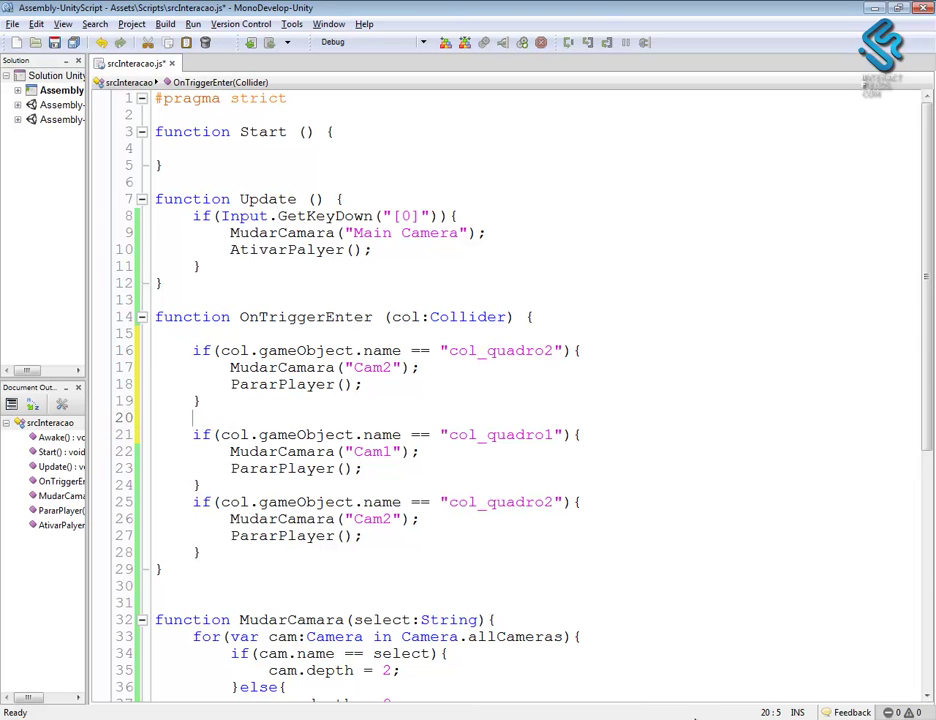
- Copy the col_porta object name from Unity's Inspector and select col_quadro2 in the duplicate
{"action": "key", "text": "alt+Tab"}
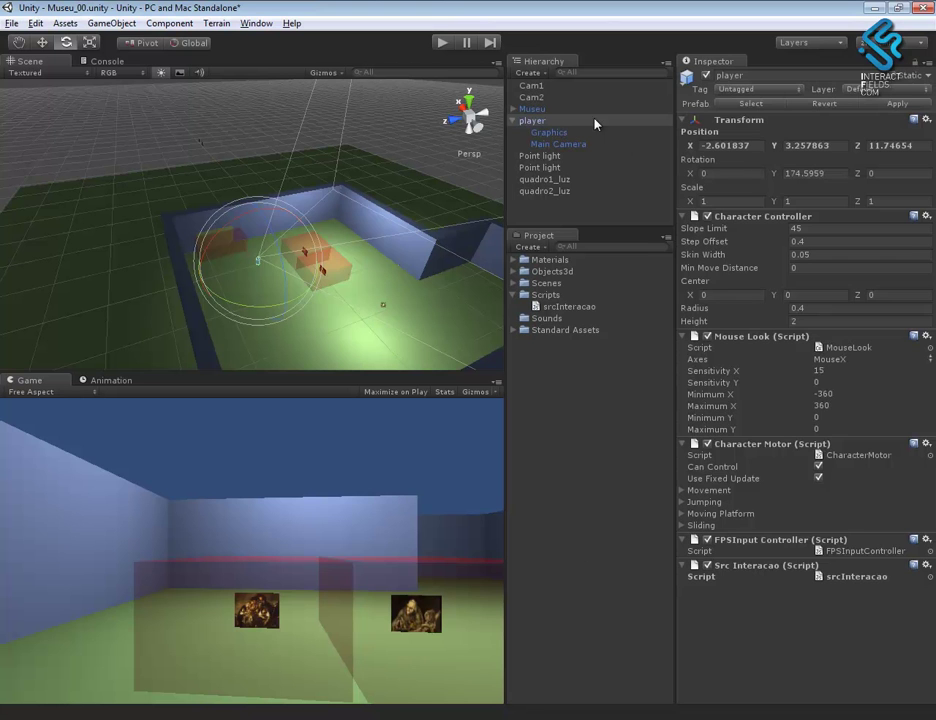
{"action": "left_click", "coordinate": [515, 109]}
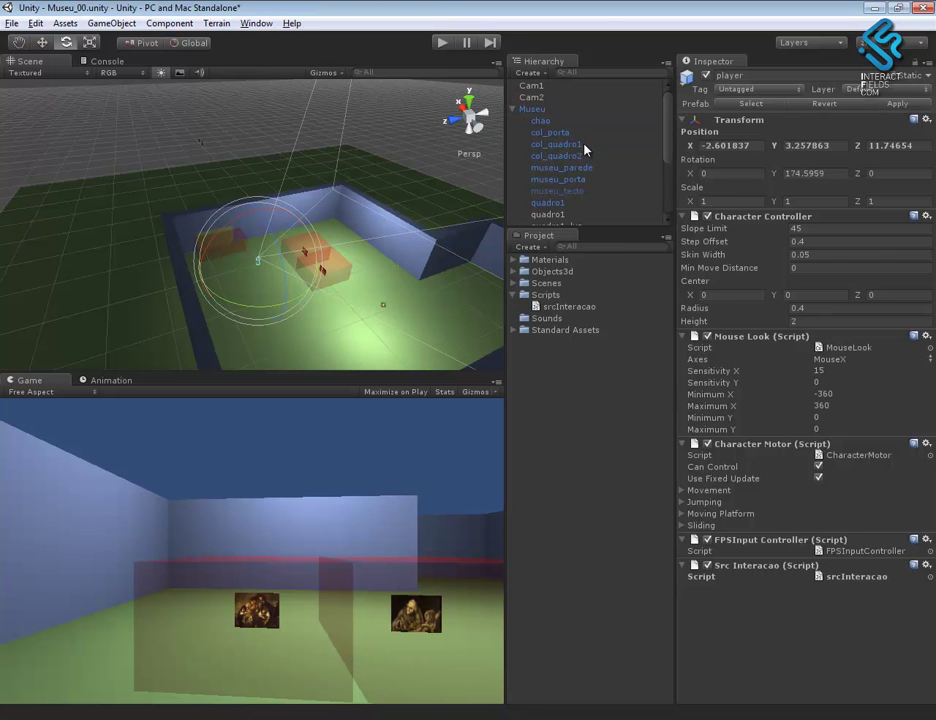
{"action": "left_click", "coordinate": [550, 132]}
{"action": "left_click", "coordinate": [765, 76]}
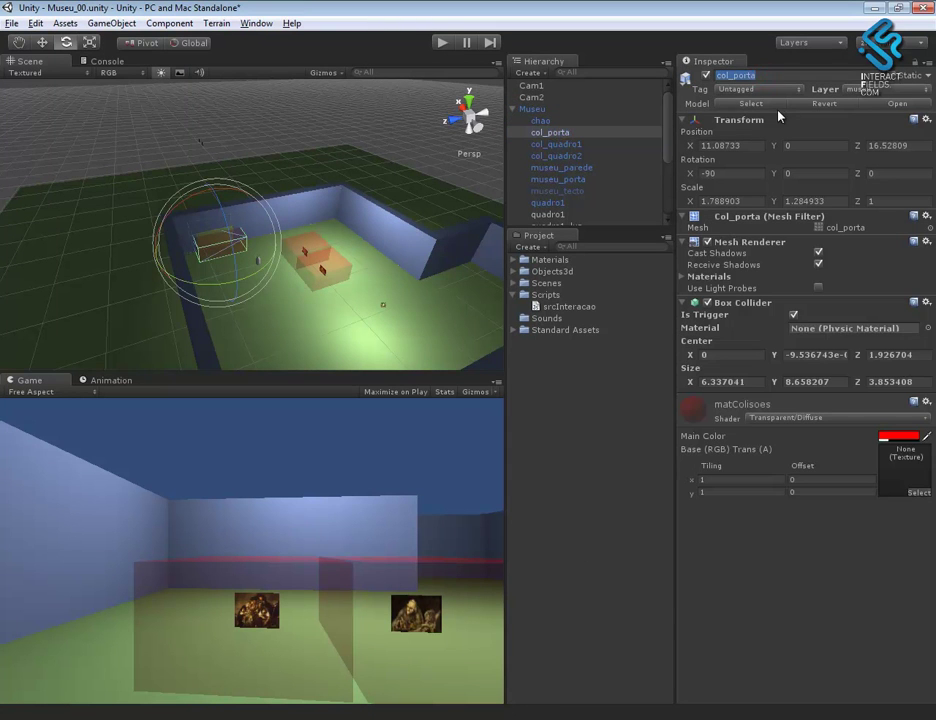
{"action": "key", "text": "alt+Tab"}
{"action": "double_click", "coordinate": [515, 351]}
- Paste col_porta into the condition and delete the block's MudarCamara and PararPlayer lines
{"action": "key", "text": "ctrl+v"}
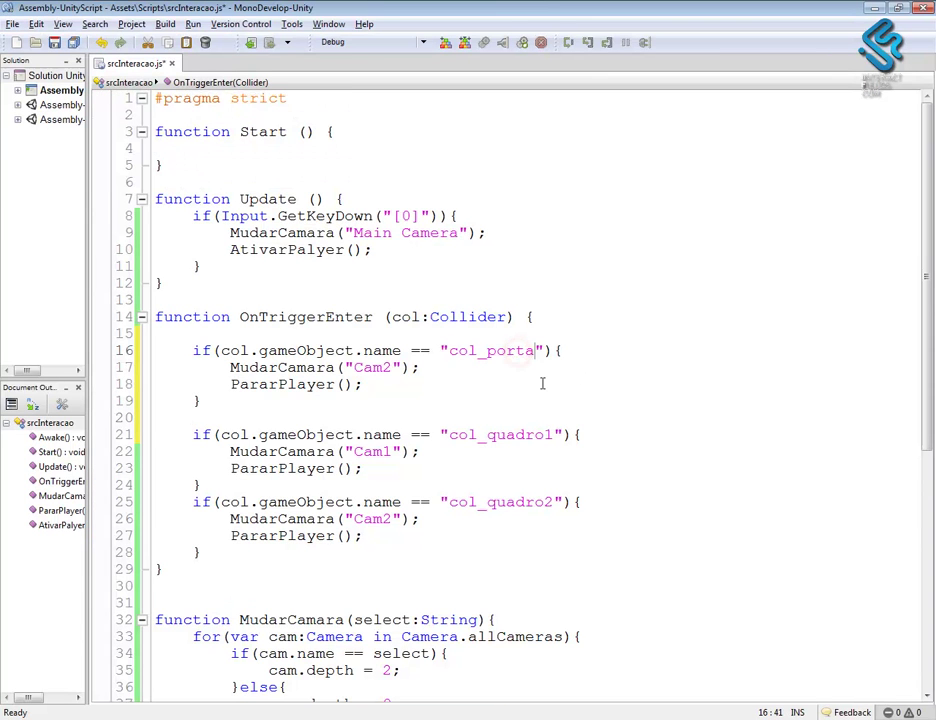
{"action": "left_click_drag", "start_coordinate": [380, 386], "coordinate": [230, 368]}
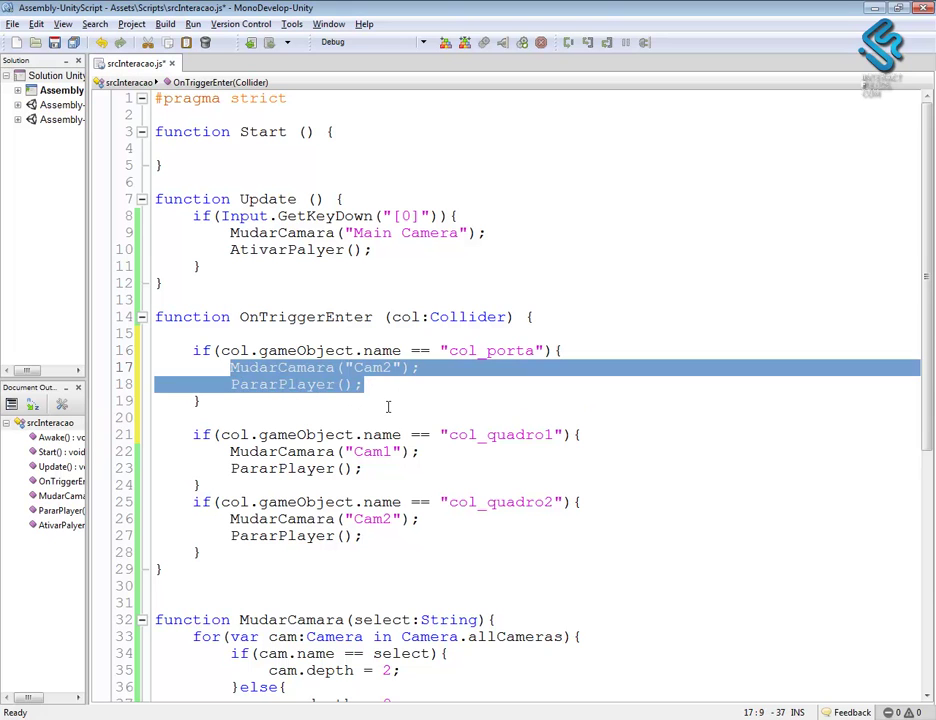
{"action": "key", "text": "Delete"}
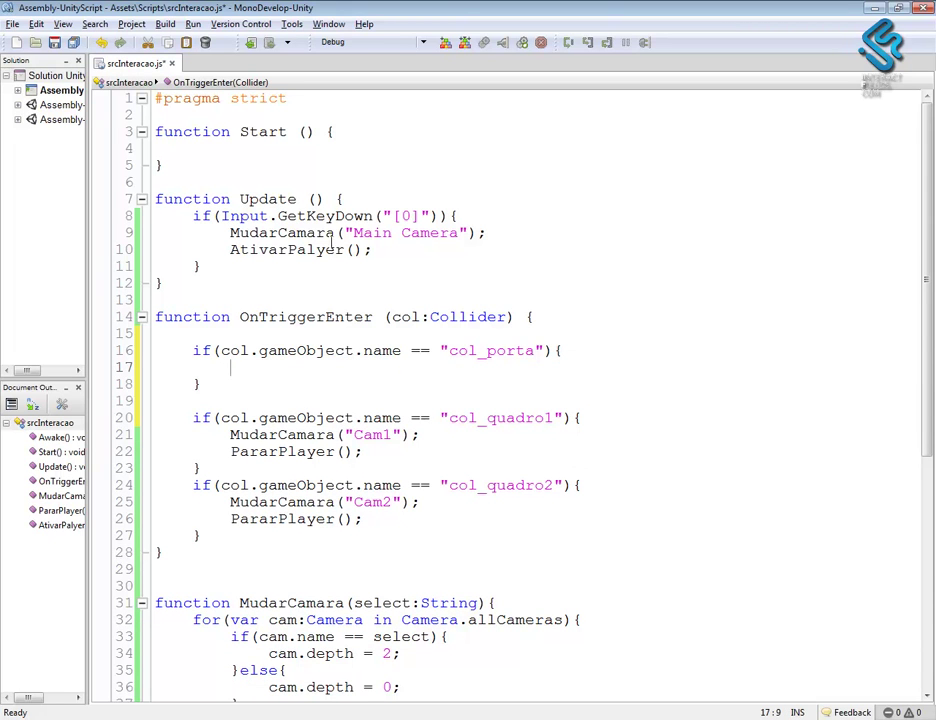
{"action": "left_click", "coordinate": [485, 353]}
{"action": "double_click", "coordinate": [485, 353]}
{"action": "left_click", "coordinate": [258, 367]}
- Type var porta:GameObject = GameObject.Find(" on the empty line of the col_porta block
{"action": "type", "text": "VAR"}
{"action": "key", "text": "BackSpace"}
{"action": "key", "text": "BackSpace"}
{"action": "key", "text": "BackSpace"}
{"action": "key", "text": "Caps_Lock"}
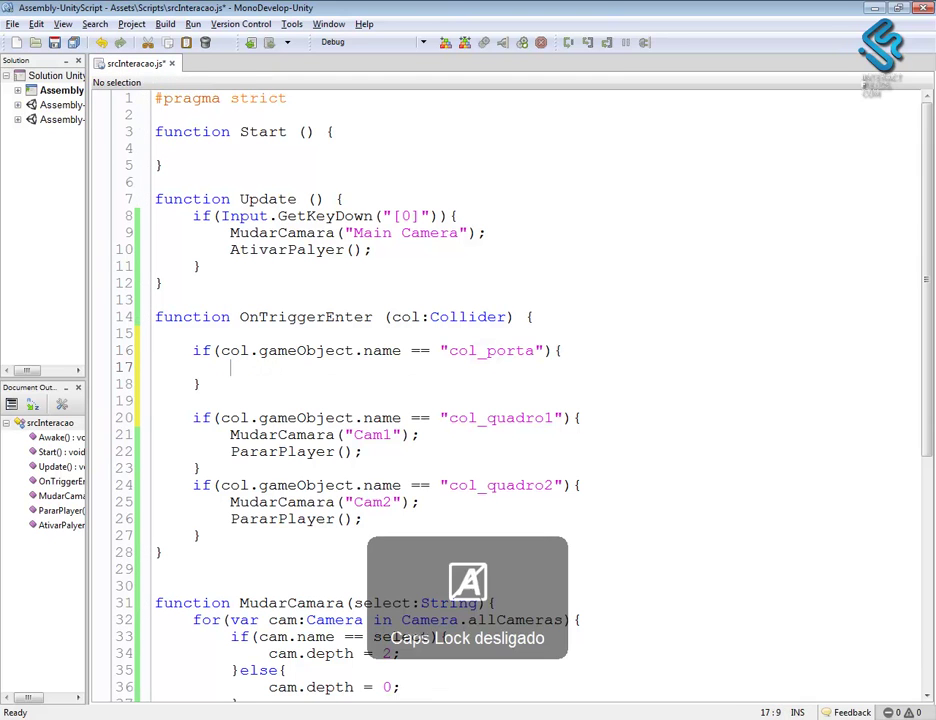
{"action": "type", "text": "var"}
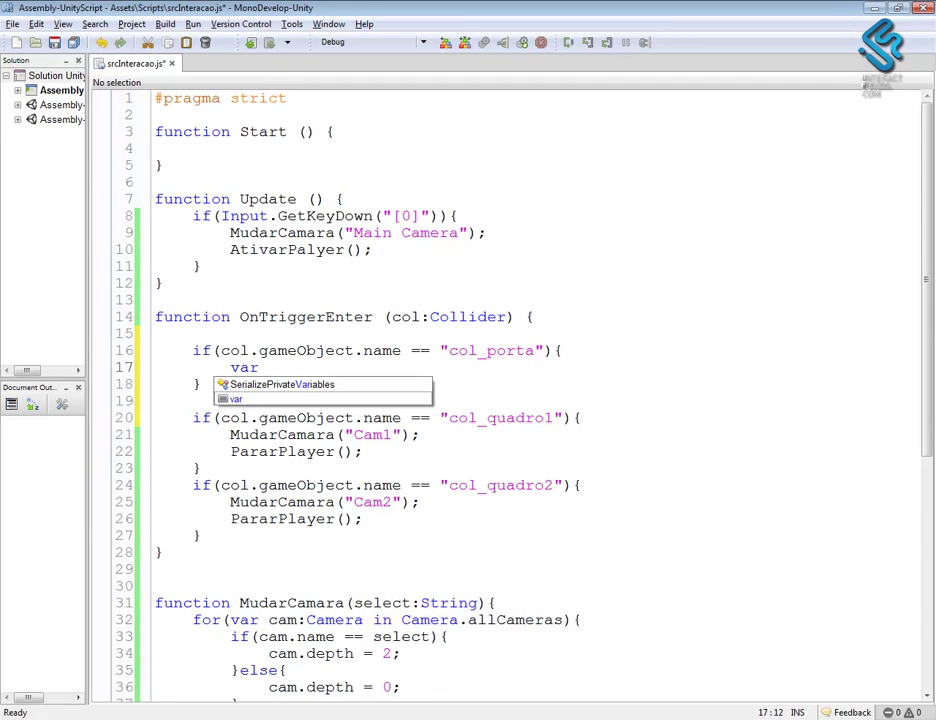
{"action": "type", "text": " porta"}
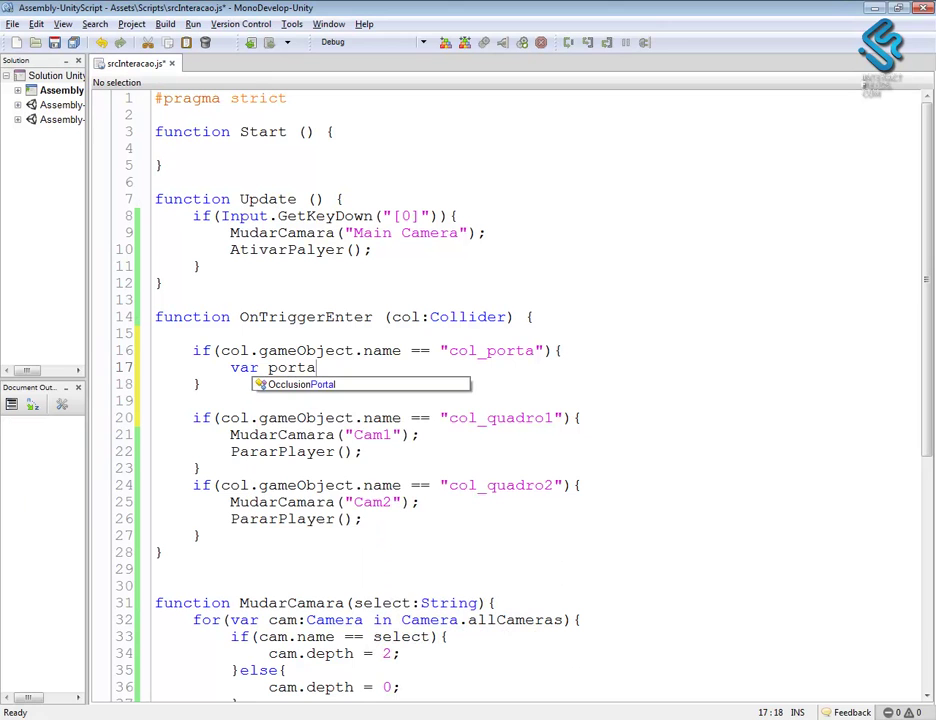
{"action": "type", "text": ":Game"}
{"action": "key", "text": "Caps_Lock"}
{"action": "type", "text": "O"}
{"action": "key", "text": "Caps_Lock"}
{"action": "type", "text": "bject"}
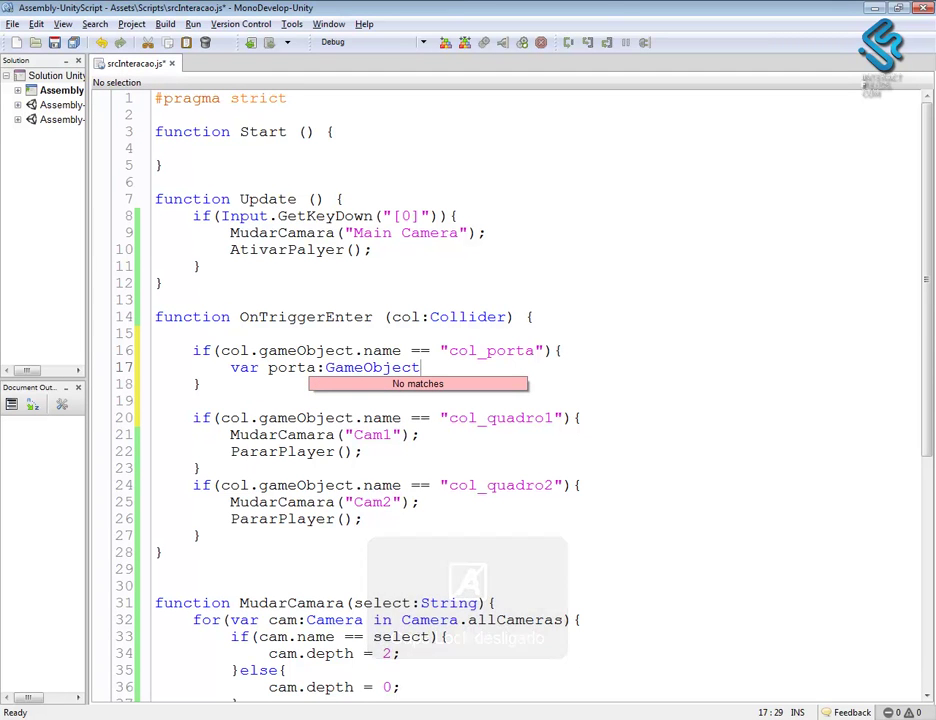
{"action": "type", "text": " ="}
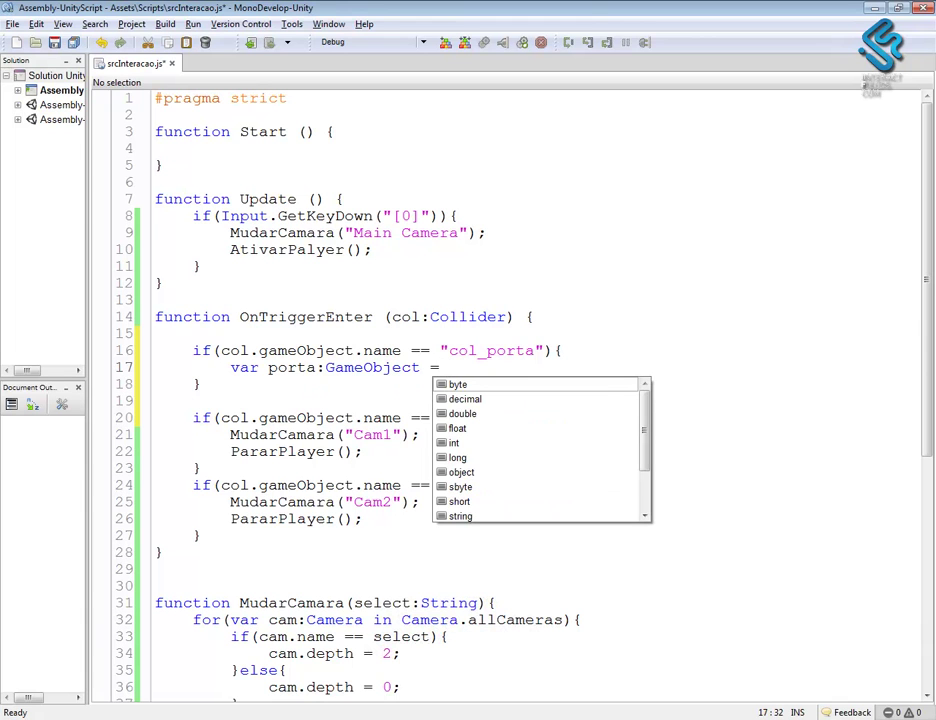
{"action": "key", "text": "Caps_Lock"}
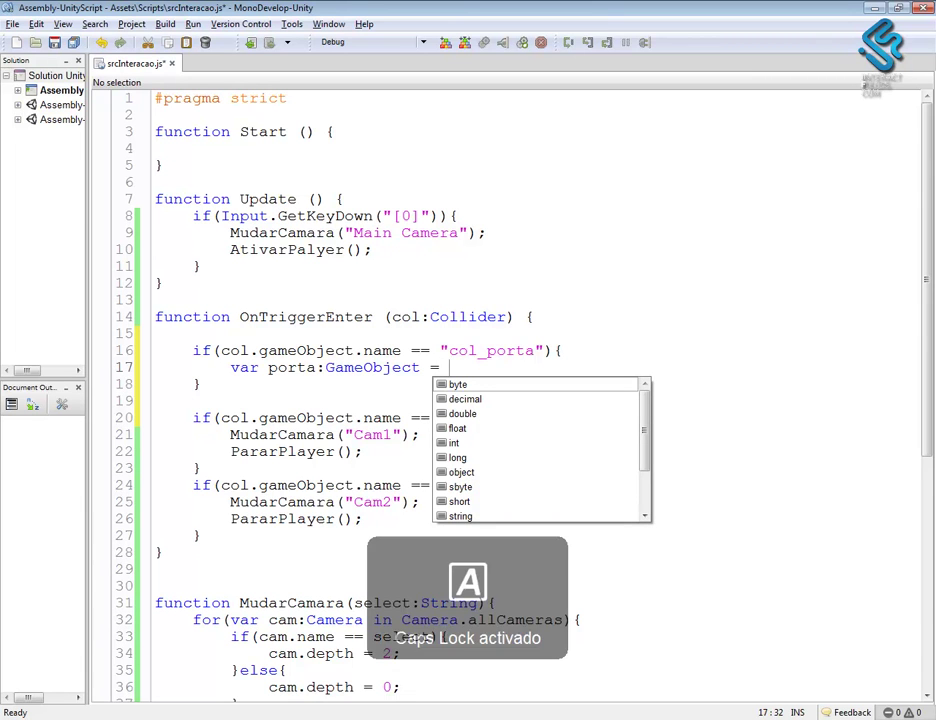
{"action": "type", "text": "G"}
{"action": "key", "text": "Caps_Lock"}
{"action": "type", "text": "ameObject."}
{"action": "key", "text": "Caps_Lock"}
{"action": "type", "text": "F"}
{"action": "key", "text": "Caps_Lock"}
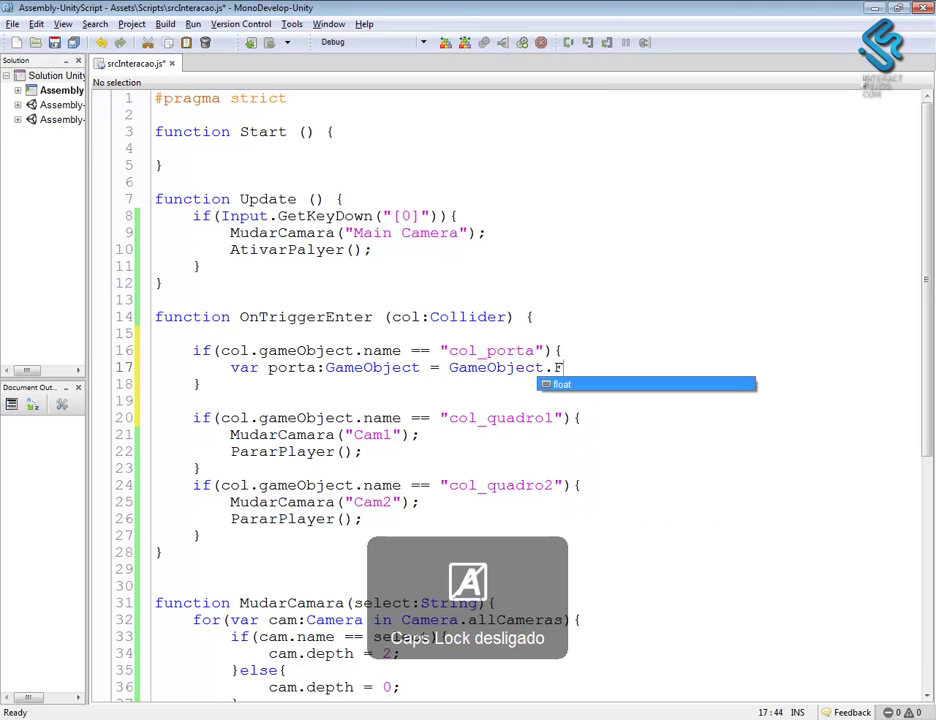
{"action": "type", "text": "ind(\""}
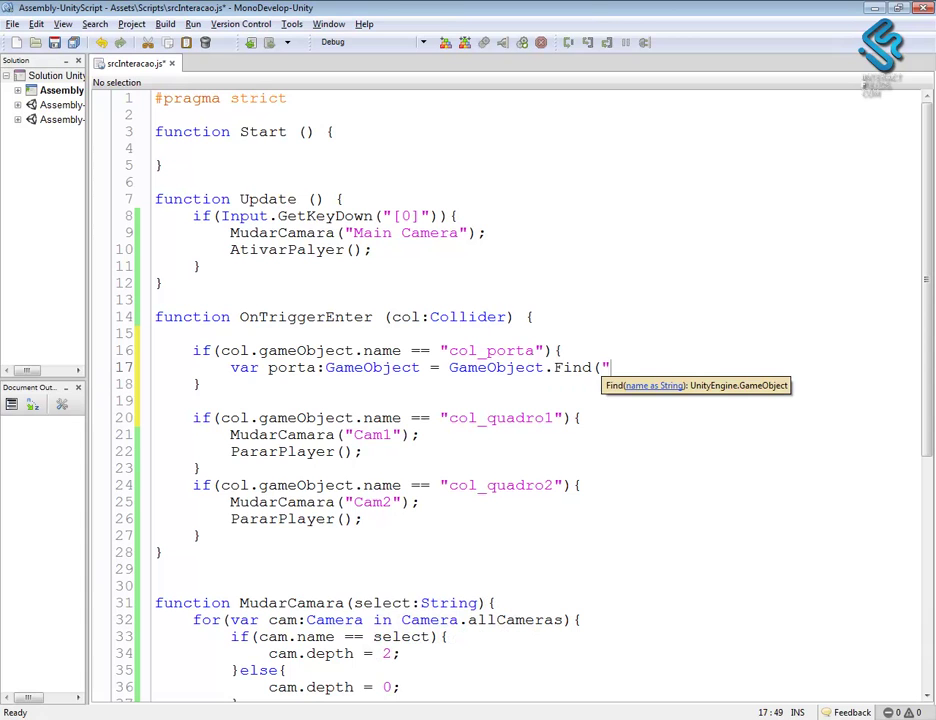
- Copy the Museu object's name from Unity's Inspector
{"action": "key", "text": "alt+Tab"}
{"action": "key", "text": "alt+Tab"}
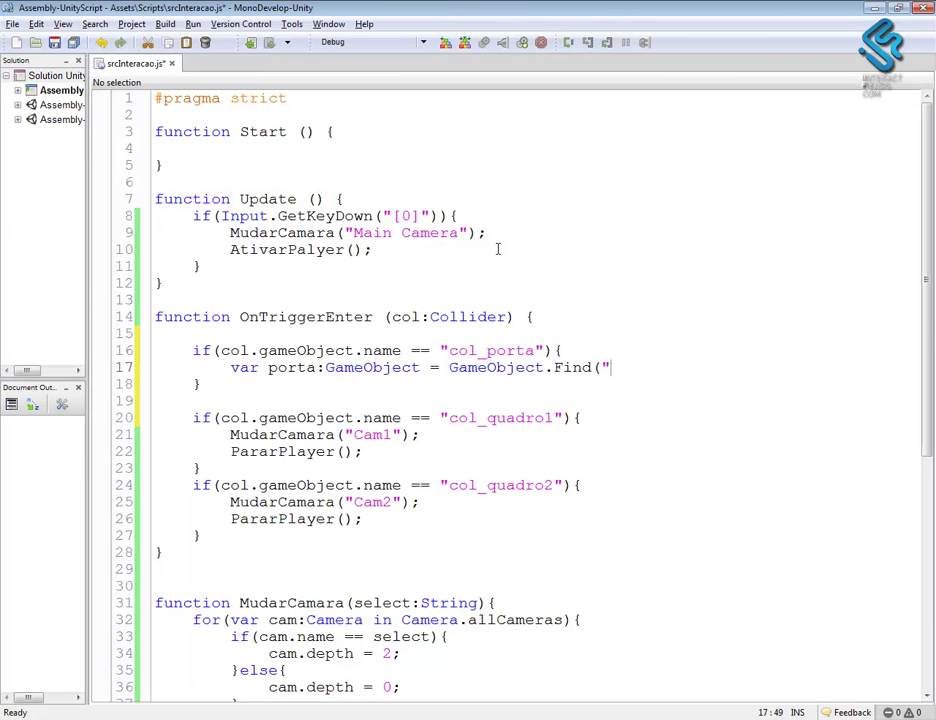
{"action": "left_click", "coordinate": [326, 368]}
{"action": "double_click", "coordinate": [297, 368]}
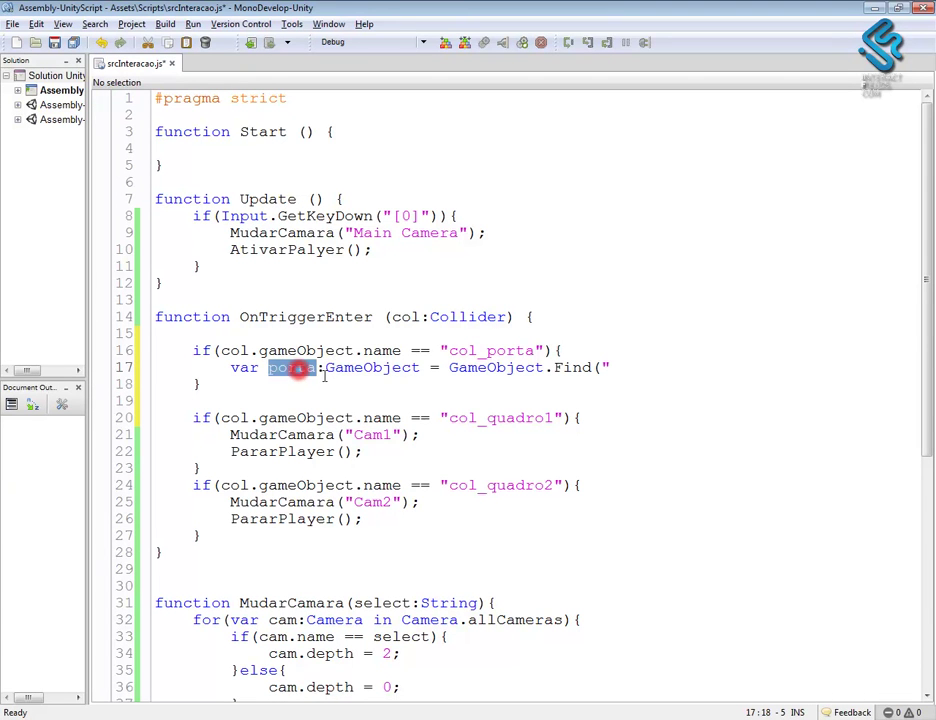
{"action": "key", "text": "alt+Tab"}
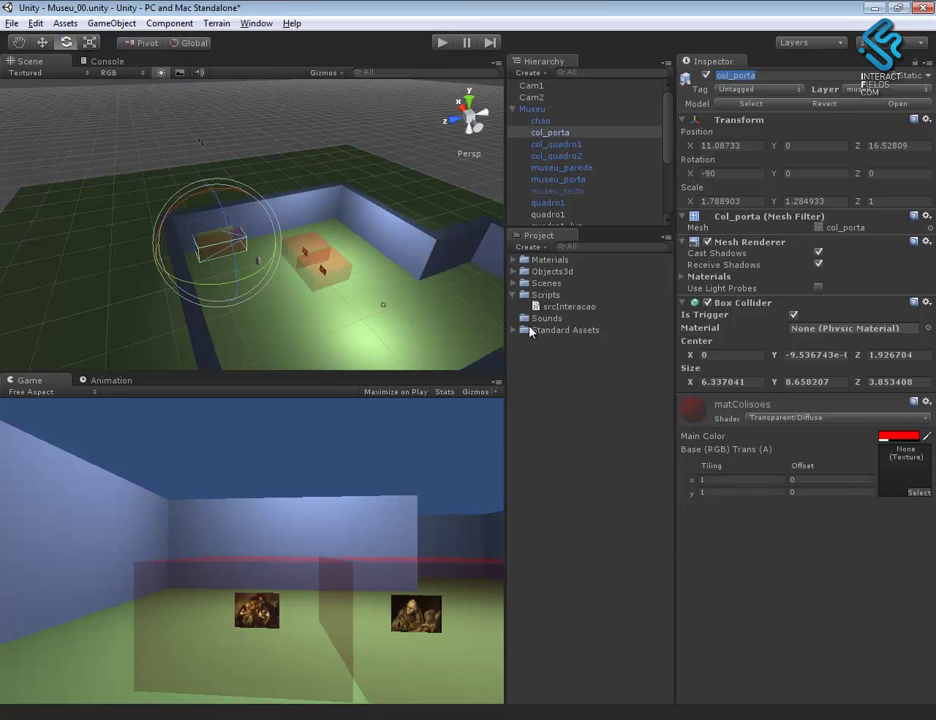
{"action": "left_click", "coordinate": [554, 110]}
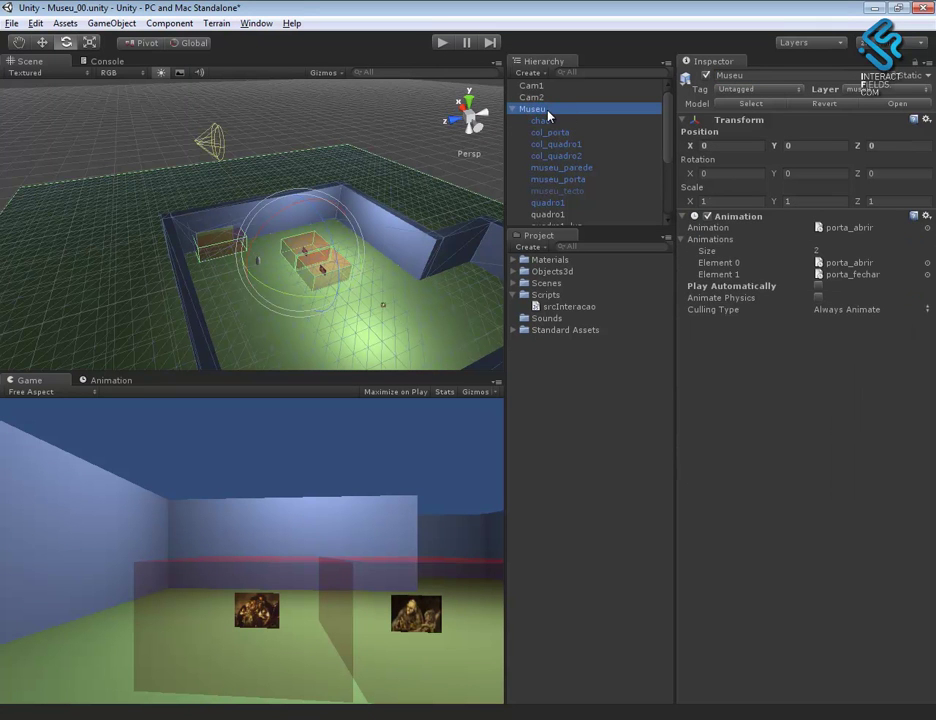
{"action": "left_click", "coordinate": [750, 75]}
{"action": "key", "text": "ctrl+c"}
{"action": "key", "text": "alt+Tab"}
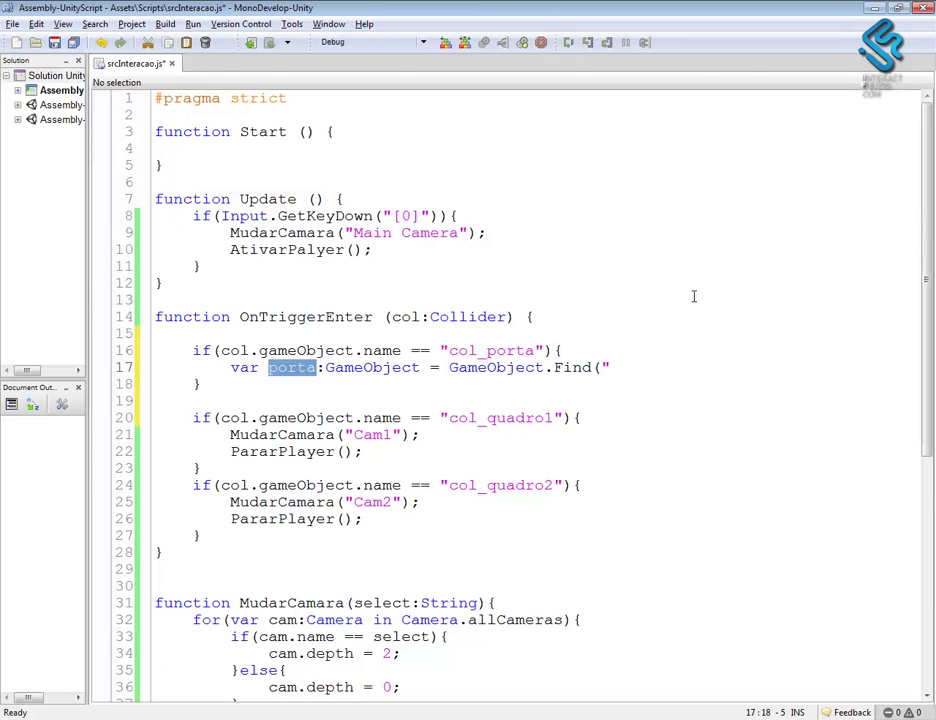
- Complete the statement as GameObject.Find("Museu");
{"action": "left_click", "coordinate": [621, 367]}
{"action": "key", "text": "ctrl+v"}
{"action": "type", "text": "\");"}
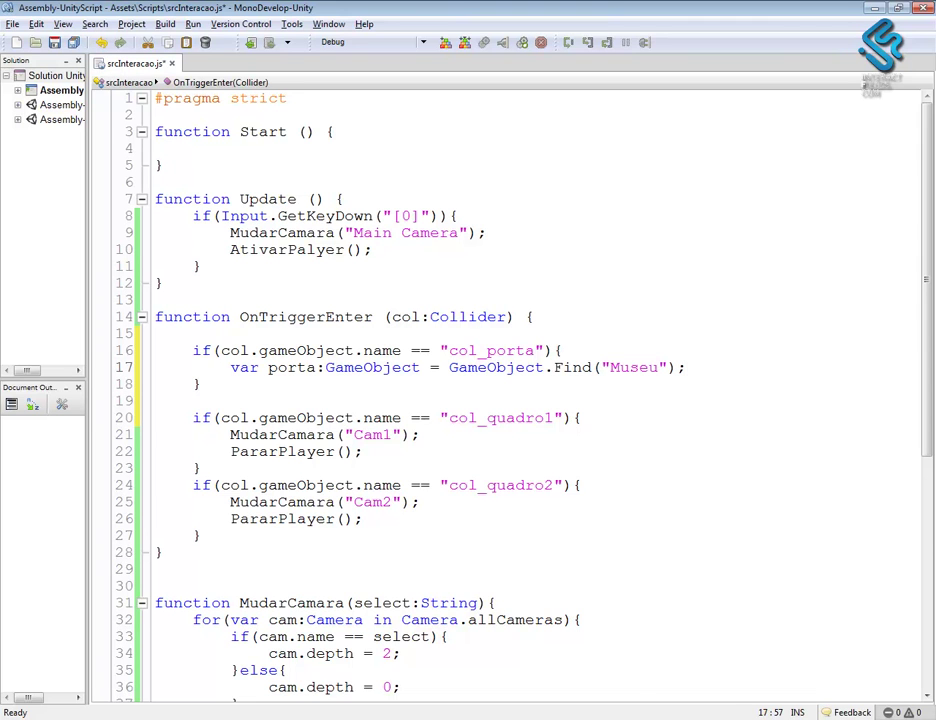
{"action": "key", "text": "Return"}
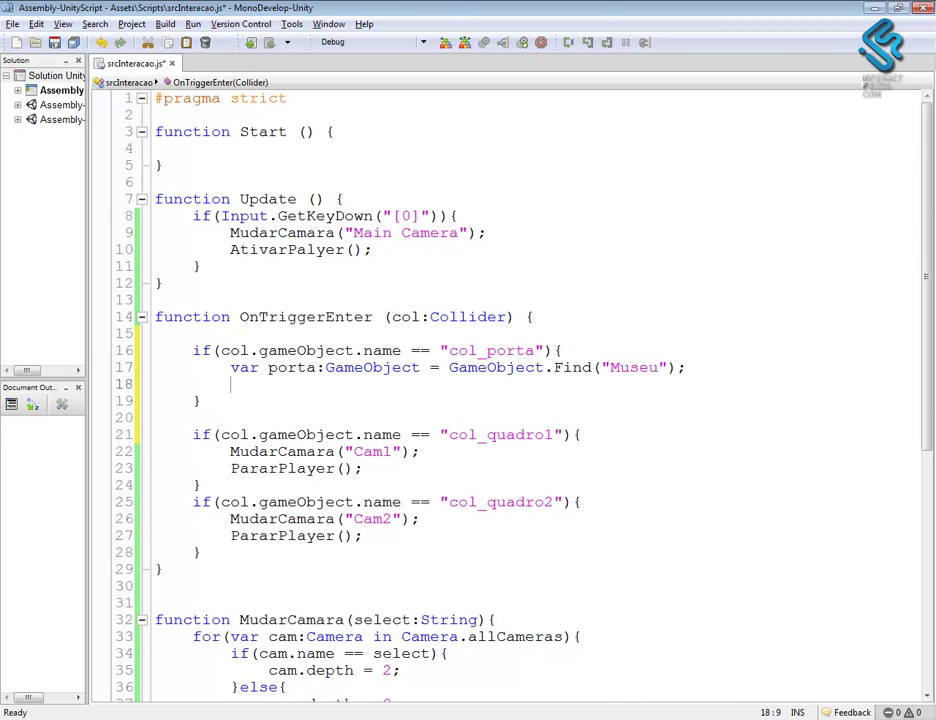
- Add the line porta.animation[""].speed = 1.0; below the Find statement
{"action": "type", "text": "porta.an"}
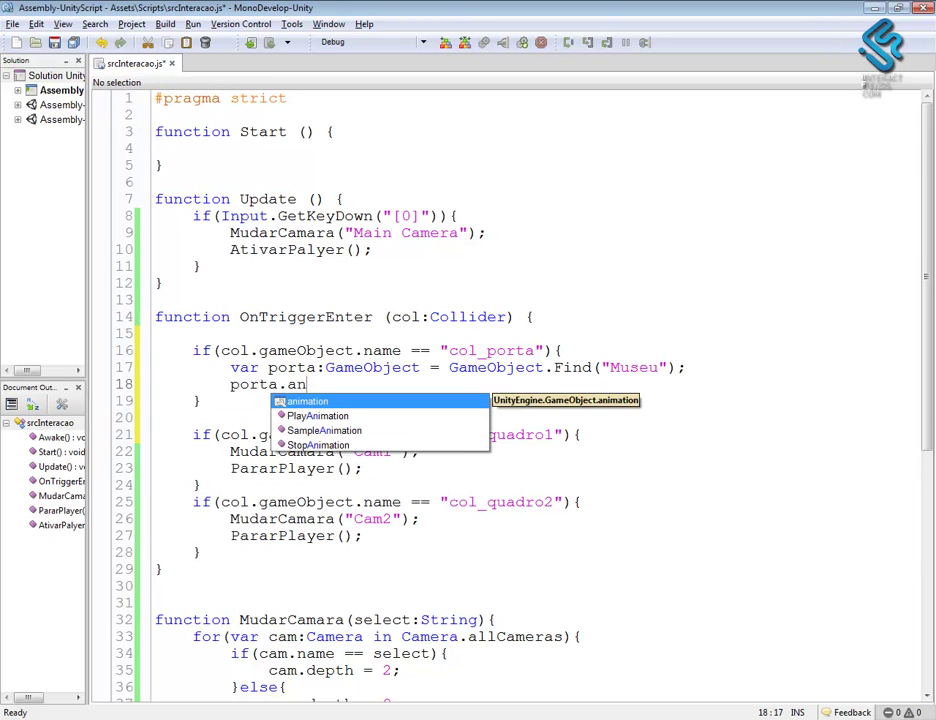
{"action": "key", "text": "Return"}
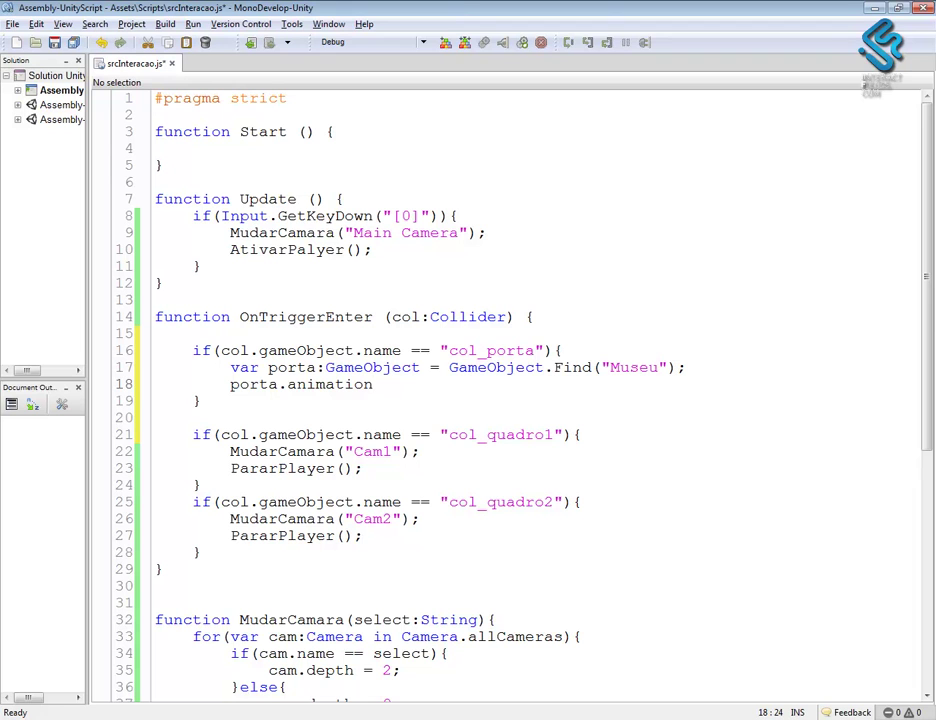
{"action": "type", "text": "["}
{"action": "type", "text": "\"\""}
{"action": "type", "text": "]"}
{"action": "type", "text": ".spe"}
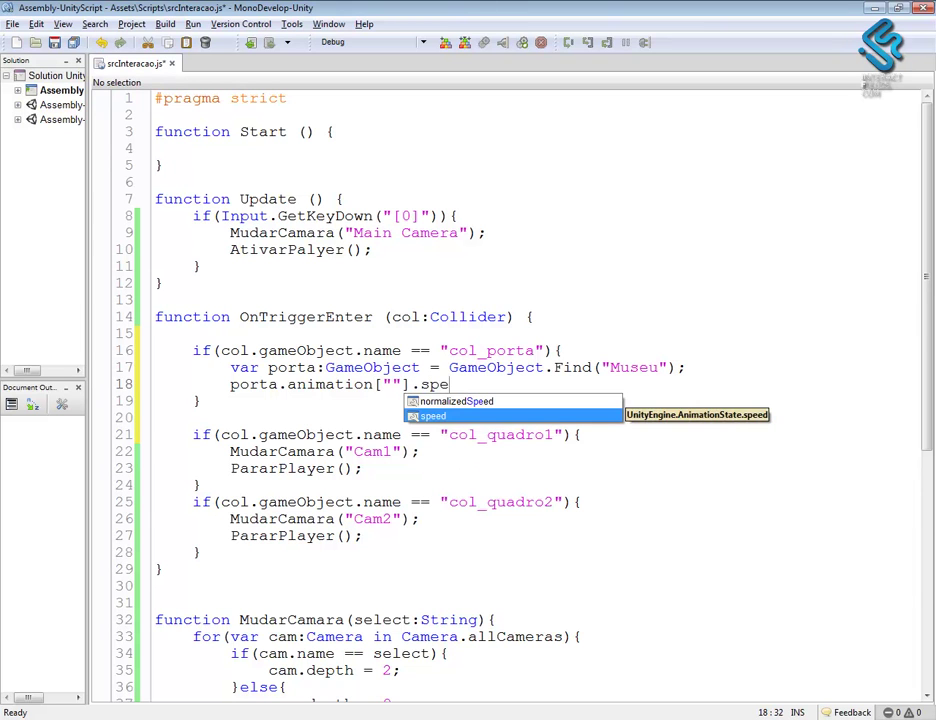
{"action": "key", "text": "Return"}
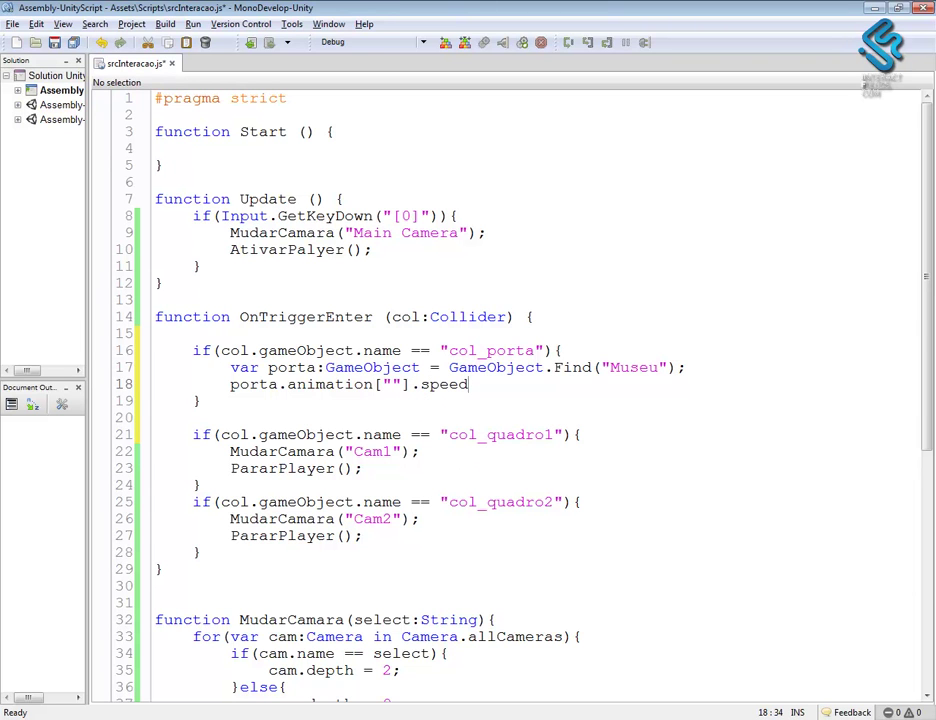
{"action": "type", "text": "="}
{"action": "key", "text": "BackSpace"}
{"action": "key", "text": "BackSpace"}
{"action": "type", "text": "1.0;"}
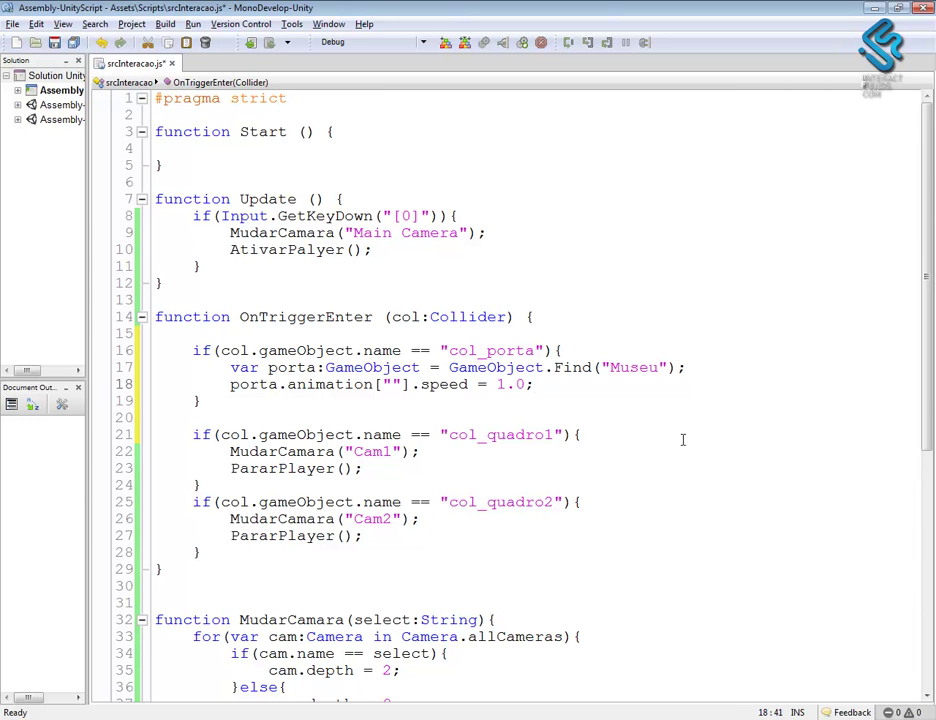
{"action": "key", "text": "Return"}
{"action": "left_click_drag", "start_coordinate": [535, 385], "coordinate": [231, 389]}
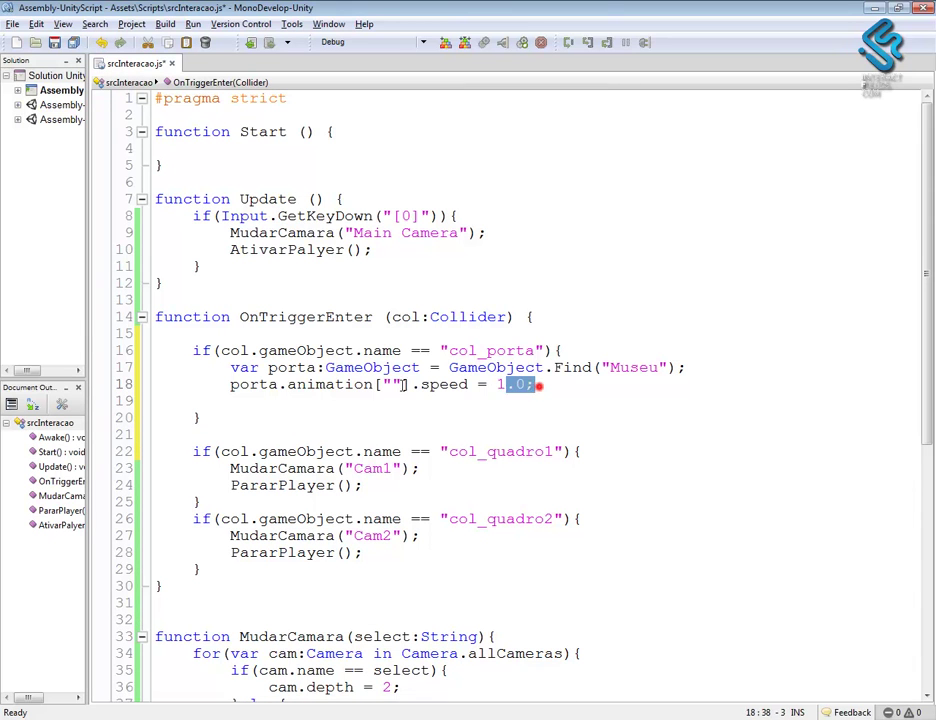
- Duplicate the speed line and turn the copy into porta.animation.Play("");
{"action": "key", "text": "ctrl+c"}
{"action": "left_click", "coordinate": [250, 401]}
{"action": "key", "text": "ctrl+v"}
{"action": "double_click", "coordinate": [440, 402]}
{"action": "type", "text": "y"}
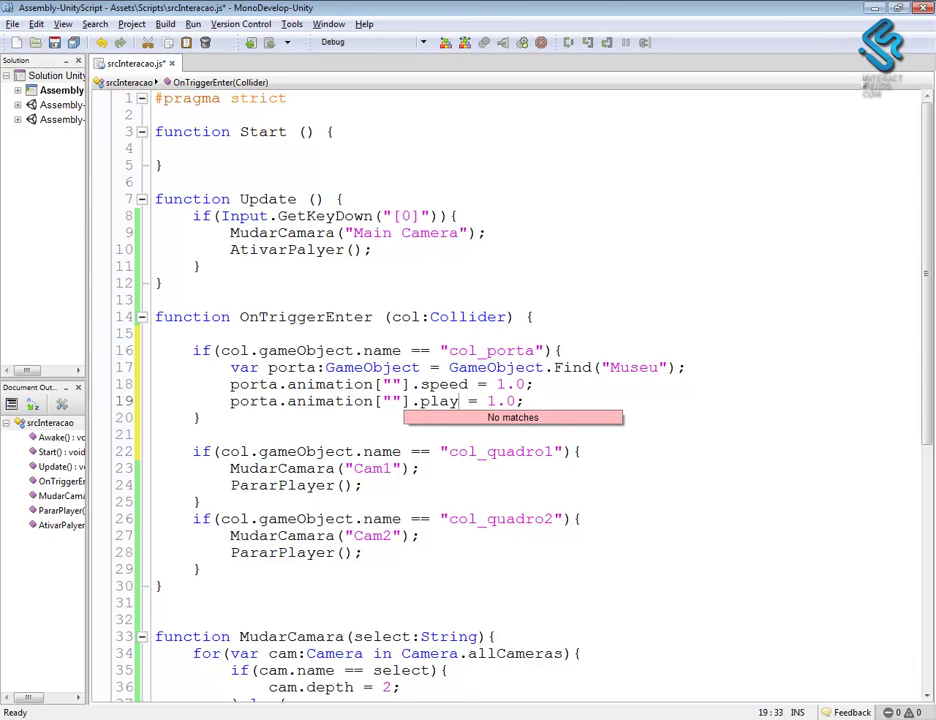
{"action": "key", "text": "BackSpace"}
{"action": "key", "text": "BackSpace"}
{"action": "key", "text": "BackSpace"}
{"action": "key", "text": "BackSpace"}
{"action": "key", "text": "BackSpace"}
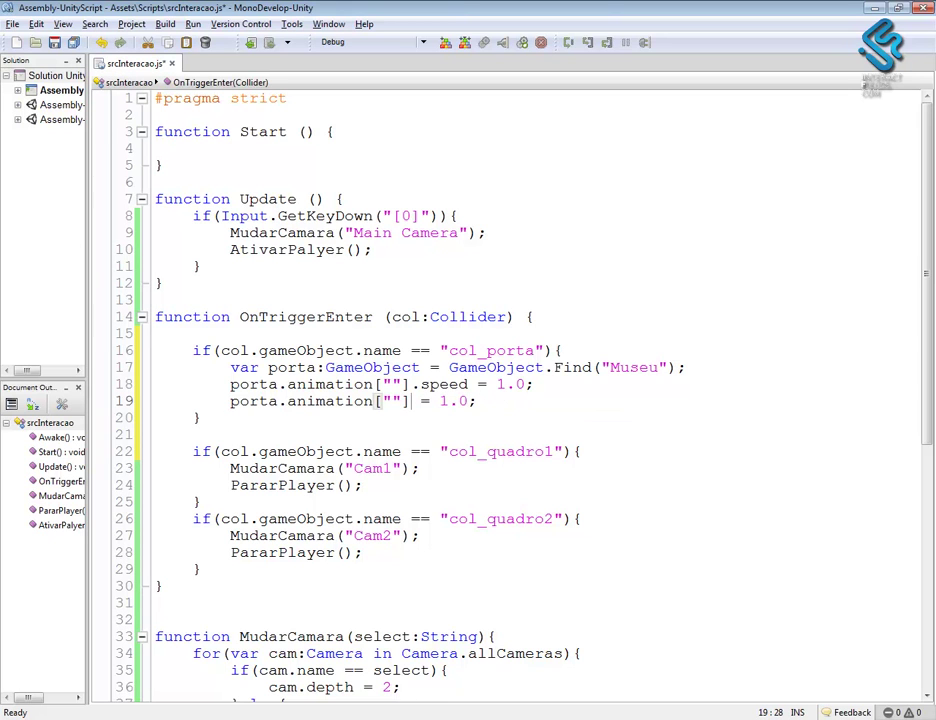
{"action": "key", "text": "shift+Left"}
{"action": "key", "text": "shift+Left"}
{"action": "key", "text": "shift+Left"}
{"action": "key", "text": "shift+Left"}
{"action": "key", "text": "BackSpace"}
{"action": "type", "text": ".P"}
{"action": "key", "text": "Caps_Lock"}
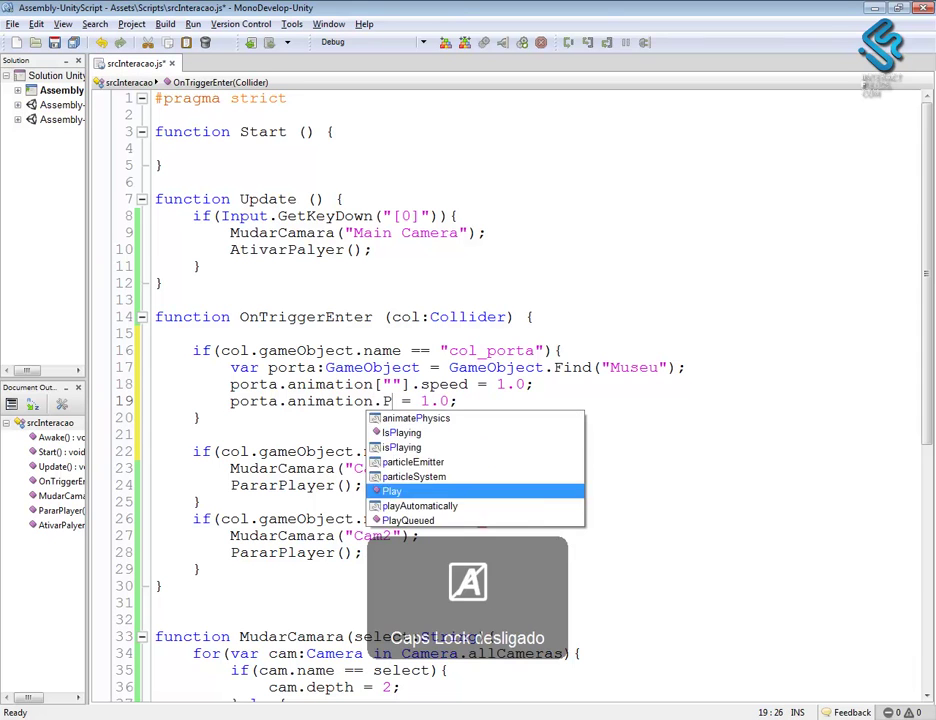
{"action": "type", "text": "la"}
{"action": "key", "text": "Return"}
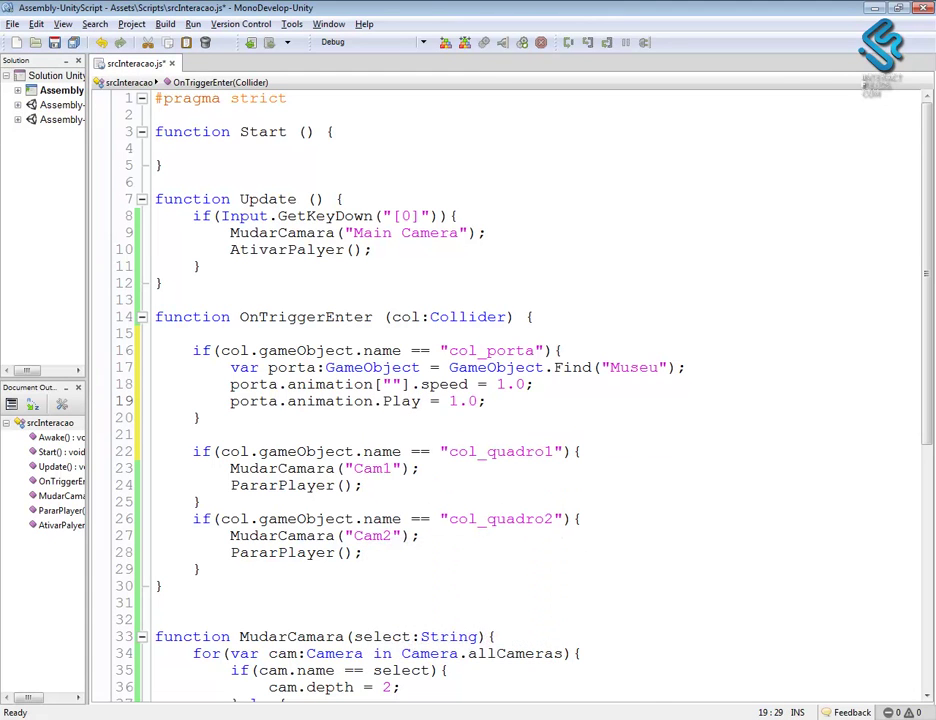
{"action": "type", "text": "(\""}
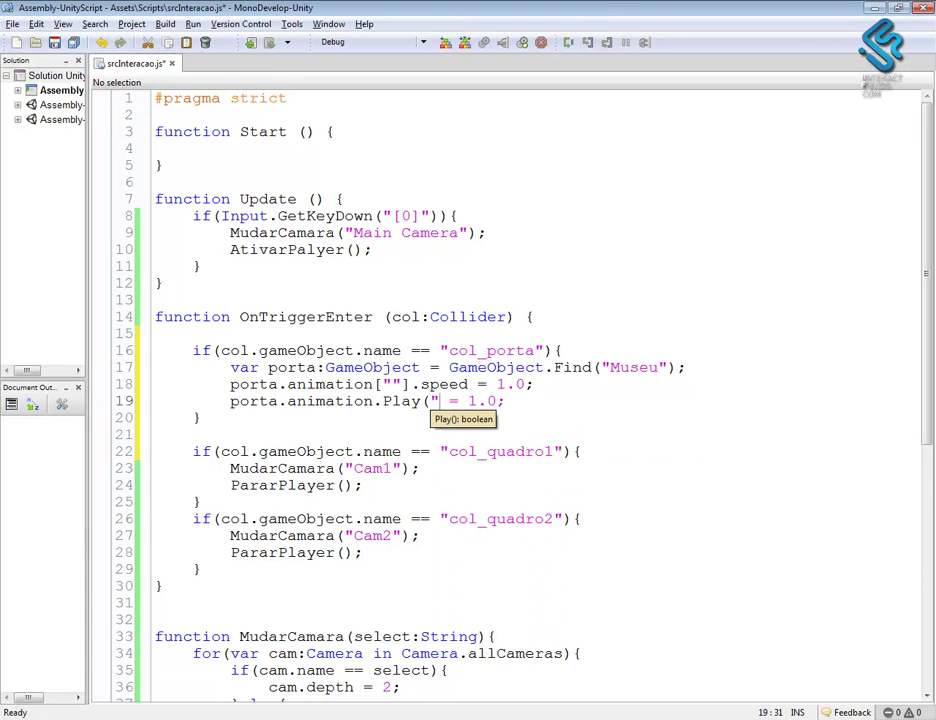
{"action": "type", "text": "\");"}
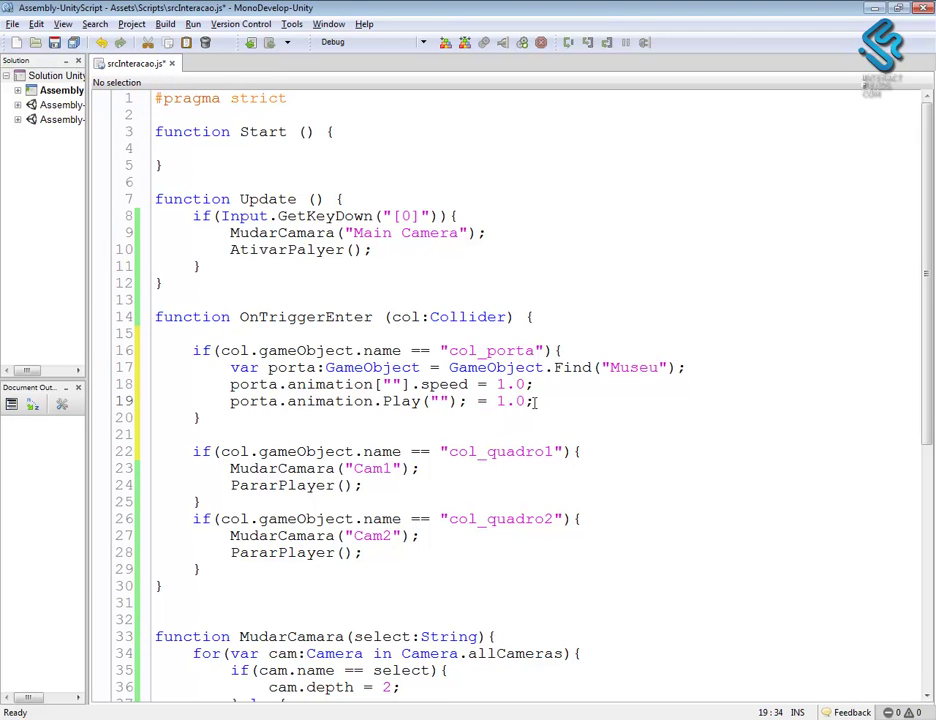
- Remove the leftover = 1.0 from the Play line on line 19
{"action": "left_click", "coordinate": [536, 401], "text": "shift"}
{"action": "key", "text": "Delete"}
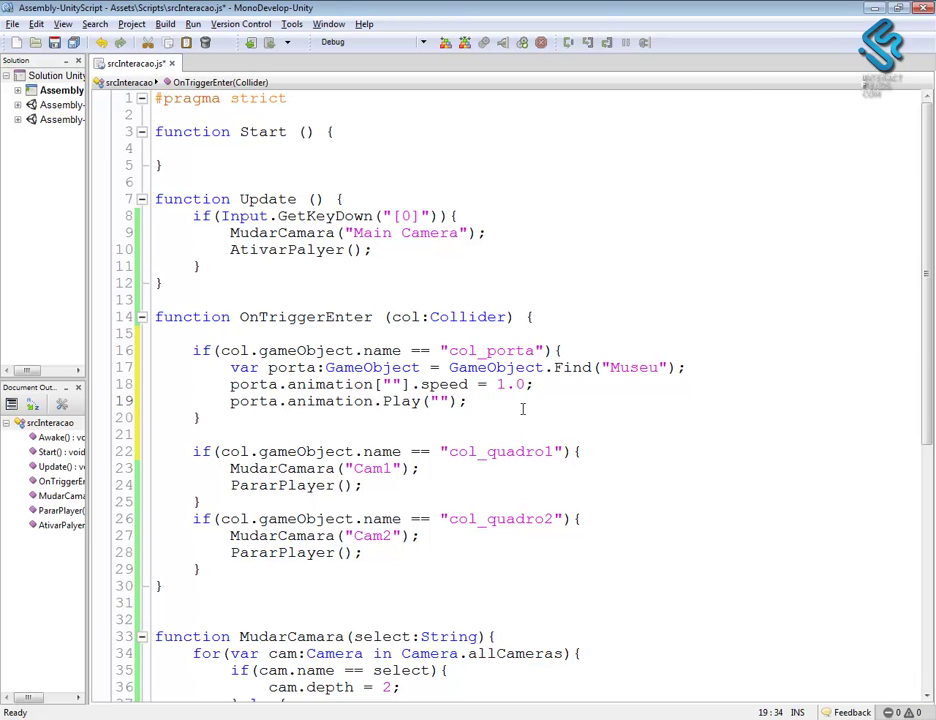
{"action": "double_click", "coordinate": [292, 384]}
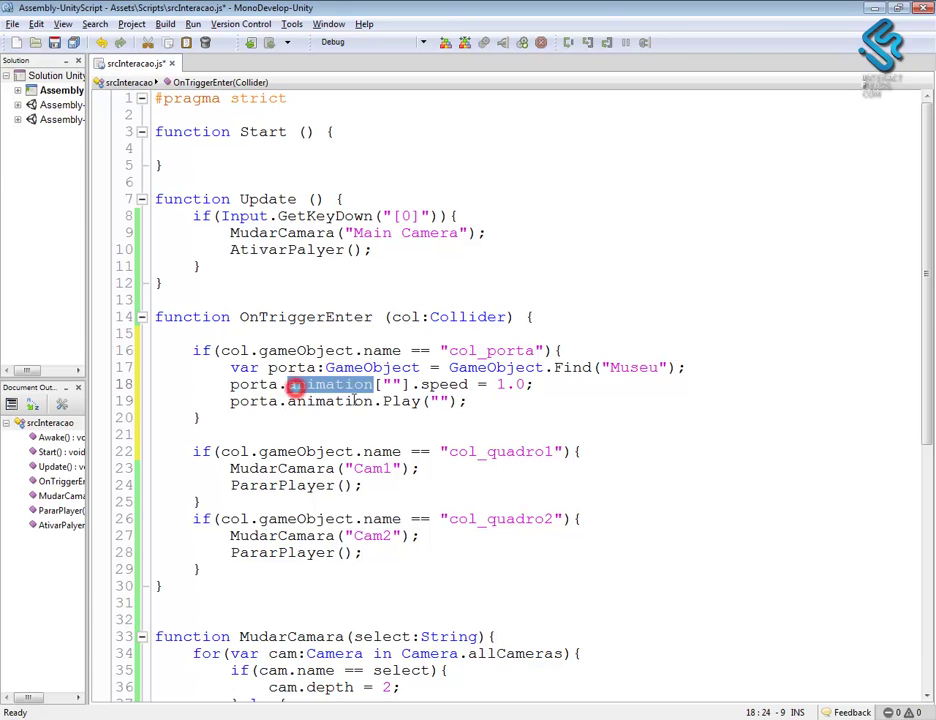
{"action": "left_click", "coordinate": [366, 400]}
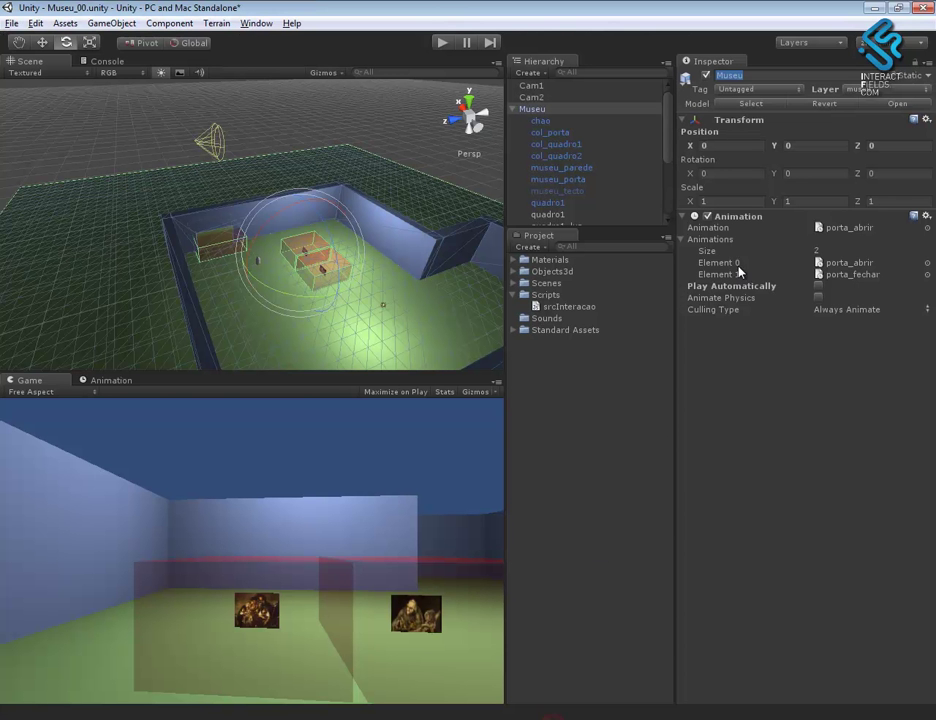
- Locate Museu's porta_abrir clip and type porta_abrir into line 18's animation quotes
{"action": "left_click", "coordinate": [840, 263]}
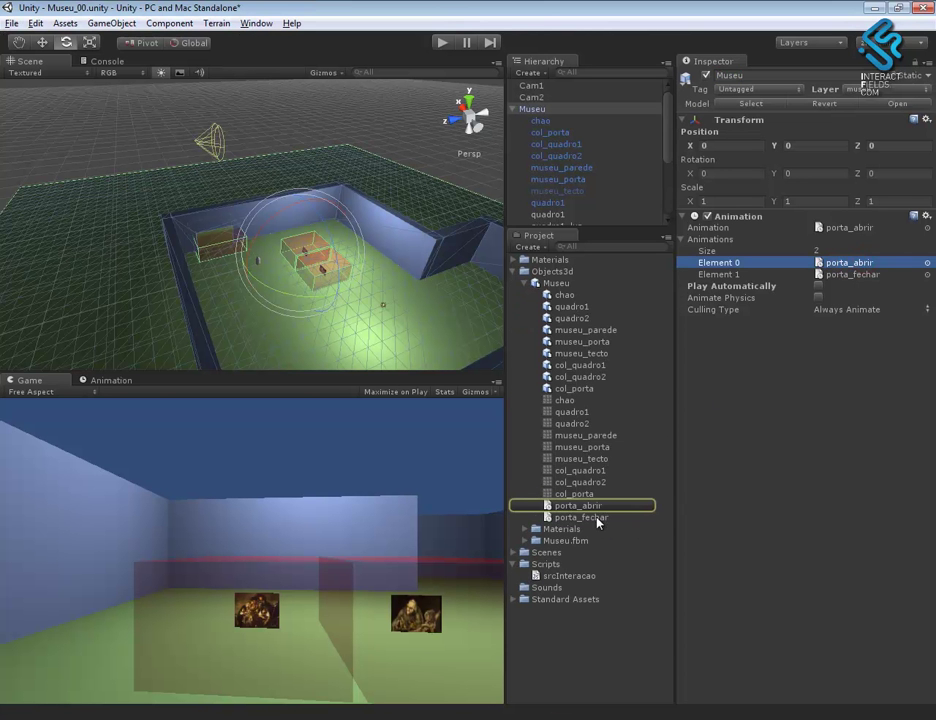
{"action": "left_click", "coordinate": [588, 507]}
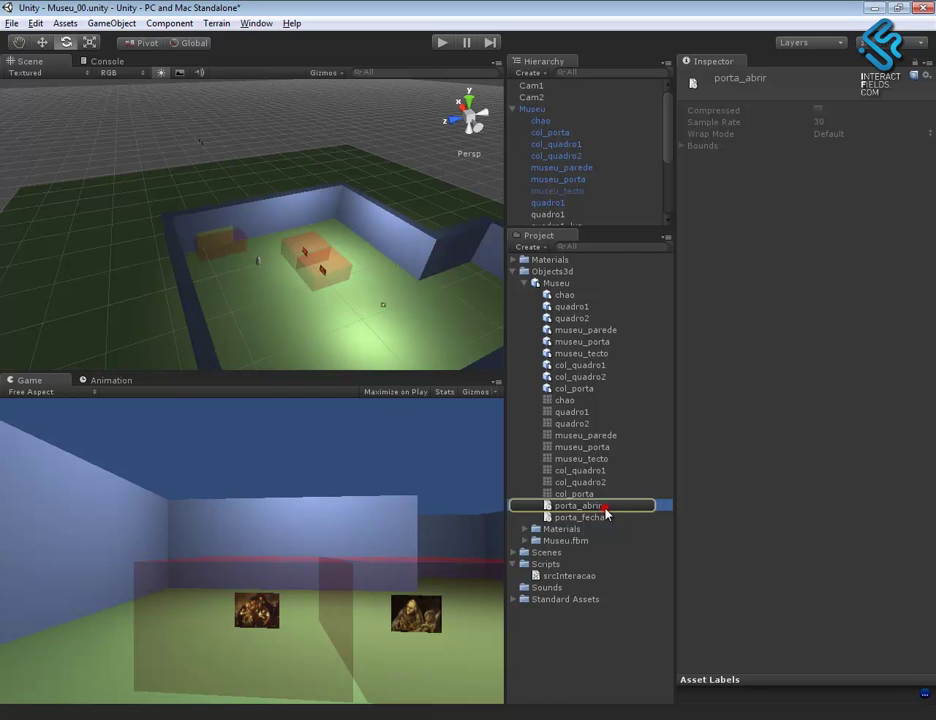
{"action": "key", "text": "alt+Tab"}
{"action": "key", "text": "alt+Tab"}
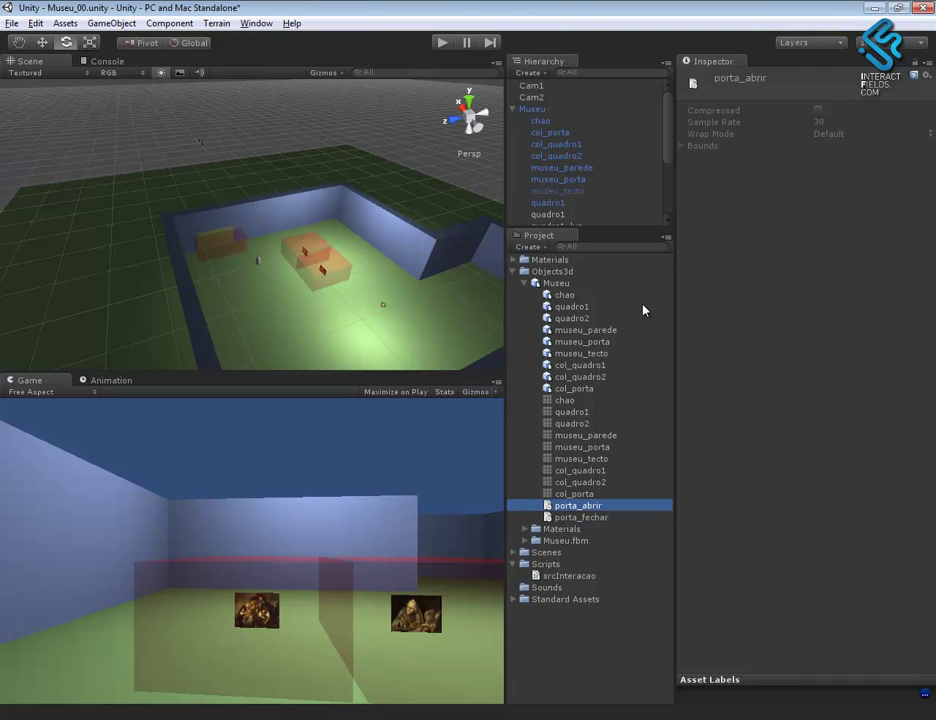
{"action": "key", "text": "alt+Tab"}
{"action": "left_click", "coordinate": [394, 386]}
{"action": "type", "text": "porta_abrir\"].speed = 1.0;"}
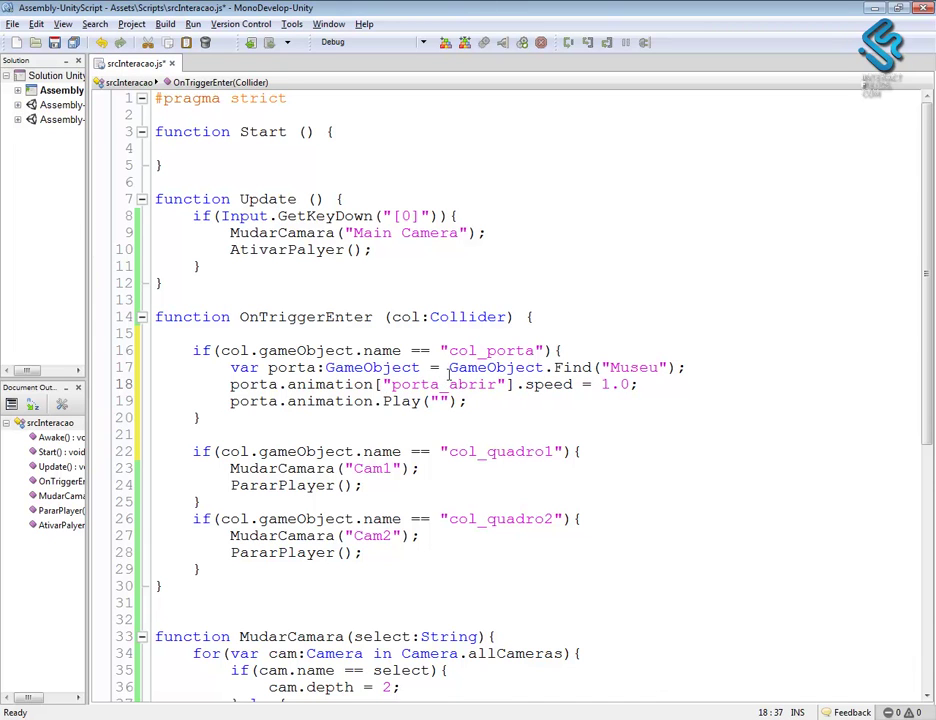
- Paste porta_abrir into line 19's Play("") call, save the script, and return to Unity
{"action": "double_click", "coordinate": [438, 384]}
{"action": "left_click", "coordinate": [439, 401]}
{"action": "key", "text": "ctrl+v"}
{"action": "key", "text": "ctrl+s"}
{"action": "key", "text": "alt+Tab"}
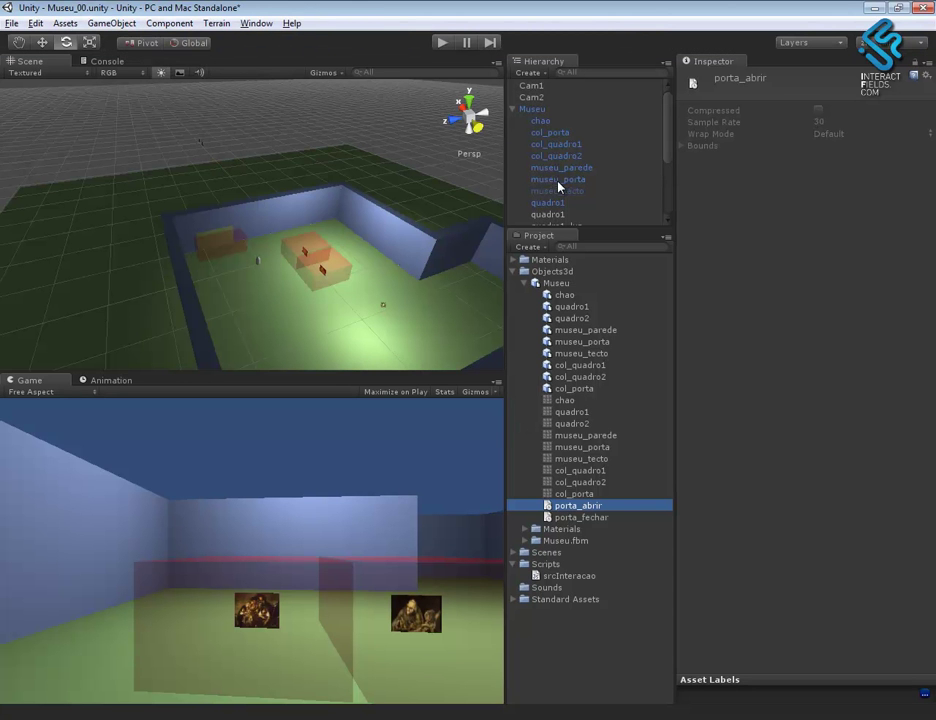
{"action": "key", "text": "alt+Tab"}
{"action": "left_click", "coordinate": [420, 435]}
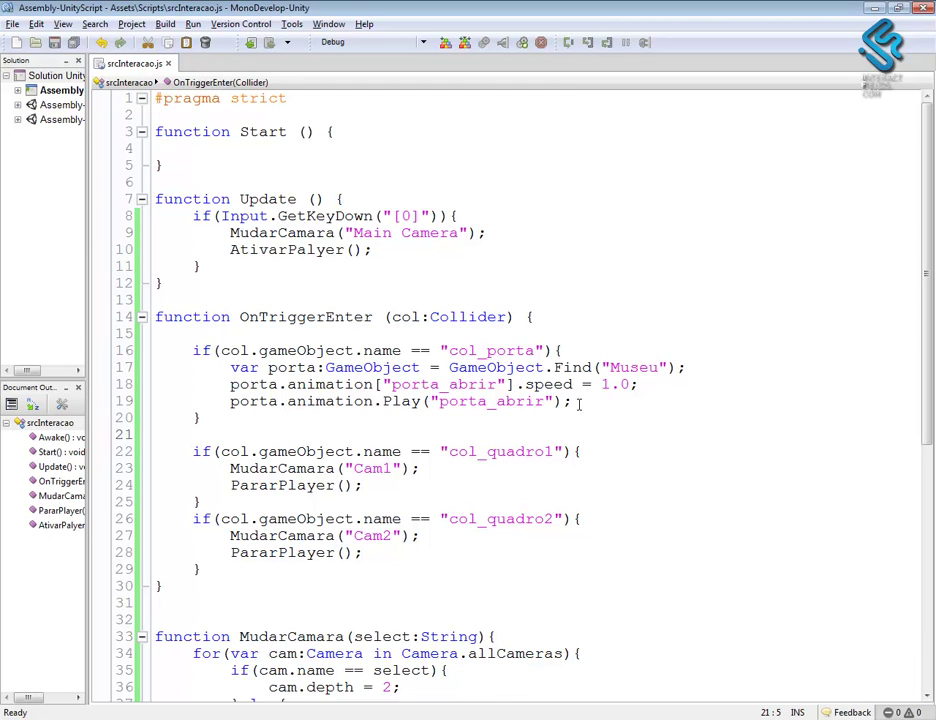
{"action": "key", "text": "alt+Tab"}
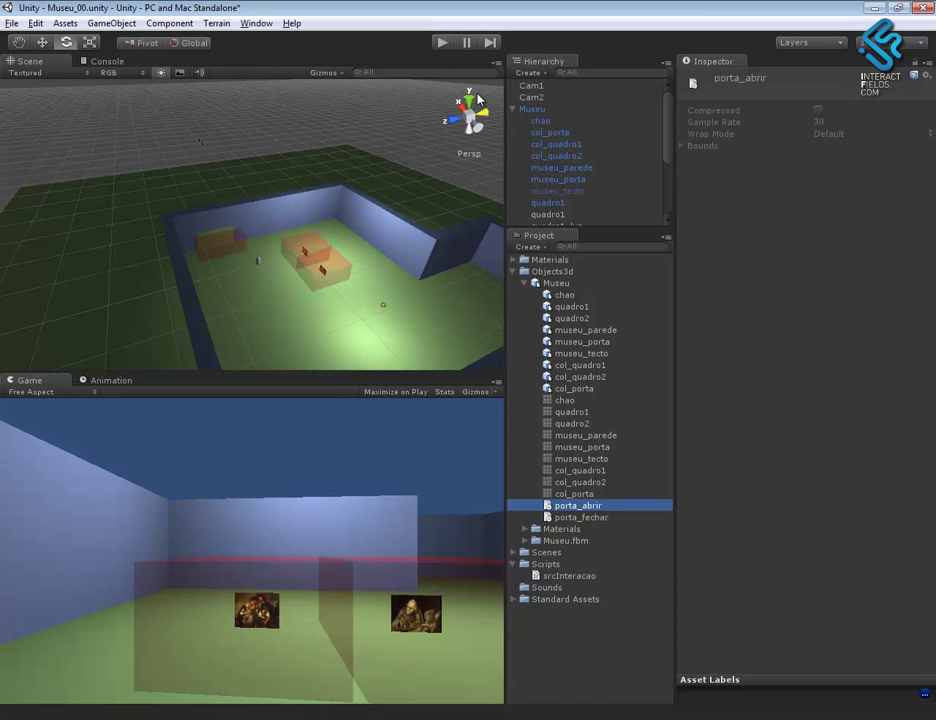
- Play-test the museum scene by walking the player forward with W, then stop it
{"action": "left_click", "coordinate": [441, 44]}
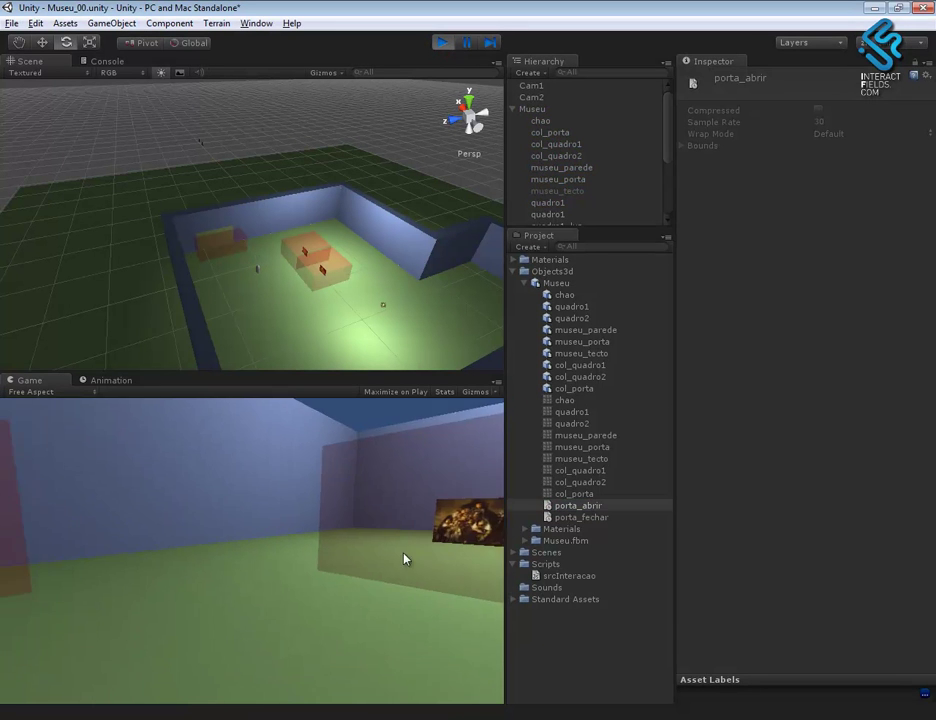
{"action": "key", "text": "w"}
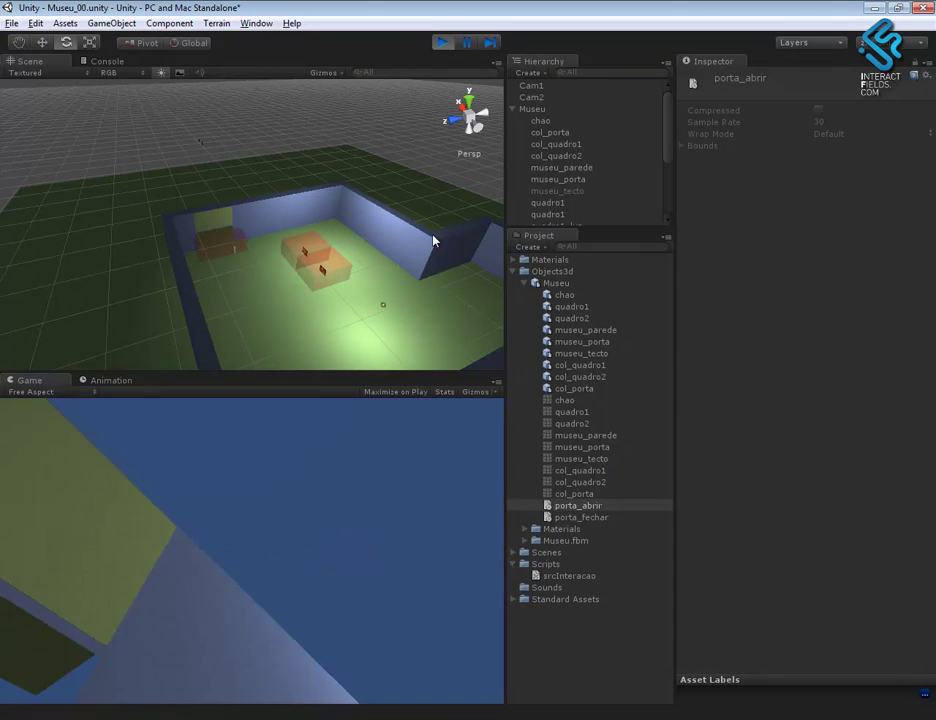
{"action": "left_click", "coordinate": [440, 44]}
- Add an OnTriggerExit function below OnTriggerEnter by pasting its header and renaming Enter to Exit
{"action": "key", "text": "alt+Tab"}
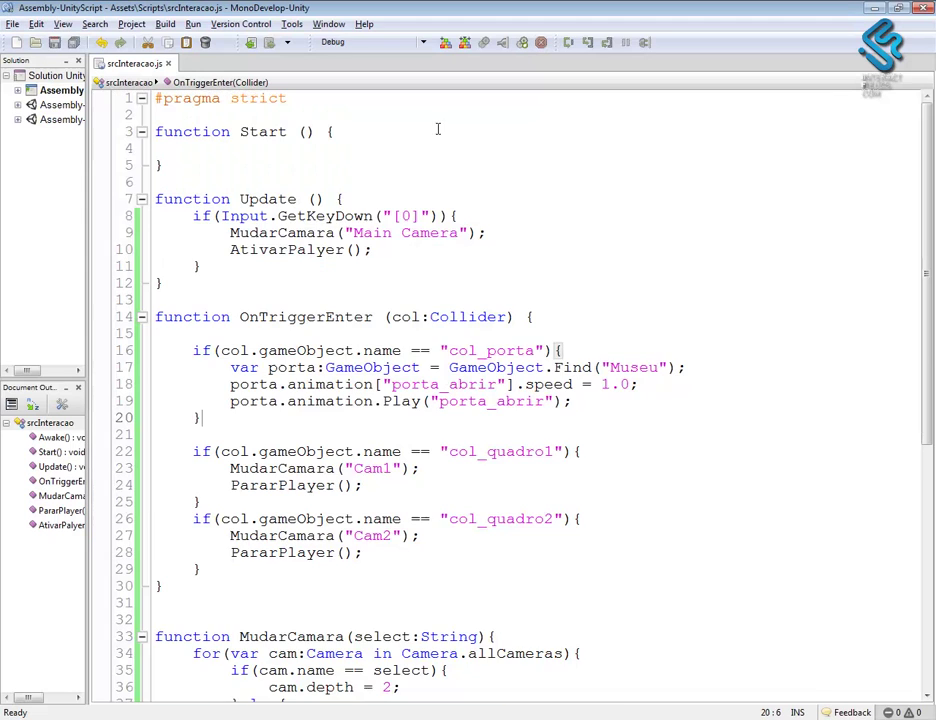
{"action": "left_click", "coordinate": [519, 469]}
{"action": "scroll", "coordinate": [547, 440], "scroll_direction": "down", "scroll_amount": 2}
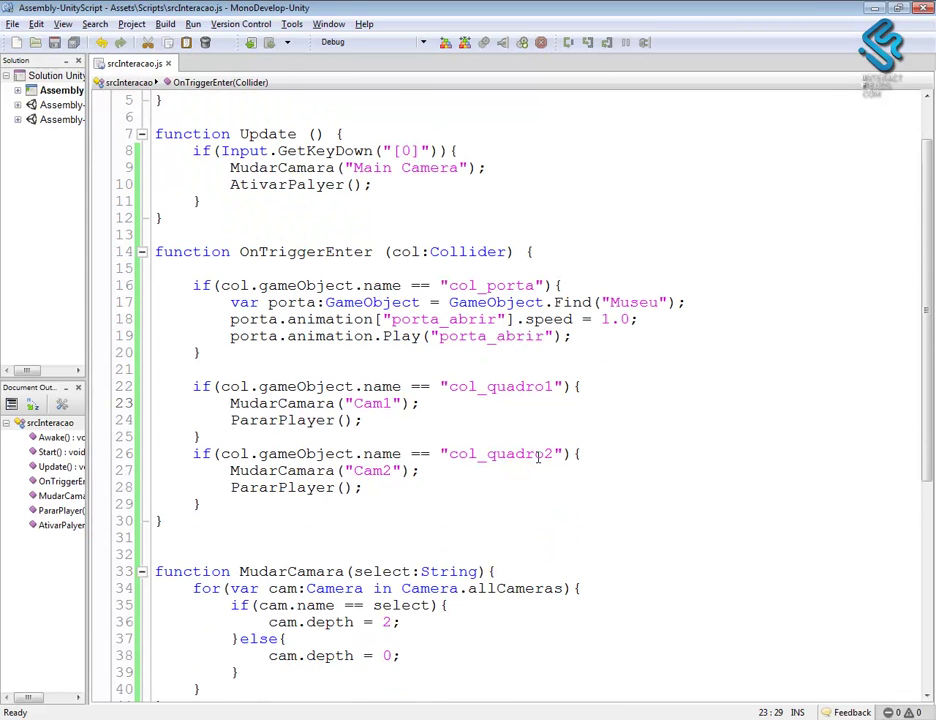
{"action": "scroll", "coordinate": [537, 455], "scroll_direction": "down", "scroll_amount": 2}
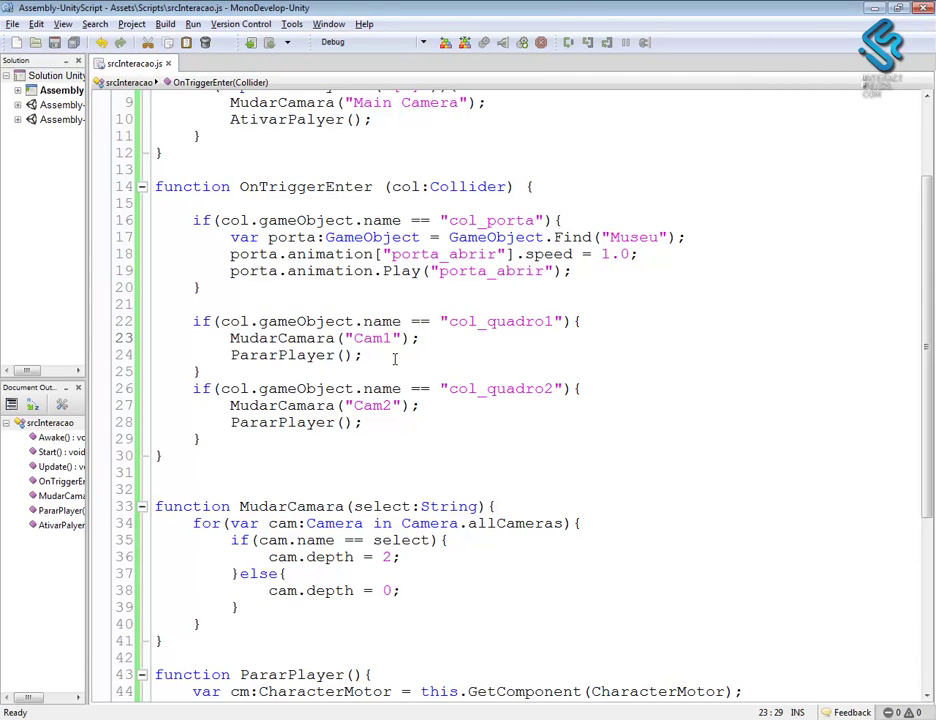
{"action": "left_click", "coordinate": [540, 186]}
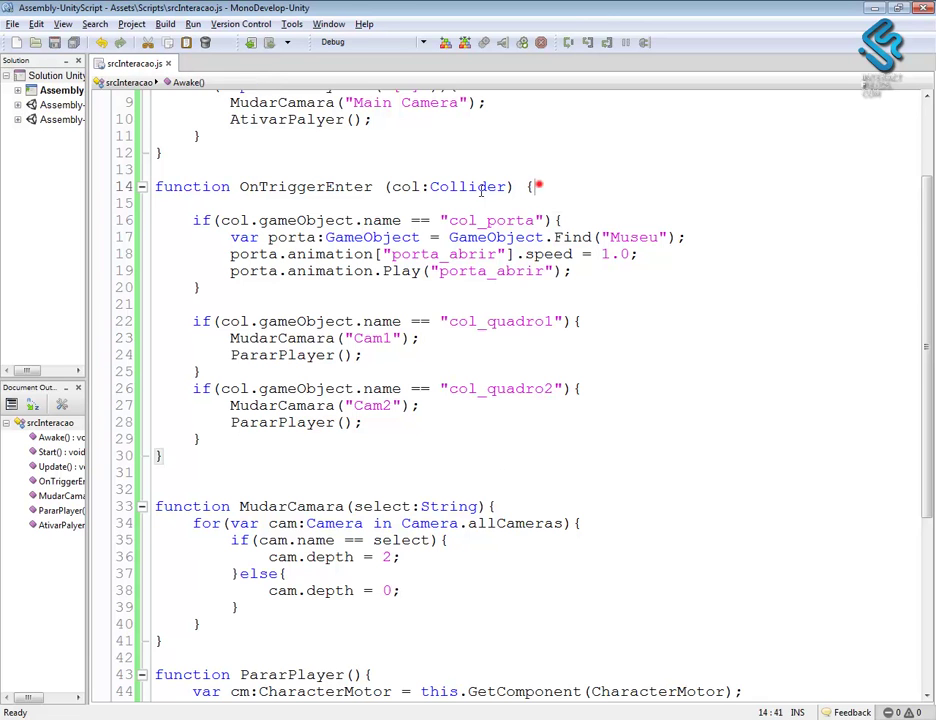
{"action": "left_click_drag", "start_coordinate": [528, 186], "coordinate": [146, 186]}
{"action": "key", "text": "ctrl+c"}
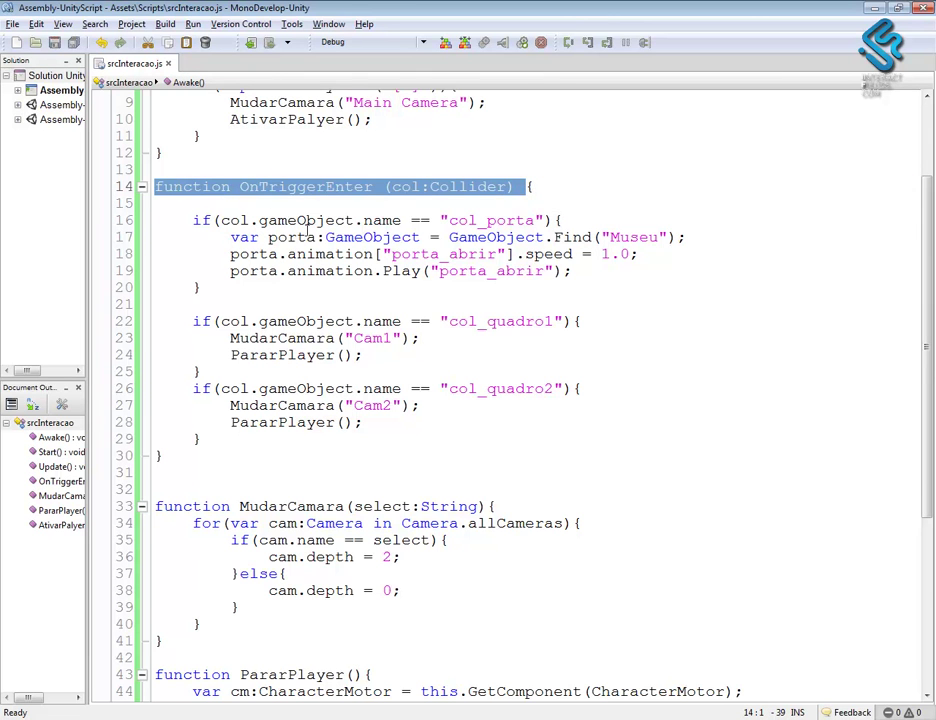
{"action": "scroll", "coordinate": [357, 410], "scroll_direction": "down", "scroll_amount": 6}
{"action": "scroll", "coordinate": [295, 332], "scroll_direction": "up", "scroll_amount": 7}
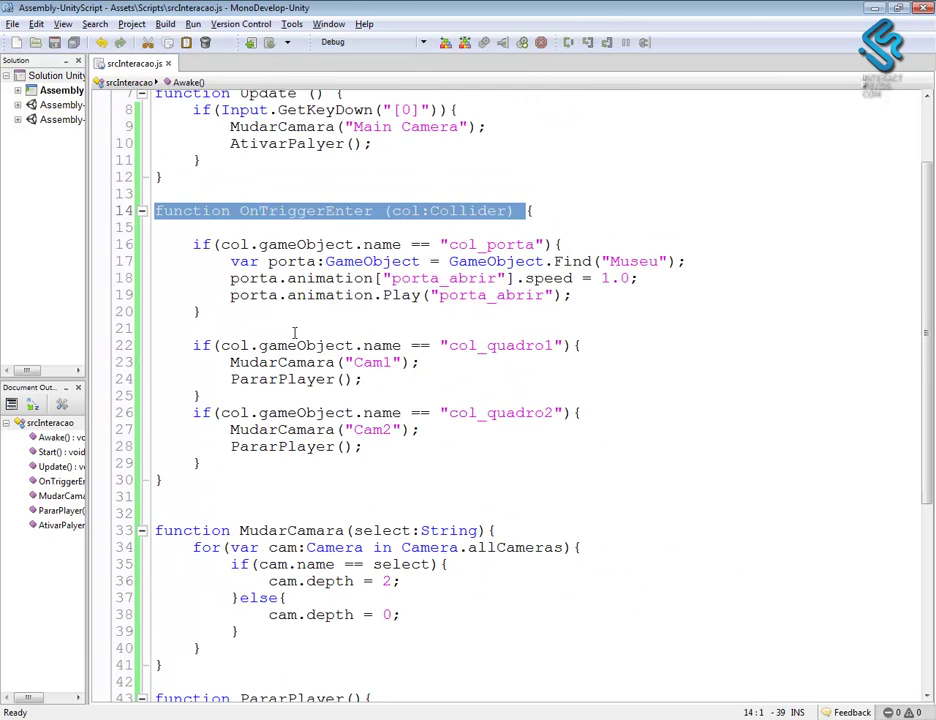
{"action": "left_click", "coordinate": [167, 480]}
{"action": "key", "text": "Return"}
{"action": "key", "text": "Return"}
{"action": "key", "text": "ctrl+v"}
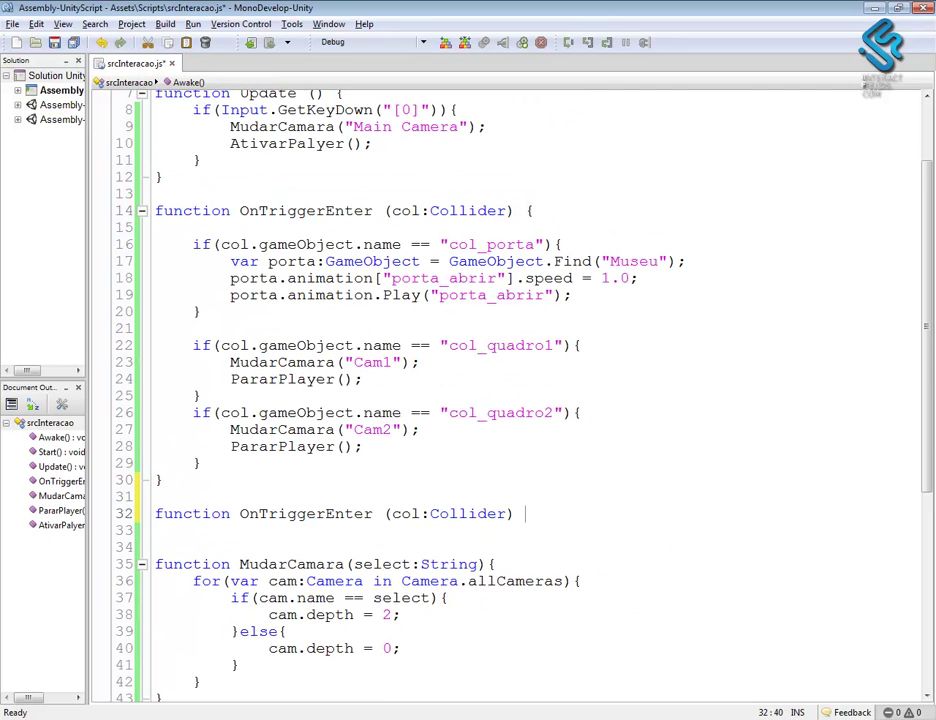
{"action": "key", "text": "Return"}
{"action": "key", "text": "Return"}
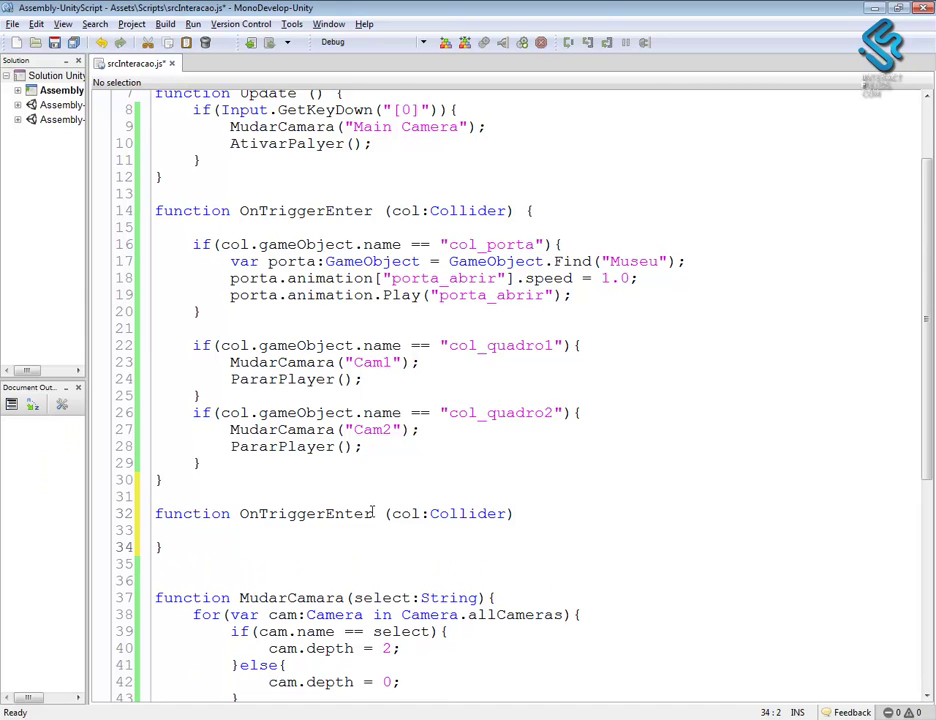
{"action": "left_click_drag", "start_coordinate": [373, 513], "coordinate": [326, 513]}
{"action": "type", "text": "Exit"}
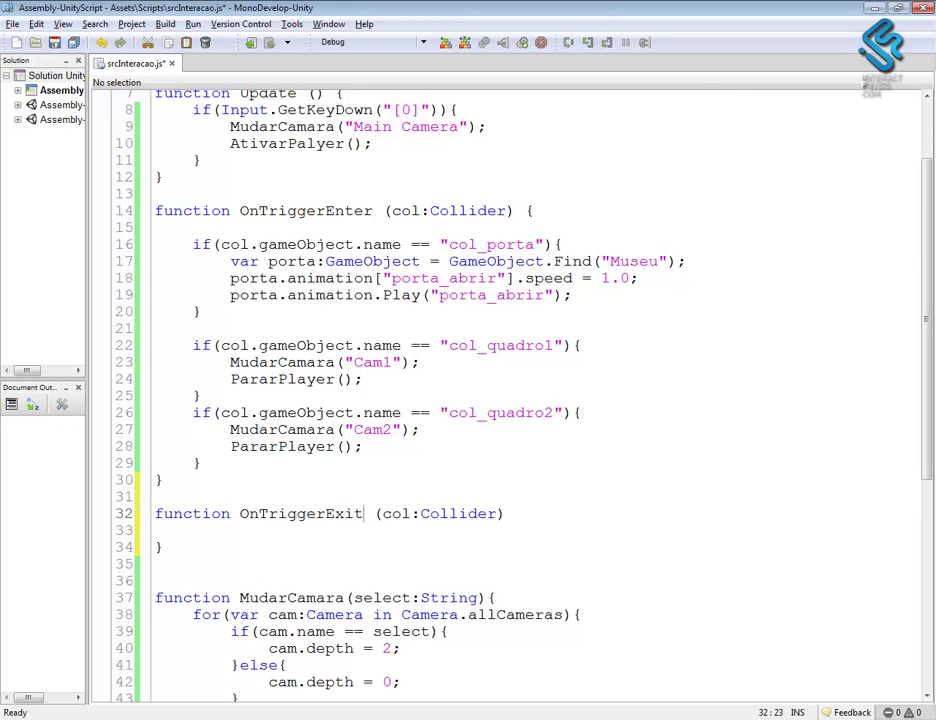
- Replace a selected variable name with t and add a blank line before OnTriggerEnter
{"action": "left_click", "coordinate": [358, 547]}
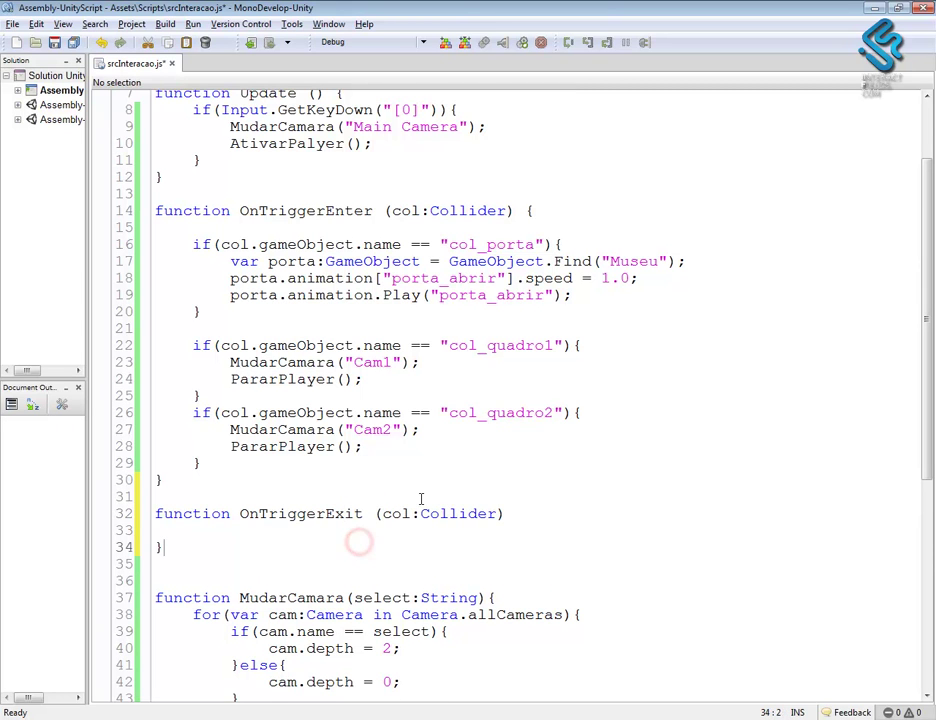
{"action": "scroll", "coordinate": [461, 391], "scroll_direction": "up", "scroll_amount": 2}
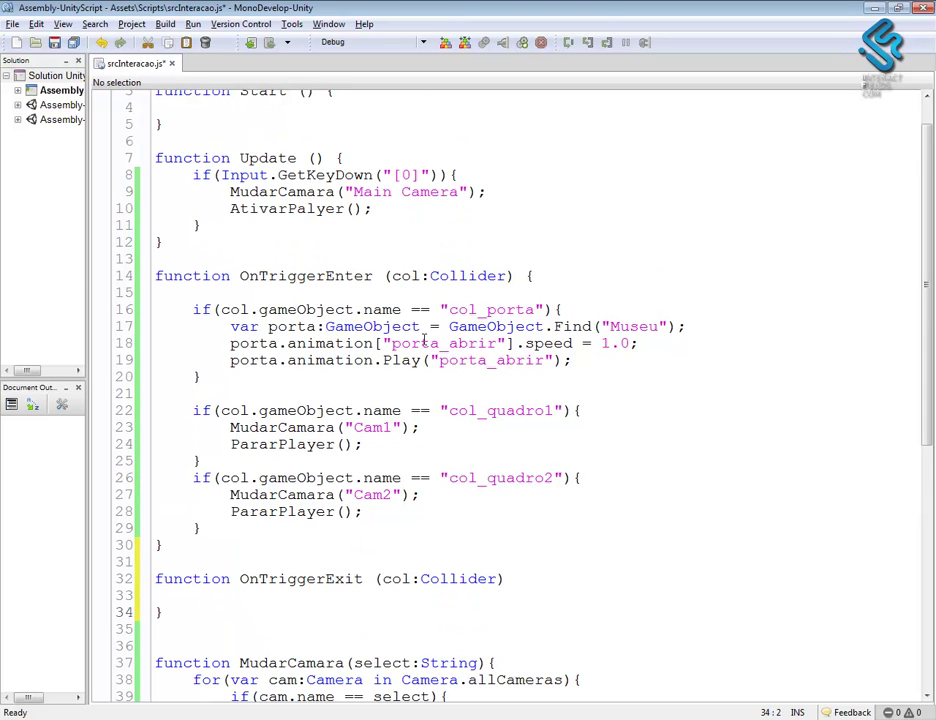
{"action": "left_click_drag", "start_coordinate": [420, 327], "coordinate": [230, 327]}
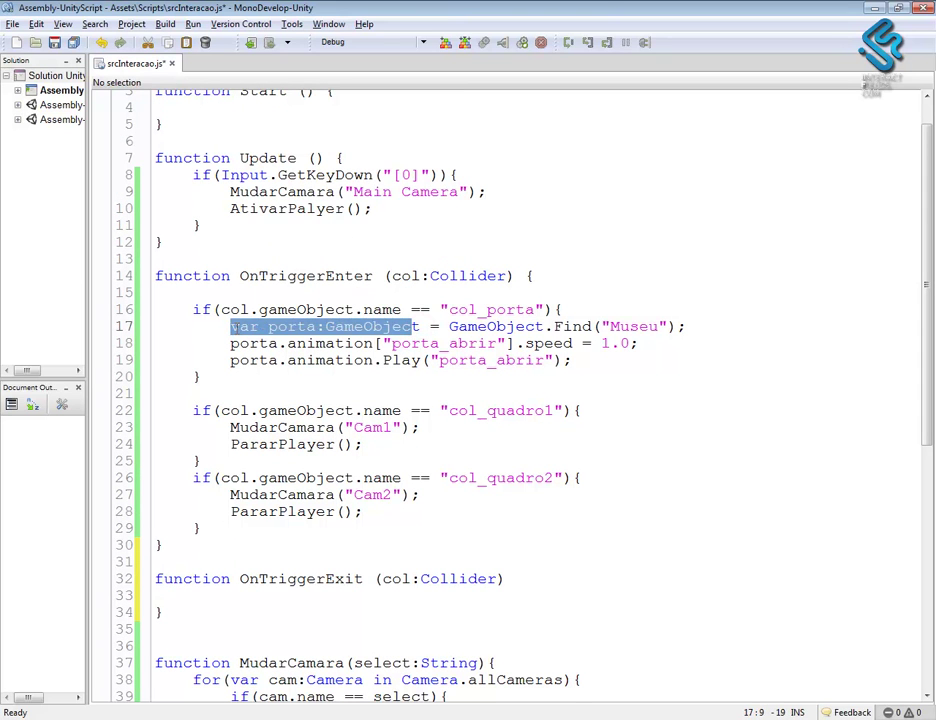
{"action": "type", "text": "t"}
{"action": "left_click", "coordinate": [184, 264]}
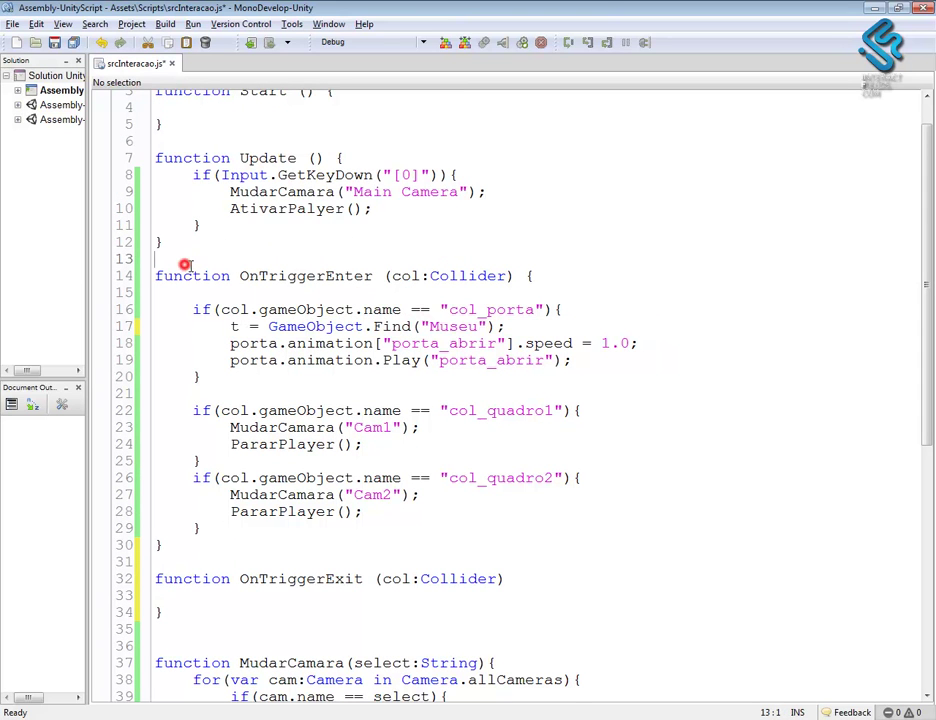
{"action": "key", "text": "Return"}
- Declare 'private var porta:GameObject;' at the top of the script, above Start
{"action": "scroll", "coordinate": [140, 195], "scroll_direction": "up", "scroll_amount": 1}
{"action": "left_click", "coordinate": [215, 114]}
{"action": "key", "text": "Return"}
{"action": "key", "text": "Return"}
{"action": "type", "text": "p+ri"}
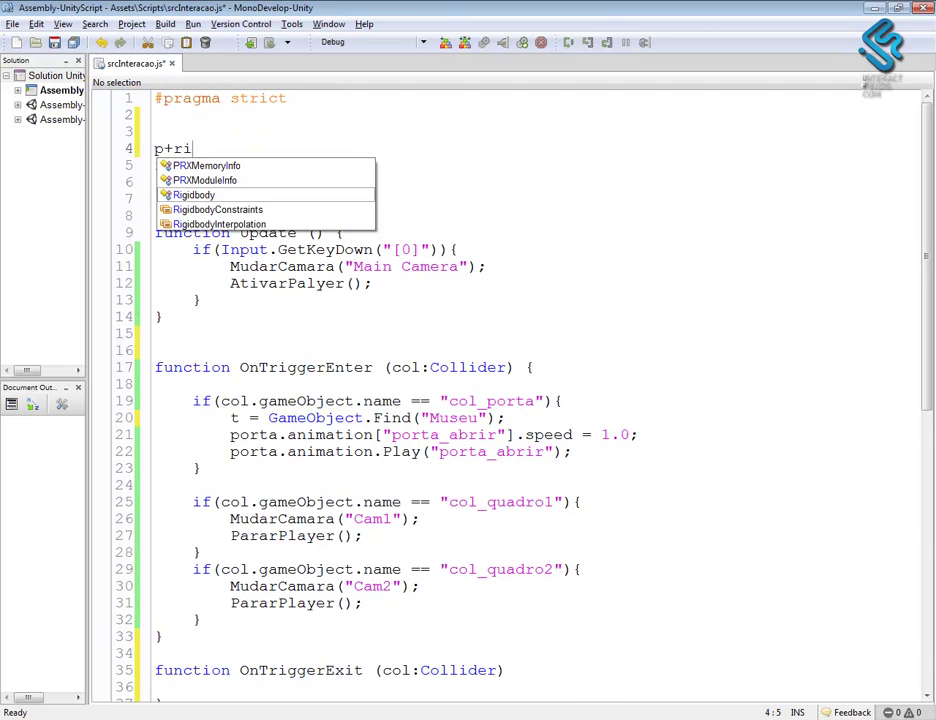
{"action": "type", "text": "vate"}
{"action": "key", "text": "BackSpace"}
{"action": "key", "text": "BackSpace"}
{"action": "key", "text": "BackSpace"}
{"action": "key", "text": "BackSpace"}
{"action": "key", "text": "BackSpace"}
{"action": "key", "text": "BackSpace"}
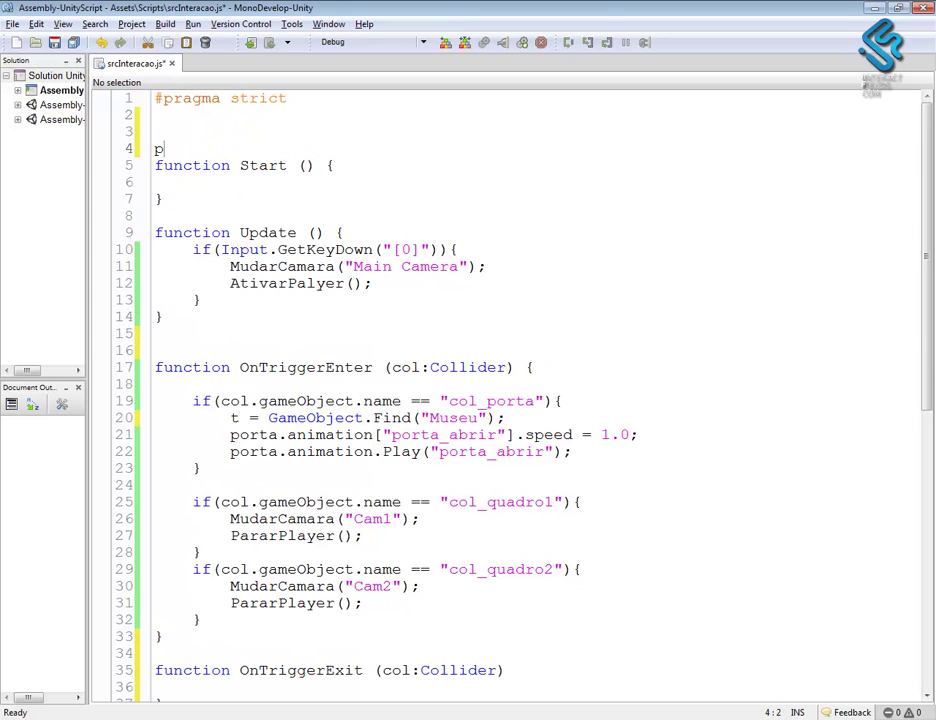
{"action": "type", "text": "rivate var porta:GameObjec"}
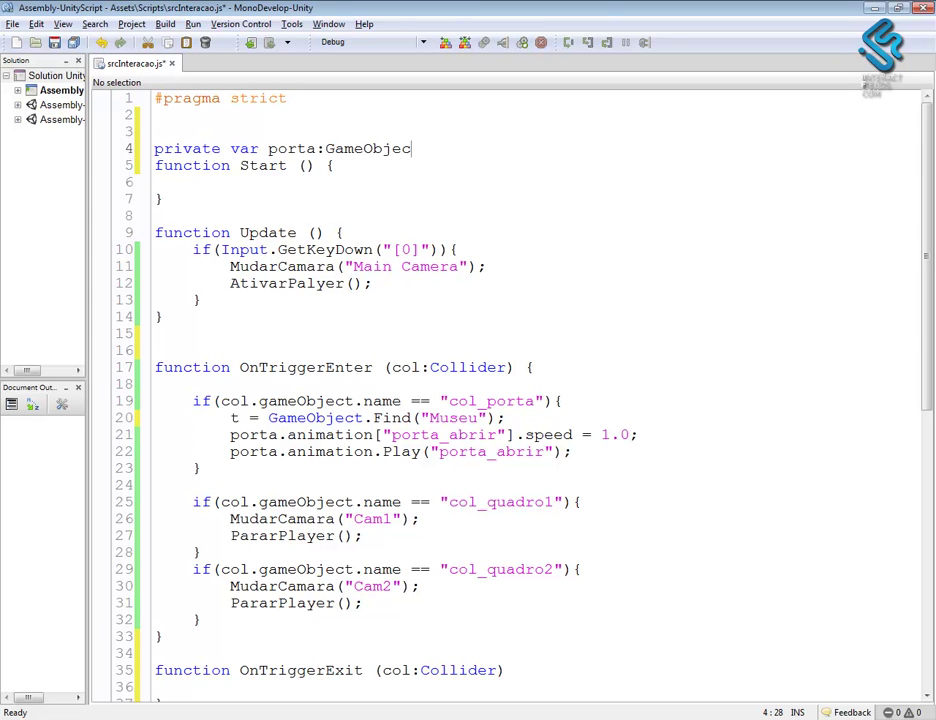
{"action": "type", "text": "t;"}
{"action": "key", "text": "Return"}
- Move the GameObject.Find("Museu") line from the door branch into Start, assigning it to porta
{"action": "left_click", "coordinate": [204, 149]}
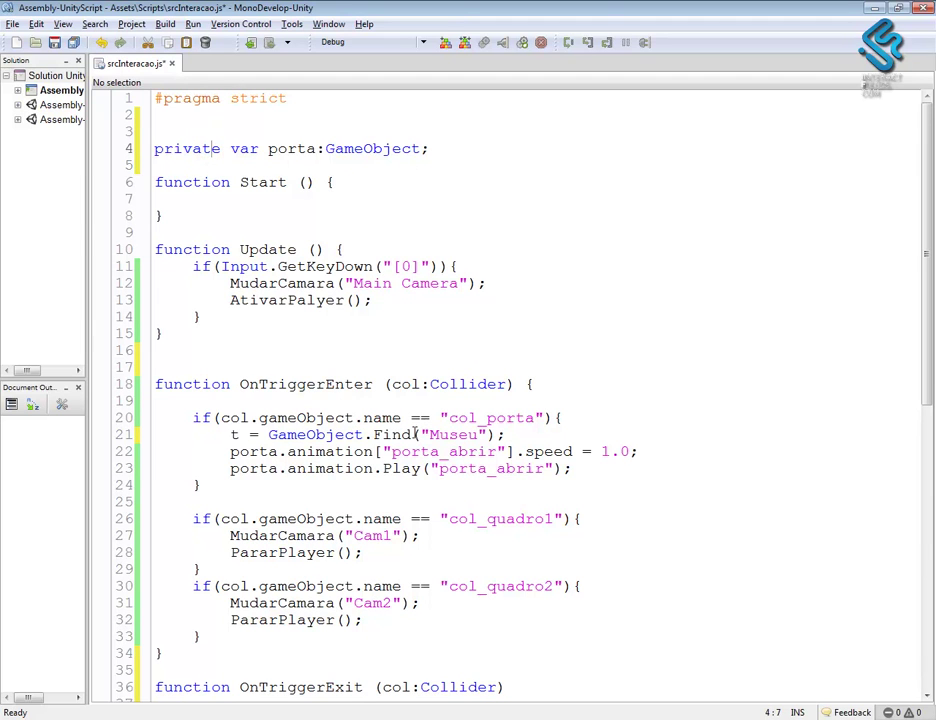
{"action": "left_click_drag", "start_coordinate": [515, 435], "coordinate": [224, 436]}
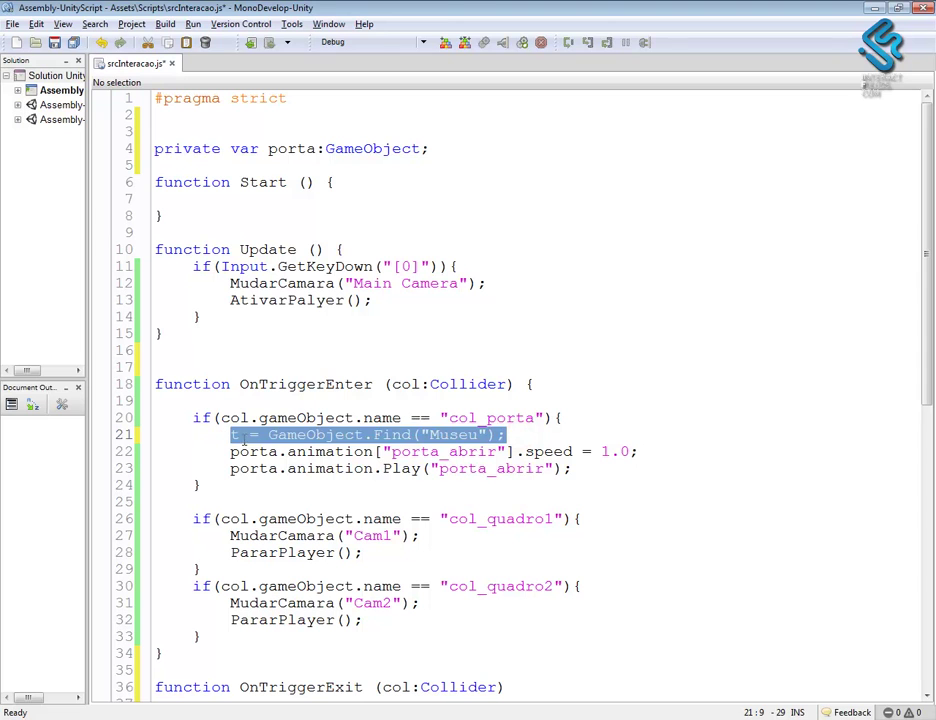
{"action": "key", "text": "ctrl+x"}
{"action": "left_click", "coordinate": [221, 198]}
{"action": "key", "text": "Tab"}
{"action": "key", "text": "ctrl+v"}
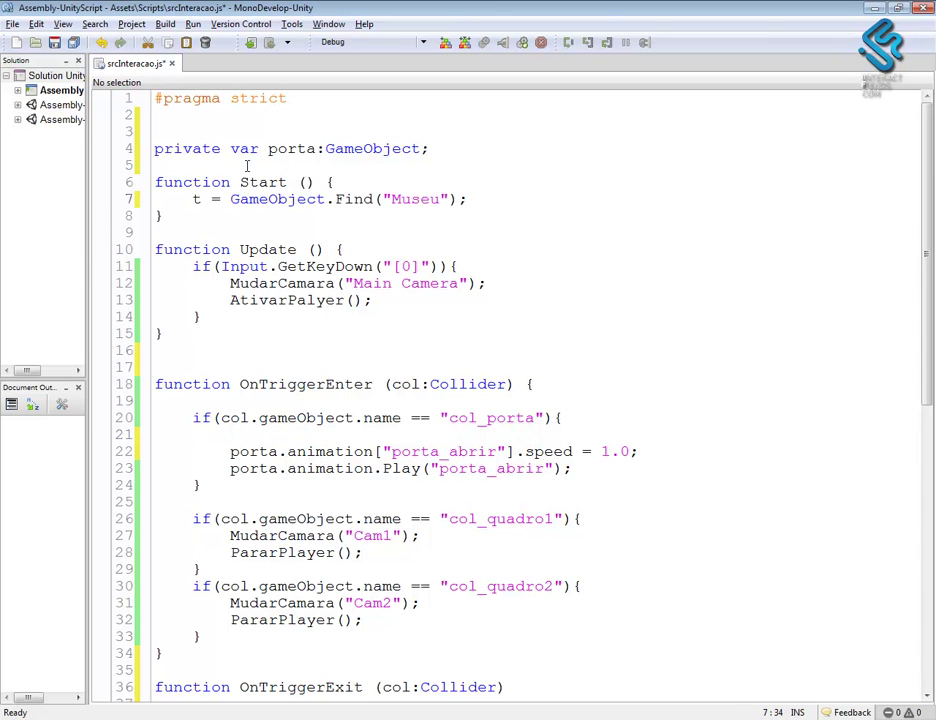
{"action": "double_click", "coordinate": [291, 148]}
{"action": "key", "text": "ctrl+c"}
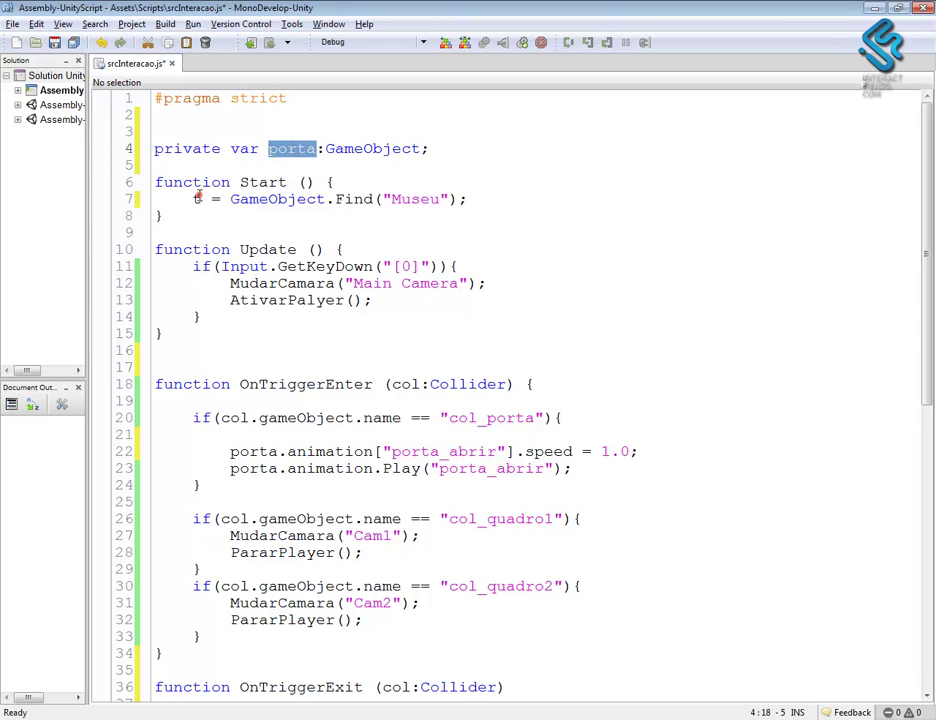
{"action": "double_click", "coordinate": [196, 199]}
{"action": "key", "text": "ctrl+v"}
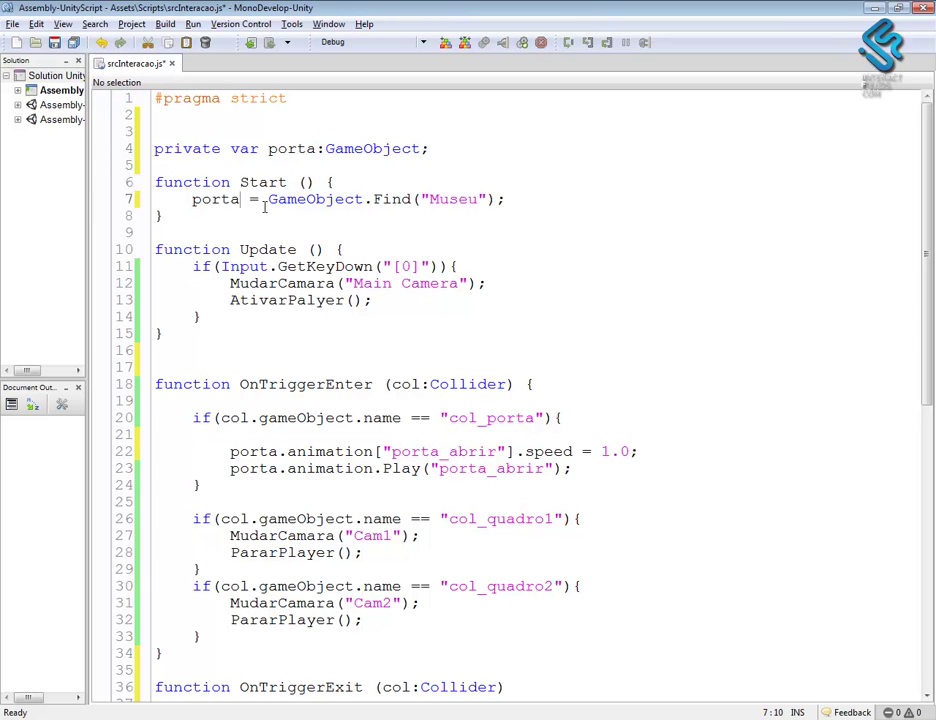
{"action": "left_click", "coordinate": [240, 434]}
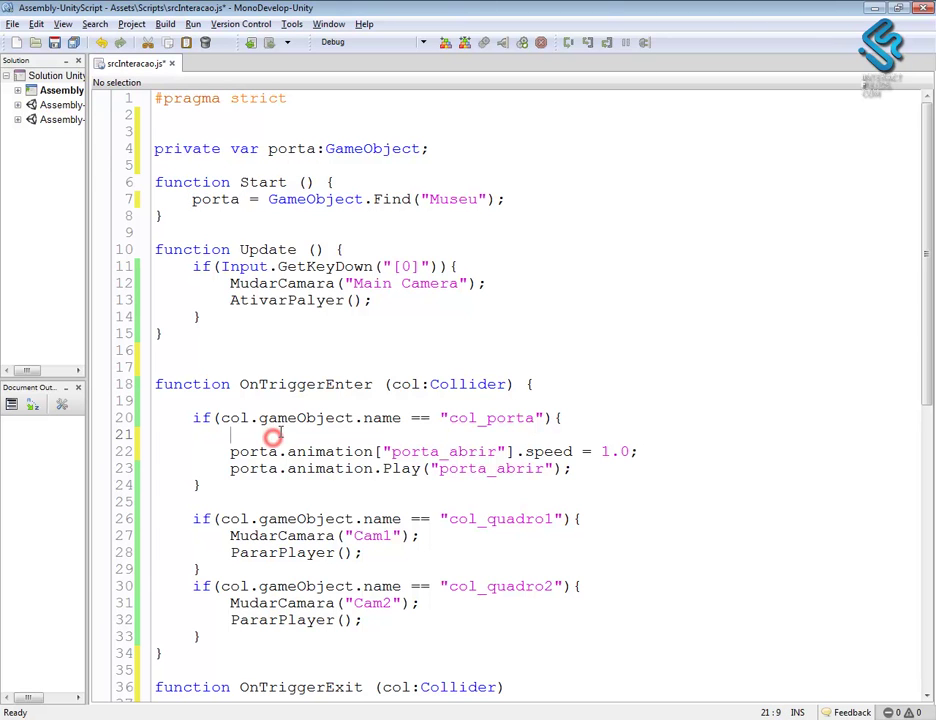
- Copy the porta_abrir Play statement into the body of OnTriggerExit
{"action": "key", "text": "BackSpace"}
{"action": "scroll", "coordinate": [300, 430], "scroll_direction": "down", "scroll_amount": 4}
{"action": "left_click", "coordinate": [229, 501]}
{"action": "left_click", "coordinate": [220, 489]}
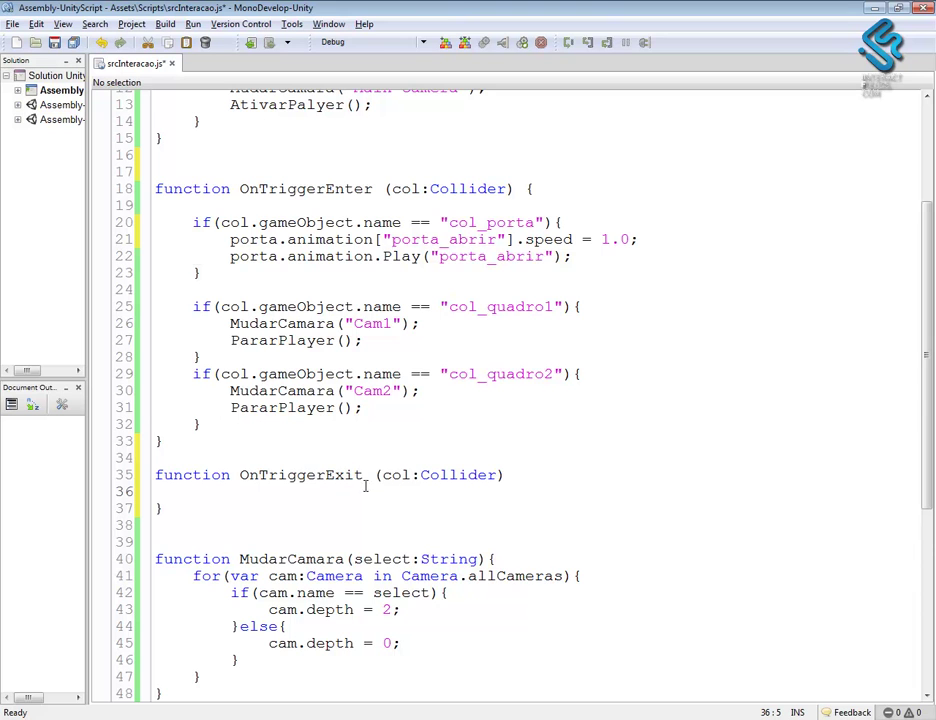
{"action": "scroll", "coordinate": [472, 508], "scroll_direction": "down", "scroll_amount": 2}
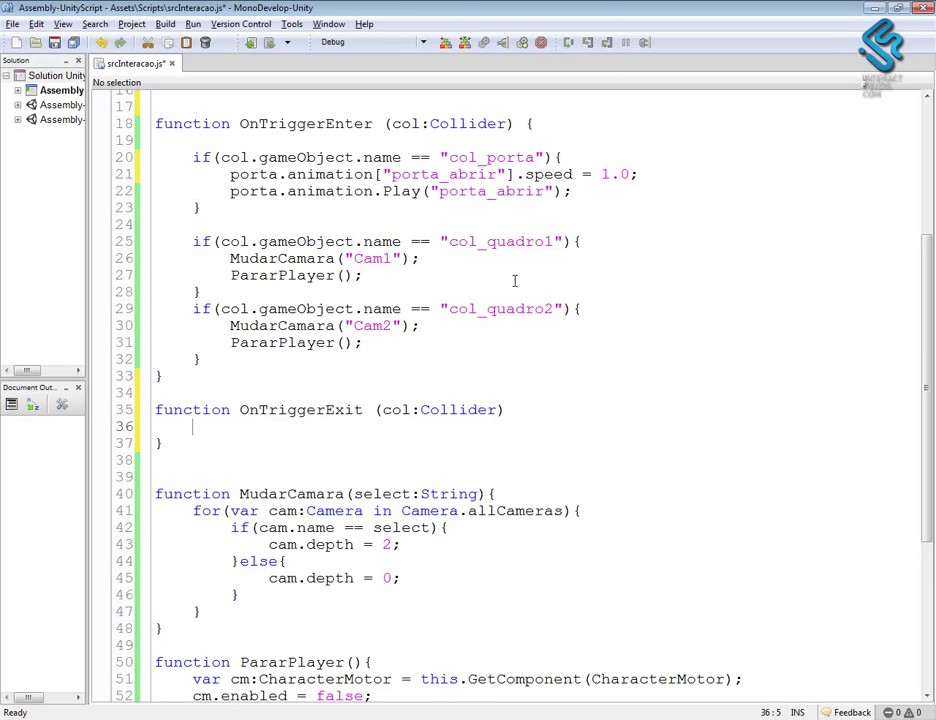
{"action": "mouse_move", "coordinate": [565, 193]}
{"action": "left_mouse_down"}
{"action": "mouse_move", "coordinate": [261, 203]}
{"action": "mouse_move", "coordinate": [219, 192]}
{"action": "mouse_move", "coordinate": [231, 197]}
{"action": "left_mouse_up"}
{"action": "key", "text": "ctrl+c"}
{"action": "left_click", "coordinate": [205, 426]}
{"action": "key", "text": "ctrl+v"}
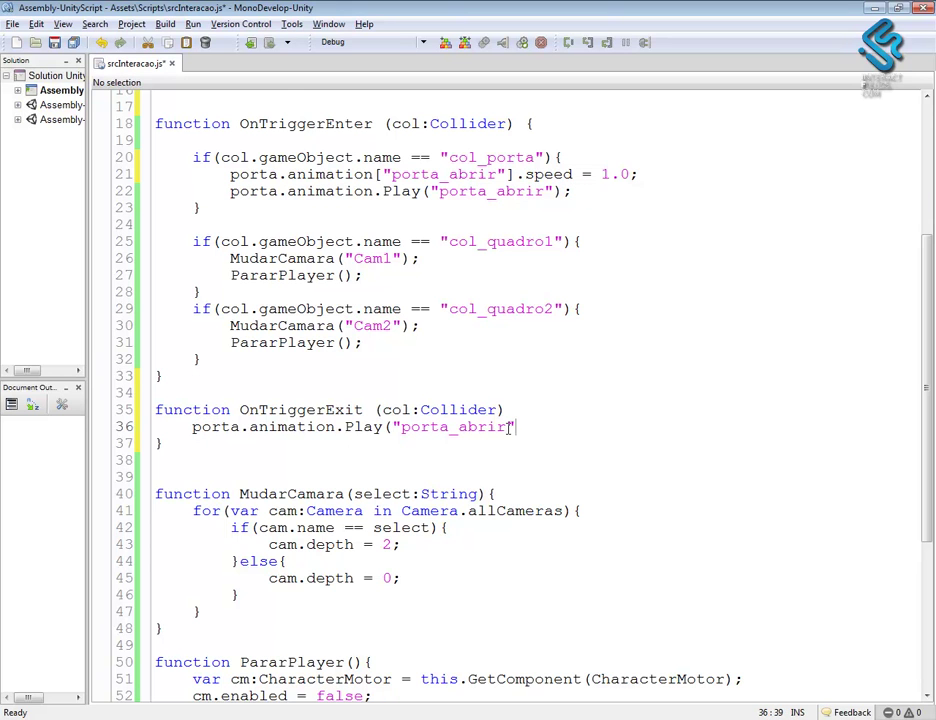
- Change the pasted line to play "porta_fechar", ending it with ');'
{"action": "key", "text": "alt+Tab"}
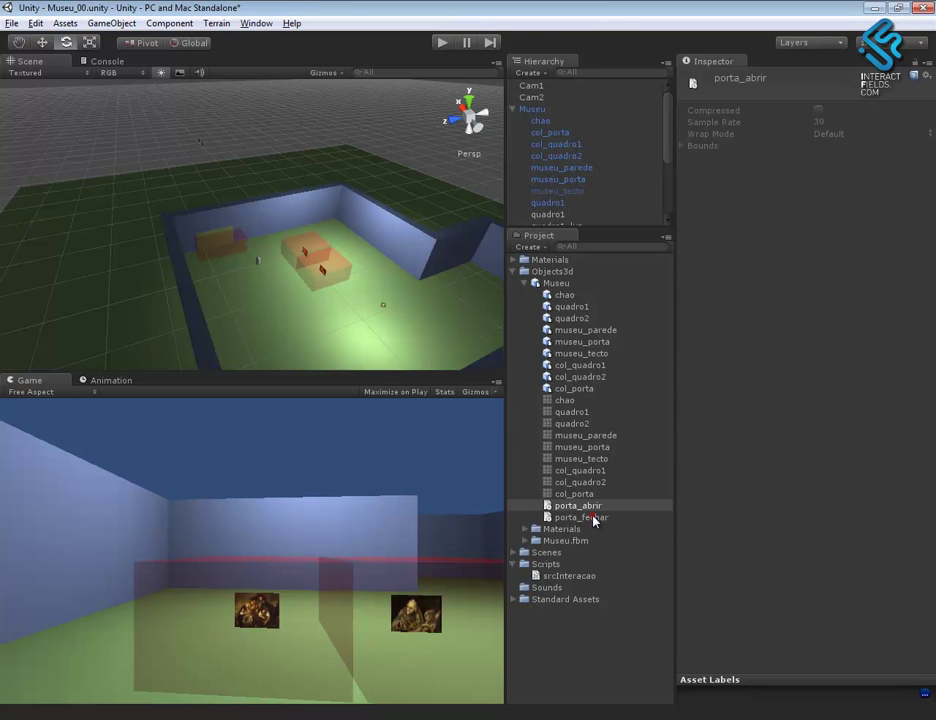
{"action": "left_click", "coordinate": [593, 519]}
{"action": "key", "text": "alt+Tab"}
{"action": "left_click", "coordinate": [325, 441]}
{"action": "left_click_drag", "start_coordinate": [513, 426], "coordinate": [460, 430]}
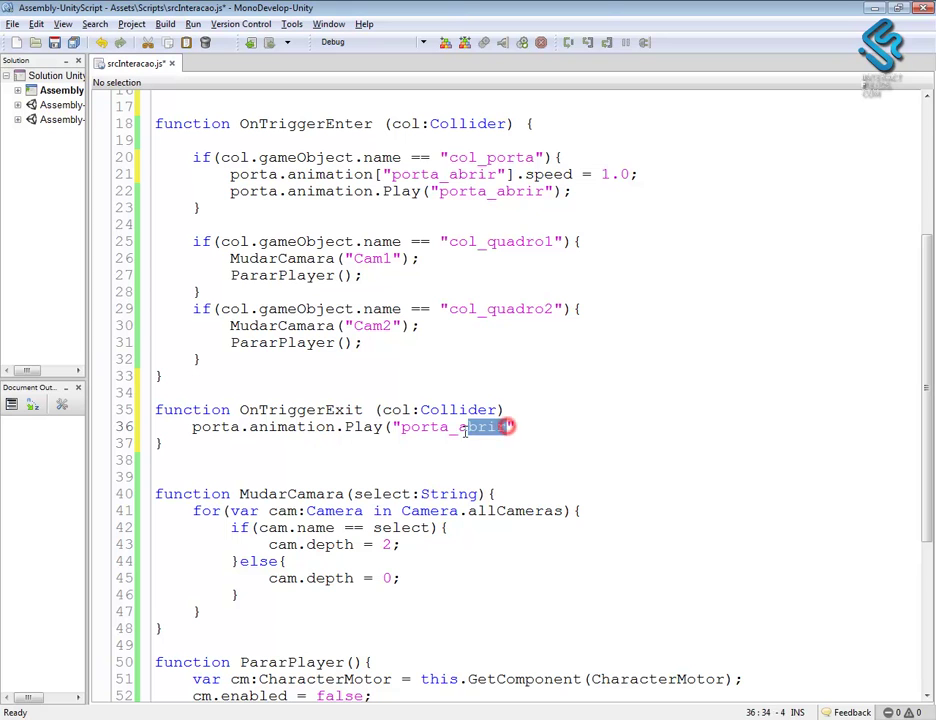
{"action": "type", "text": "fechar"}
{"action": "left_click", "coordinate": [536, 430]}
{"action": "type", "text": ");"}
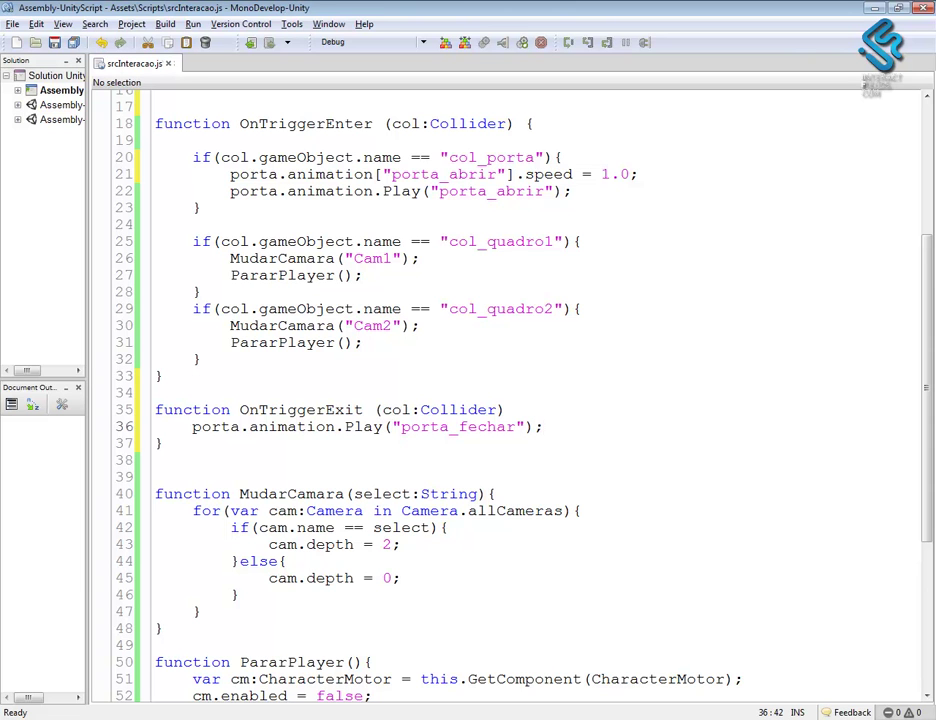
{"action": "left_click", "coordinate": [354, 454]}
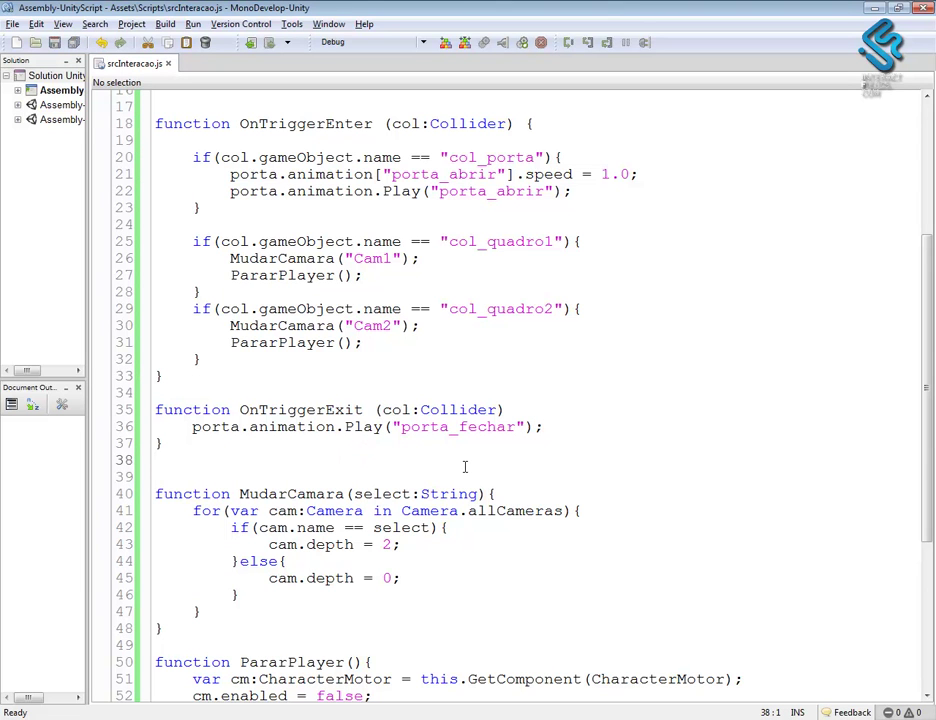
{"action": "key", "text": "alt+Tab"}
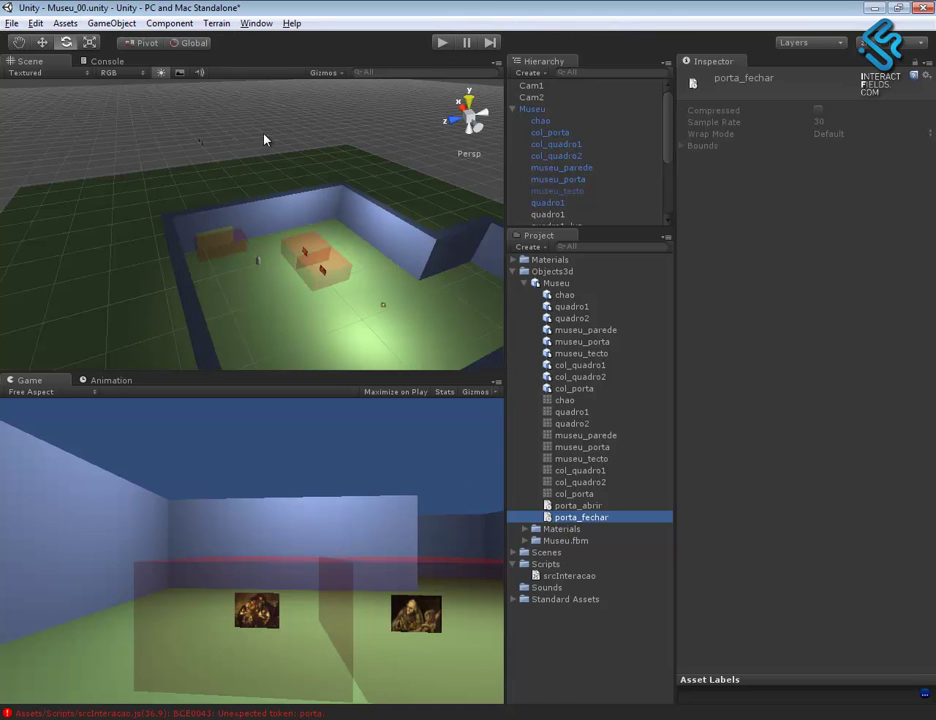
- Jump to the first Console error and add '{' after the OnTriggerExit(col:Collider) header
{"action": "left_click", "coordinate": [107, 61]}
{"action": "double_click", "coordinate": [213, 90]}
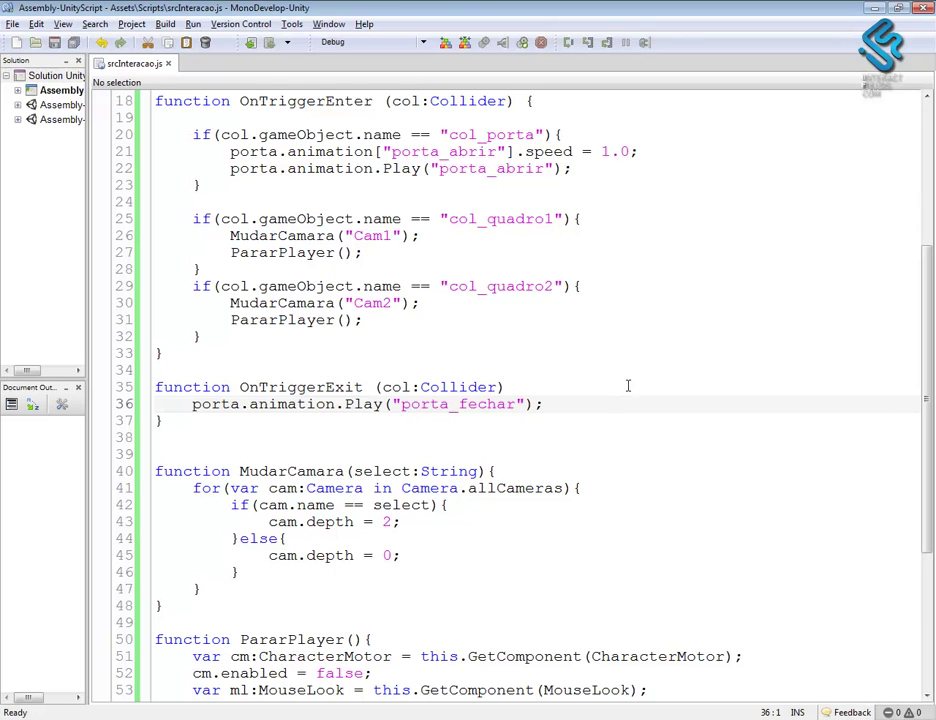
{"action": "scroll", "coordinate": [440, 415], "scroll_direction": "up", "scroll_amount": 5}
{"action": "scroll", "coordinate": [425, 405], "scroll_direction": "up", "scroll_amount": 1}
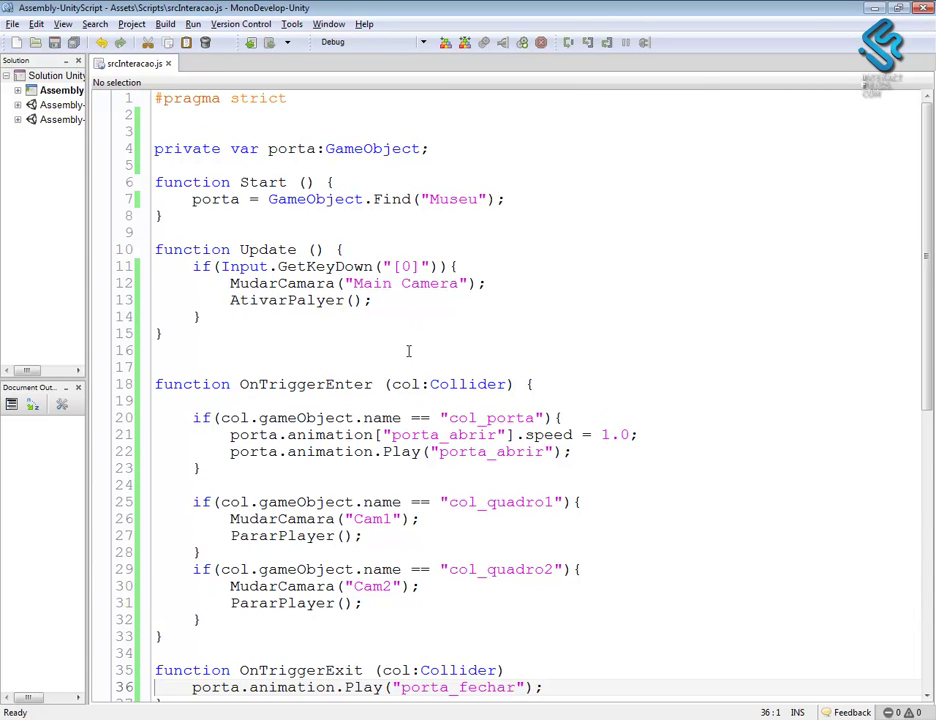
{"action": "scroll", "coordinate": [440, 445], "scroll_direction": "down", "scroll_amount": 3}
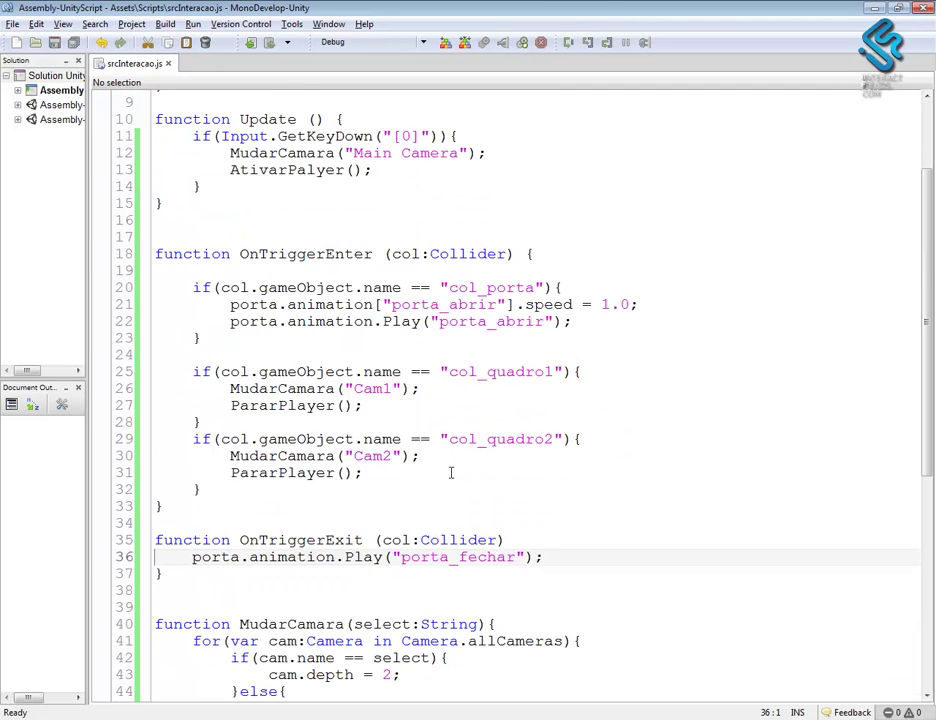
{"action": "scroll", "coordinate": [448, 473], "scroll_direction": "up", "scroll_amount": 3}
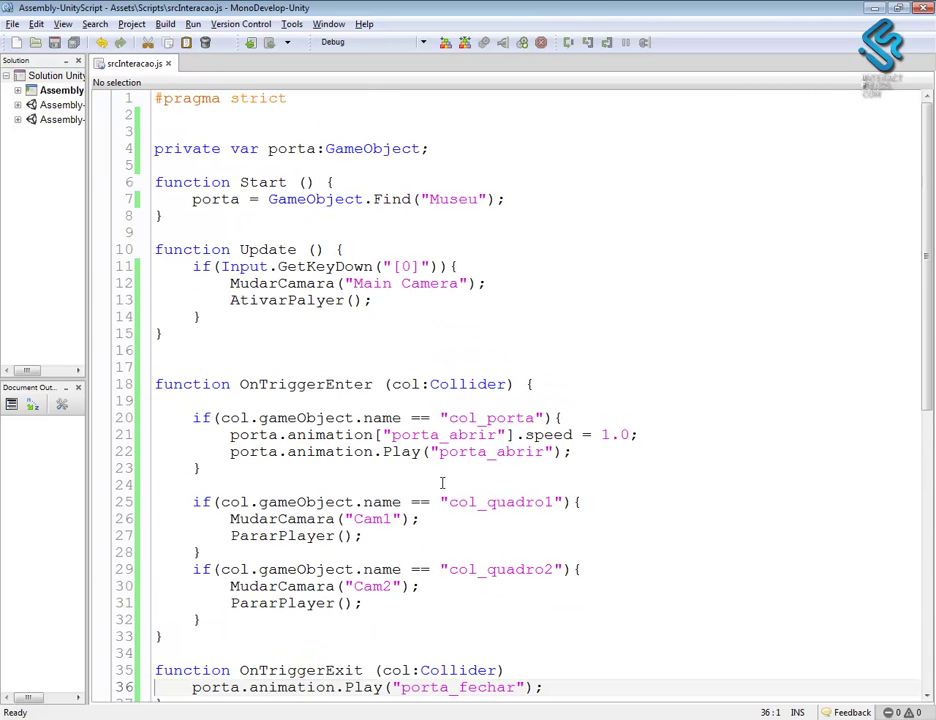
{"action": "scroll", "coordinate": [441, 483], "scroll_direction": "down", "scroll_amount": 3}
{"action": "left_click", "coordinate": [509, 539]}
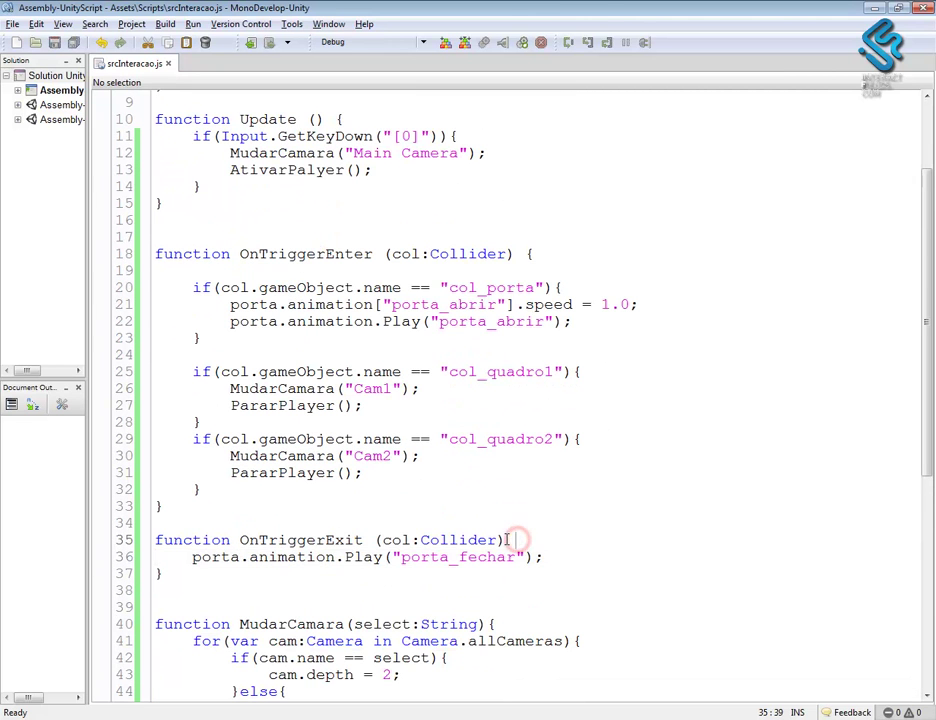
{"action": "type", "text": "{"}
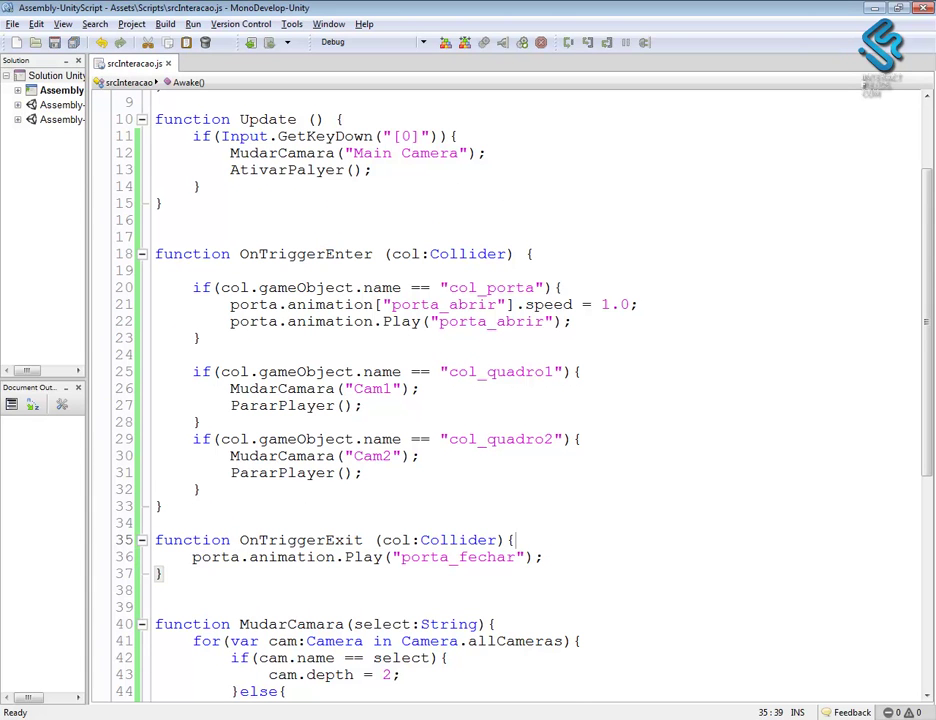
{"action": "left_click", "coordinate": [536, 321]}
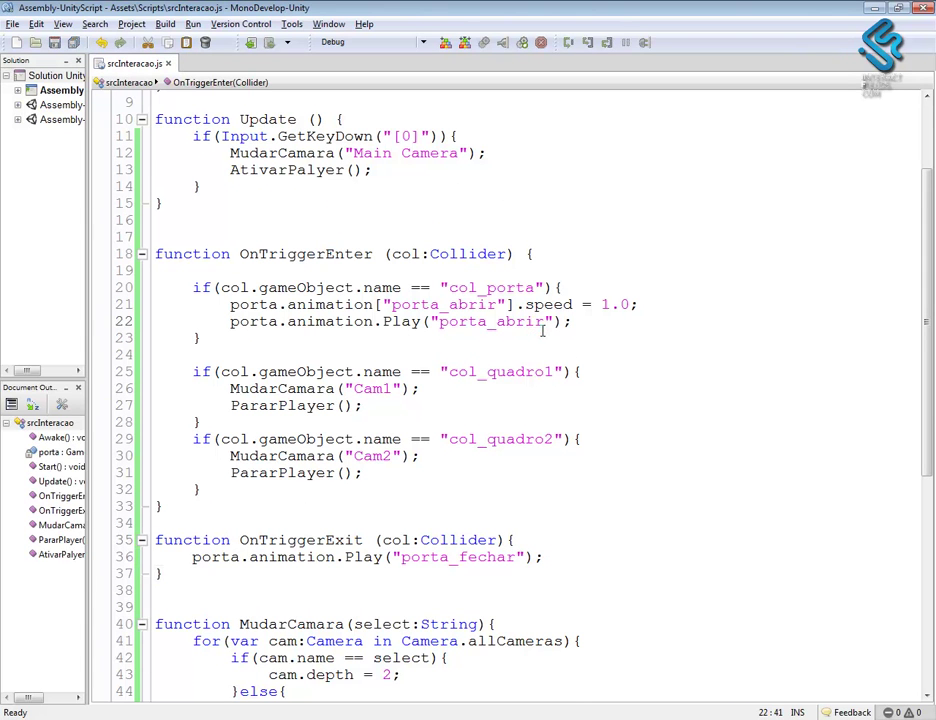
{"action": "key", "text": "alt+Tab"}
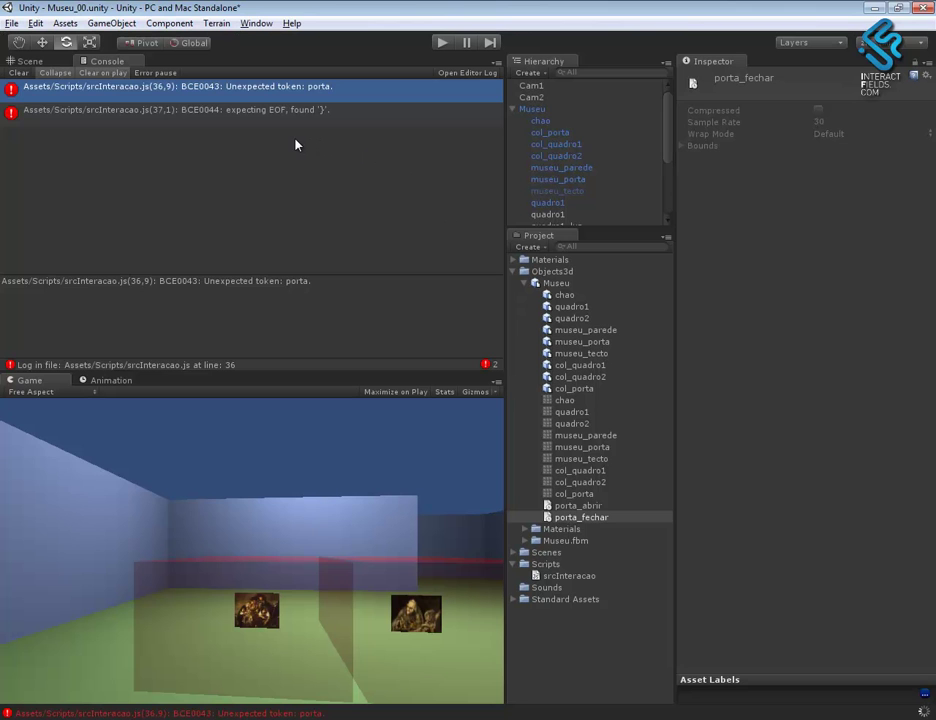
- Run the error-free museum scene in play mode briefly, then stop it
{"action": "left_click", "coordinate": [441, 42]}
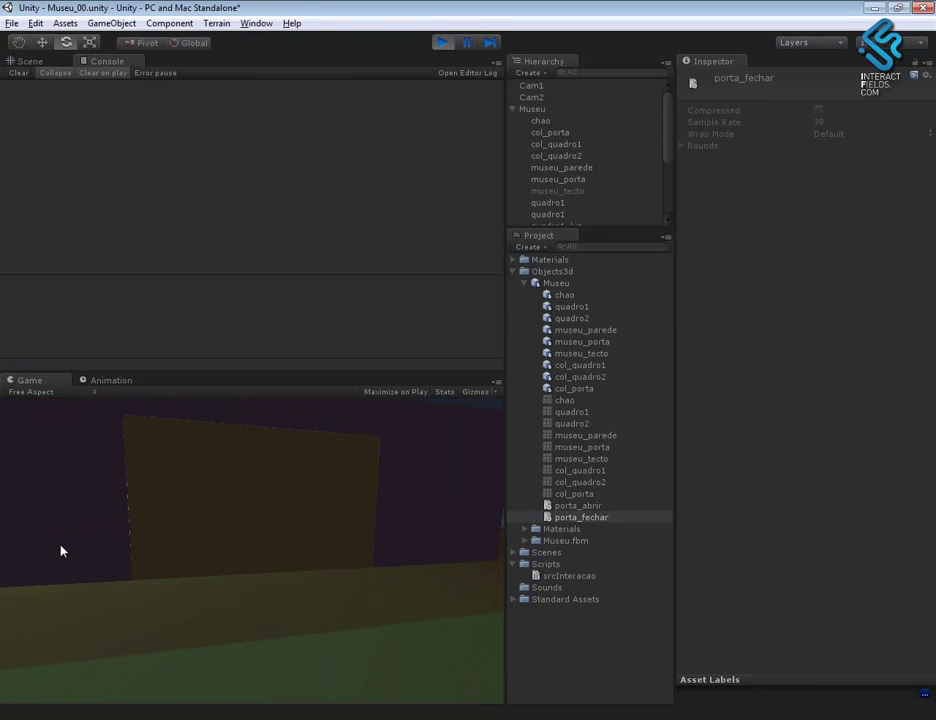
{"action": "left_click", "coordinate": [442, 44]}
{"action": "key", "text": "alt+Tab"}
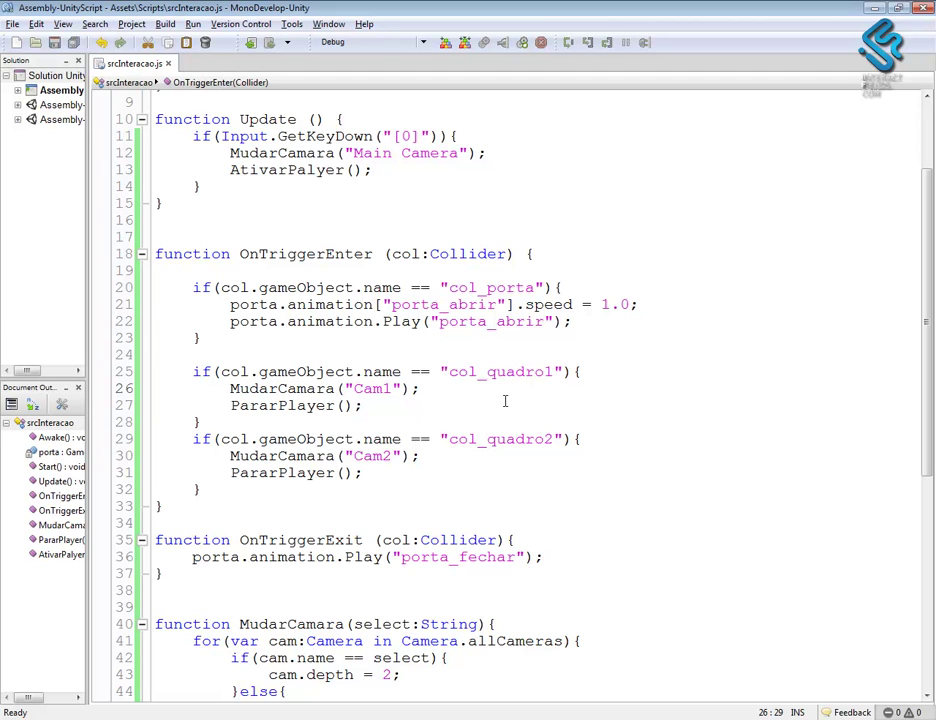
- Comment out the porta.animation.Play("porta_fechar") line in OnTriggerExit with //
{"action": "left_click", "coordinate": [485, 322]}
{"action": "left_click", "coordinate": [488, 322]}
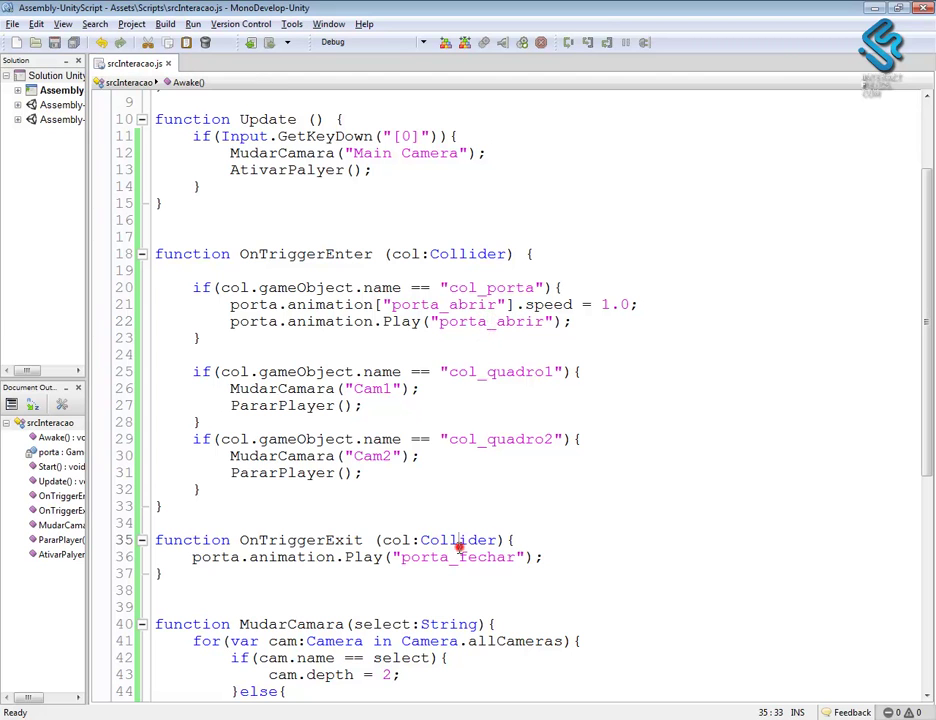
{"action": "left_click", "coordinate": [190, 557]}
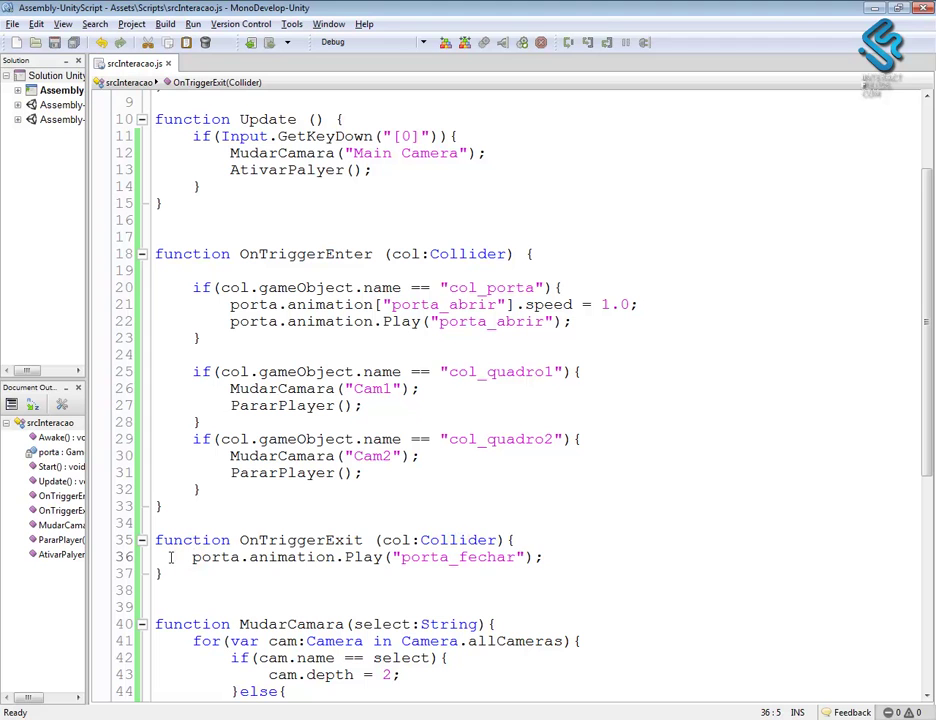
{"action": "type", "text": "//"}
- Select the whole porta_abrir speed assignment on line 21
{"action": "left_click", "coordinate": [495, 400]}
{"action": "left_click", "coordinate": [231, 305]}
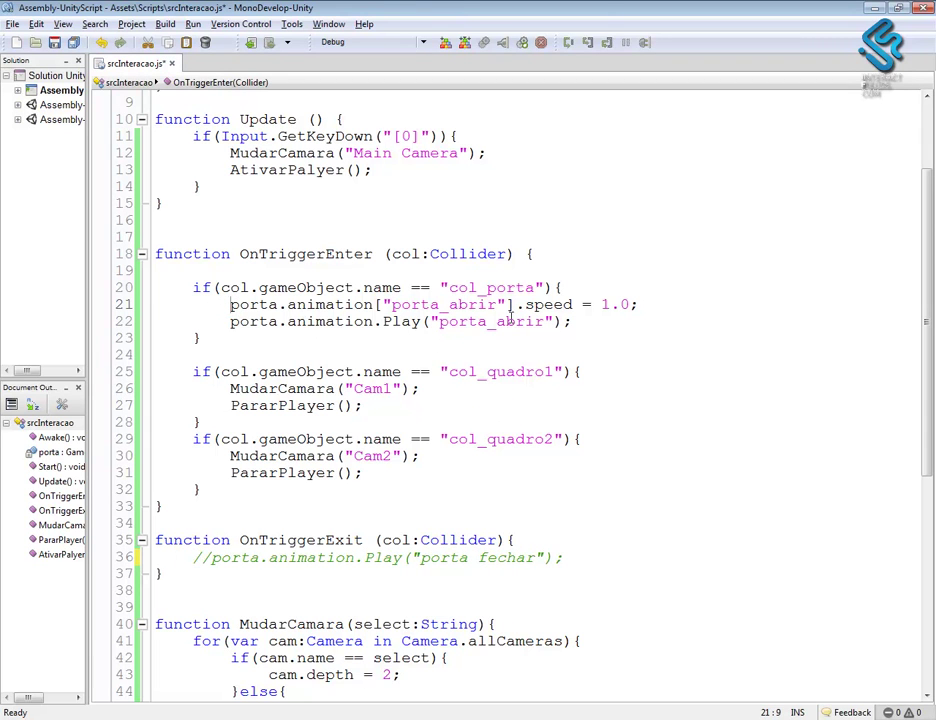
{"action": "double_click", "coordinate": [549, 306]}
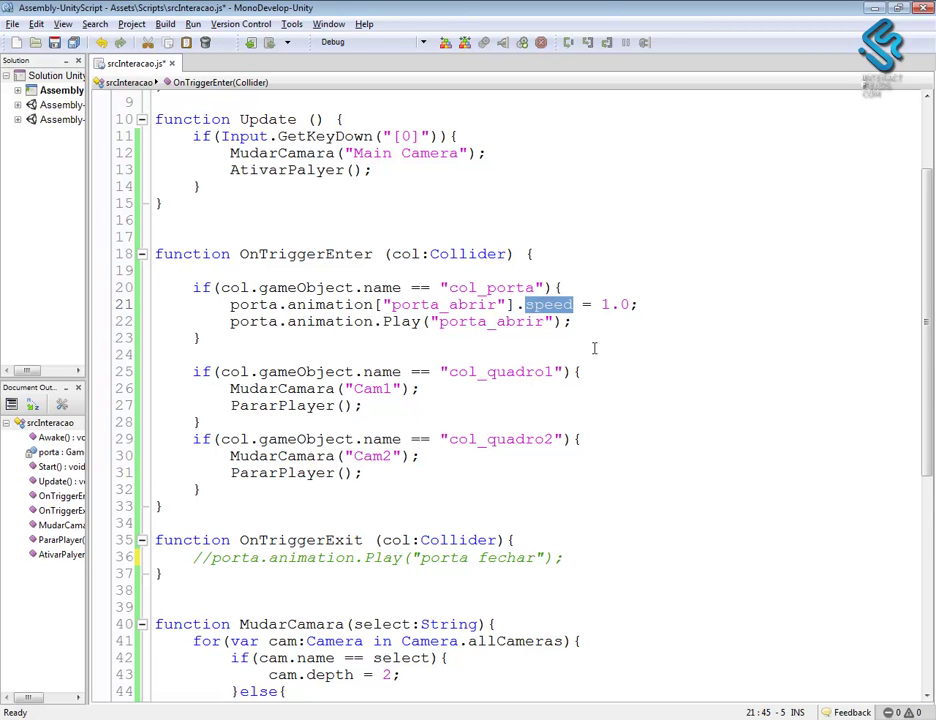
{"action": "left_click", "coordinate": [607, 411]}
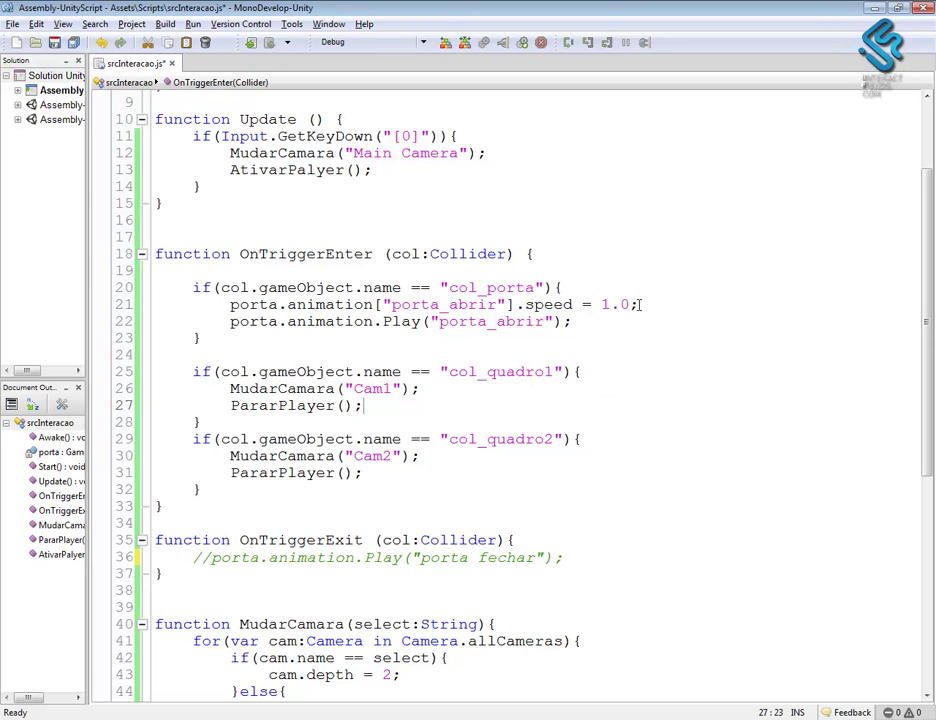
{"action": "left_click_drag", "start_coordinate": [637, 305], "coordinate": [230, 305]}
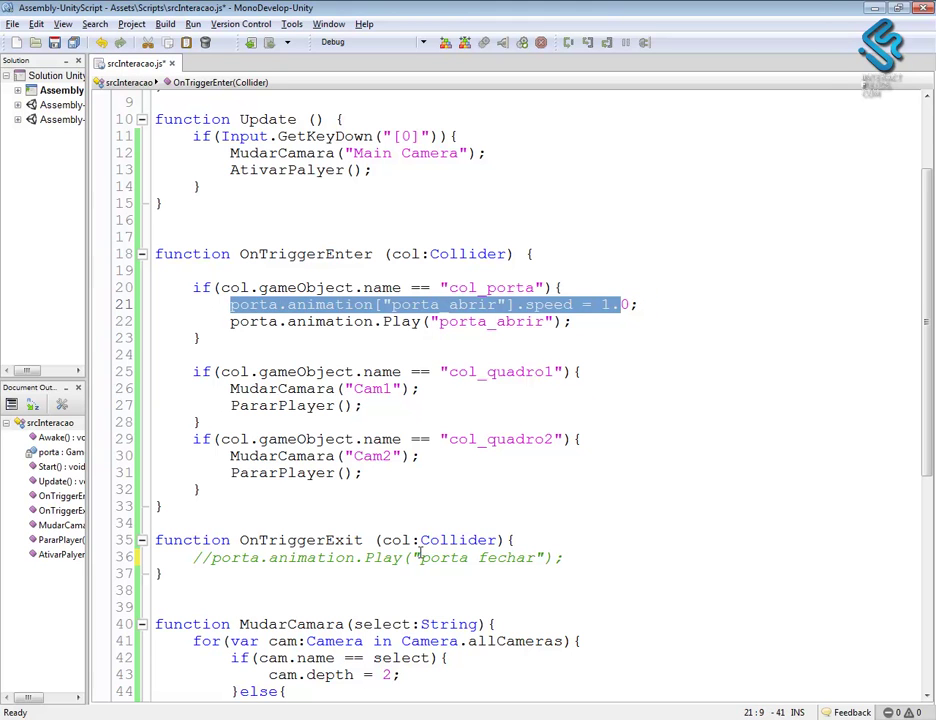
- Add the porta_abrir speed assignment to OnTriggerExit with the value -1.0
{"action": "key", "text": "ctrl+c"}
{"action": "left_click", "coordinate": [594, 558]}
{"action": "key", "text": "Return"}
{"action": "key", "text": "ctrl+v"}
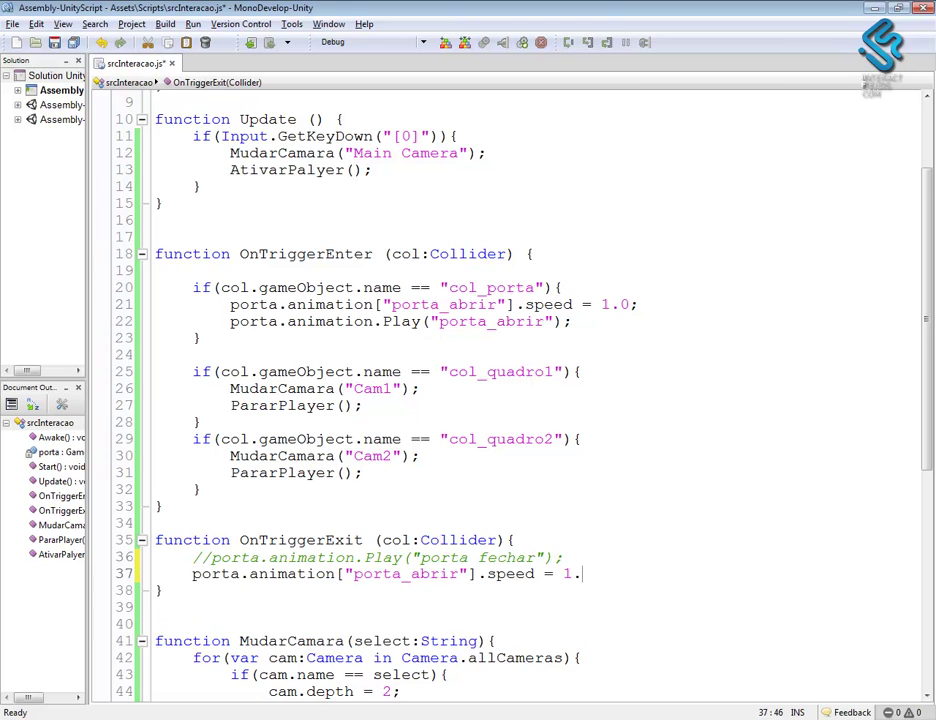
{"action": "left_click", "coordinate": [566, 574]}
{"action": "type", "text": "-"}
{"action": "left_click", "coordinate": [618, 574]}
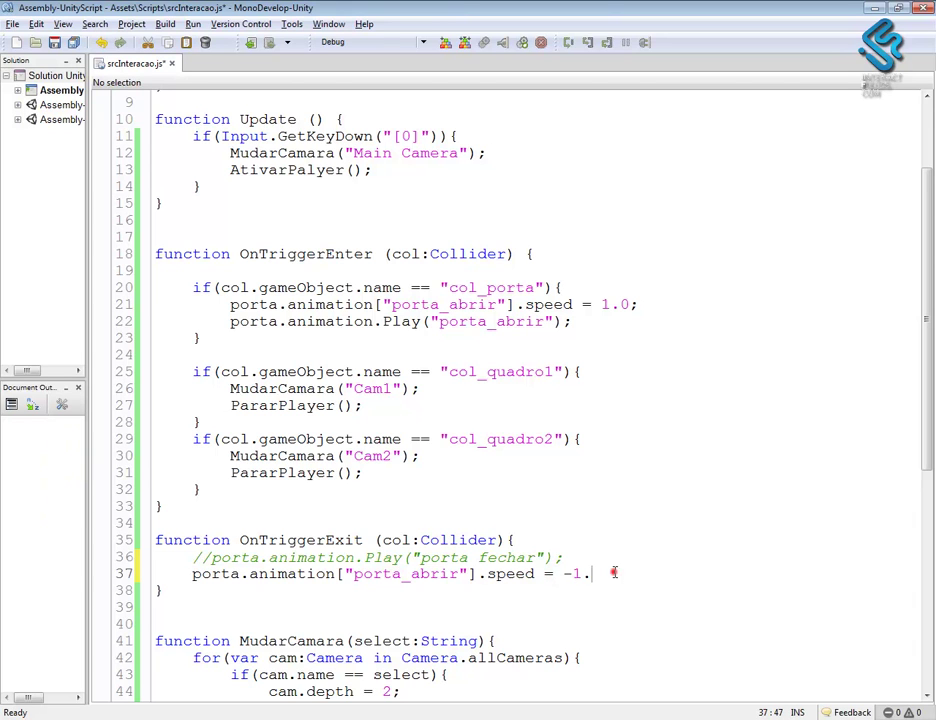
{"action": "type", "text": "0;"}
{"action": "key", "text": "Return"}
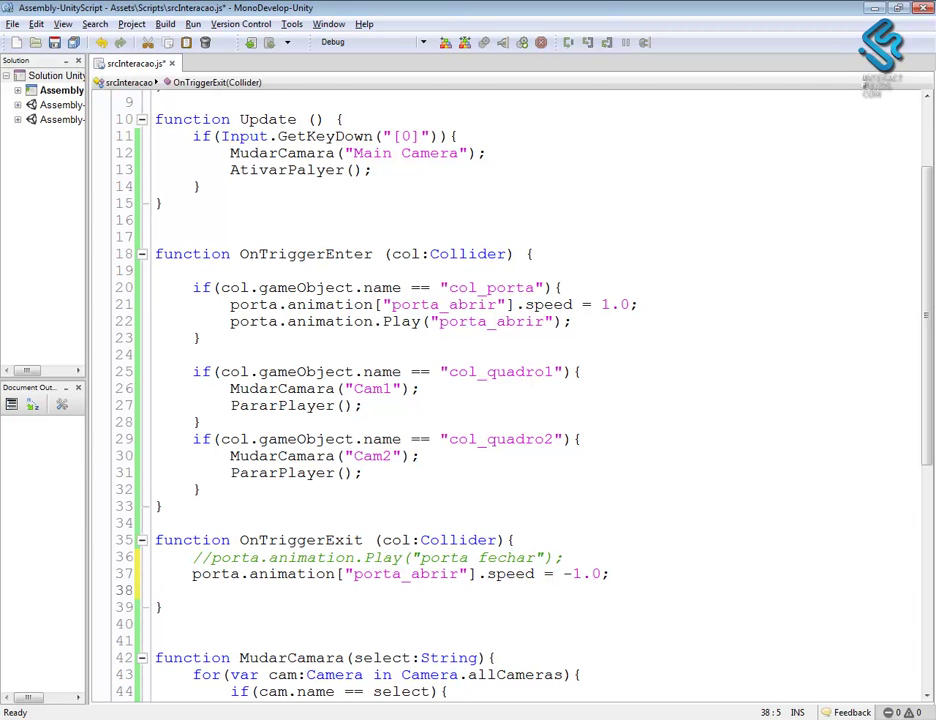
- Add a line setting porta_abrir time to porta.animation["porta_abrir"].length
{"action": "left_click_drag", "start_coordinate": [612, 574], "coordinate": [190, 577]}
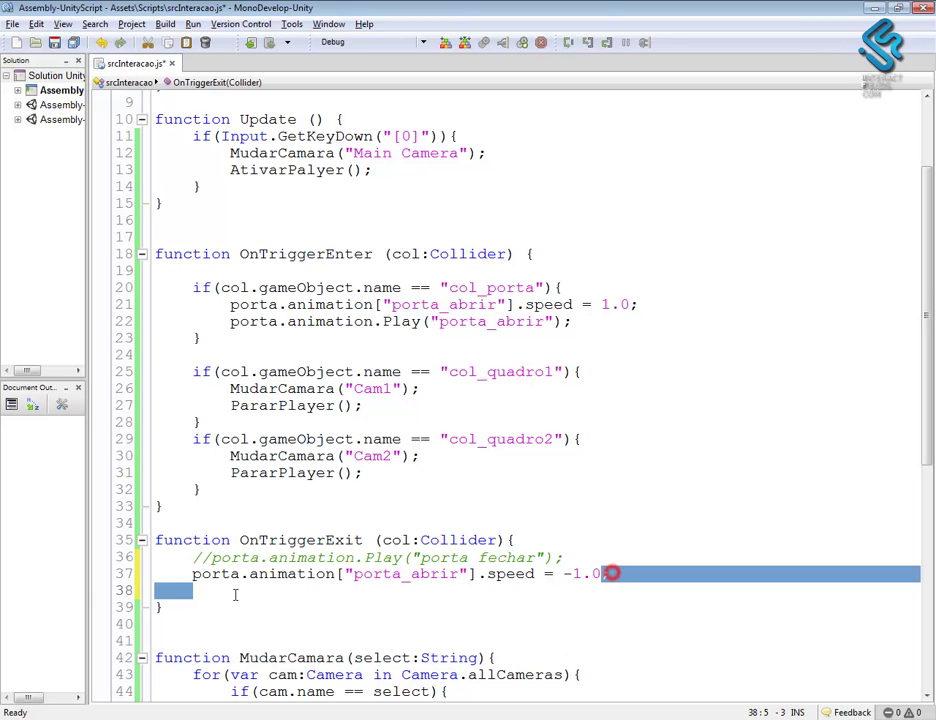
{"action": "key", "text": "ctrl+c"}
{"action": "left_click", "coordinate": [196, 590]}
{"action": "key", "text": "ctrl+v"}
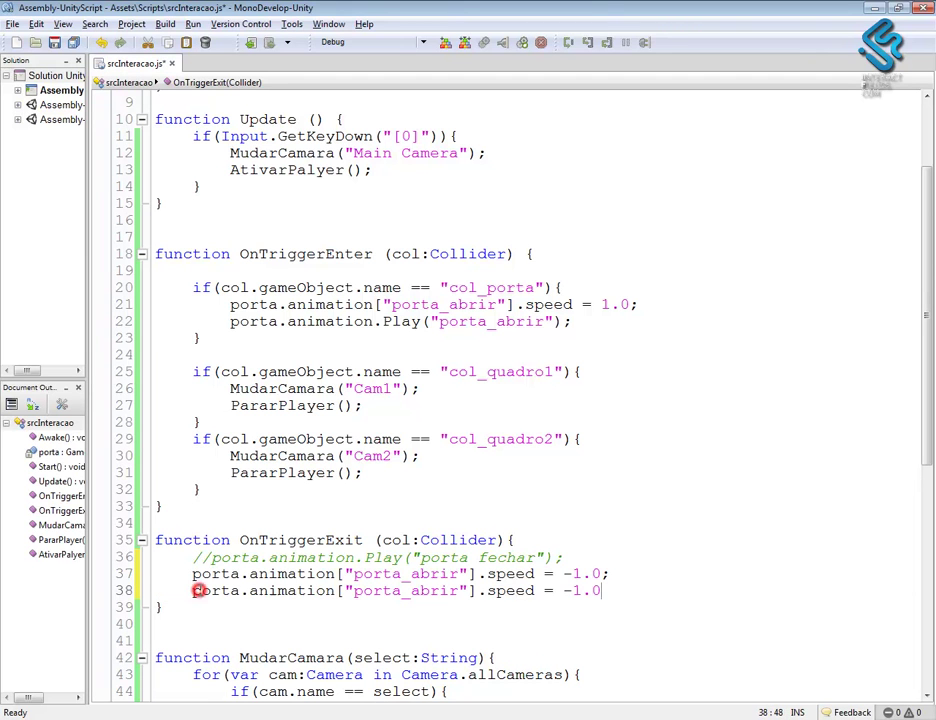
{"action": "double_click", "coordinate": [512, 590]}
{"action": "type", "text": "time"}
{"action": "left_click", "coordinate": [611, 593]}
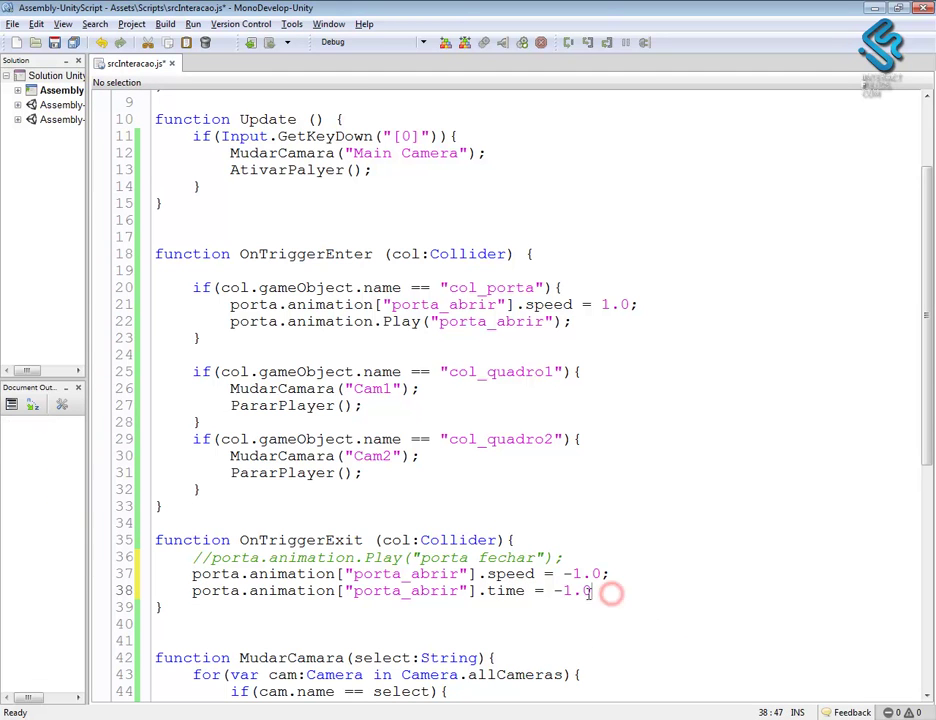
{"action": "left_click_drag", "start_coordinate": [520, 590], "coordinate": [186, 597]}
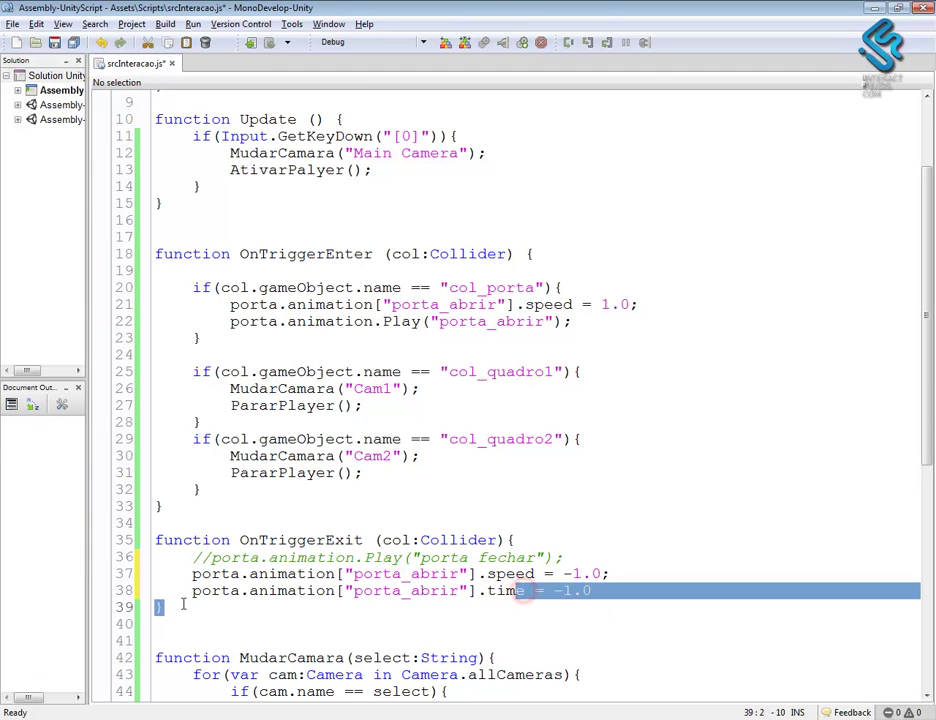
{"action": "key", "text": "ctrl+c"}
{"action": "double_click", "coordinate": [596, 591]}
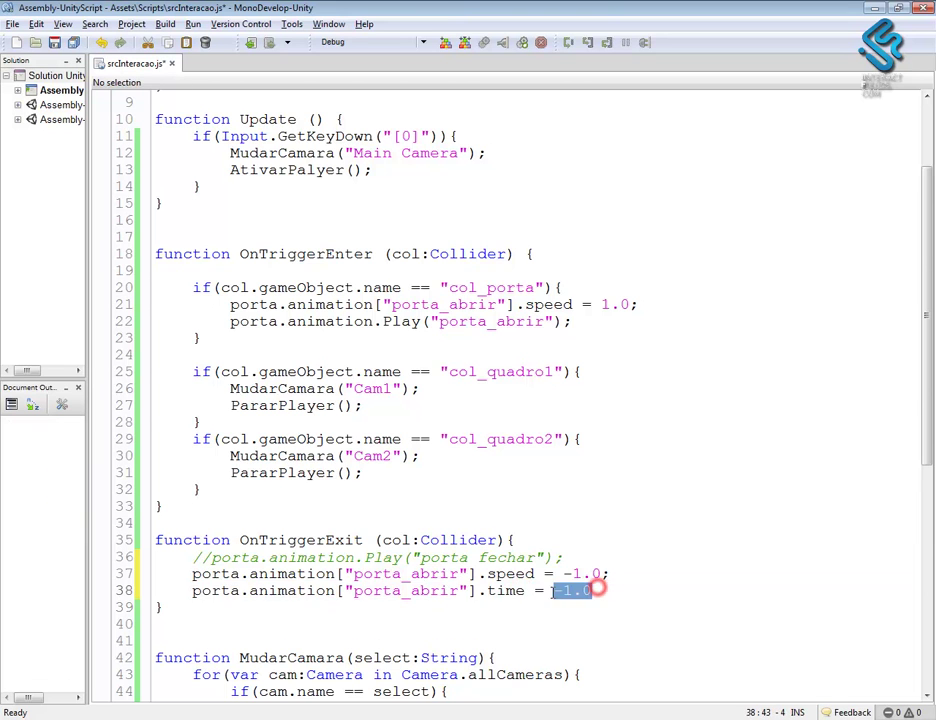
{"action": "key", "text": "ctrl+v"}
{"action": "scroll", "coordinate": [778, 581], "scroll_direction": "down", "scroll_amount": 4}
{"action": "key", "text": "ctrl+shift+Left"}
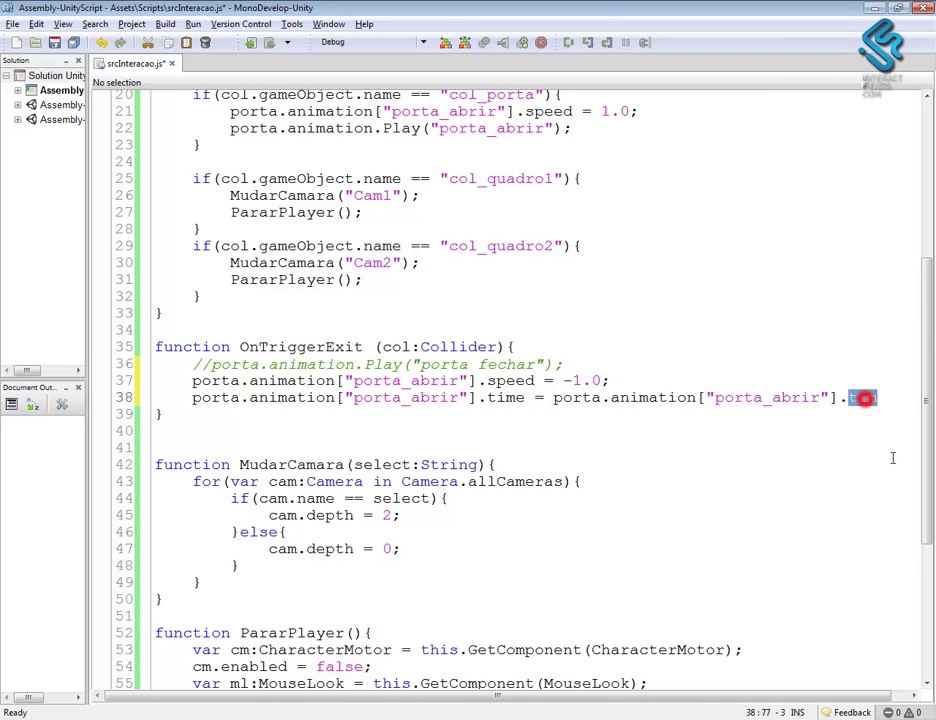
{"action": "type", "text": "le"}
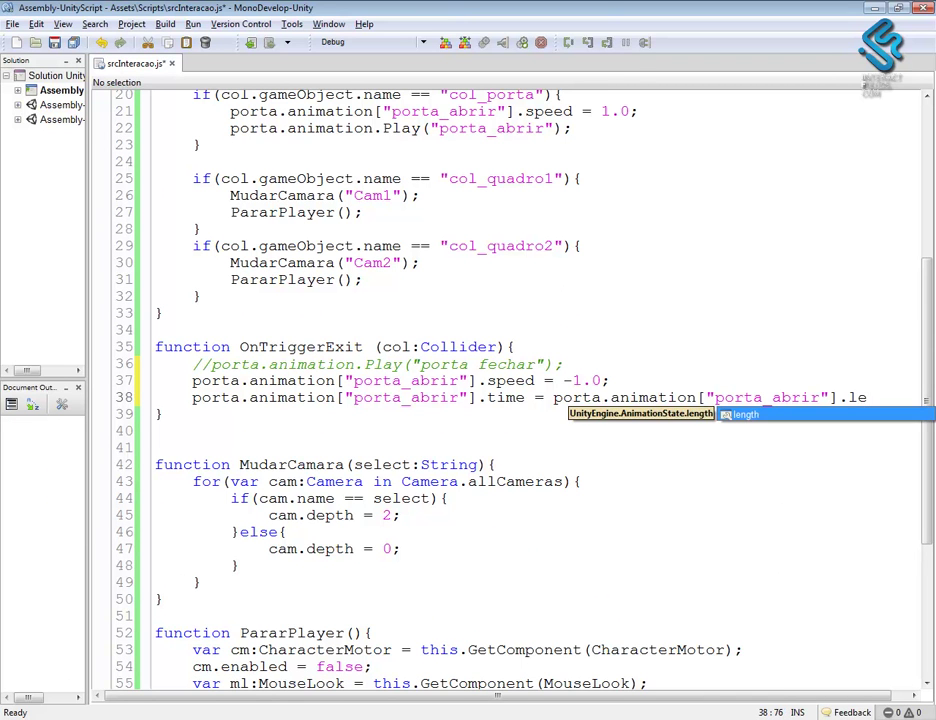
{"action": "type", "text": "gth"}
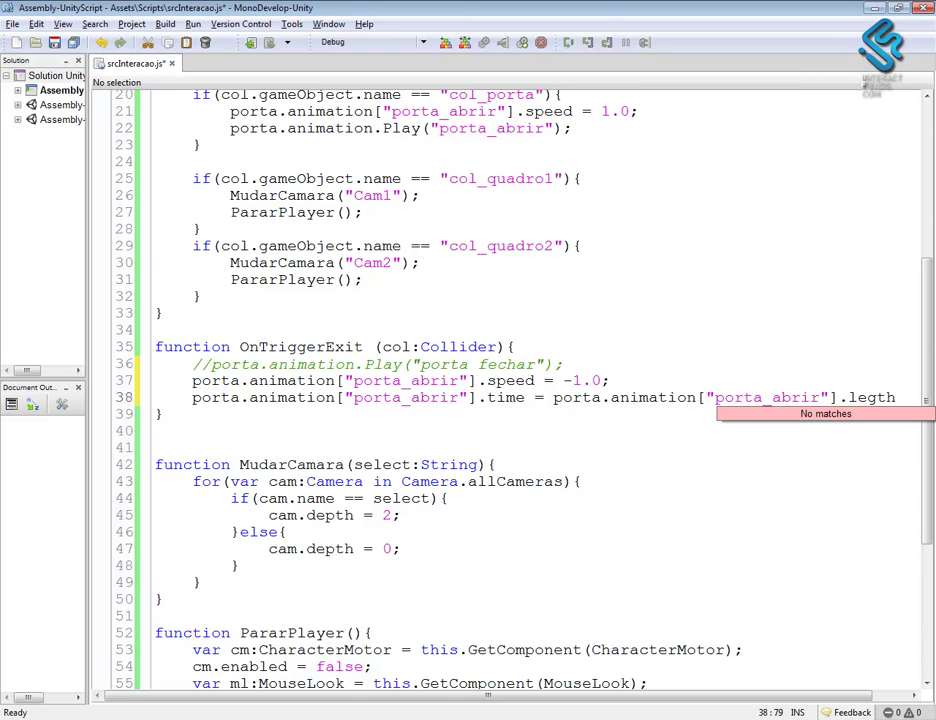
{"action": "type", "text": ";"}
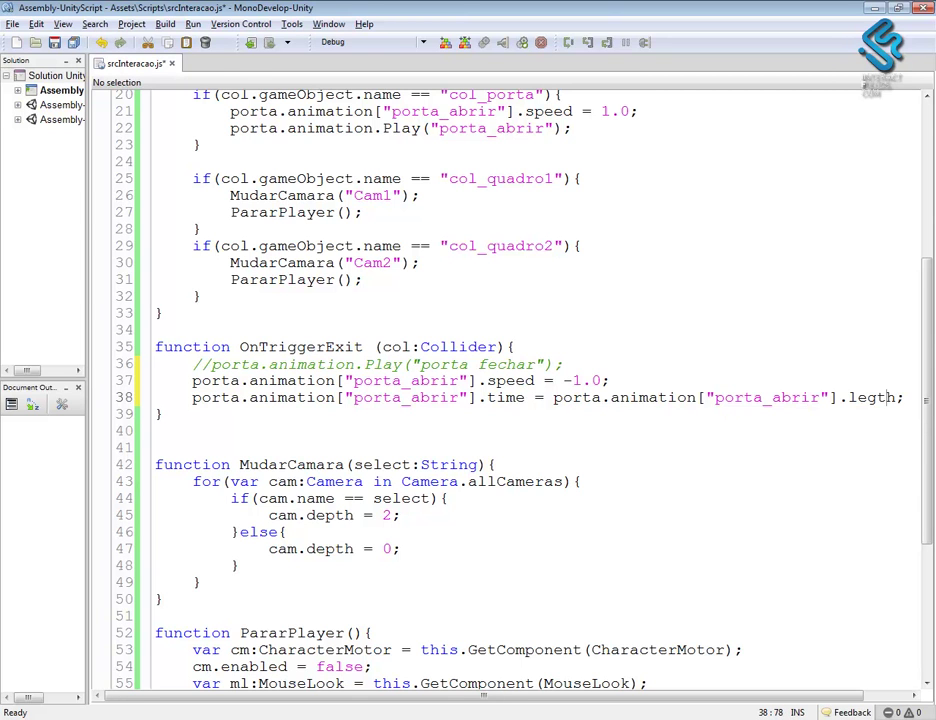
{"action": "key", "text": "Left"}
{"action": "key", "text": "Left"}
{"action": "type", "text": "n"}
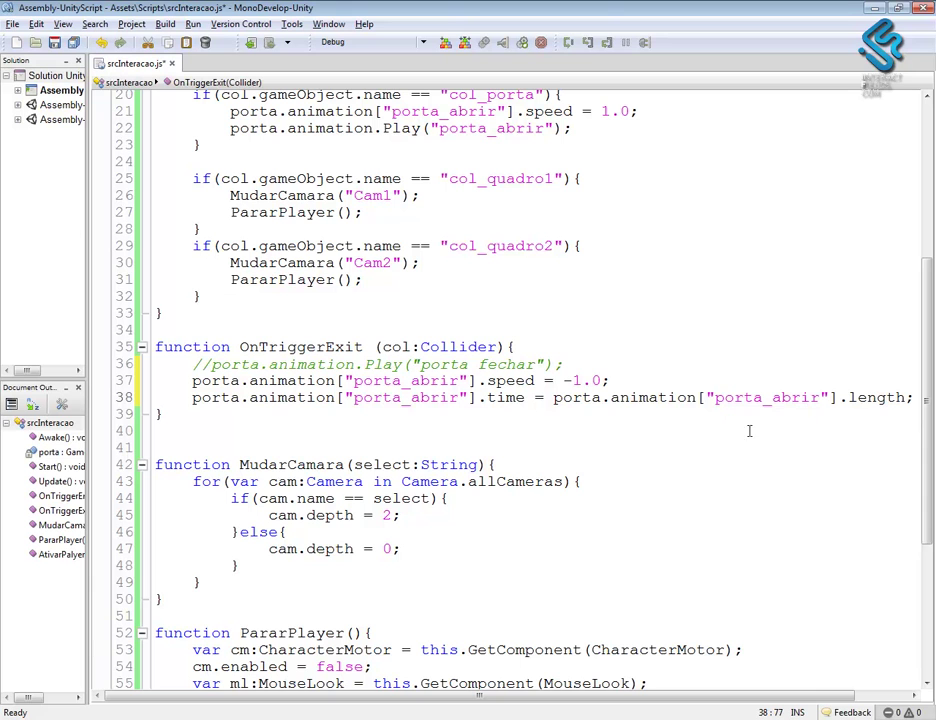
- Finish OnTriggerExit with porta.animation.Play("porta_abrir"); and review the three new lines
{"action": "left_click", "coordinate": [290, 417]}
{"action": "left_click", "coordinate": [913, 397]}
{"action": "key", "text": "Return"}
{"action": "type", "text": "porta.animation[\"porta_abrir\"].tim"}
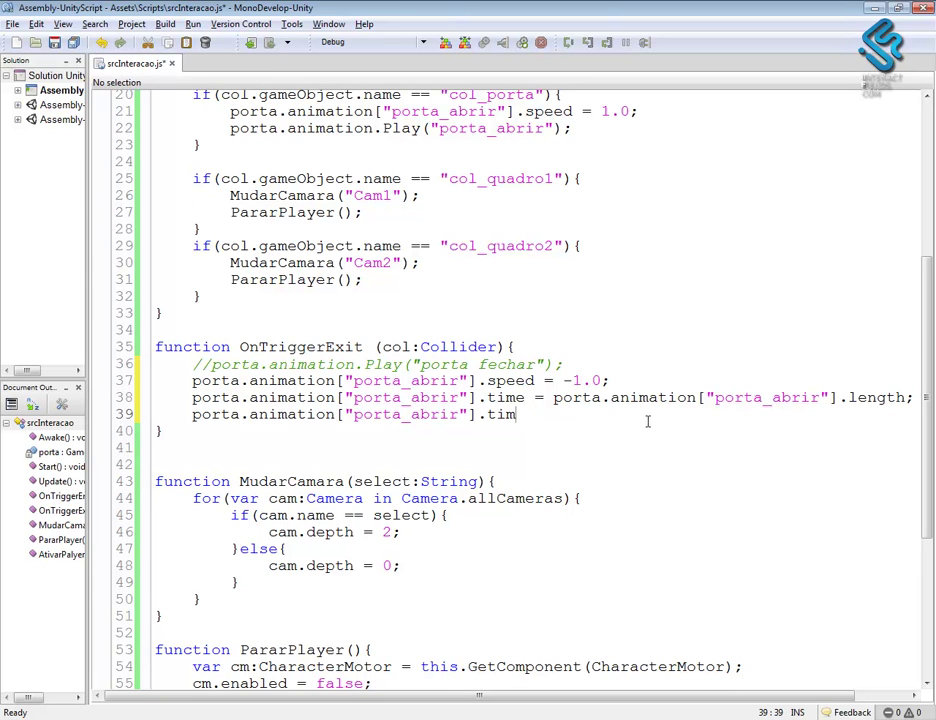
{"action": "left_click", "coordinate": [554, 226]}
{"action": "scroll", "coordinate": [556, 232], "scroll_direction": "up", "scroll_amount": 3}
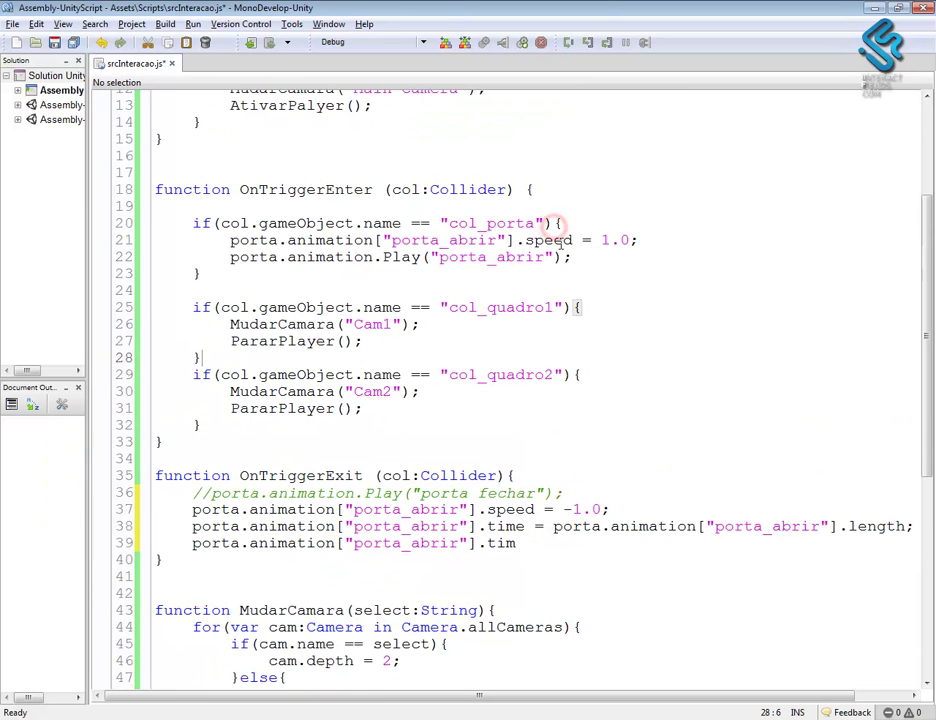
{"action": "left_click_drag", "start_coordinate": [580, 258], "coordinate": [228, 258]}
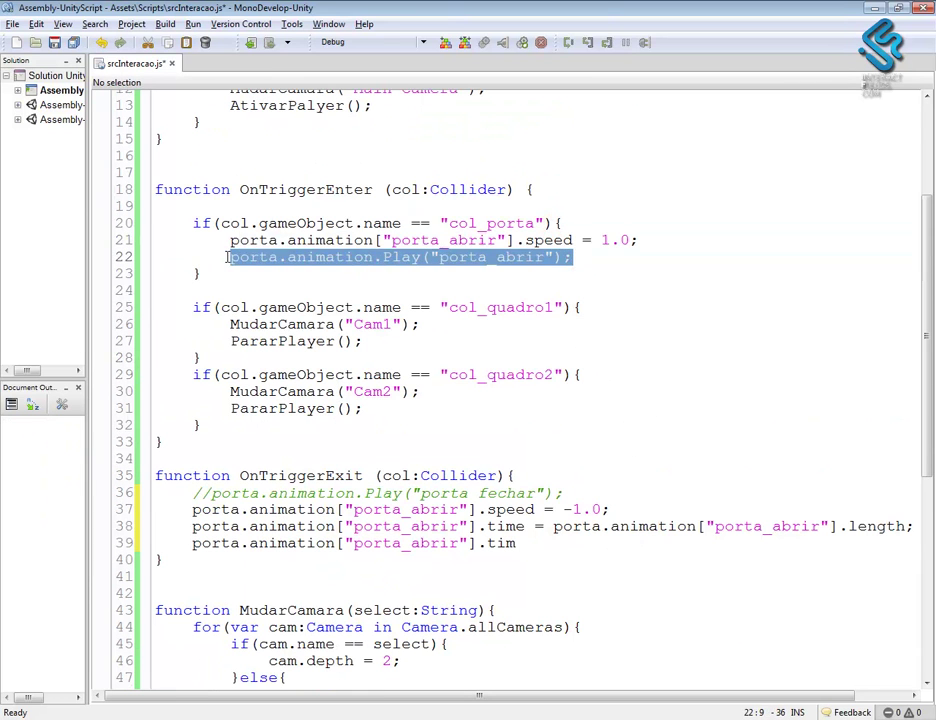
{"action": "scroll", "coordinate": [390, 360], "scroll_direction": "down", "scroll_amount": 2}
{"action": "scroll", "coordinate": [390, 360], "scroll_direction": "down", "scroll_amount": 1}
{"action": "left_click_drag", "start_coordinate": [522, 350], "coordinate": [186, 355]}
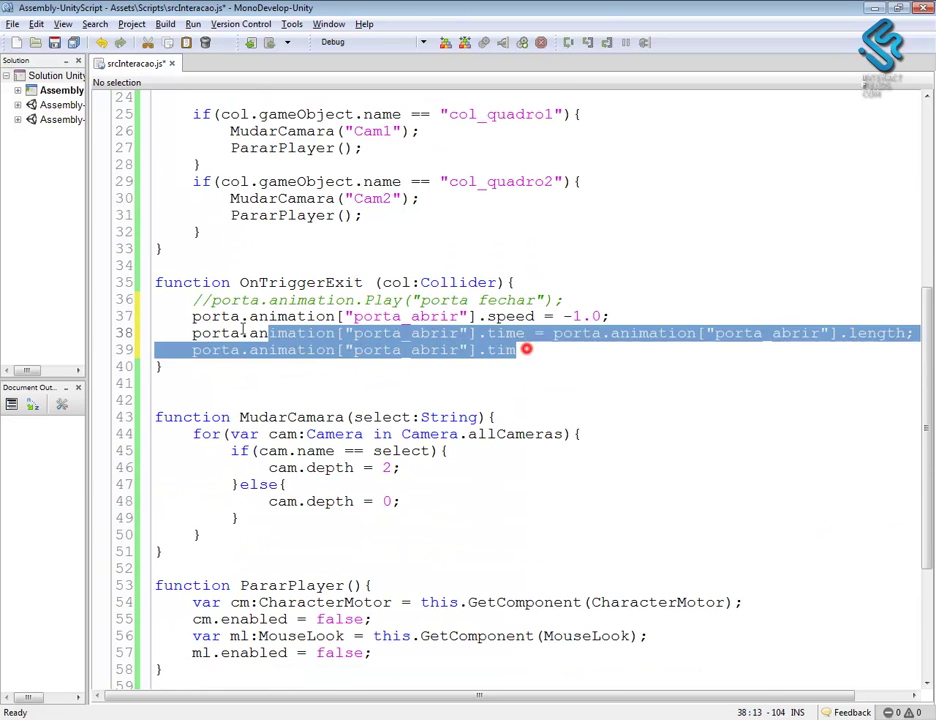
{"action": "key", "text": "ctrl+v"}
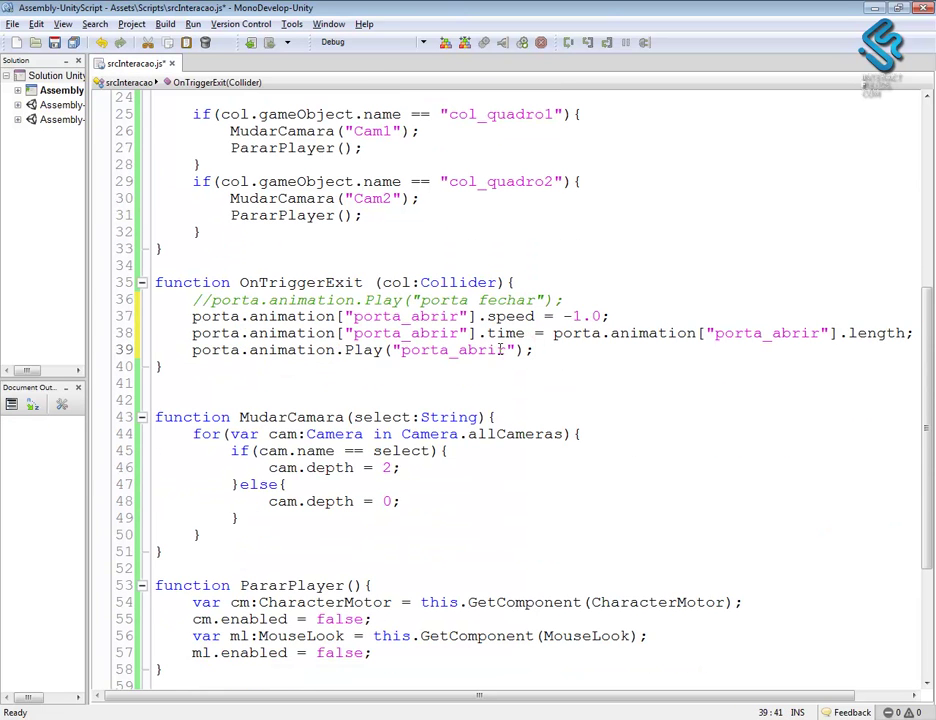
{"action": "left_click", "coordinate": [589, 317]}
{"action": "left_click", "coordinate": [581, 338]}
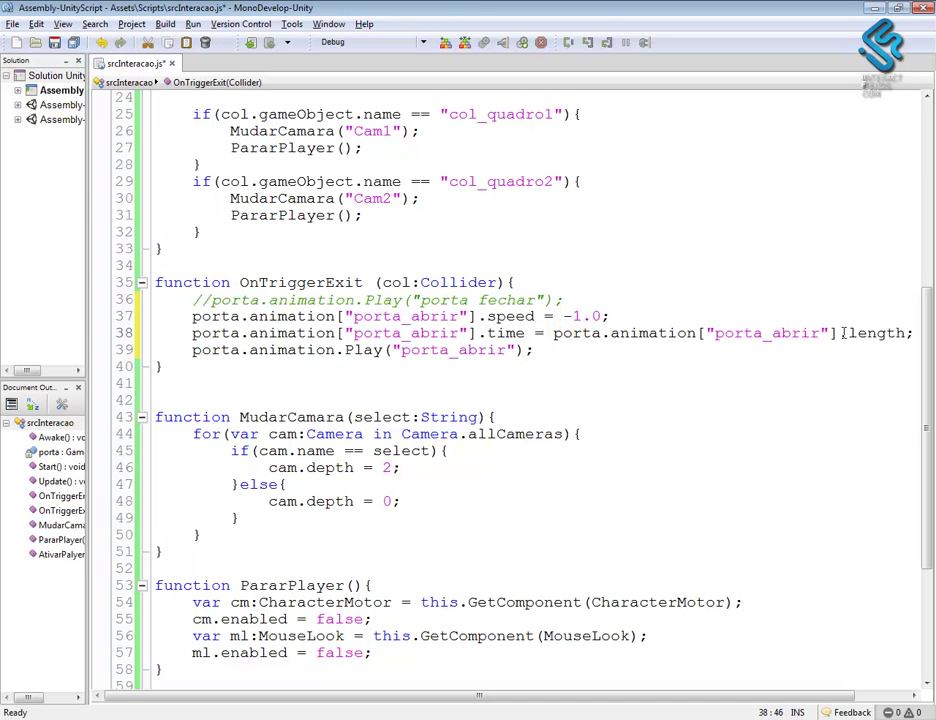
{"action": "left_click", "coordinate": [478, 350]}
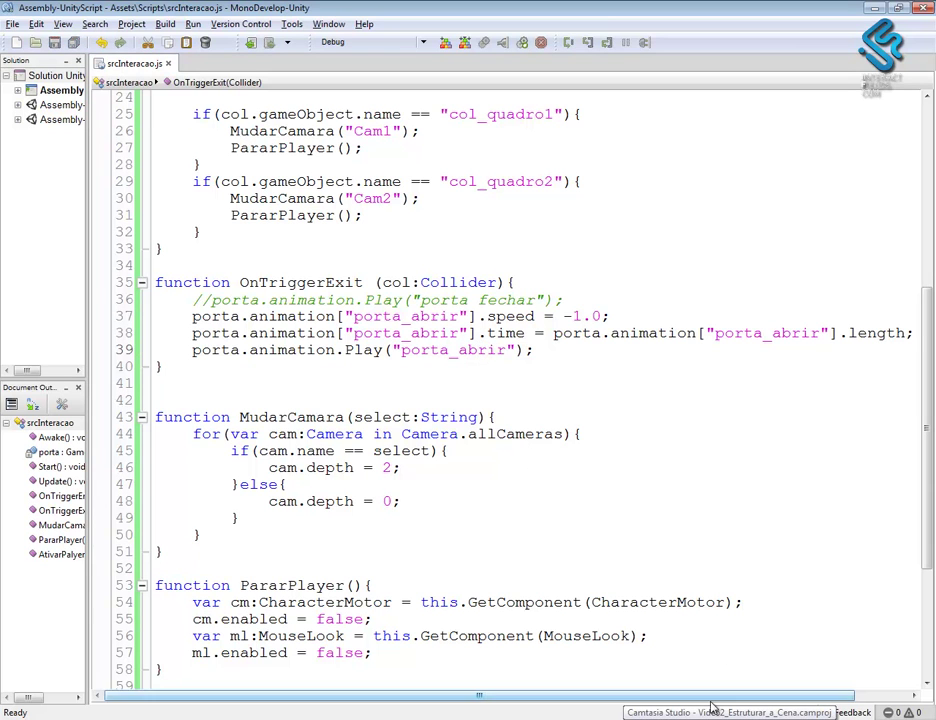
{"action": "key", "text": "alt+Tab"}
- Play-test the door by walking the player with the arrow keys to the paintings wall, then stop
{"action": "left_click", "coordinate": [441, 42]}
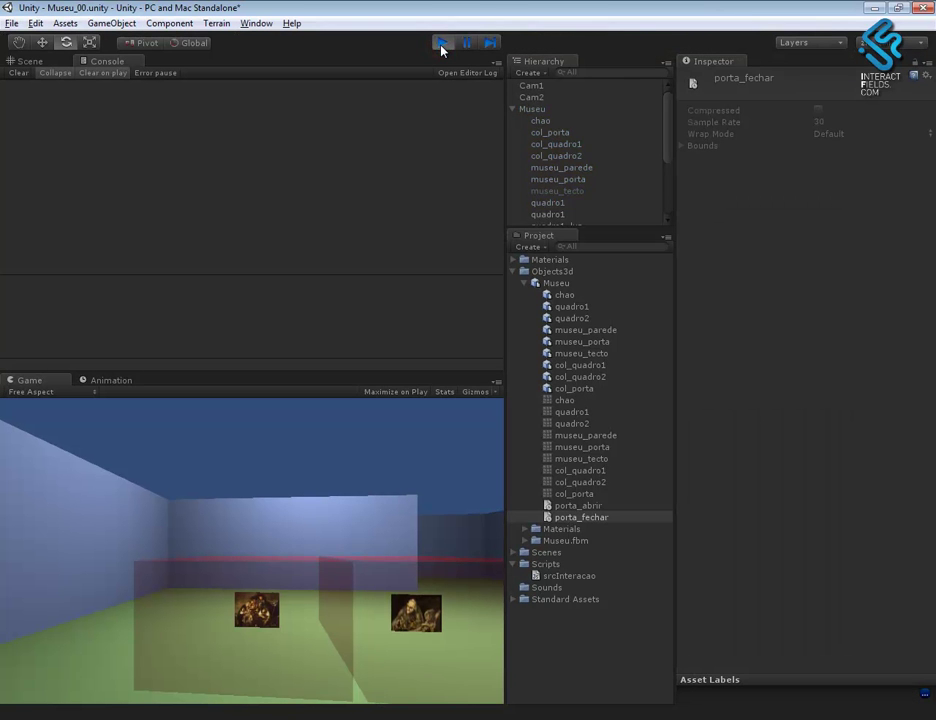
{"action": "key", "text": "Up"}
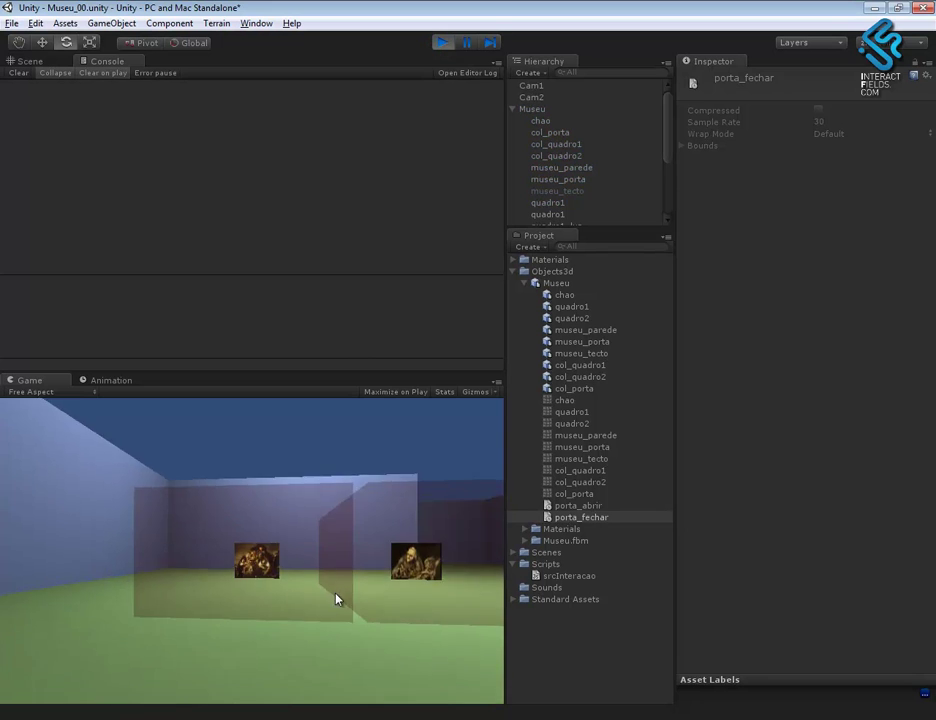
{"action": "key", "text": "Up"}
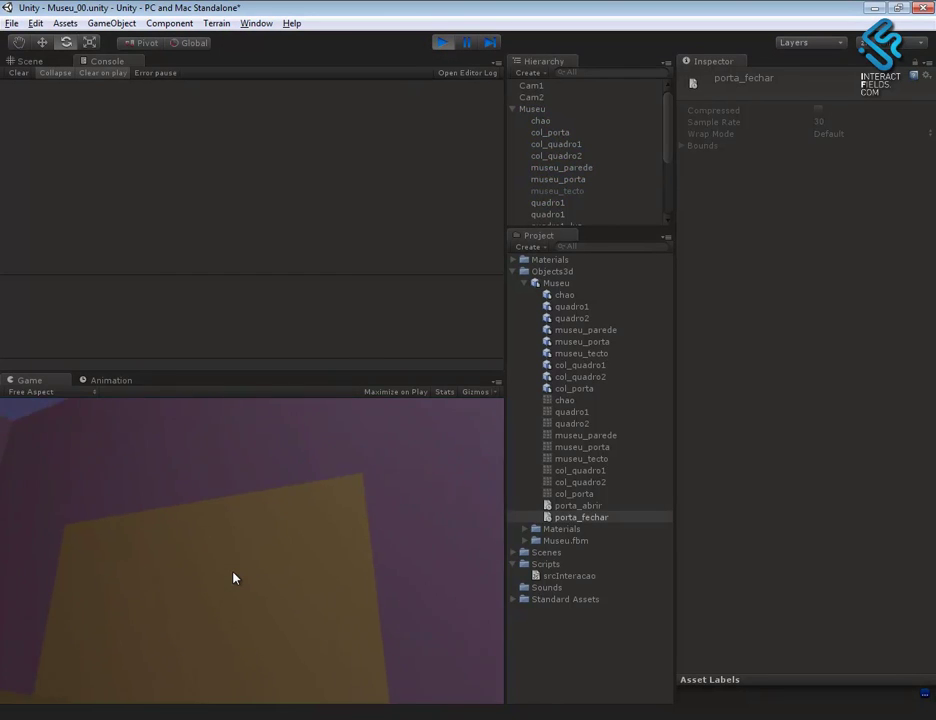
{"action": "key", "text": "Up"}
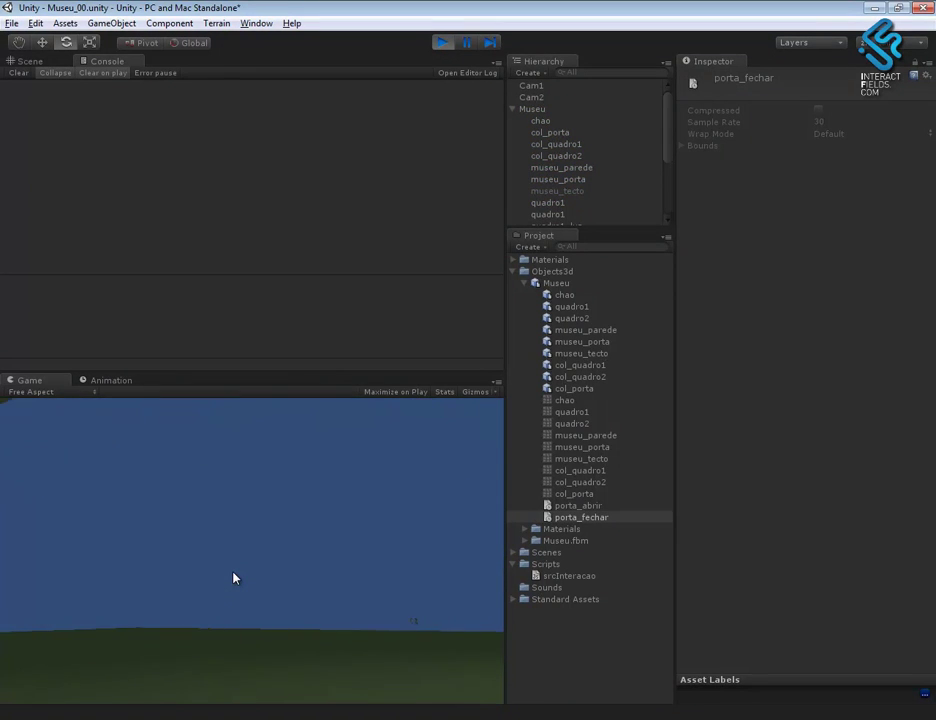
{"action": "key", "text": "Left"}
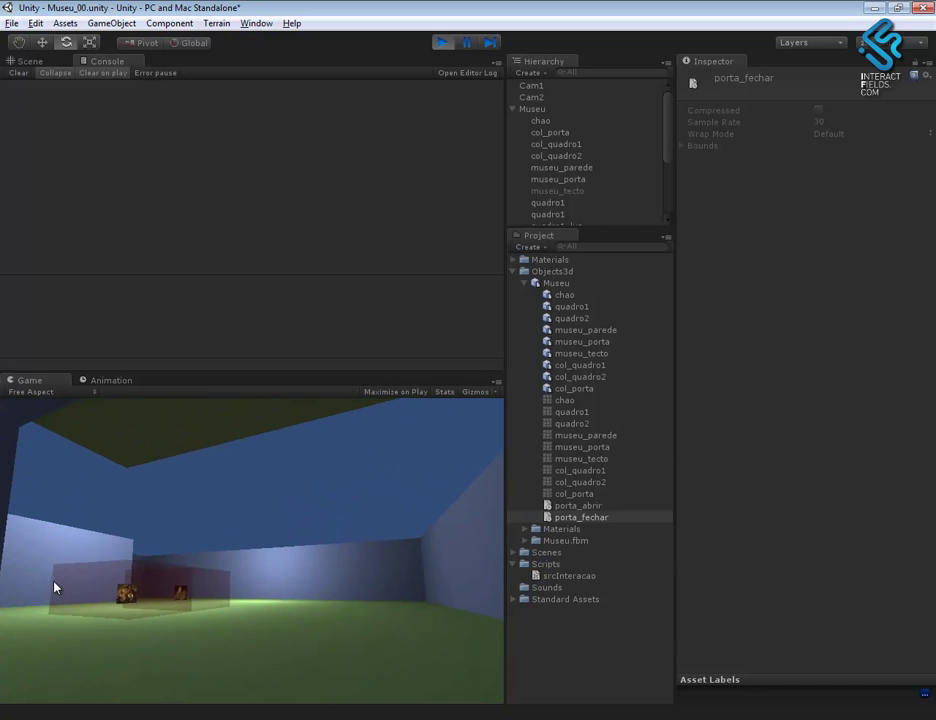
{"action": "key", "text": "Up"}
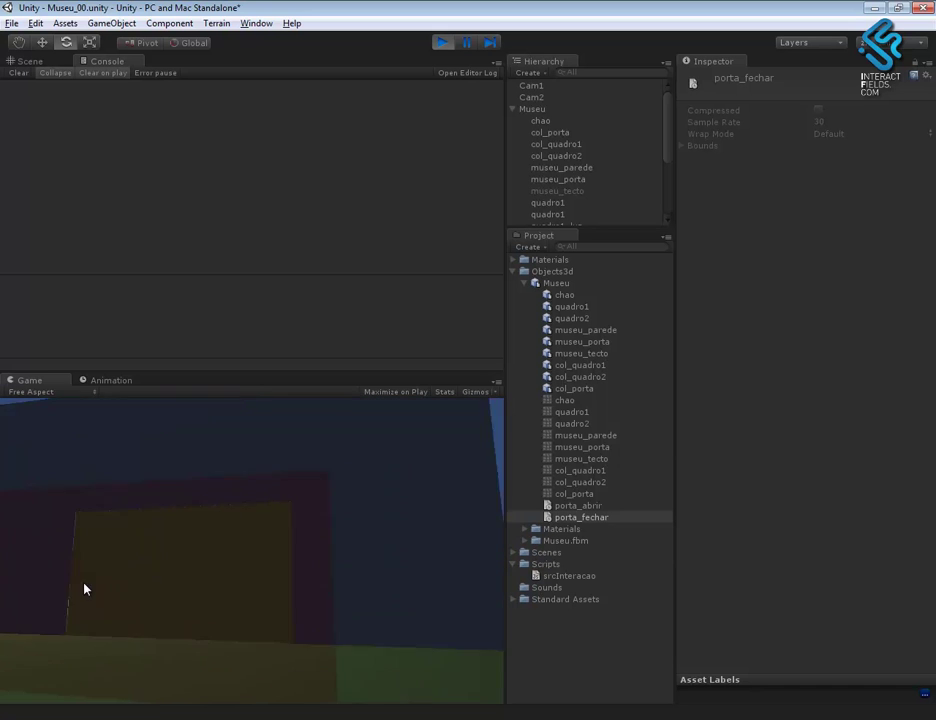
{"action": "left_click", "coordinate": [443, 43]}
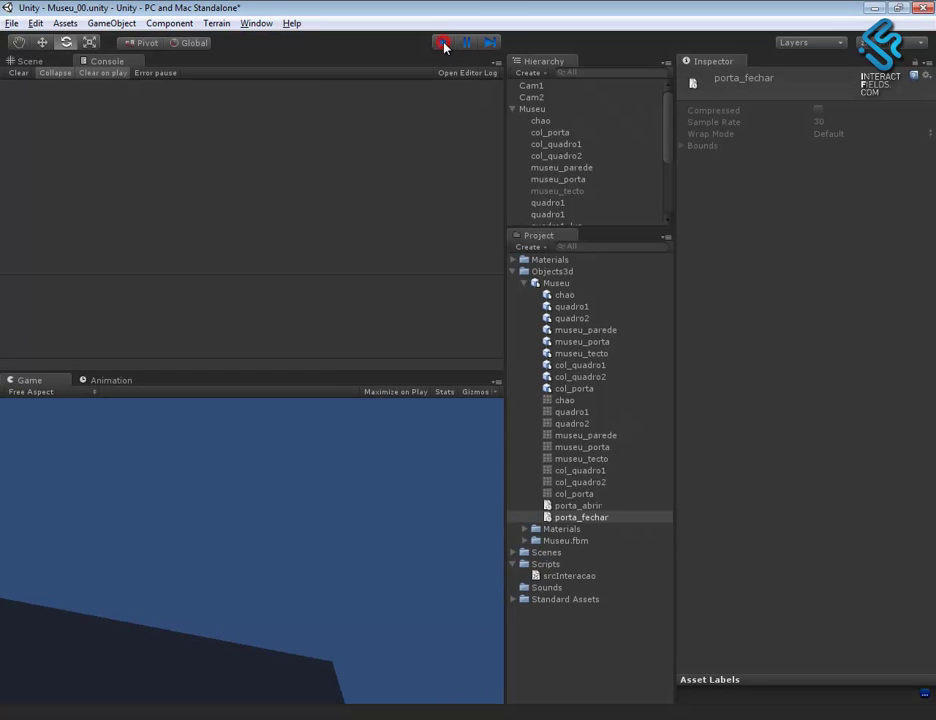
{"action": "key", "text": "alt+Tab"}
- Wrap the porta abrir speed, time and Play lines in OnTriggerExit in a /* */ block comment
{"action": "left_click", "coordinate": [188, 316]}
{"action": "key", "text": "Return"}
{"action": "left_click", "coordinate": [193, 316]}
{"action": "type", "text": "/*"}
{"action": "left_click", "coordinate": [565, 366]}
{"action": "key", "text": "Return"}
{"action": "type", "text": "*/"}
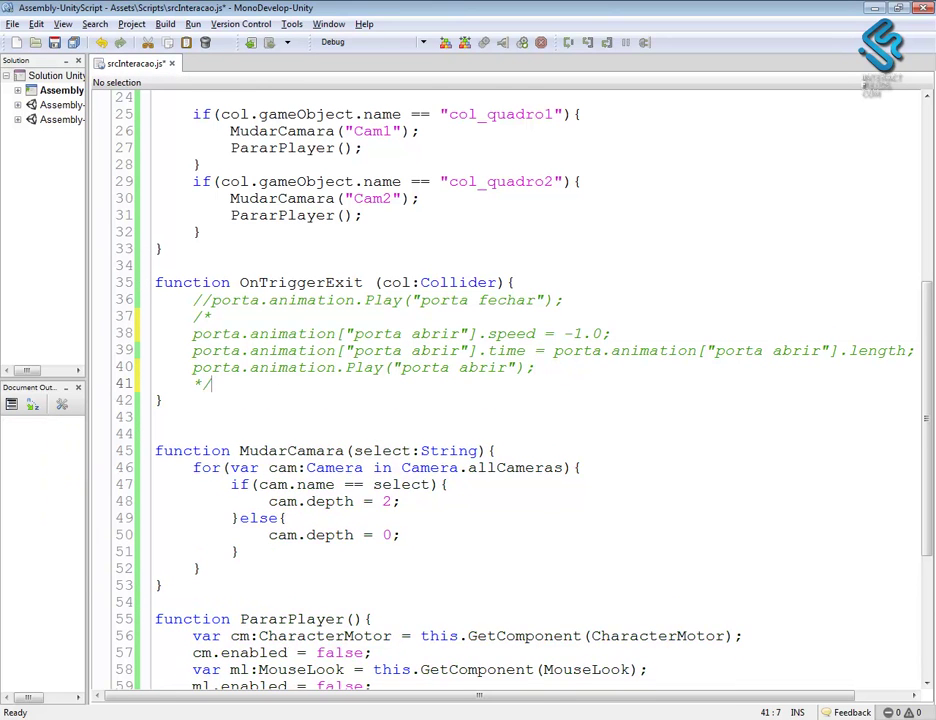
- Uncomment the porta_fechar Play line so OnTriggerExit plays it
{"action": "left_click", "coordinate": [211, 299]}
{"action": "key", "text": "BackSpace"}
{"action": "key", "text": "BackSpace"}
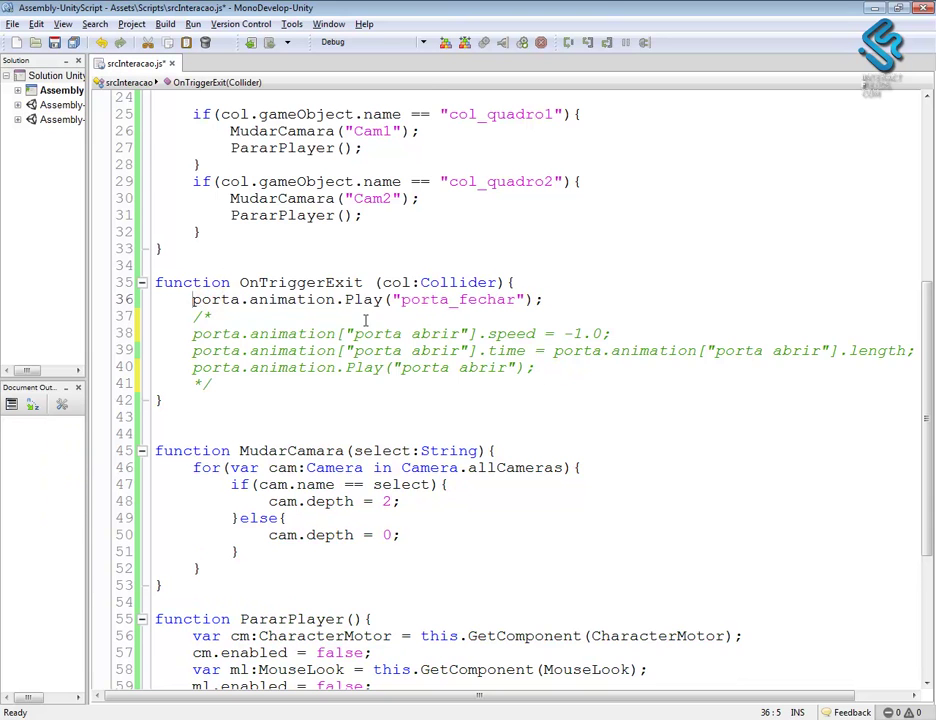
{"action": "scroll", "coordinate": [392, 316], "scroll_direction": "up", "scroll_amount": 4}
- Comment out the door speed line 21 in OnTriggerEnter with //, then return to Unity
{"action": "left_click", "coordinate": [229, 241]}
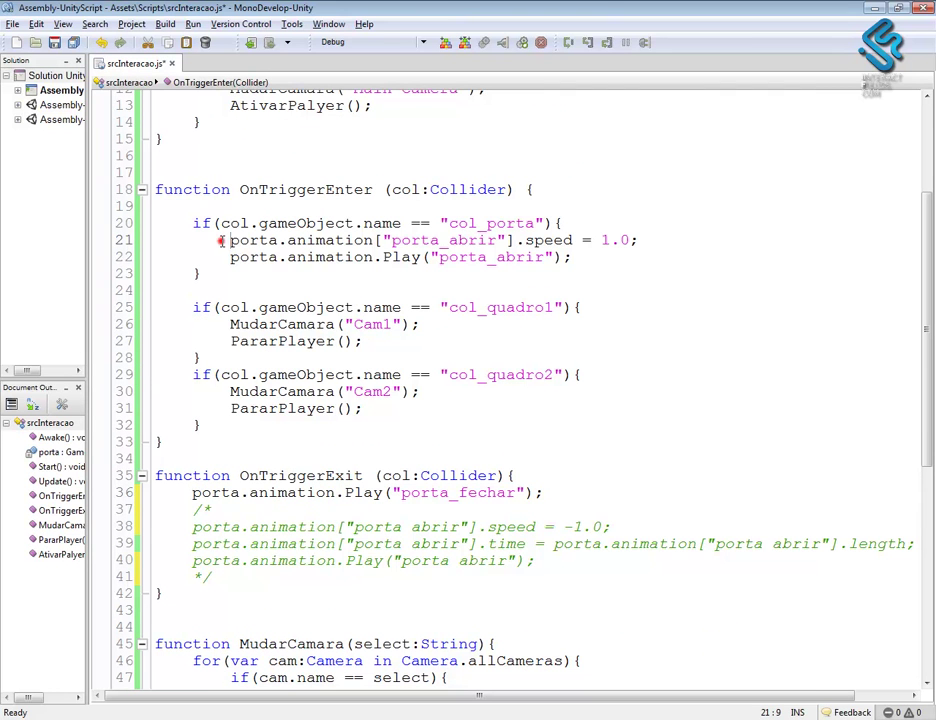
{"action": "type", "text": "//"}
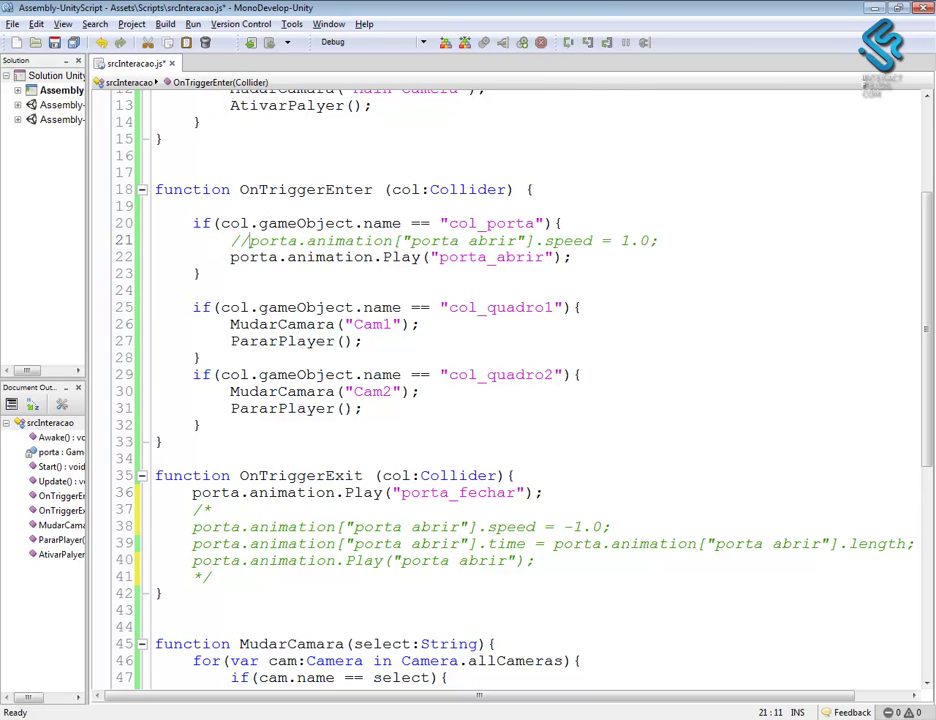
{"action": "left_click", "coordinate": [335, 271]}
{"action": "scroll", "coordinate": [467, 340], "scroll_direction": "down", "scroll_amount": 4}
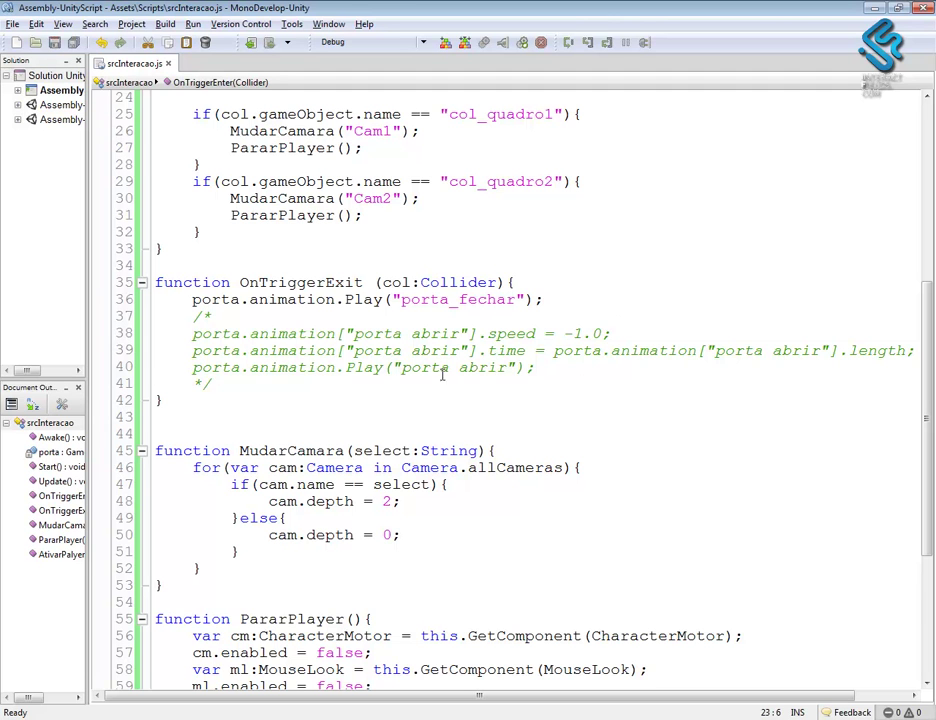
{"action": "left_click", "coordinate": [477, 283]}
{"action": "scroll", "coordinate": [474, 286], "scroll_direction": "down", "scroll_amount": 5}
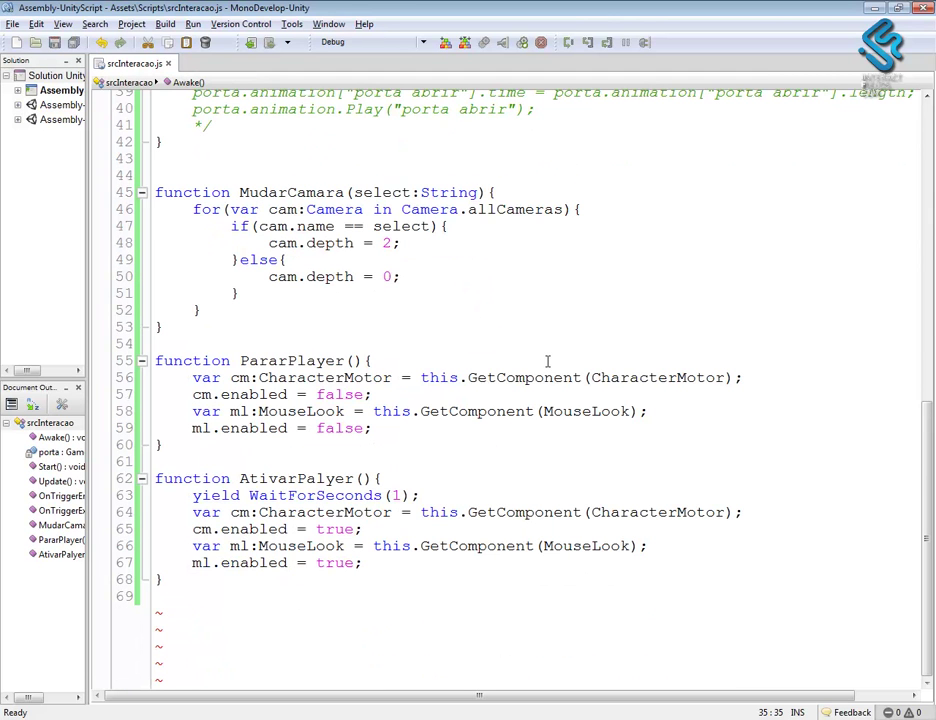
{"action": "key", "text": "alt+Tab"}
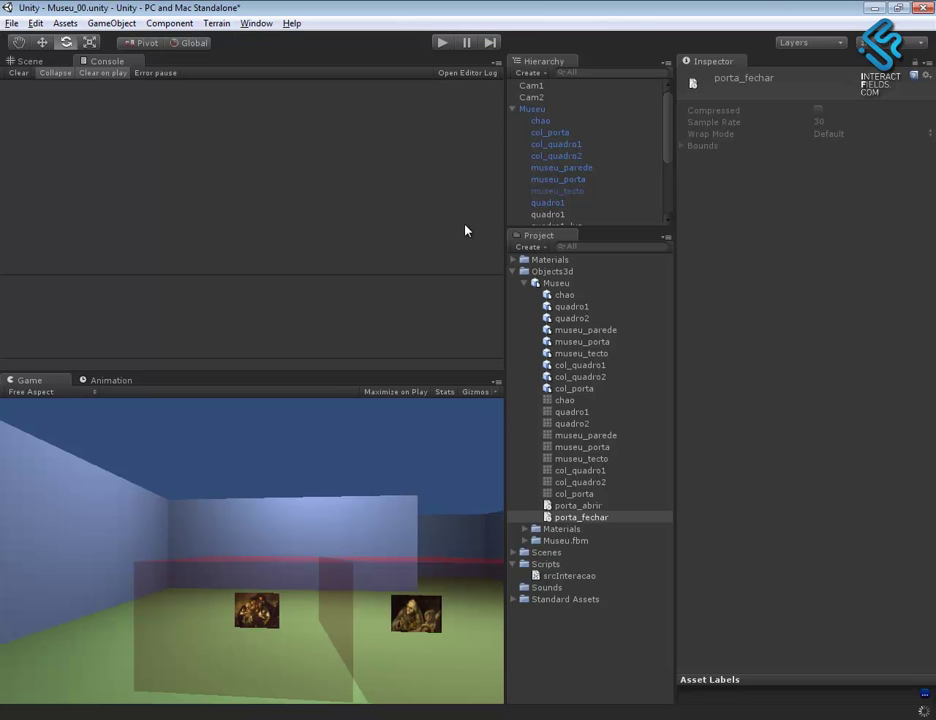
- Play-test the museum in the Scene view: walk to a painting's close-up, click back, then stop
{"action": "left_click", "coordinate": [22, 61]}
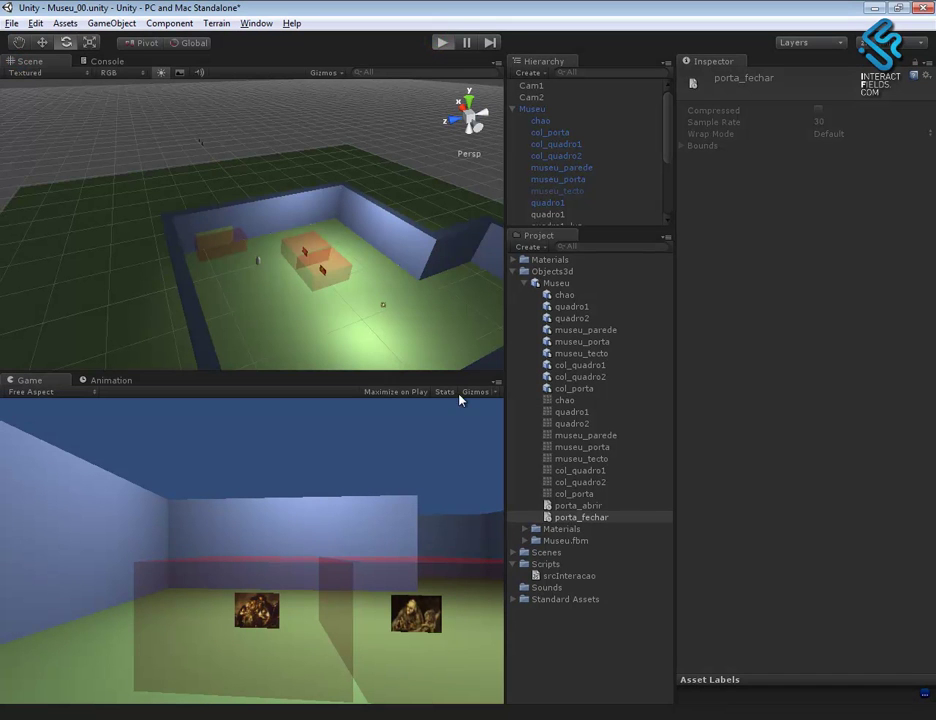
{"action": "key", "text": "ctrl+p"}
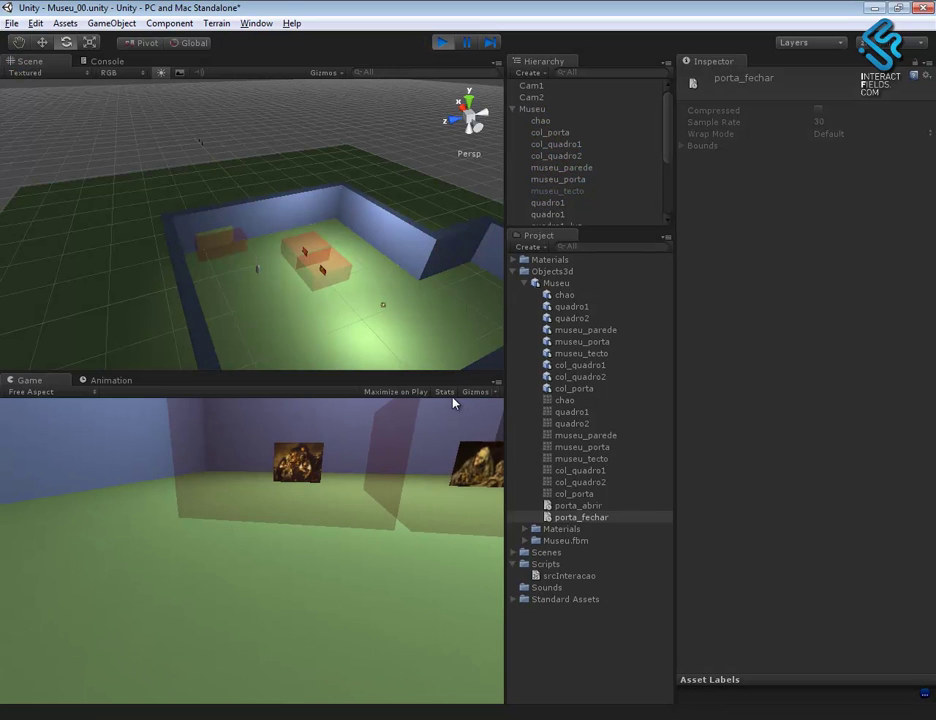
{"action": "key", "text": "w"}
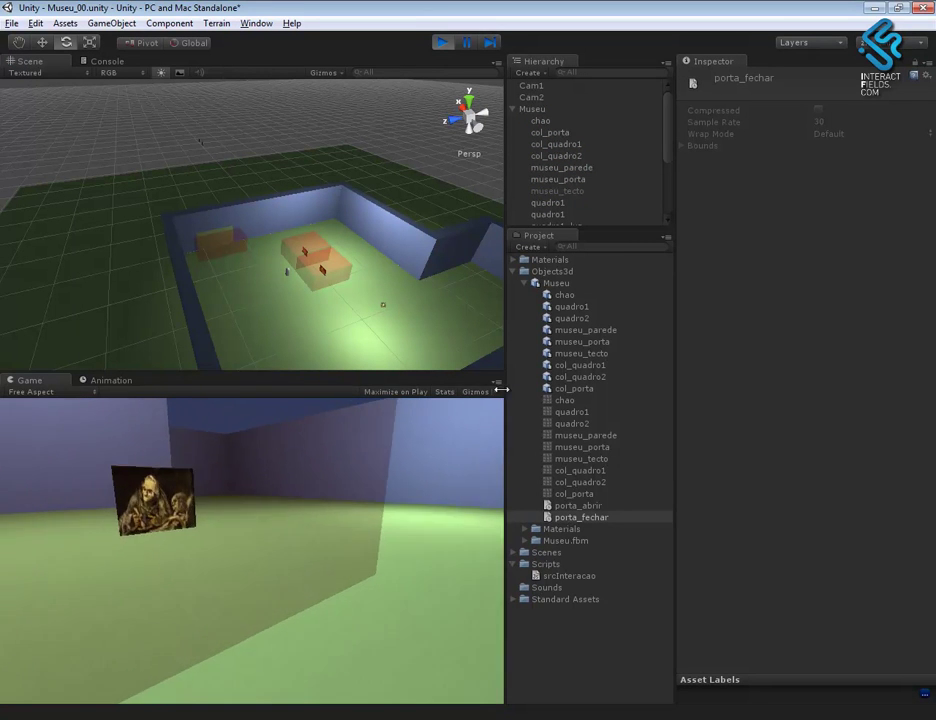
{"action": "key", "text": "w"}
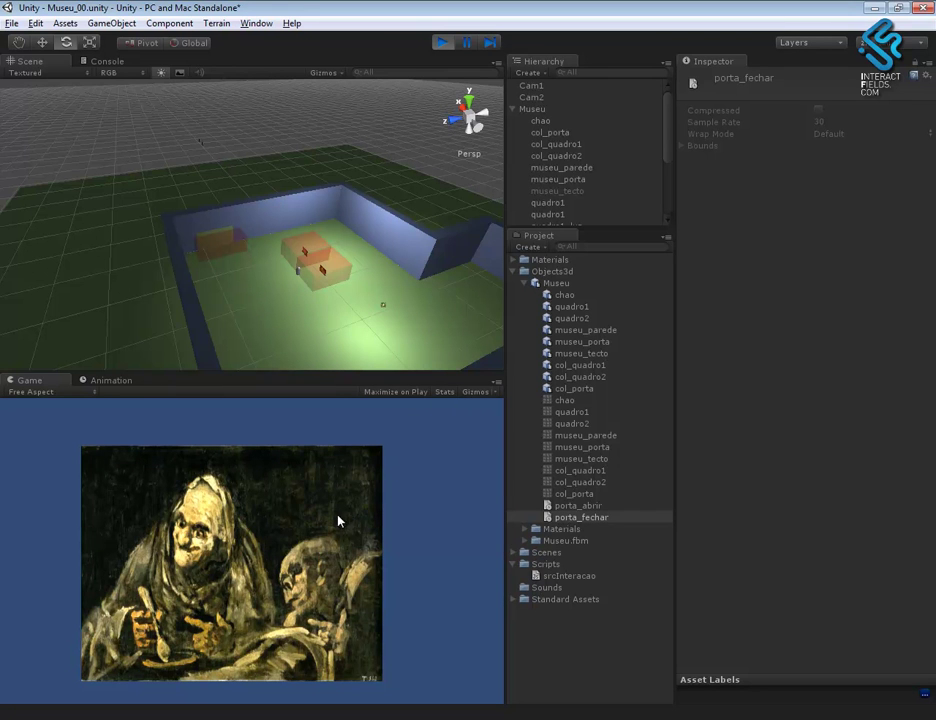
{"action": "left_click", "coordinate": [278, 530]}
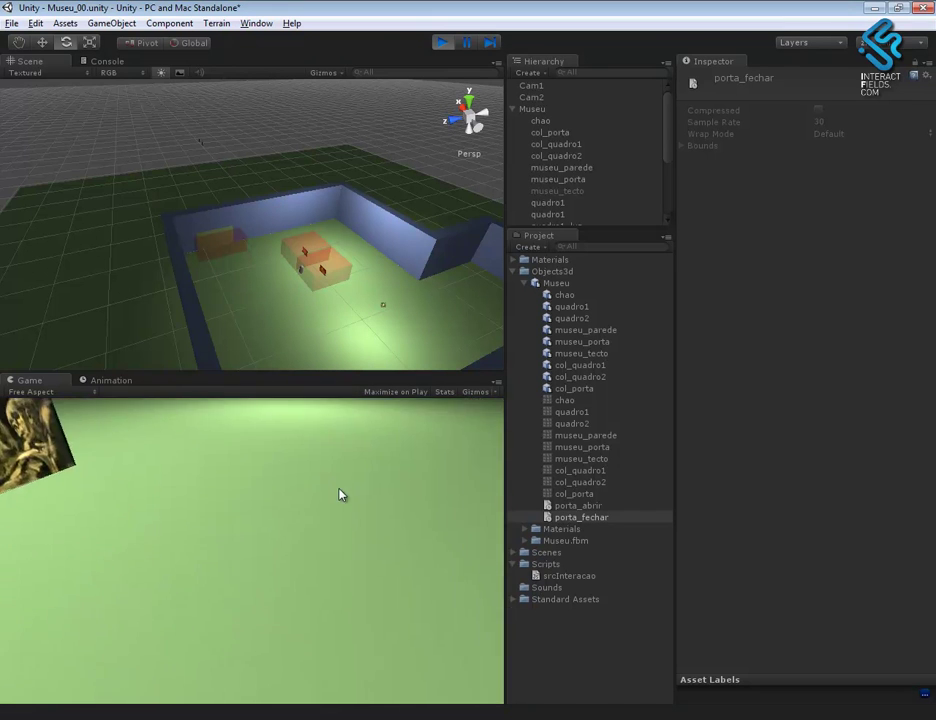
{"action": "left_click", "coordinate": [322, 490]}
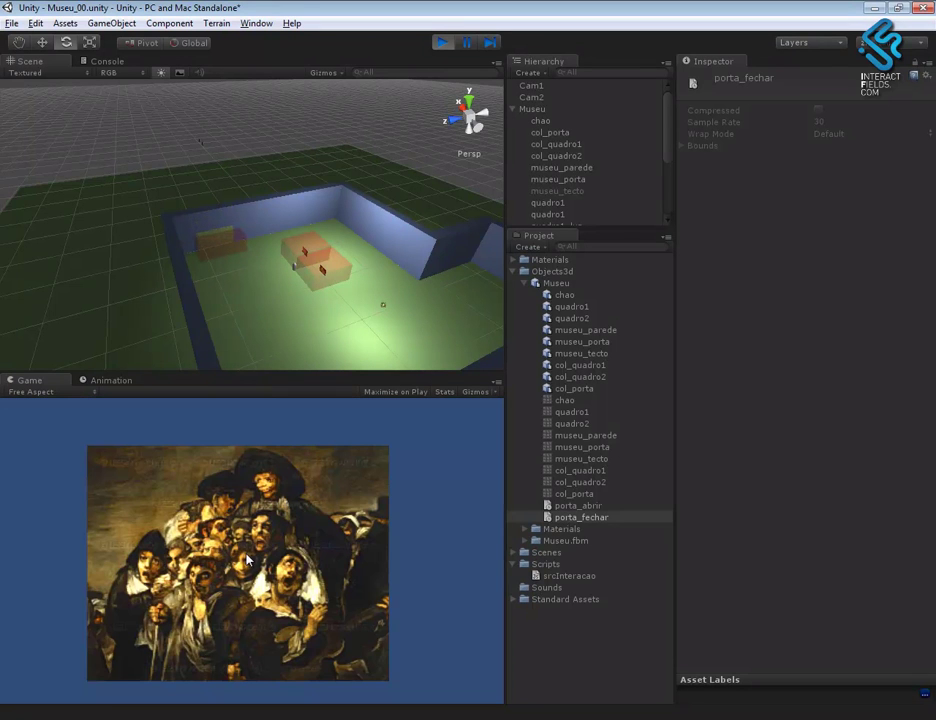
{"action": "left_click", "coordinate": [441, 44]}
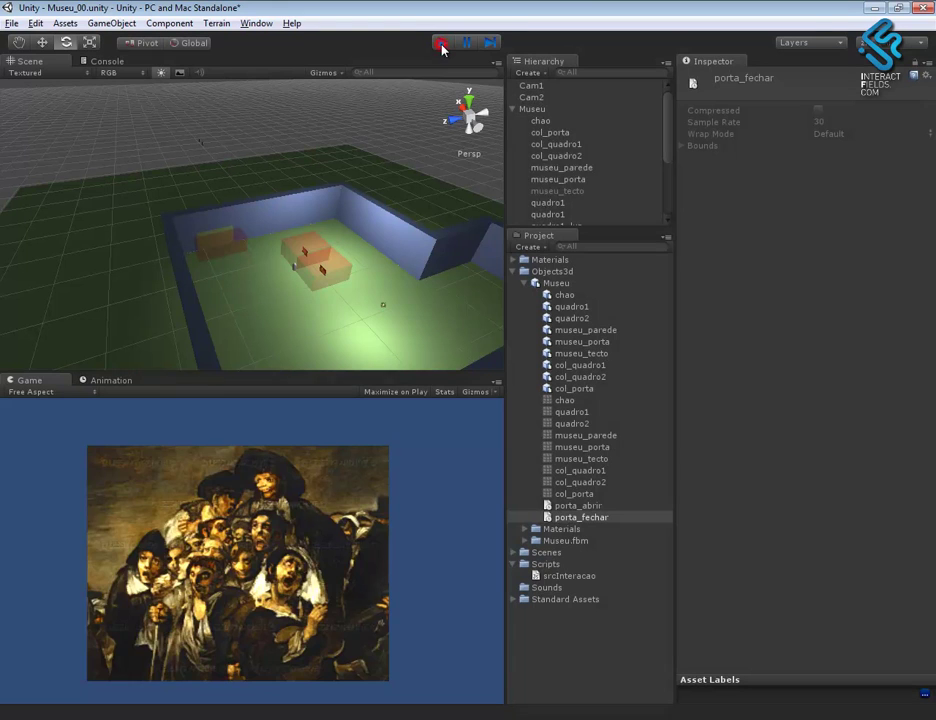
{"action": "mouse_move", "coordinate": [191, 245]}
{"action": "left_mouse_down", "text": "alt"}
{"action": "mouse_move", "coordinate": [418, 314]}
{"action": "mouse_move", "coordinate": [207, 217]}
{"action": "left_mouse_up", "text": "alt"}
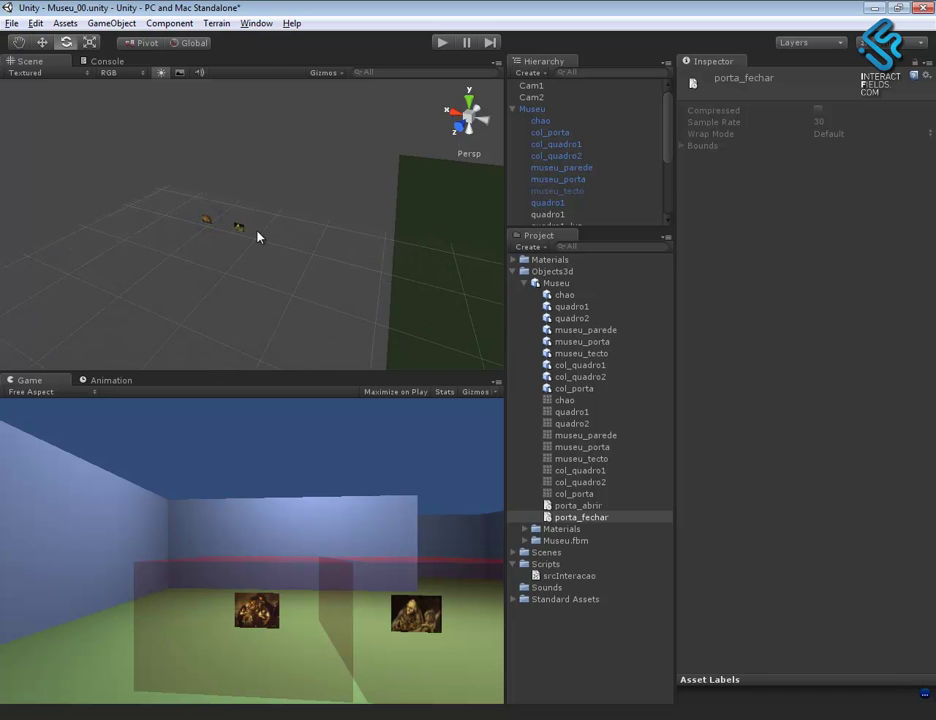
- Add a Box Collider to the quadro2 painting via Component > Physics
{"action": "left_click", "coordinate": [250, 232]}
{"action": "left_click", "coordinate": [240, 231]}
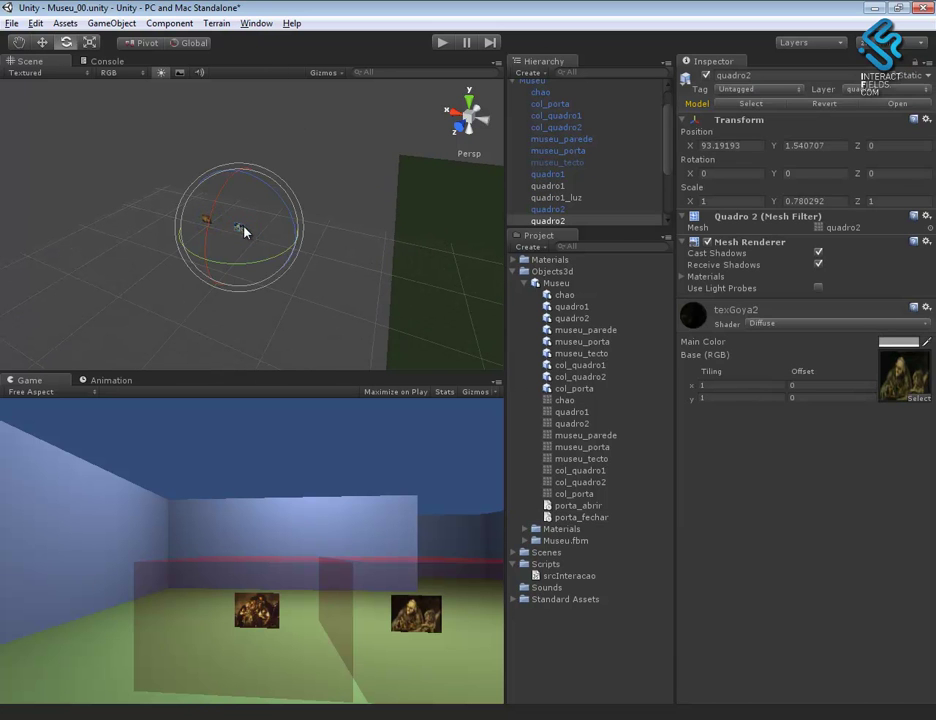
{"action": "key", "text": "f"}
{"action": "left_click_drag", "start_coordinate": [390, 283], "coordinate": [366, 292], "text": "alt"}
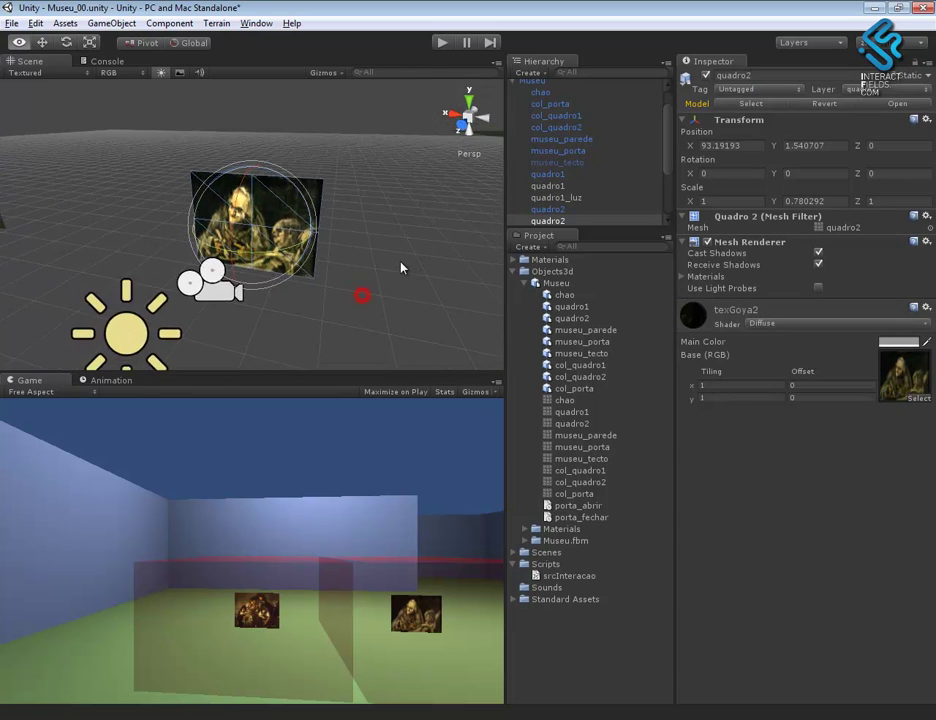
{"action": "left_click", "coordinate": [169, 23]}
{"action": "mouse_move", "coordinate": [200, 72]}
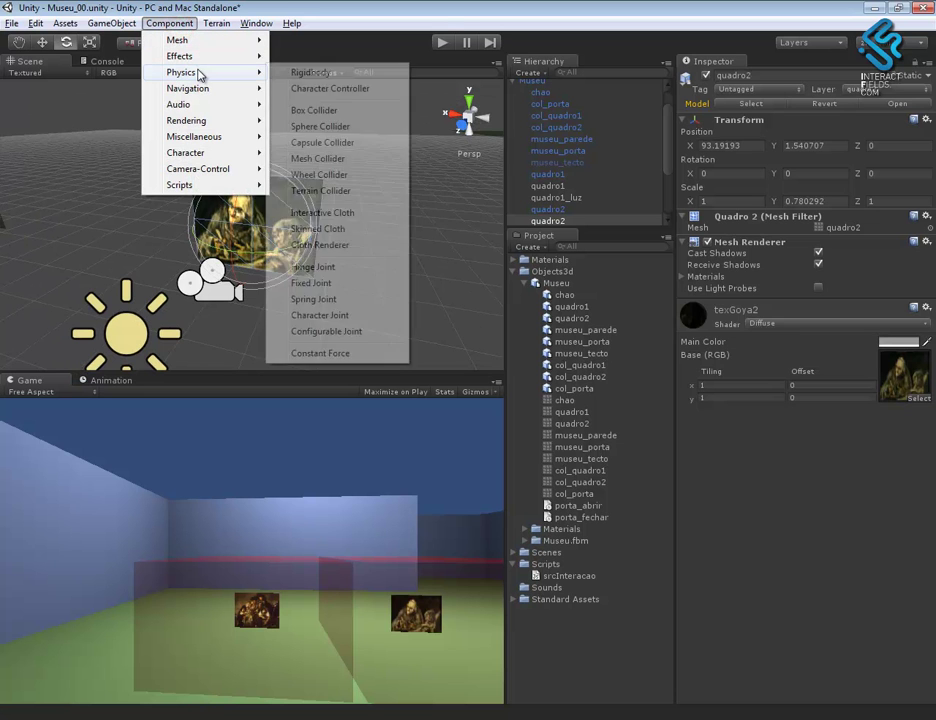
{"action": "left_click", "coordinate": [316, 108]}
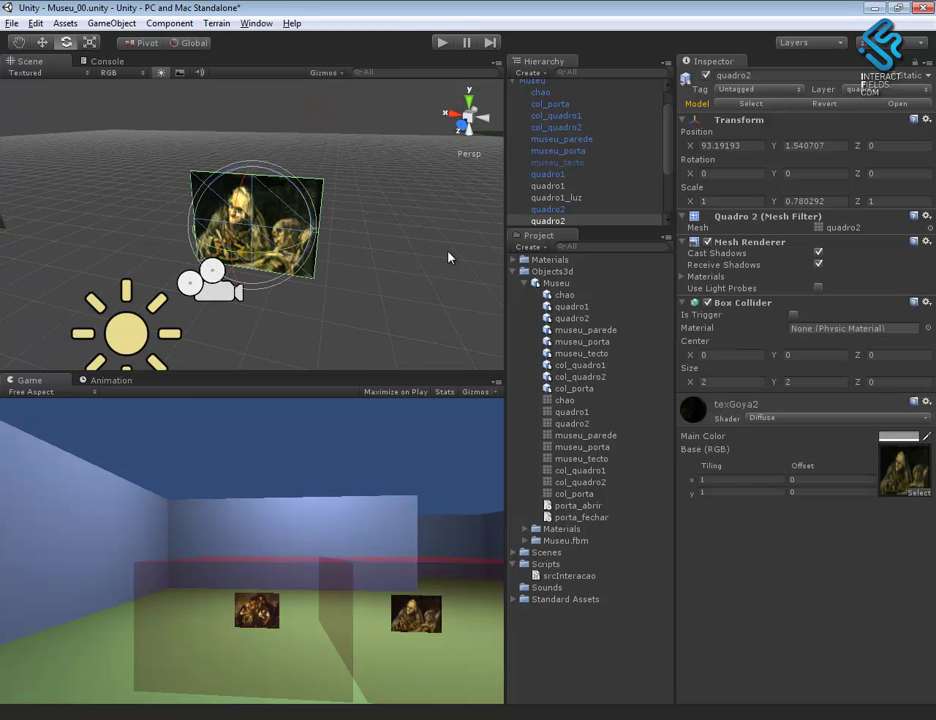
- Add a Box Collider to the quadro1 painting as well, then deselect it
{"action": "left_click_drag", "start_coordinate": [250, 199], "coordinate": [340, 272], "text": "alt"}
{"action": "right_click_drag", "start_coordinate": [340, 272], "coordinate": [320, 283], "text": "alt"}
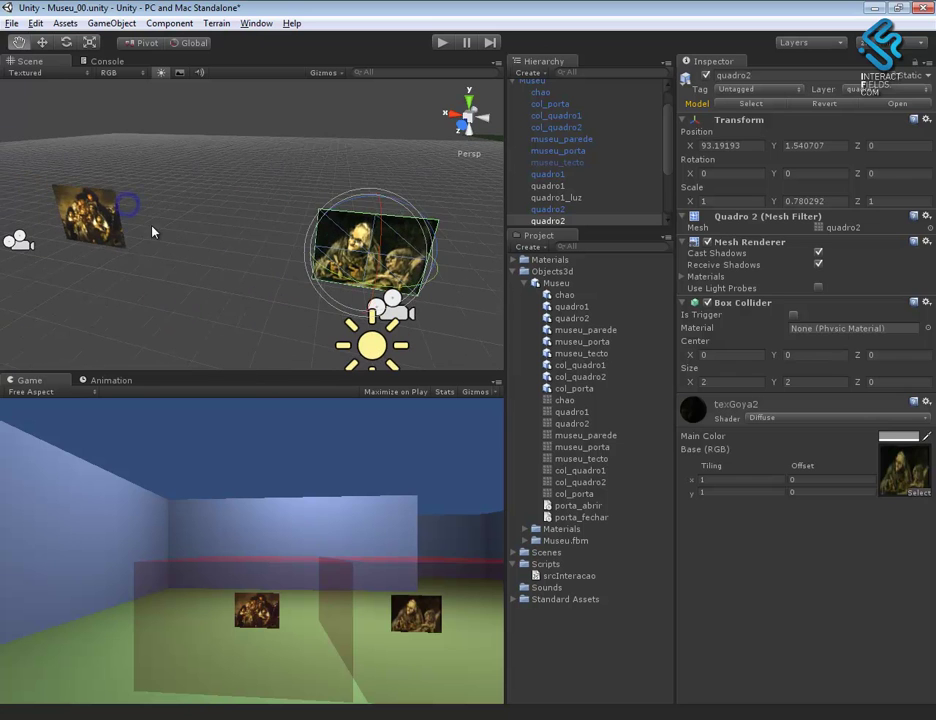
{"action": "left_click", "coordinate": [97, 228]}
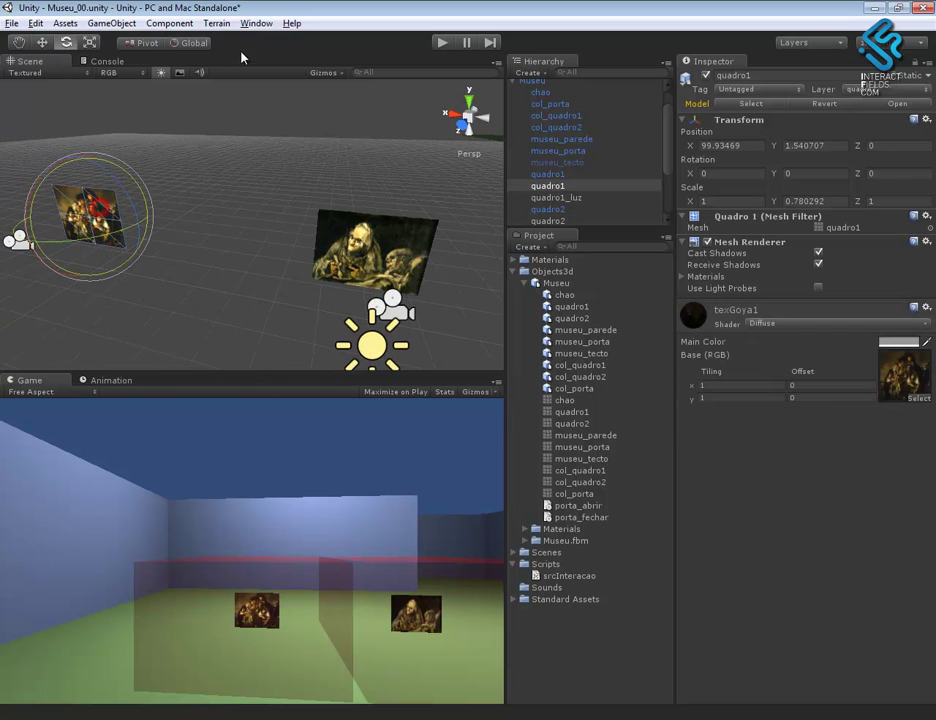
{"action": "left_click", "coordinate": [123, 22]}
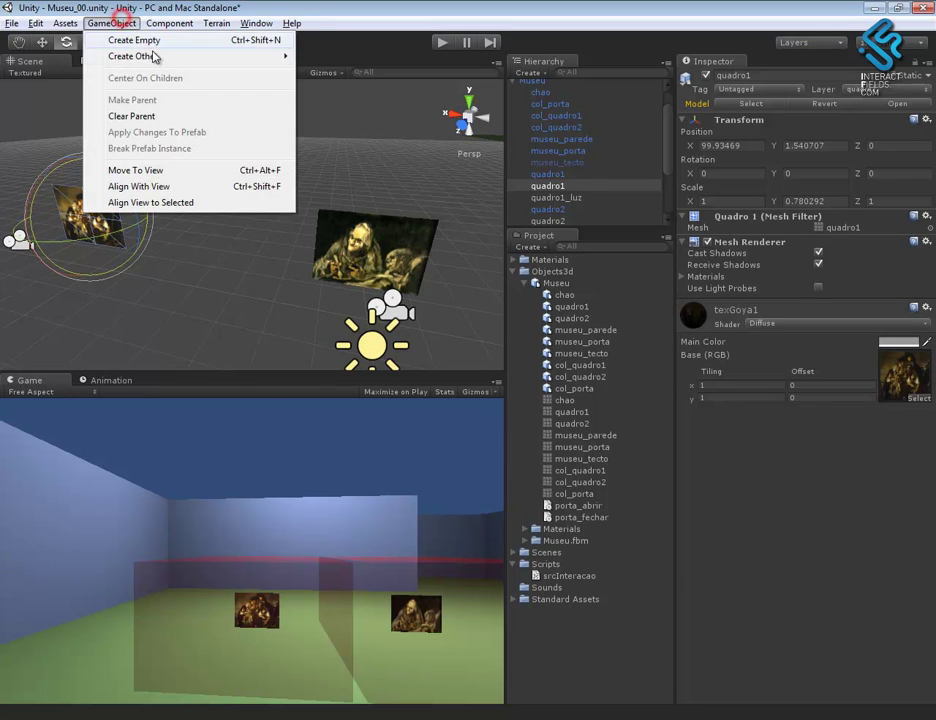
{"action": "mouse_move", "coordinate": [169, 23]}
{"action": "mouse_move", "coordinate": [226, 80]}
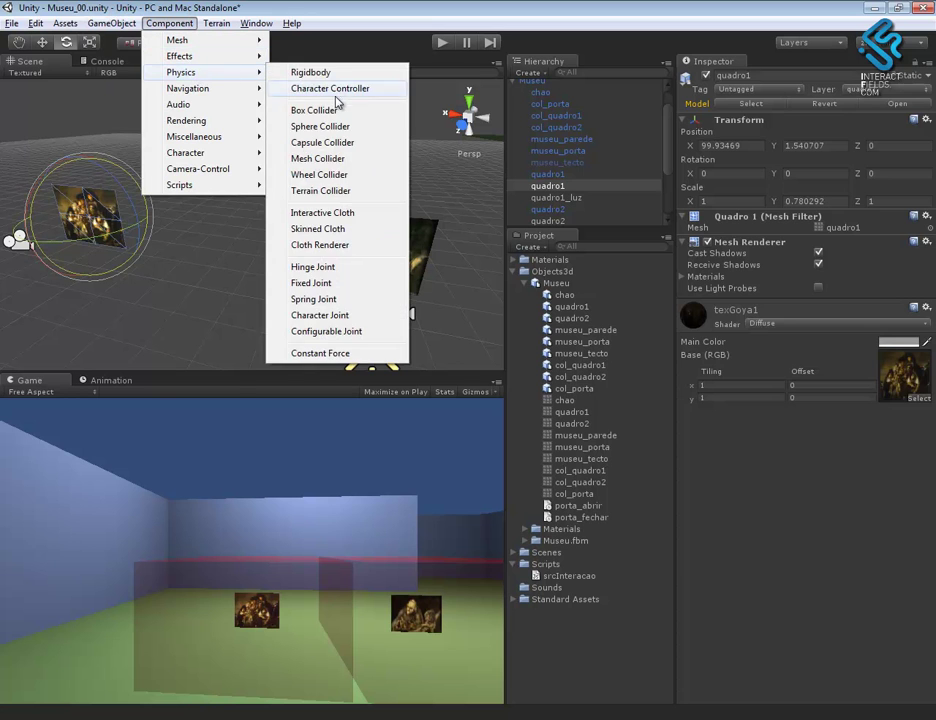
{"action": "left_click", "coordinate": [330, 110]}
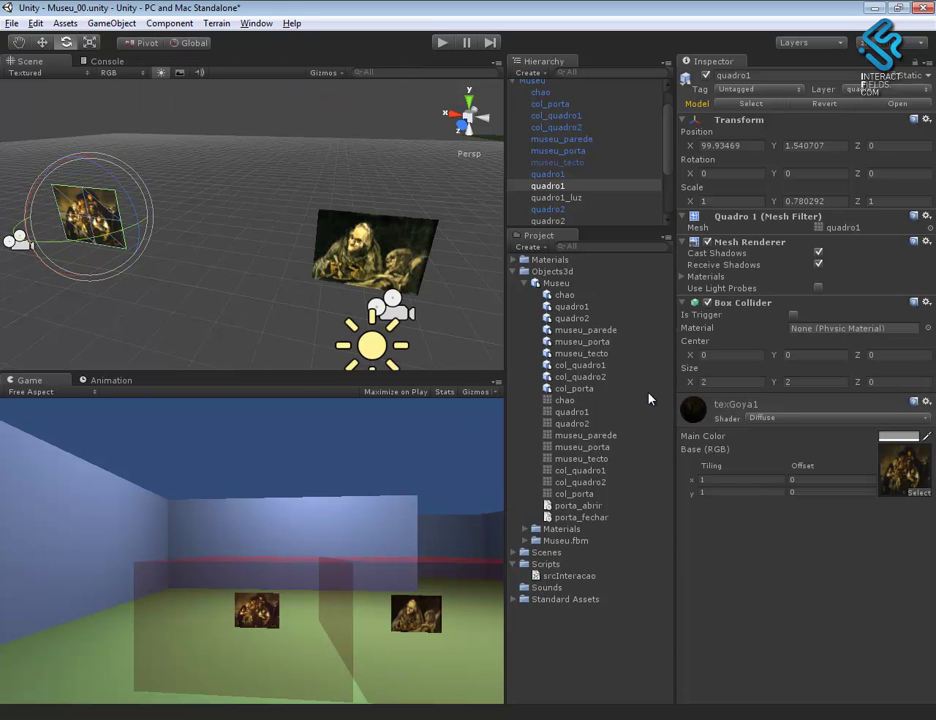
{"action": "left_click", "coordinate": [613, 650]}
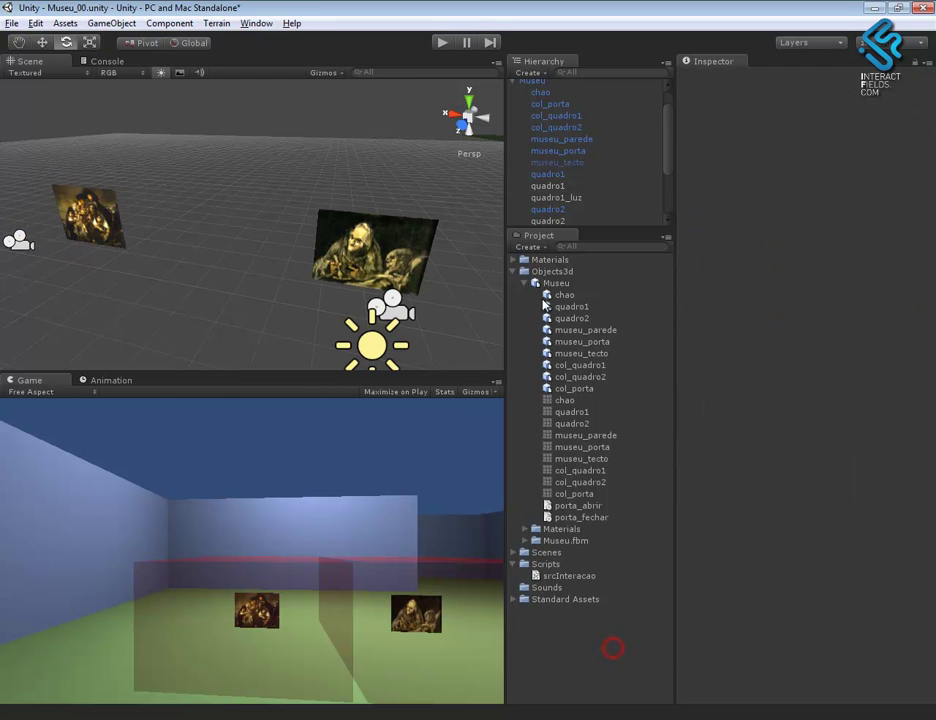
- Create a script named srcQuadrosVoltar in the Scripts folder, check quadro2, and open the script
{"action": "left_click", "coordinate": [524, 283]}
{"action": "left_click", "coordinate": [546, 330]}
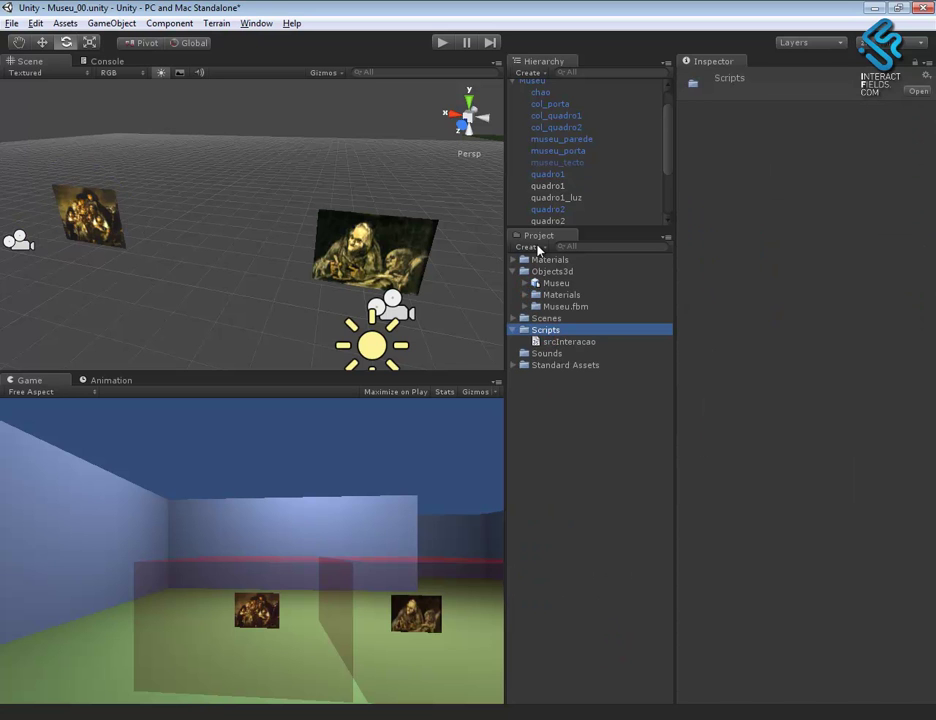
{"action": "left_click", "coordinate": [529, 246]}
{"action": "left_click", "coordinate": [560, 287]}
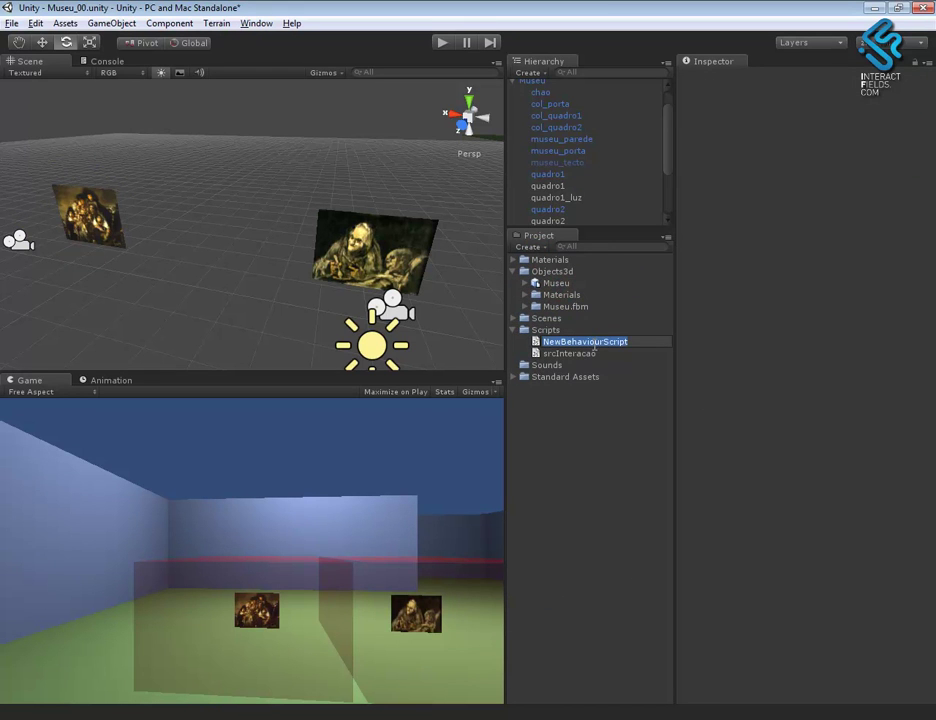
{"action": "type", "text": "srcQ"}
{"action": "key", "text": "Caps_Lock"}
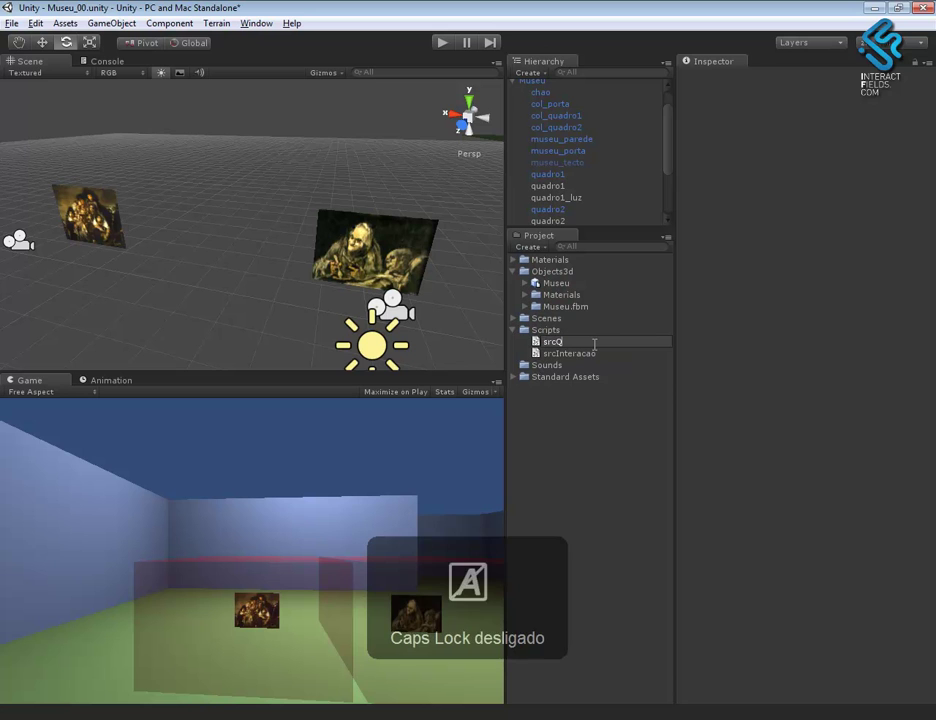
{"action": "type", "text": "uadros"}
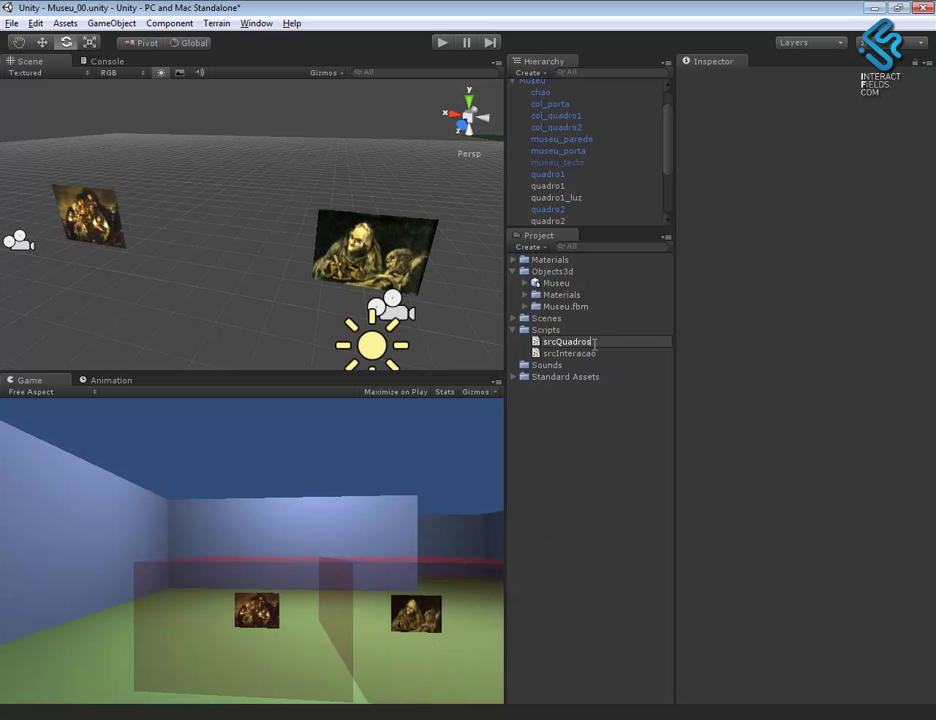
{"action": "key", "text": "Caps_Lock"}
{"action": "type", "text": "Voltar"}
{"action": "key", "text": "Return"}
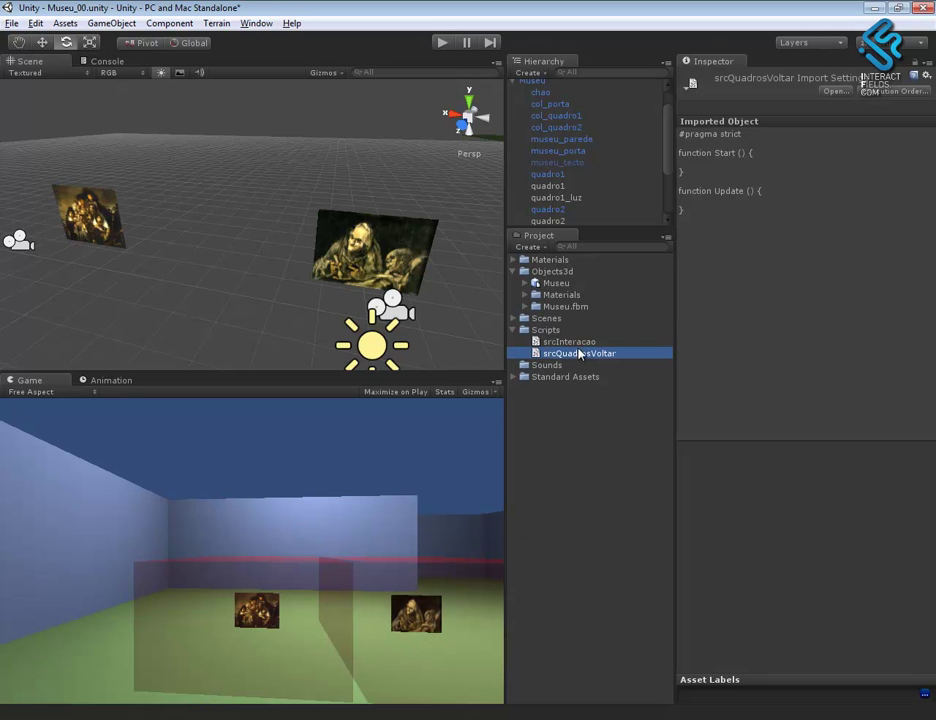
{"action": "left_click", "coordinate": [378, 261]}
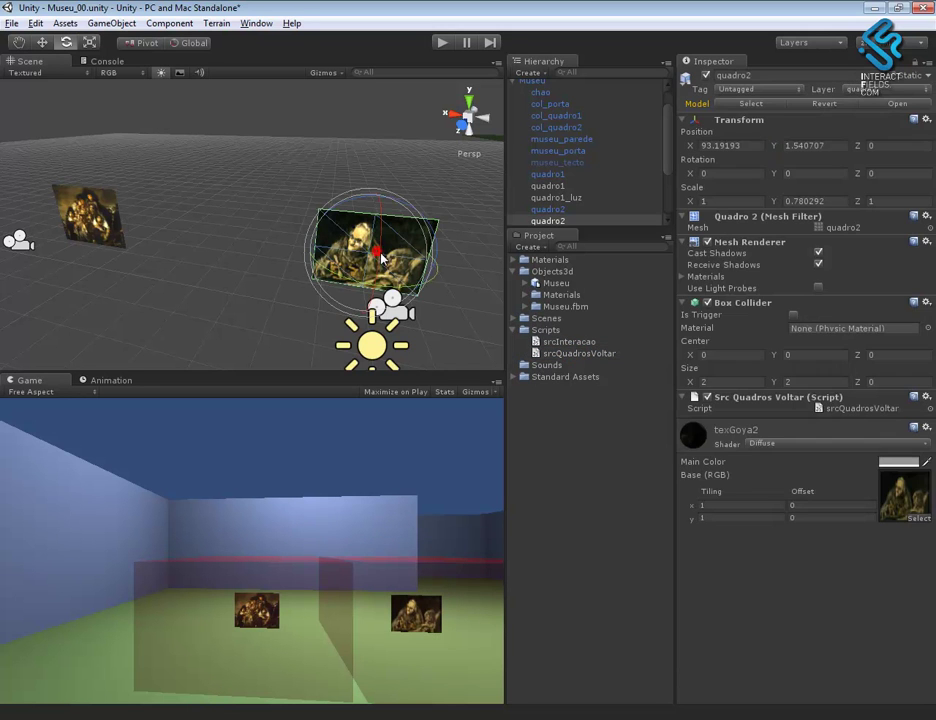
{"action": "left_click", "coordinate": [586, 355]}
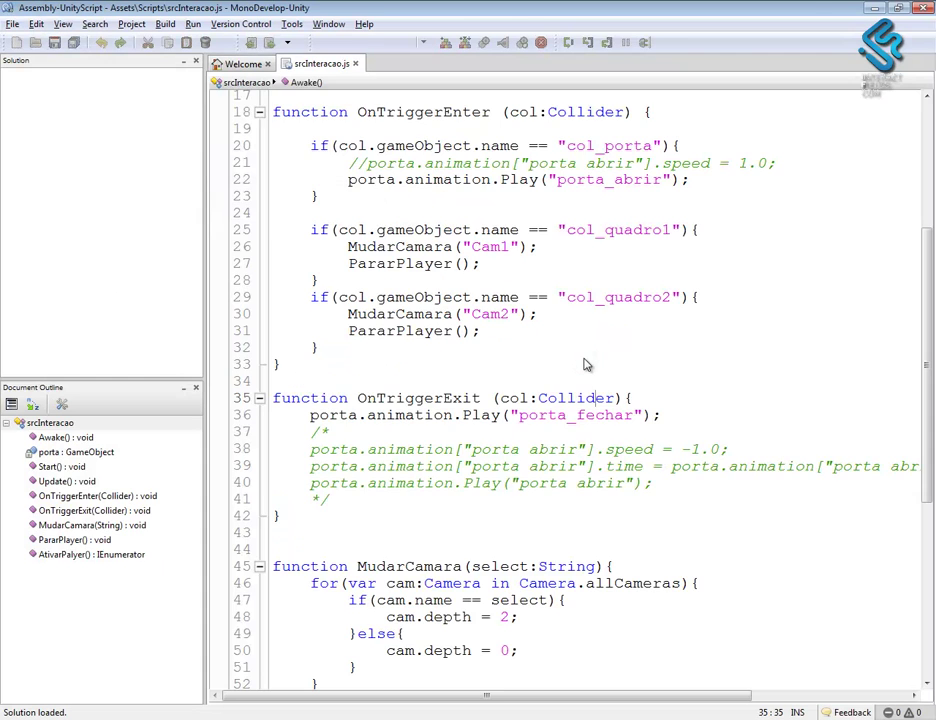
- Duplicate the Update function below itself and rename the copy OnMouseDown
{"action": "left_click", "coordinate": [217, 234]}
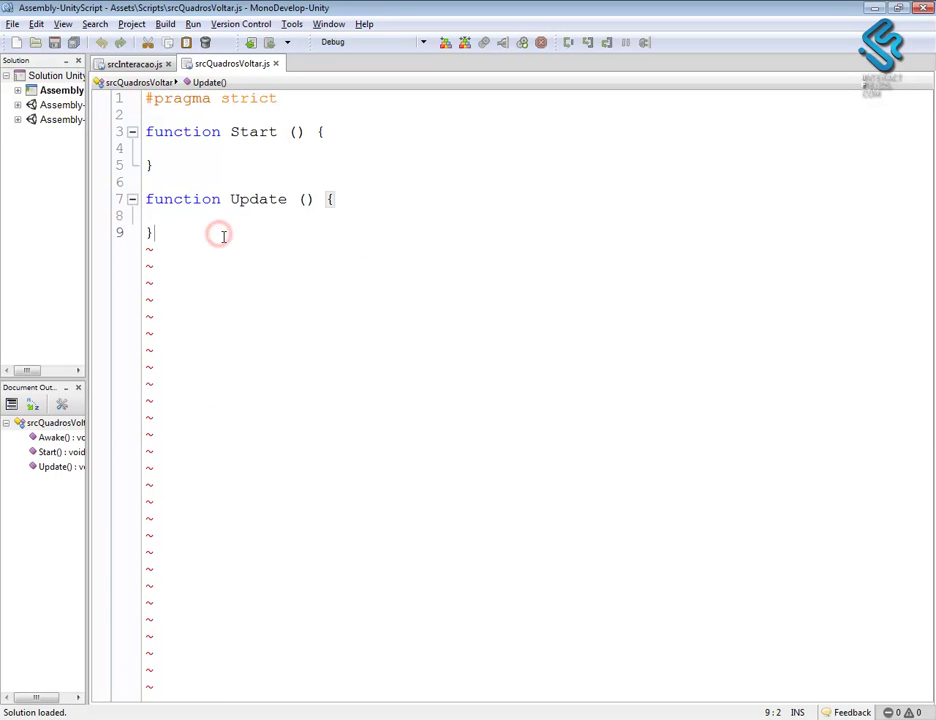
{"action": "key", "text": "Return"}
{"action": "key", "text": "Return"}
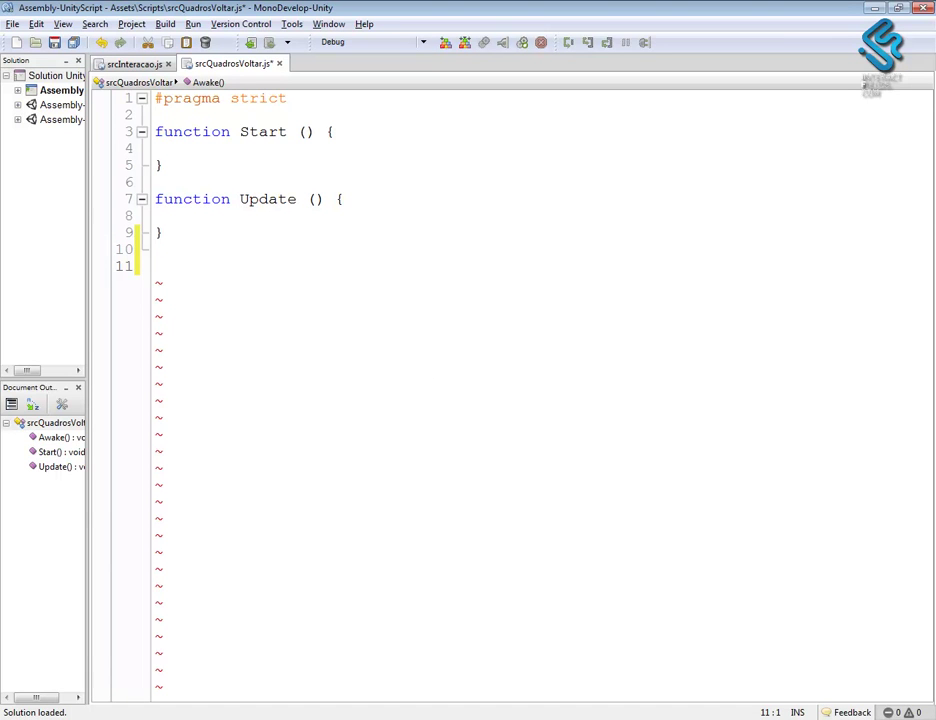
{"action": "left_click_drag", "start_coordinate": [155, 199], "coordinate": [196, 236]}
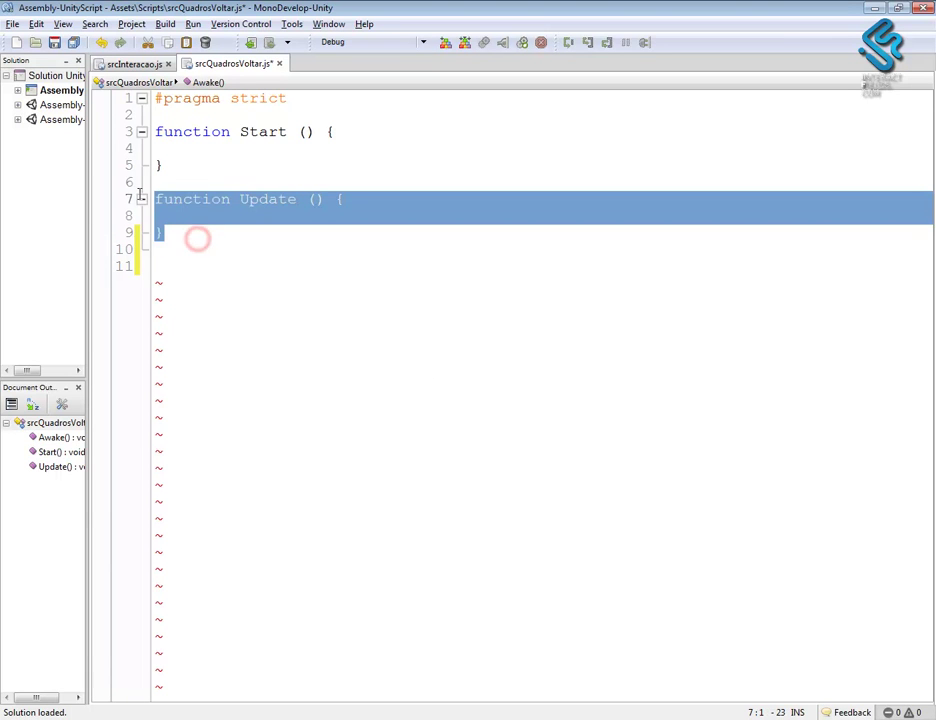
{"action": "key", "text": "ctrl+c"}
{"action": "left_click", "coordinate": [161, 262]}
{"action": "key", "text": "ctrl+v"}
{"action": "double_click", "coordinate": [259, 264]}
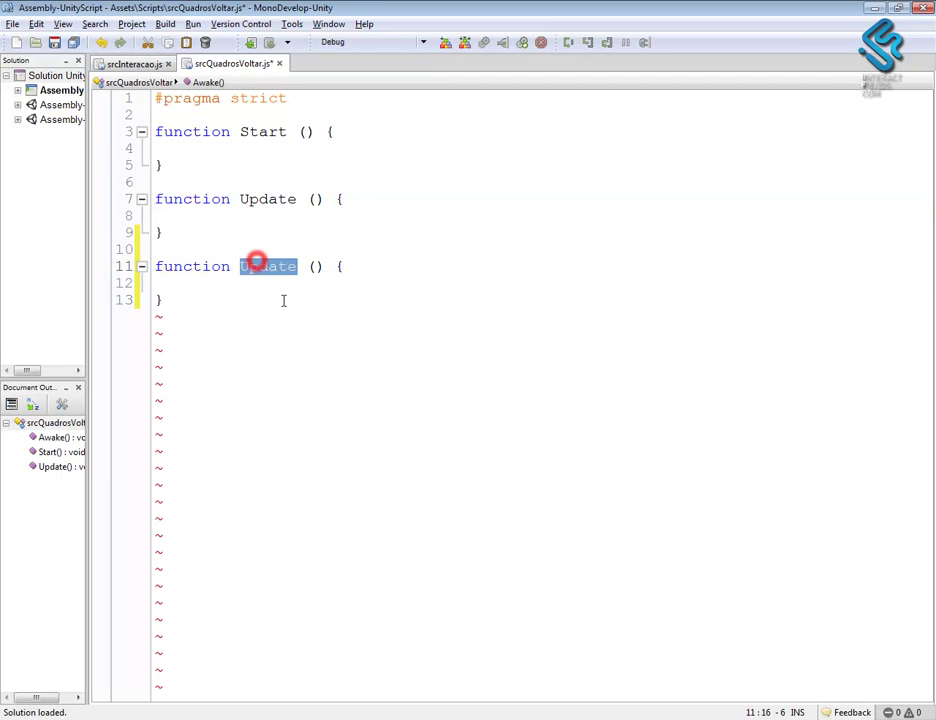
{"action": "type", "text": "O"}
{"action": "key", "text": "Caps_Lock"}
{"action": "type", "text": "nMouseDown"}
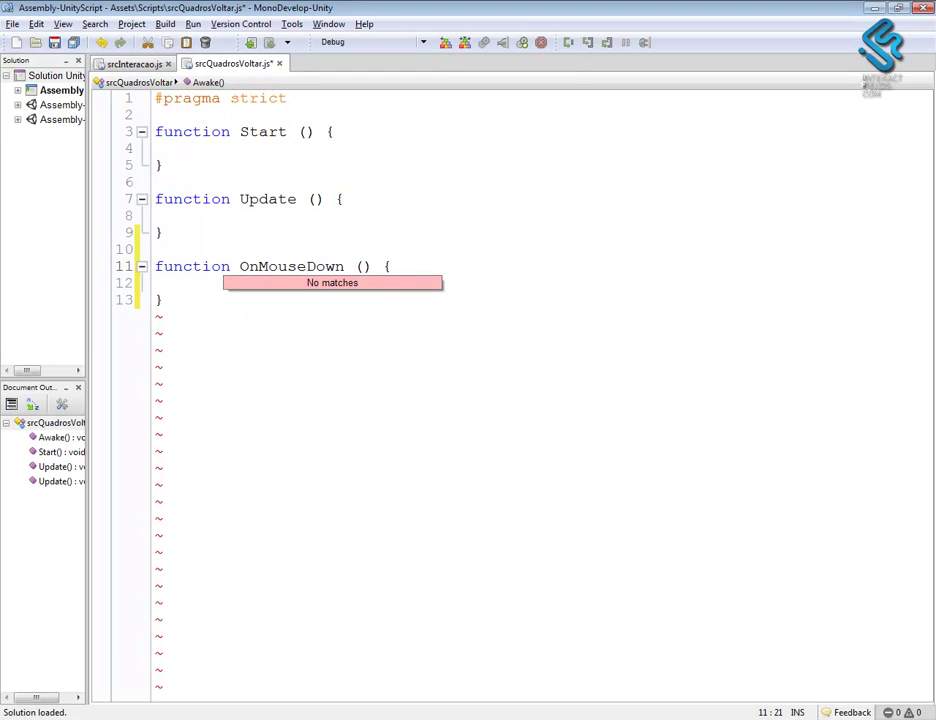
- Add var obj:GameObject = GameObject.Find("player"); inside OnMouseDown, then return to Unity
{"action": "left_click", "coordinate": [194, 299]}
{"action": "left_click", "coordinate": [191, 288]}
{"action": "key", "text": "Tab"}
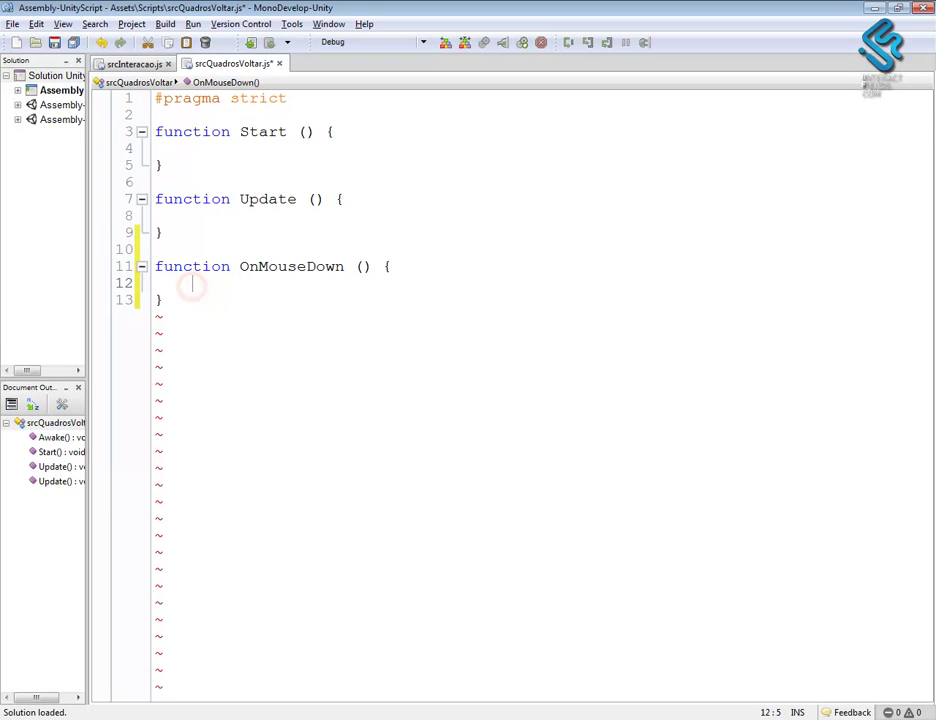
{"action": "type", "text": "var"}
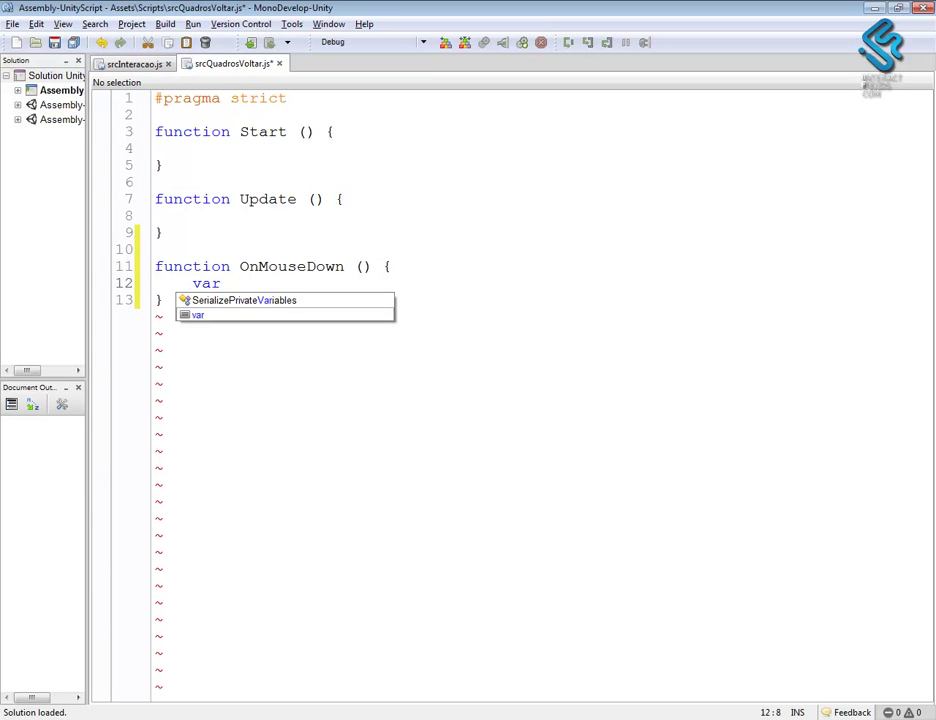
{"action": "type", "text": "object"}
{"action": "key", "text": "BackSpace"}
{"action": "key", "text": "BackSpace"}
{"action": "key", "text": "BackSpace"}
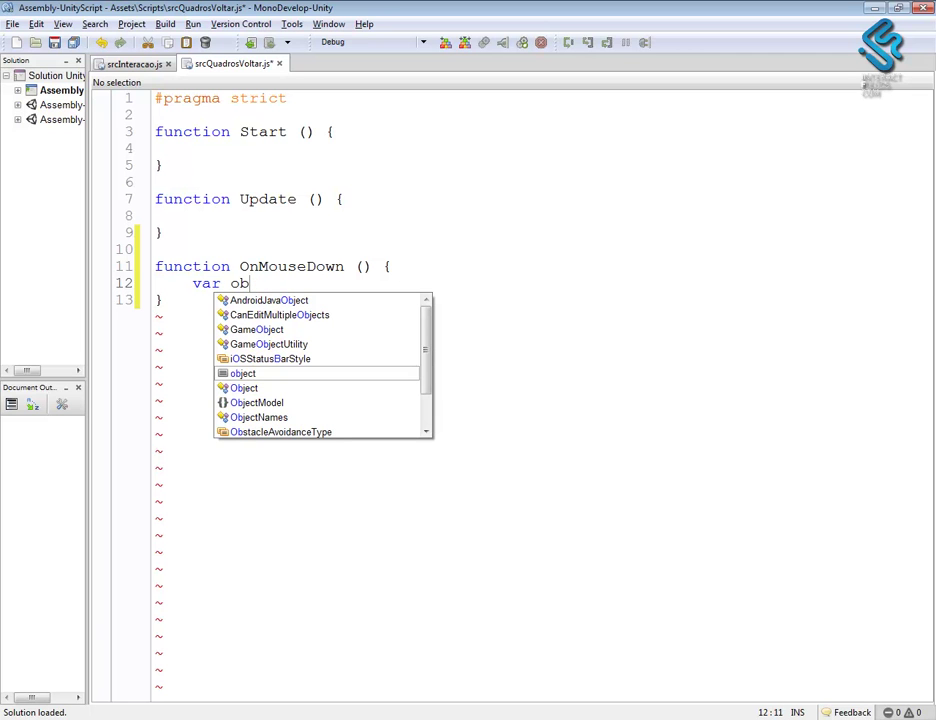
{"action": "type", "text": "j"}
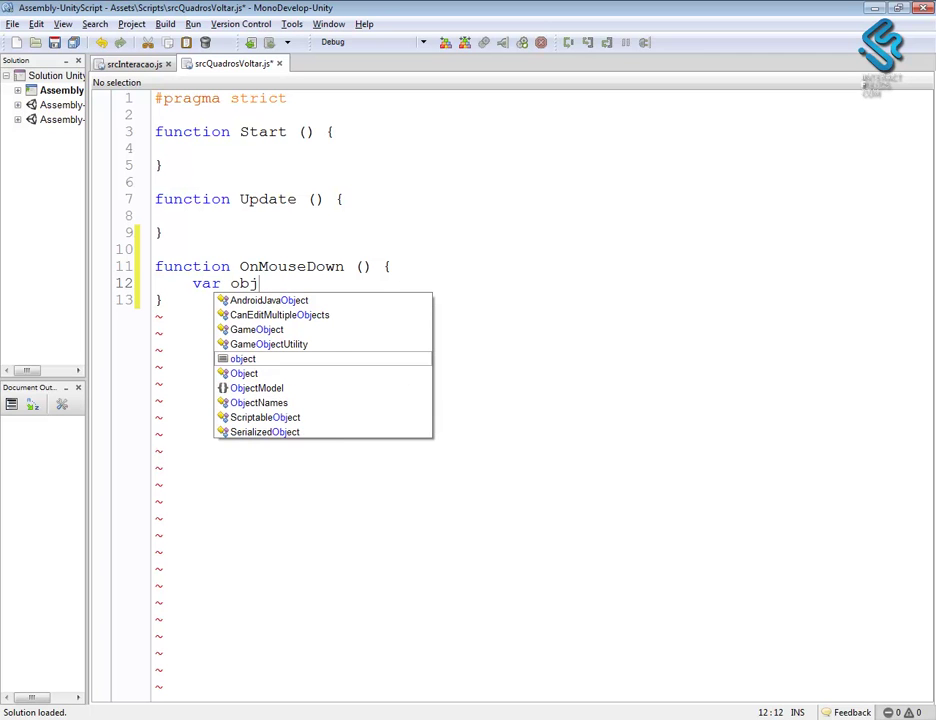
{"action": "type", "text": ":G"}
{"action": "key", "text": "Caps_Lock"}
{"action": "type", "text": "ame"}
{"action": "key", "text": "Caps_Lock"}
{"action": "type", "text": "O"}
{"action": "key", "text": "Caps_Lock"}
{"action": "type", "text": "bject ="}
{"action": "key", "text": "Caps_Lock"}
{"action": "type", "text": "G"}
{"action": "key", "text": "Caps_Lock"}
{"action": "type", "text": "ame"}
{"action": "key", "text": "Caps_Lock"}
{"action": "type", "text": "O"}
{"action": "key", "text": "Caps_Lock"}
{"action": "type", "text": "bject"}
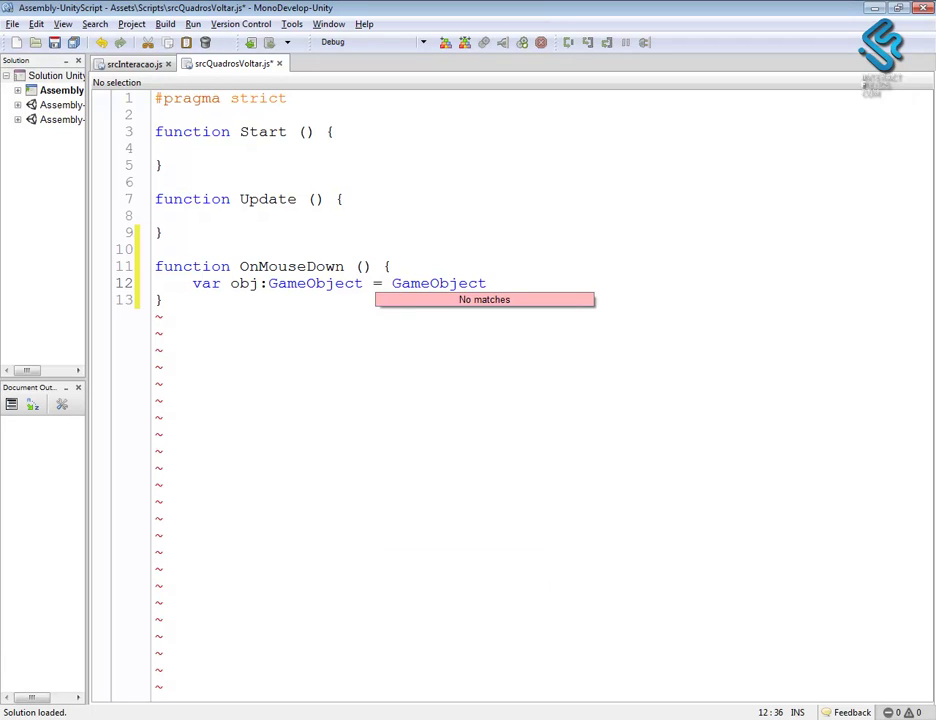
{"action": "type", "text": "."}
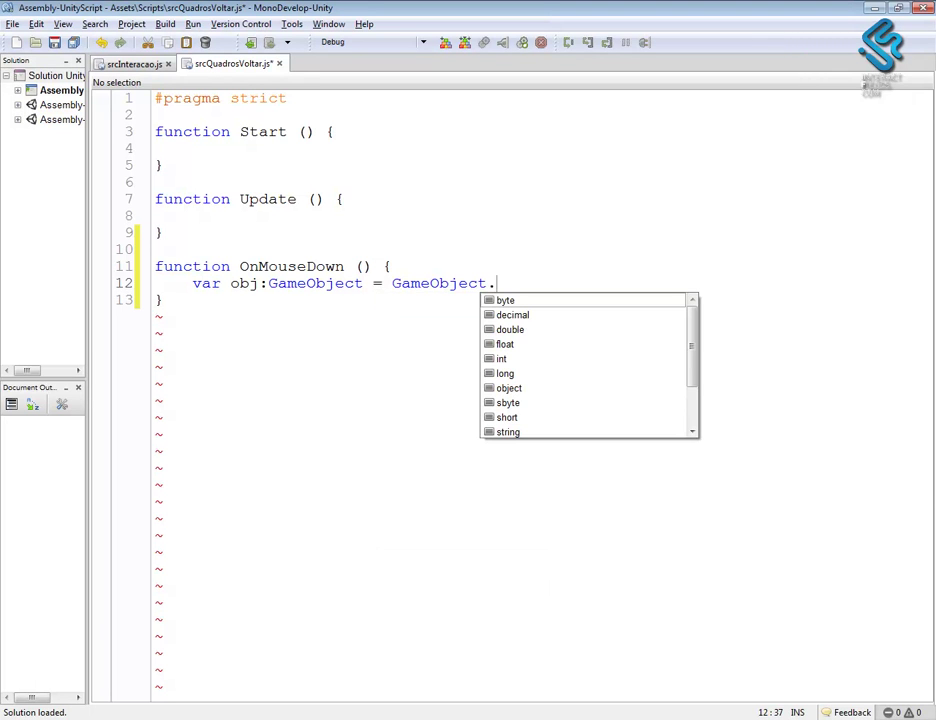
{"action": "key", "text": "Caps_Lock"}
{"action": "type", "text": "F"}
{"action": "key", "text": "Caps_Lock"}
{"action": "type", "text": "ind"}
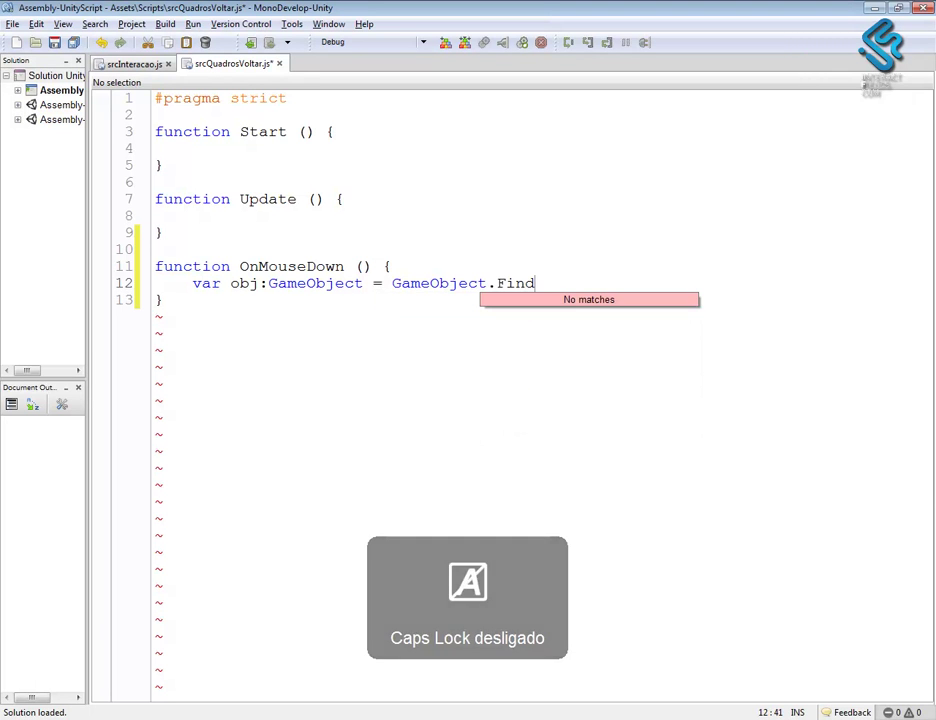
{"action": "type", "text": "(\"player\")"}
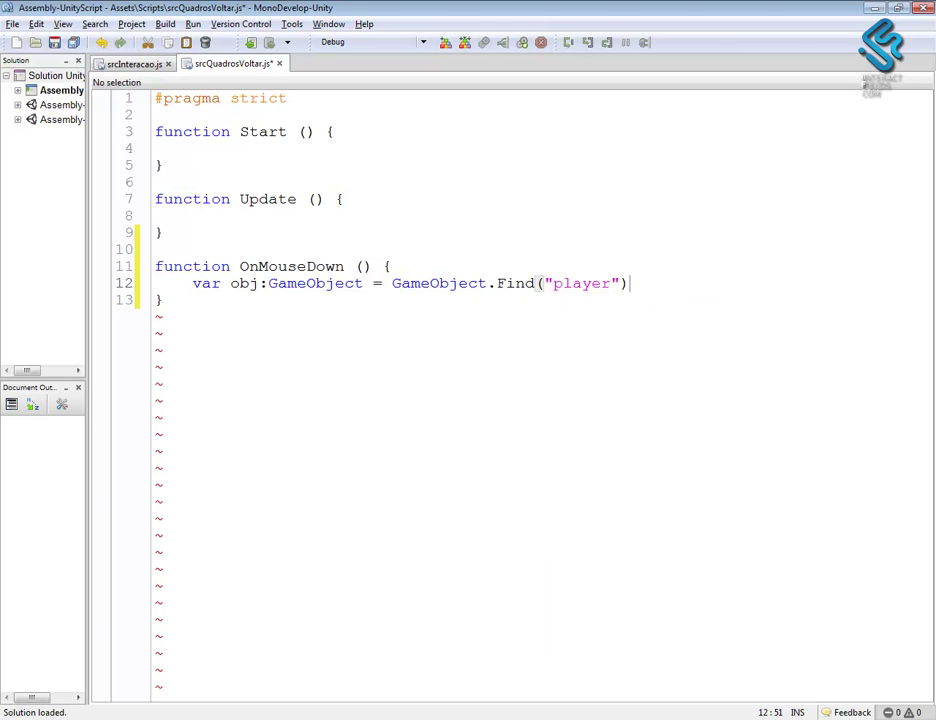
{"action": "type", "text": ";"}
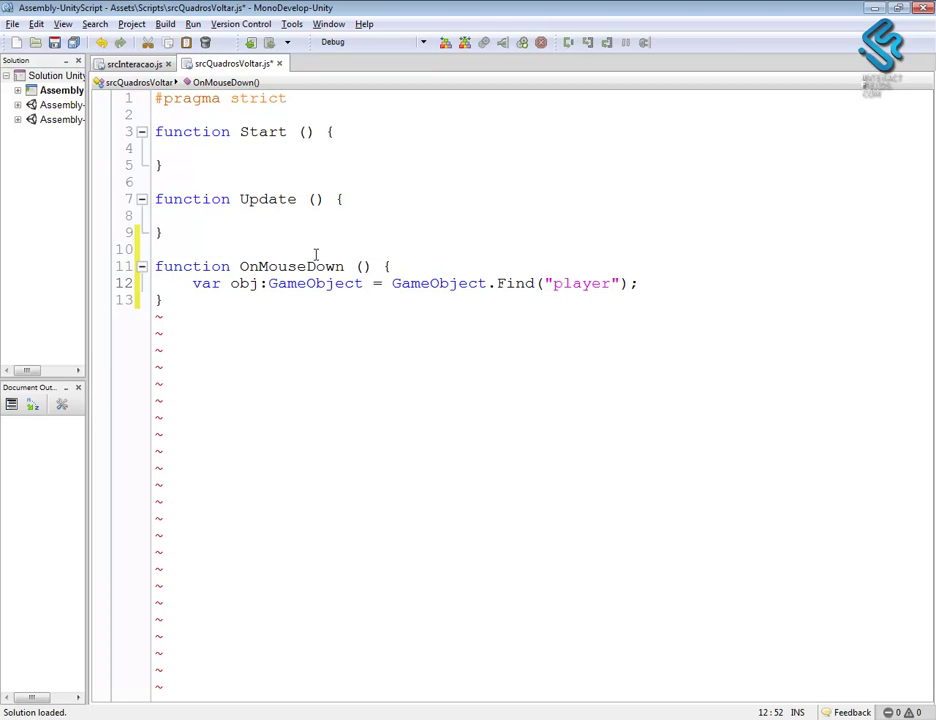
{"action": "key", "text": "alt+Tab"}
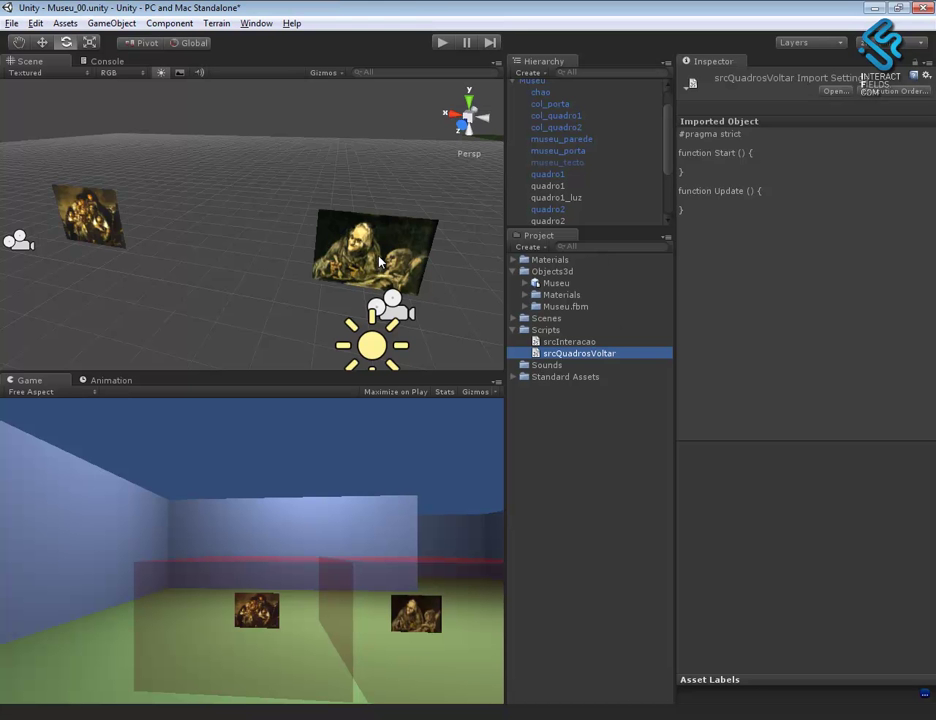
- Select the player object in the Hierarchy to view its Src Interacao component
{"action": "left_click", "coordinate": [380, 262]}
{"action": "left_click", "coordinate": [538, 83]}
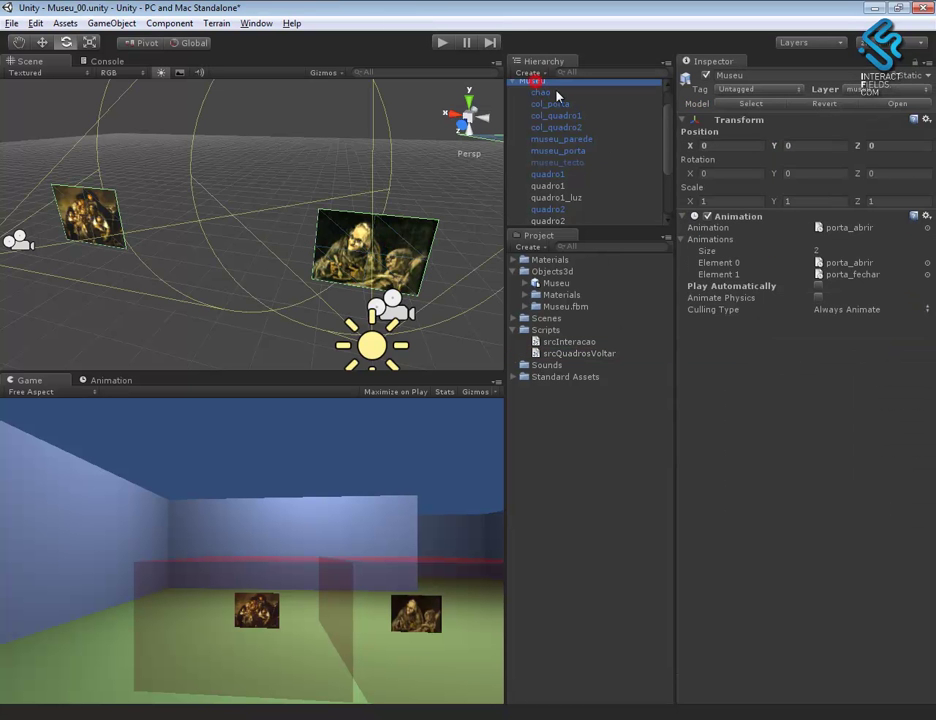
{"action": "scroll", "coordinate": [575, 108], "scroll_direction": "up", "scroll_amount": 1}
{"action": "left_click", "coordinate": [512, 110]}
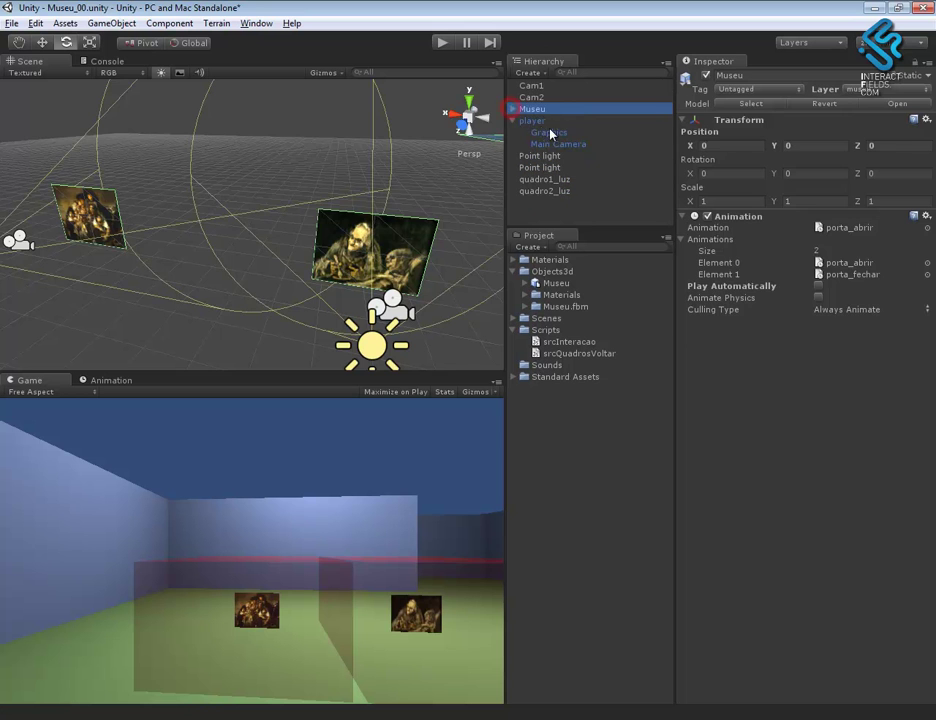
{"action": "left_click", "coordinate": [548, 132]}
{"action": "left_click", "coordinate": [533, 120]}
- Show srcInteracao.js in MonoDevelop with its PararPlayer and AtivarPalyer functions
{"action": "key", "text": "alt+Tab"}
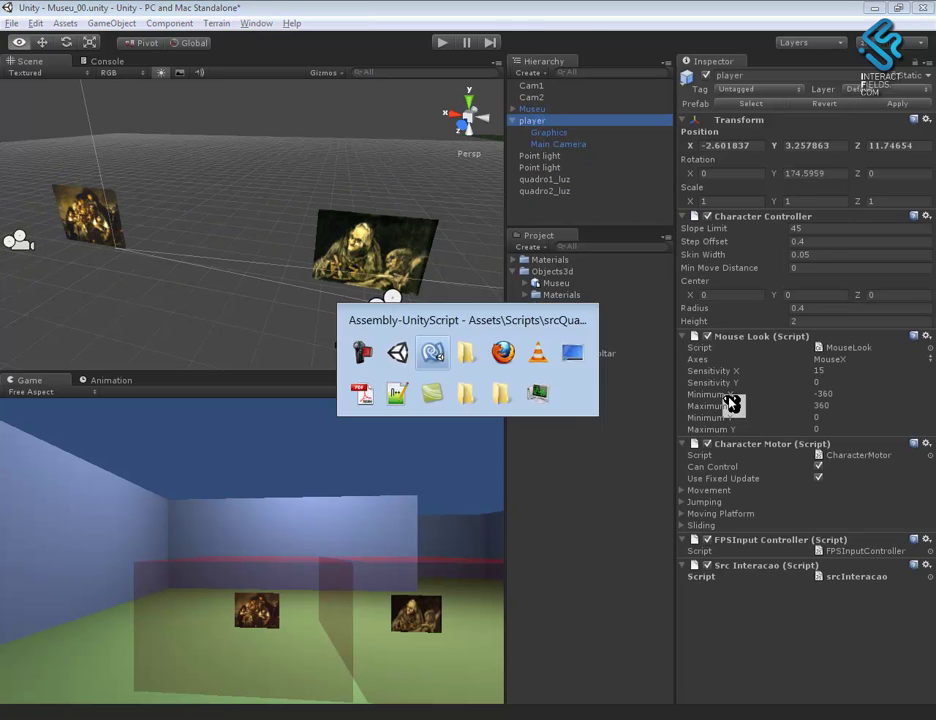
{"action": "left_click", "coordinate": [131, 66]}
{"action": "scroll", "coordinate": [355, 386], "scroll_direction": "down", "scroll_amount": 1}
- Add an empty function Voltar(){ } after AtivarPalyer at the end of srcInteracao.js
{"action": "left_click", "coordinate": [363, 334]}
{"action": "scroll", "coordinate": [363, 334], "scroll_direction": "up", "scroll_amount": 2}
{"action": "scroll", "coordinate": [384, 352], "scroll_direction": "down", "scroll_amount": 1}
{"action": "scroll", "coordinate": [384, 352], "scroll_direction": "down", "scroll_amount": 7}
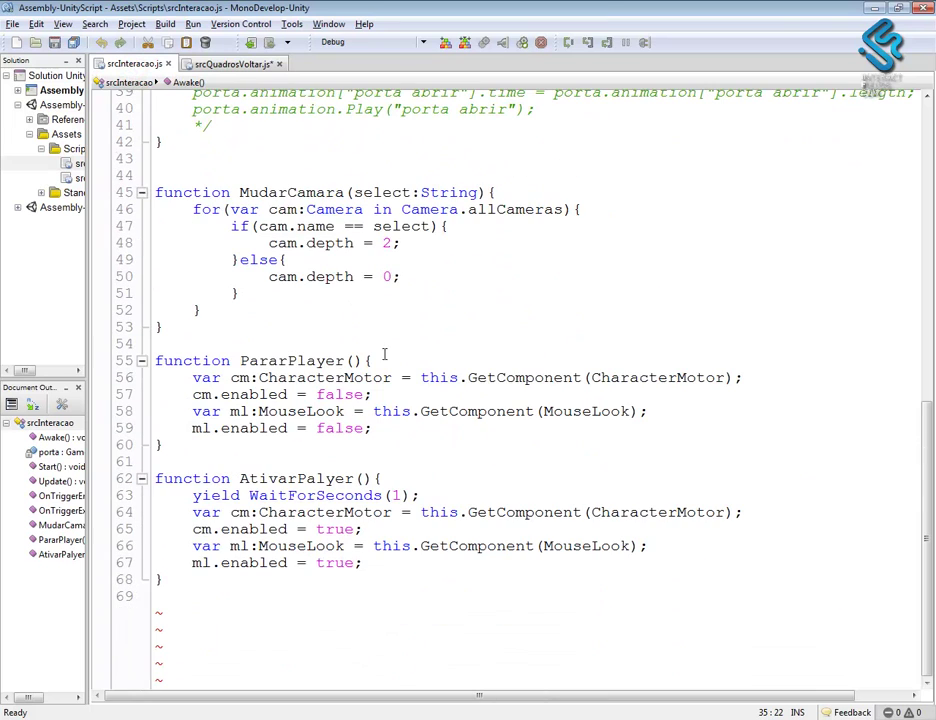
{"action": "scroll", "coordinate": [445, 360], "scroll_direction": "up", "scroll_amount": 5}
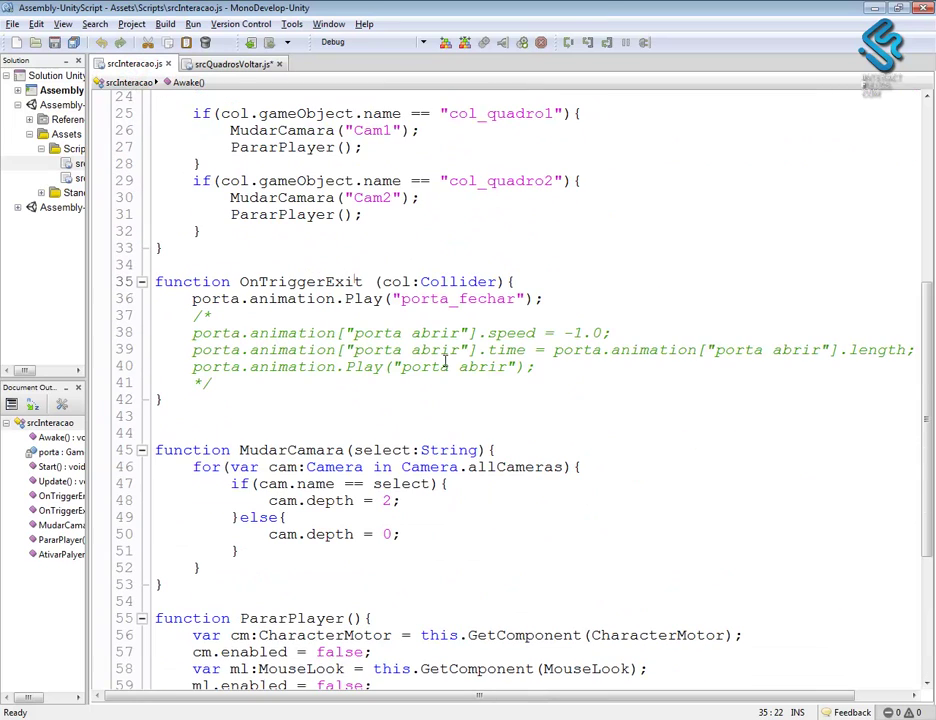
{"action": "scroll", "coordinate": [446, 360], "scroll_direction": "up", "scroll_amount": 6}
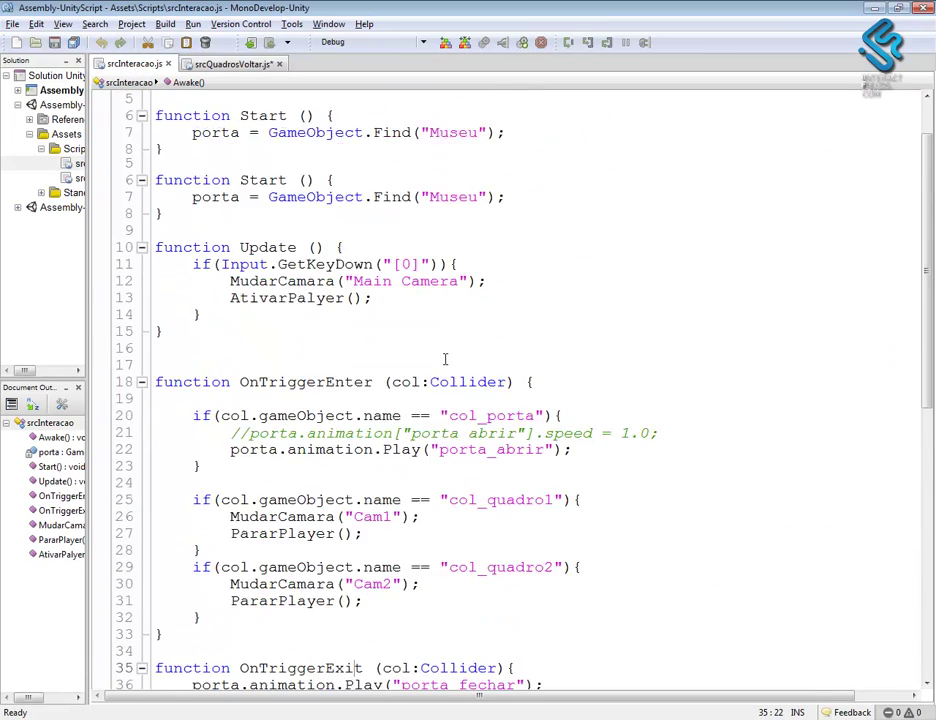
{"action": "scroll", "coordinate": [446, 359], "scroll_direction": "up", "scroll_amount": 2}
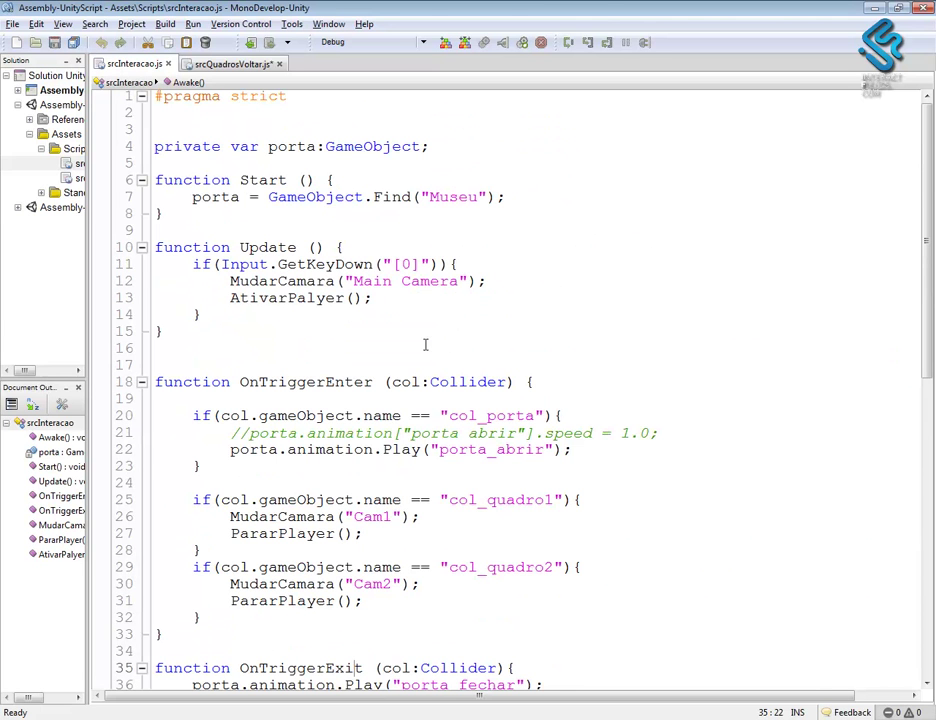
{"action": "scroll", "coordinate": [408, 342], "scroll_direction": "down", "scroll_amount": 4}
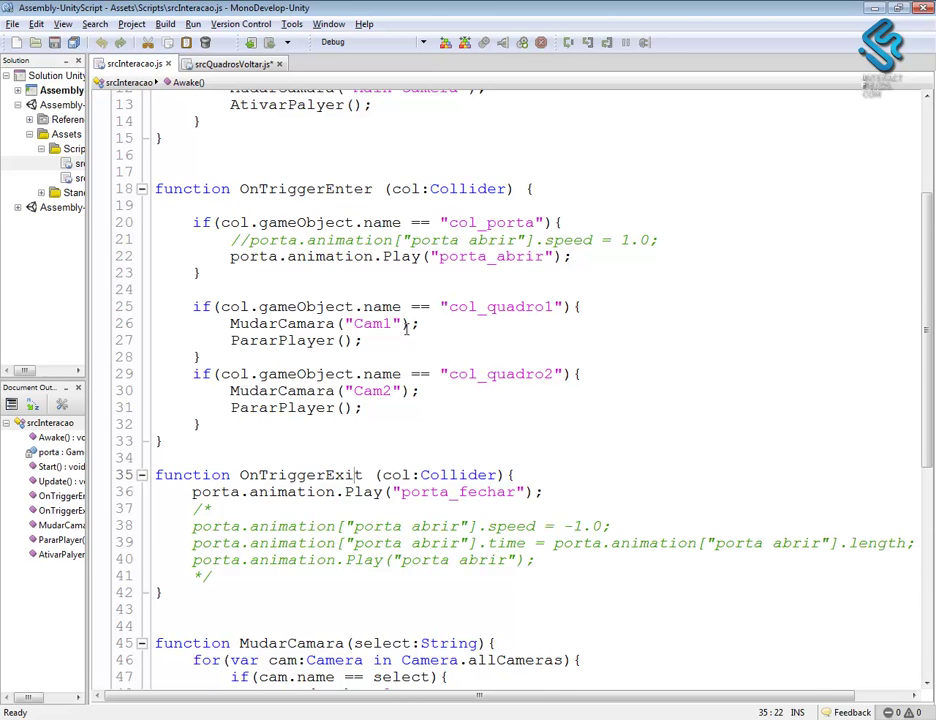
{"action": "scroll", "coordinate": [406, 330], "scroll_direction": "down", "scroll_amount": 9}
{"action": "left_click", "coordinate": [190, 580]}
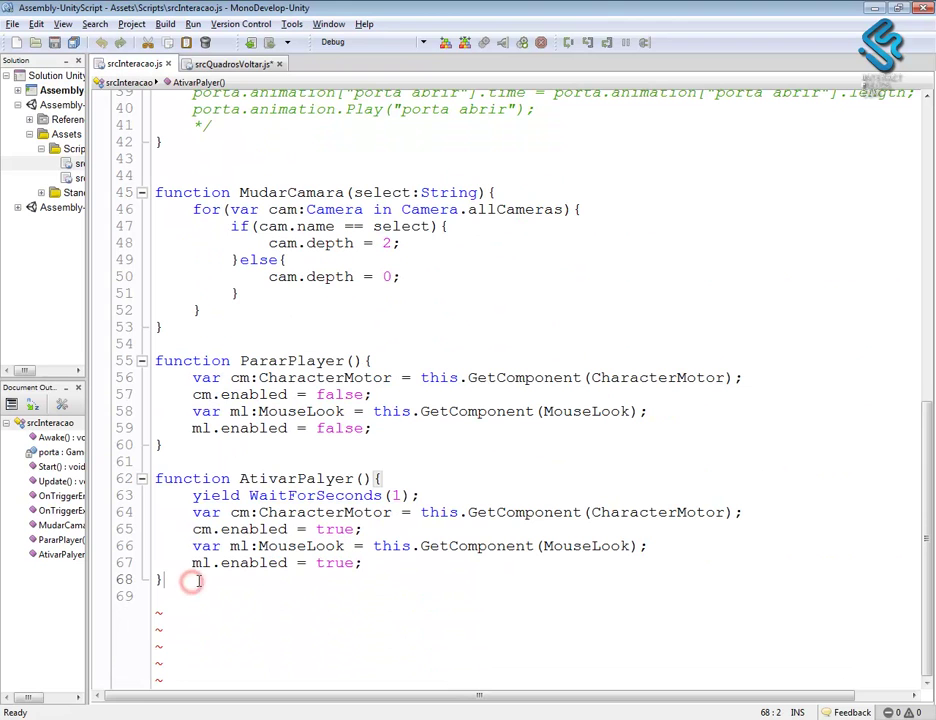
{"action": "key", "text": "Return"}
{"action": "key", "text": "Return"}
{"action": "type", "text": "function"}
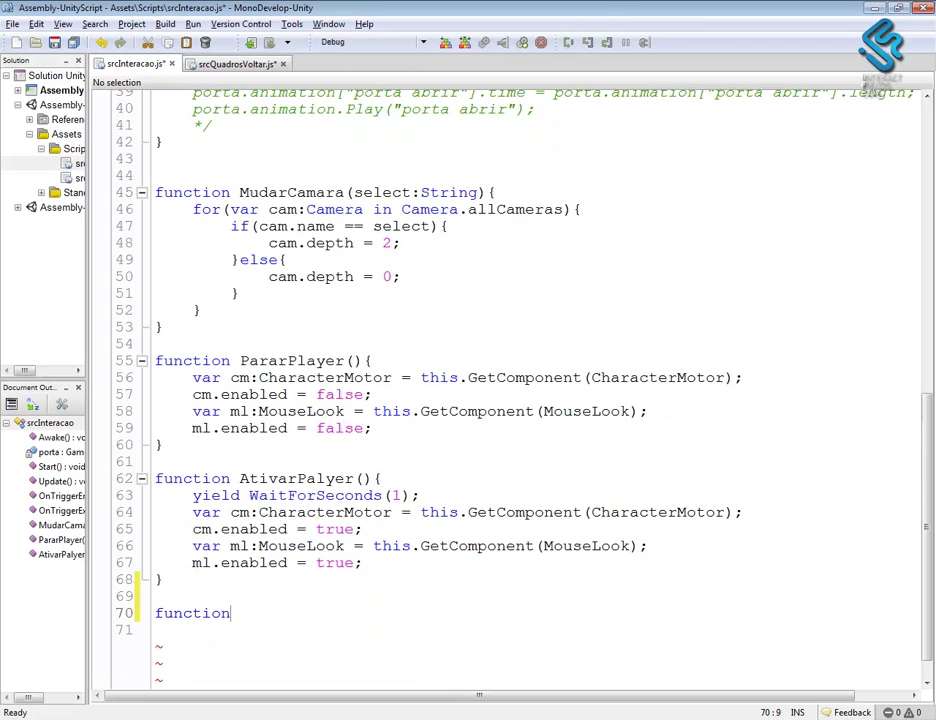
{"action": "type", "text": " Voltar"}
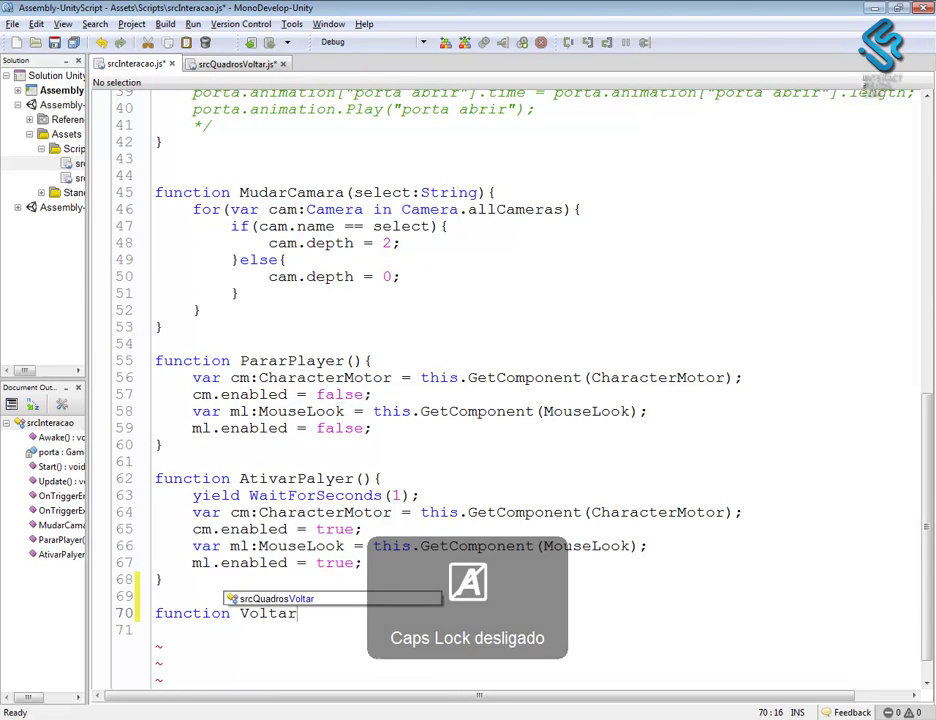
{"action": "type", "text": "(){"}
{"action": "key", "text": "Return"}
{"action": "key", "text": "Return"}
{"action": "type", "text": "}"}
- Select lines 12–13 in Update that restore Main Camera and player control
{"action": "left_click", "coordinate": [383, 495]}
{"action": "scroll", "coordinate": [383, 490], "scroll_direction": "up", "scroll_amount": 8}
{"action": "scroll", "coordinate": [404, 417], "scroll_direction": "up", "scroll_amount": 5}
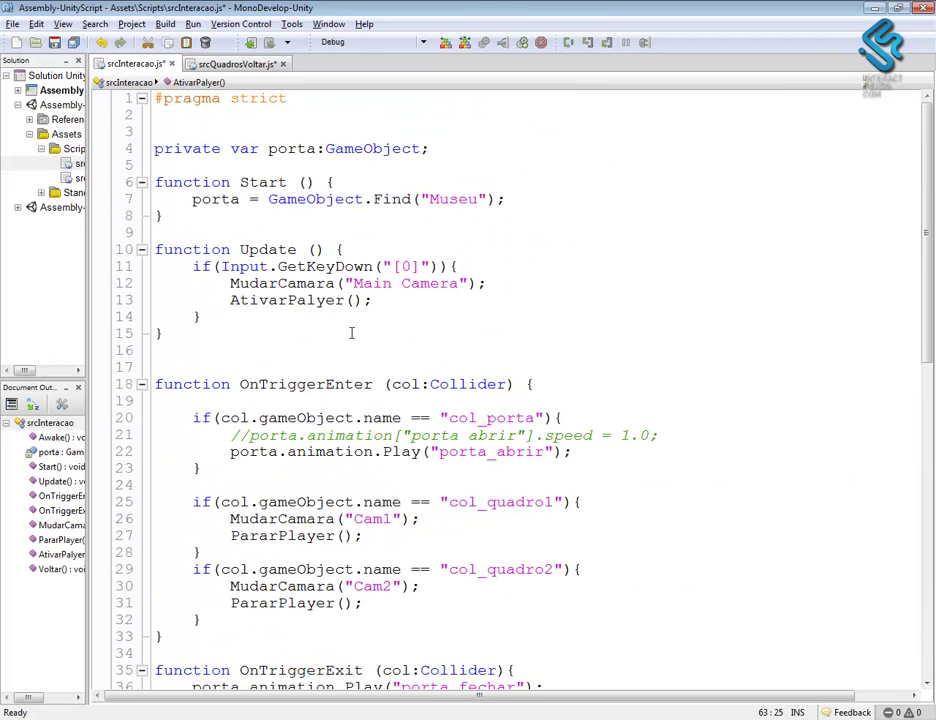
{"action": "left_click_drag", "start_coordinate": [383, 306], "coordinate": [155, 284]}
{"action": "key", "text": "ctrl+c"}
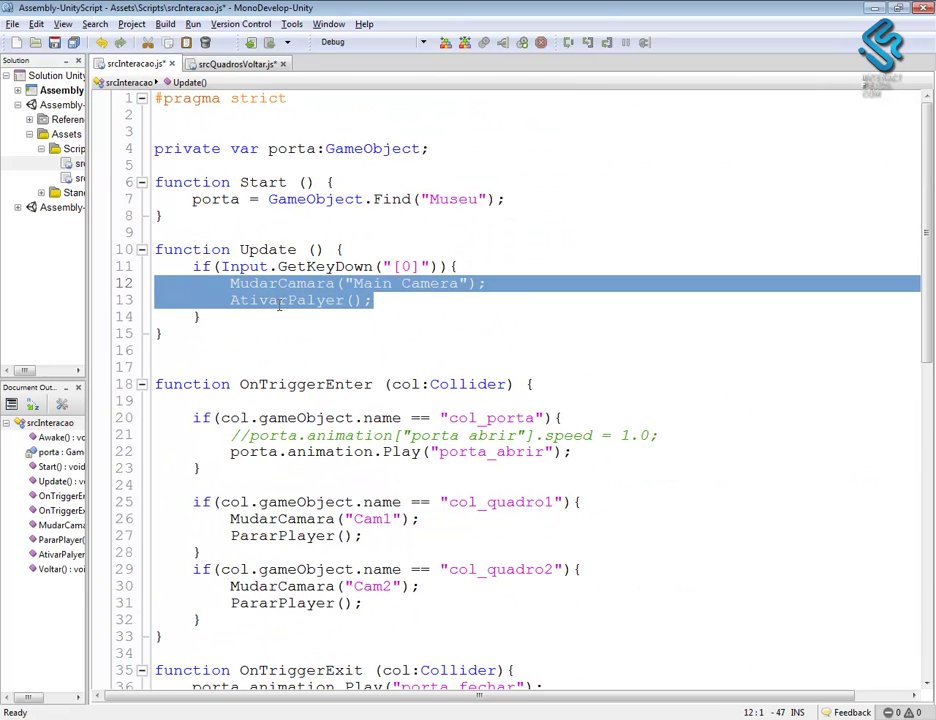
{"action": "scroll", "coordinate": [419, 373], "scroll_direction": "down", "scroll_amount": 6}
{"action": "scroll", "coordinate": [430, 390], "scroll_direction": "down", "scroll_amount": 5}
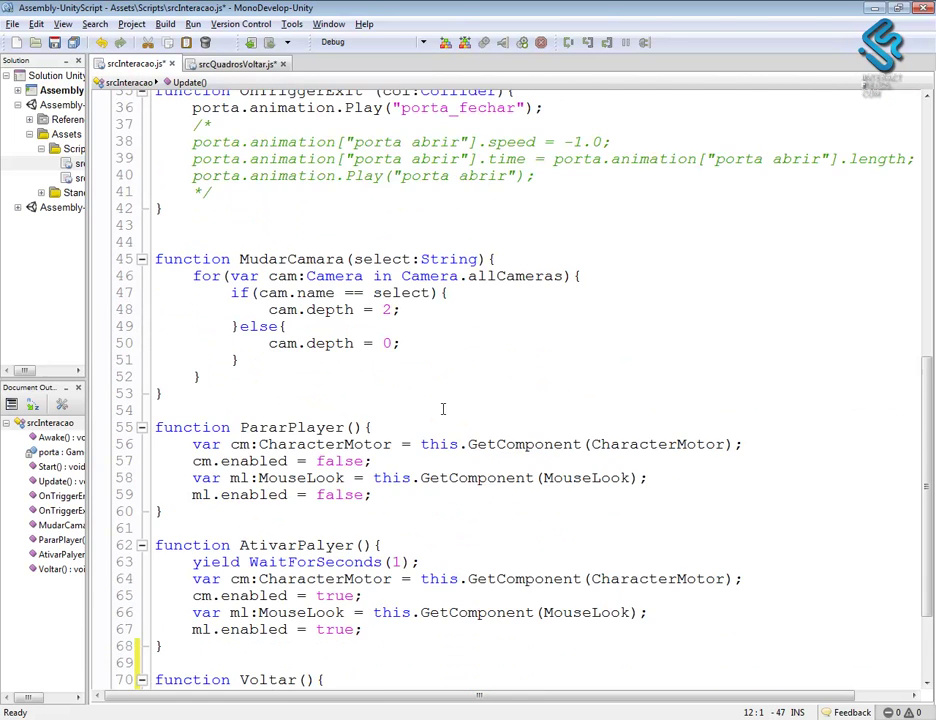
{"action": "scroll", "coordinate": [440, 420], "scroll_direction": "down", "scroll_amount": 3}
- Paste the MudarCamara("Main Camera") and AtivarPlayer() lines into Voltar() and unindent them one level
{"action": "left_click", "coordinate": [153, 564]}
{"action": "key", "text": "ctrl+v"}
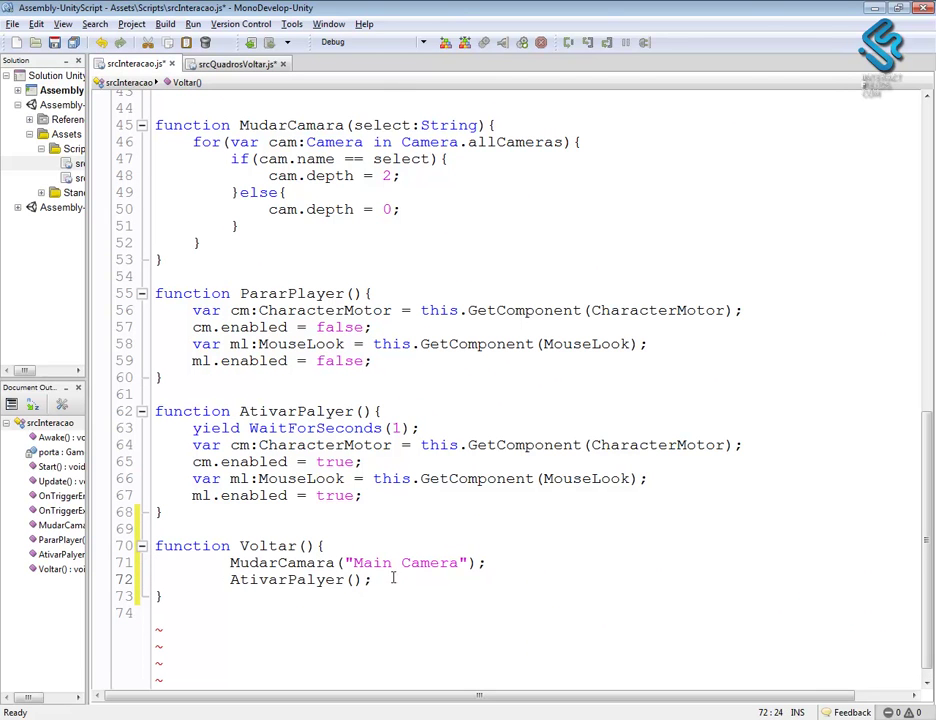
{"action": "left_click_drag", "start_coordinate": [393, 578], "coordinate": [150, 540]}
{"action": "left_click", "coordinate": [306, 589]}
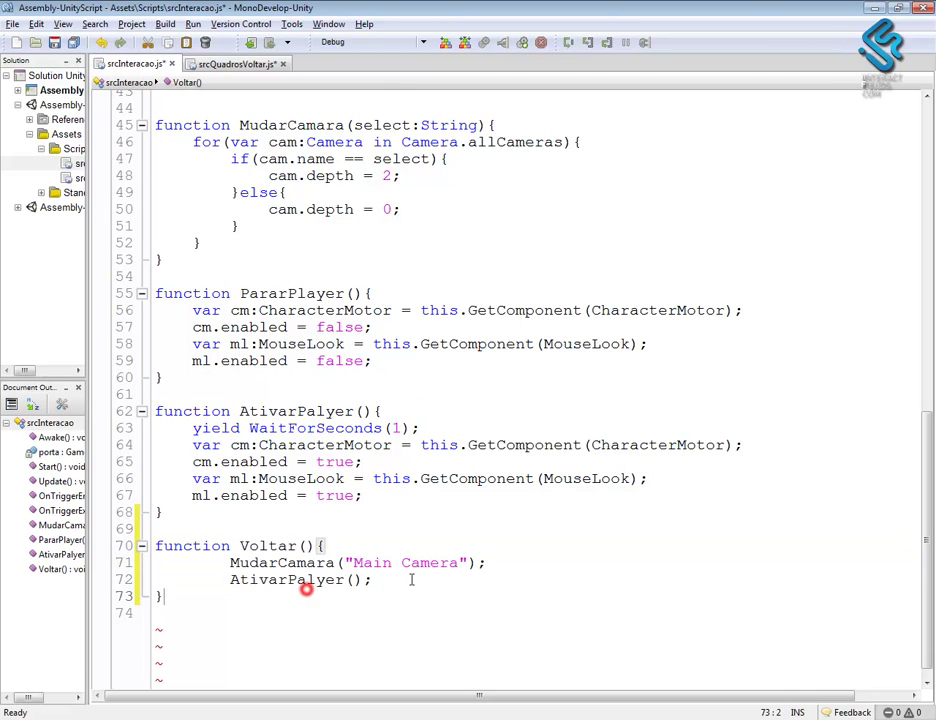
{"action": "left_click_drag", "start_coordinate": [405, 579], "coordinate": [153, 562]}
{"action": "key", "text": "shift+Tab"}
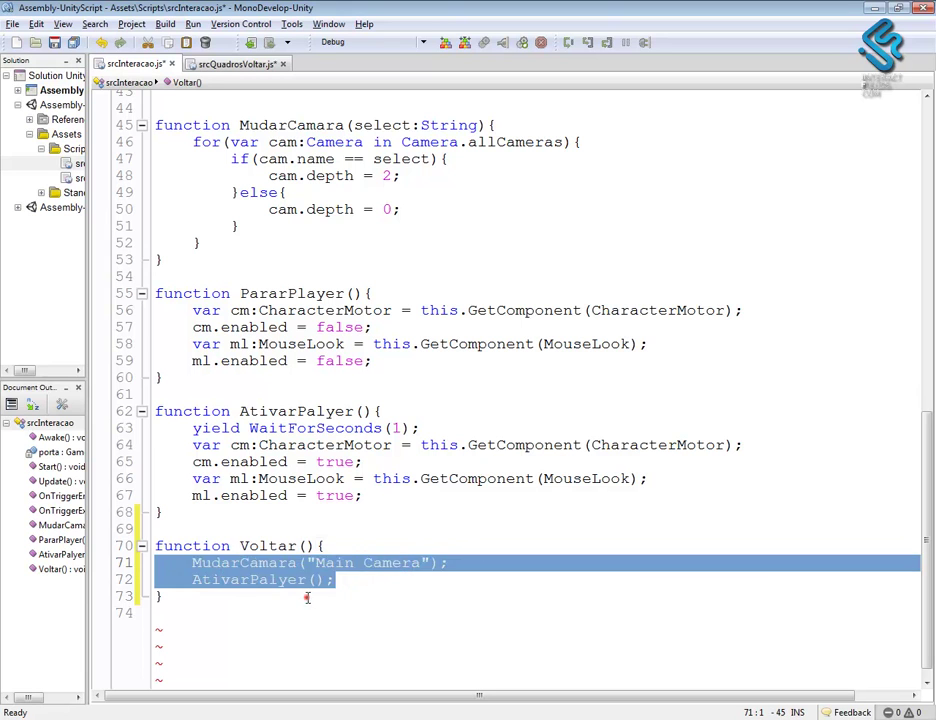
- Correct the misspelled AtivarPalyer to AtivarPlayer on line 72
{"action": "left_click", "coordinate": [303, 597]}
{"action": "left_click", "coordinate": [288, 580]}
{"action": "key", "text": "BackSpace"}
{"action": "key", "text": "BackSpace"}
{"action": "key", "text": "BackSpace"}
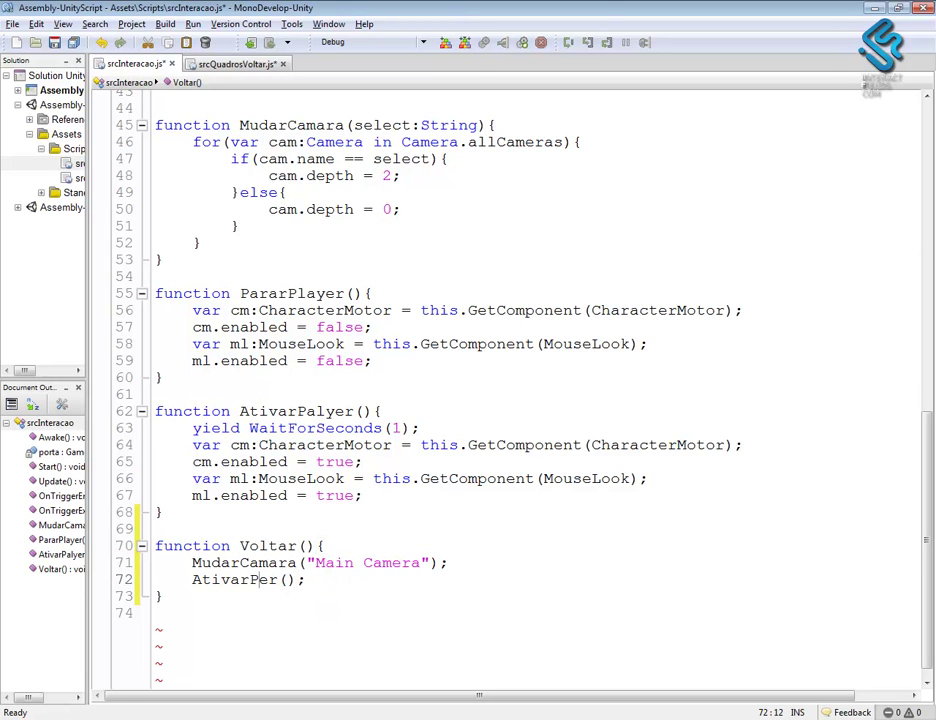
{"action": "type", "text": "laye"}
{"action": "key", "text": "BackSpace"}
- Replace the remaining AtivarPalyer names on lines 62 and 13 with AtivarPlayer and save srcInteracao
{"action": "double_click", "coordinate": [222, 583]}
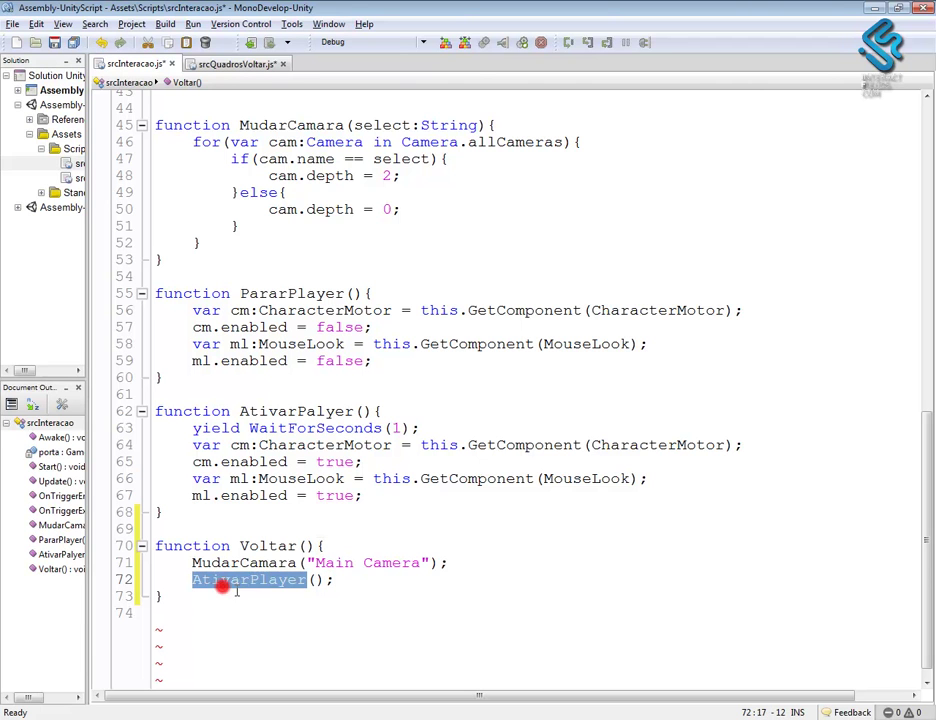
{"action": "double_click", "coordinate": [309, 411]}
{"action": "key", "text": "ctrl+c"}
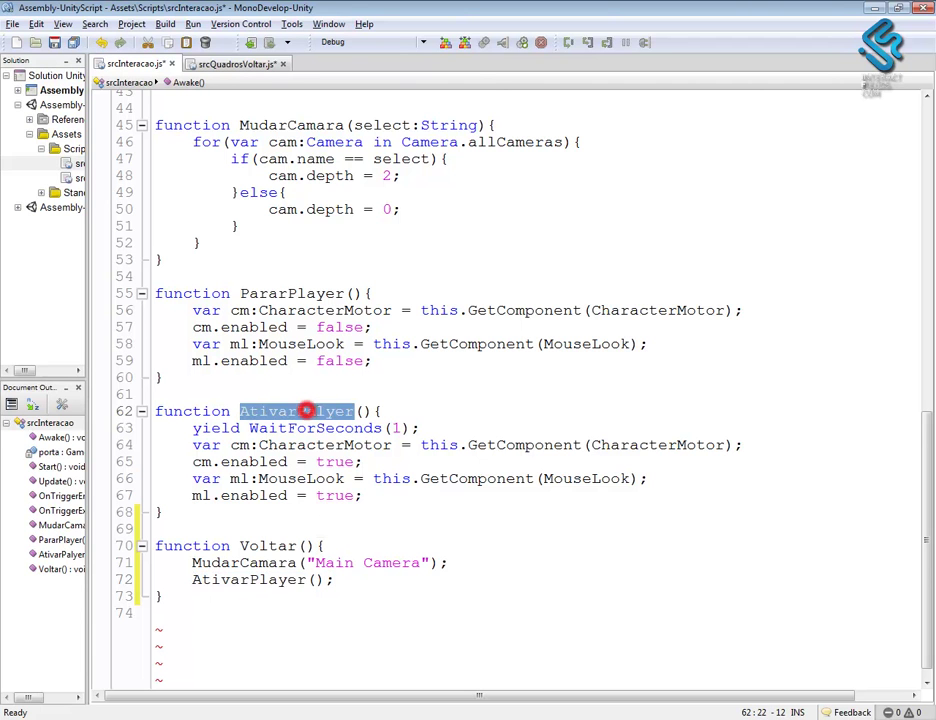
{"action": "scroll", "coordinate": [346, 373], "scroll_direction": "up", "scroll_amount": 5}
{"action": "double_click", "coordinate": [300, 147]}
{"action": "key", "text": "ctrl+v"}
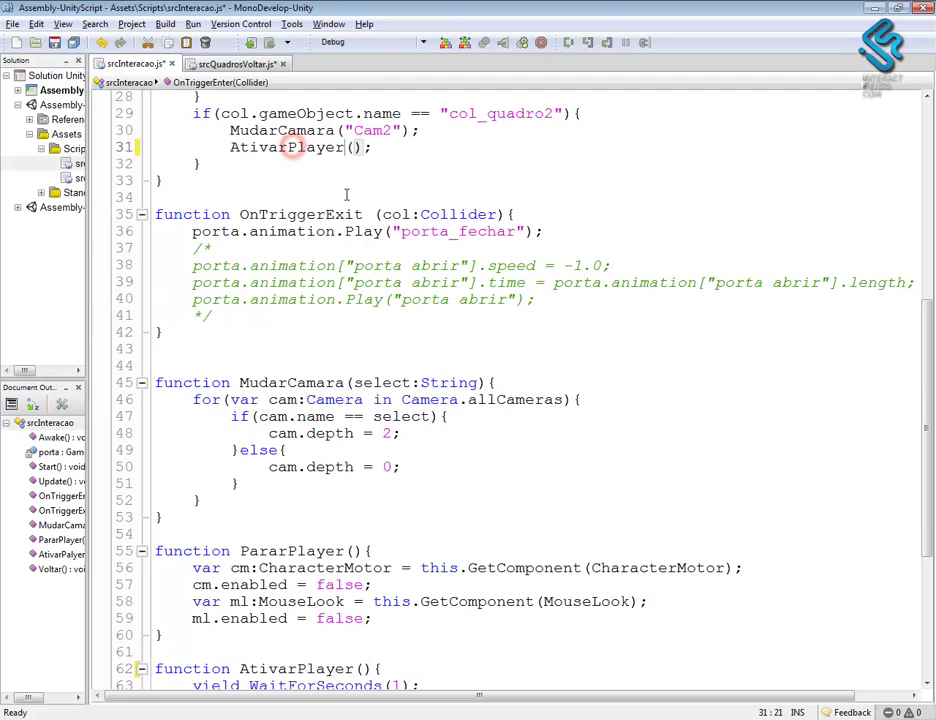
{"action": "key", "text": "ctrl+z"}
{"action": "scroll", "coordinate": [390, 207], "scroll_direction": "up", "scroll_amount": 4}
{"action": "scroll", "coordinate": [298, 199], "scroll_direction": "up", "scroll_amount": 5}
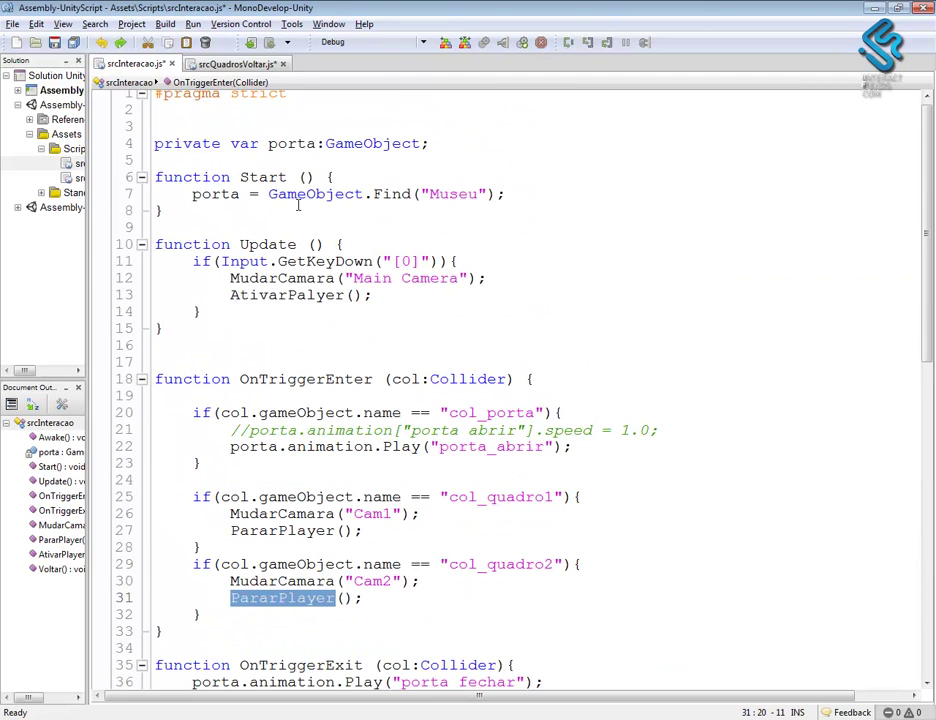
{"action": "double_click", "coordinate": [264, 293]}
{"action": "key", "text": "ctrl+v"}
{"action": "key", "text": "ctrl+s"}
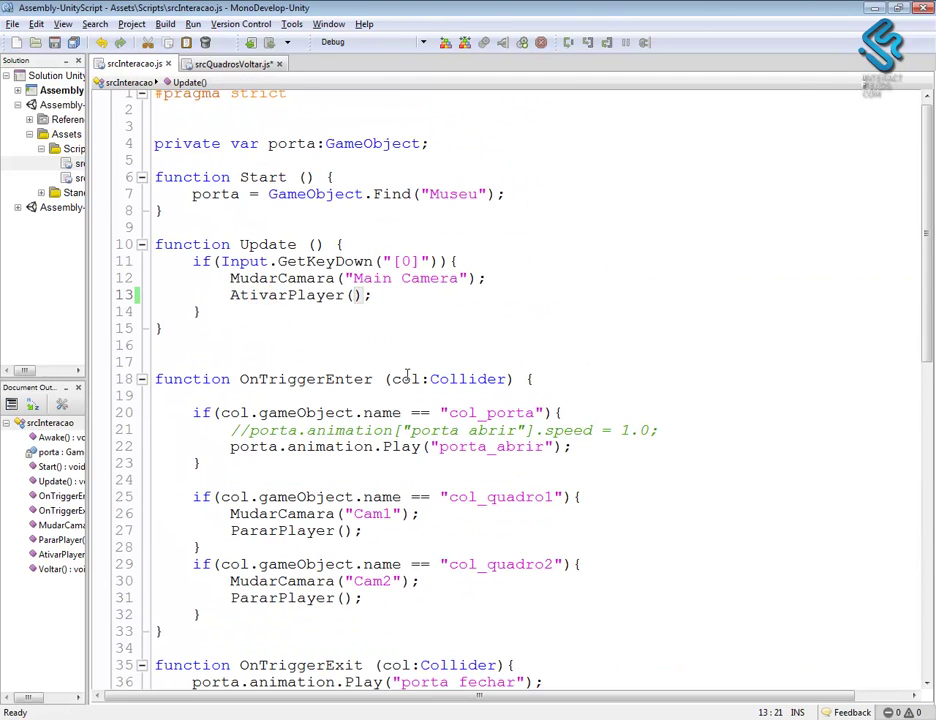
- Scroll through the script to review the updated Voltar function
{"action": "scroll", "coordinate": [432, 410], "scroll_direction": "down", "scroll_amount": 12}
{"action": "scroll", "coordinate": [432, 410], "scroll_direction": "down", "scroll_amount": 2}
{"action": "left_click", "coordinate": [278, 545]}
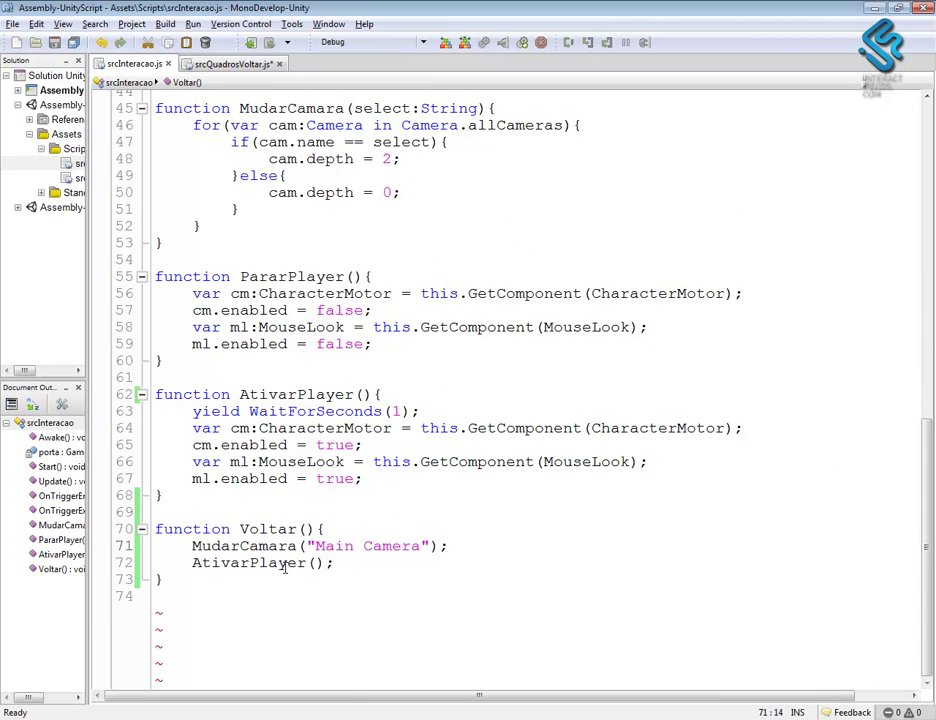
{"action": "scroll", "coordinate": [294, 373], "scroll_direction": "up", "scroll_amount": 4}
{"action": "scroll", "coordinate": [353, 325], "scroll_direction": "up", "scroll_amount": 11}
{"action": "left_click", "coordinate": [397, 260]}
- Add obj.SendMessage("Voltar"); to OnMouseDown in srcQuadrosVoltar.js, then return to the Unity editor
{"action": "left_click", "coordinate": [234, 64]}
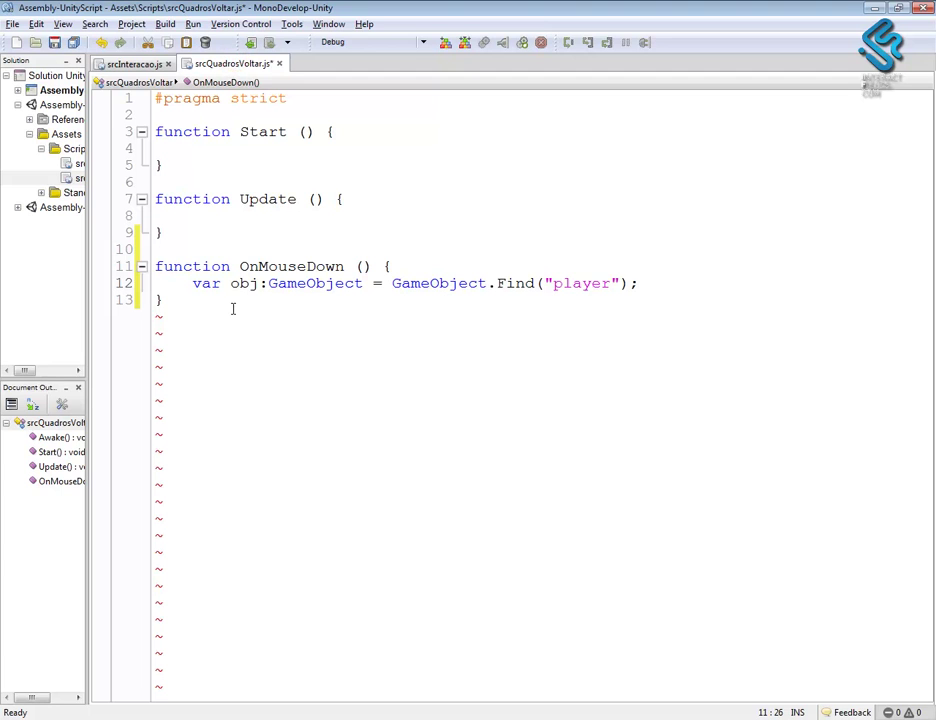
{"action": "left_click", "coordinate": [642, 284]}
{"action": "key", "text": "Return"}
{"action": "type", "text": "ob"}
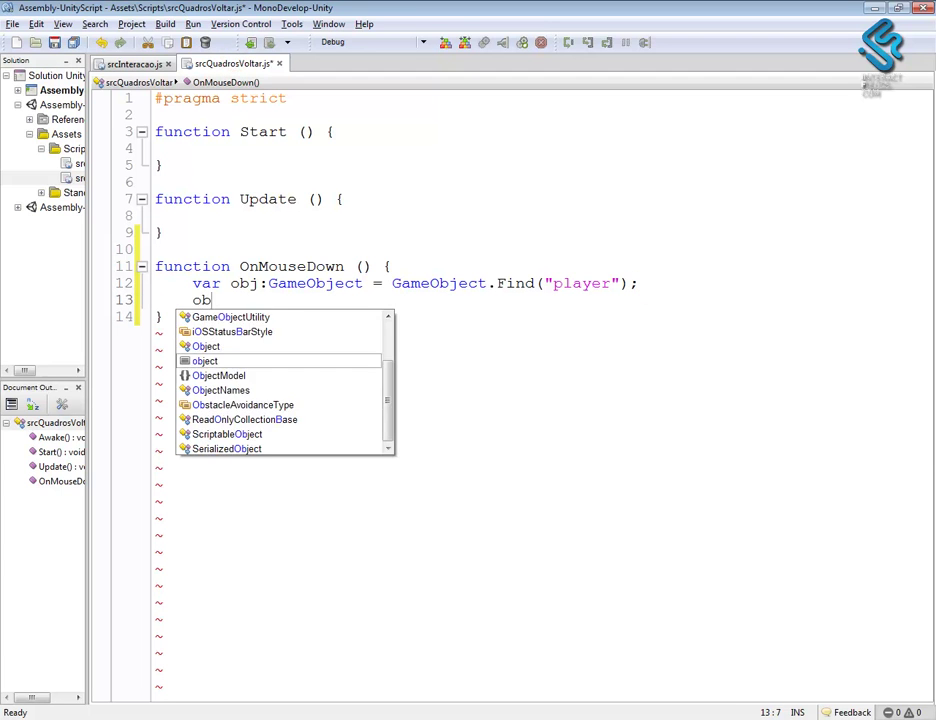
{"action": "type", "text": "j."}
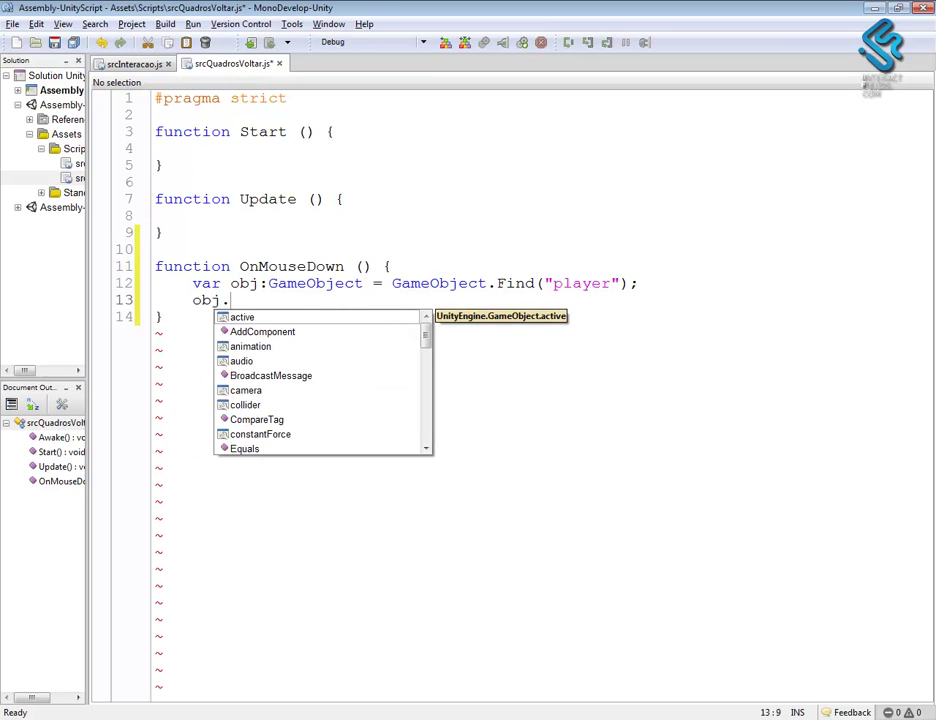
{"action": "type", "text": "Se"}
{"action": "key", "text": "Return"}
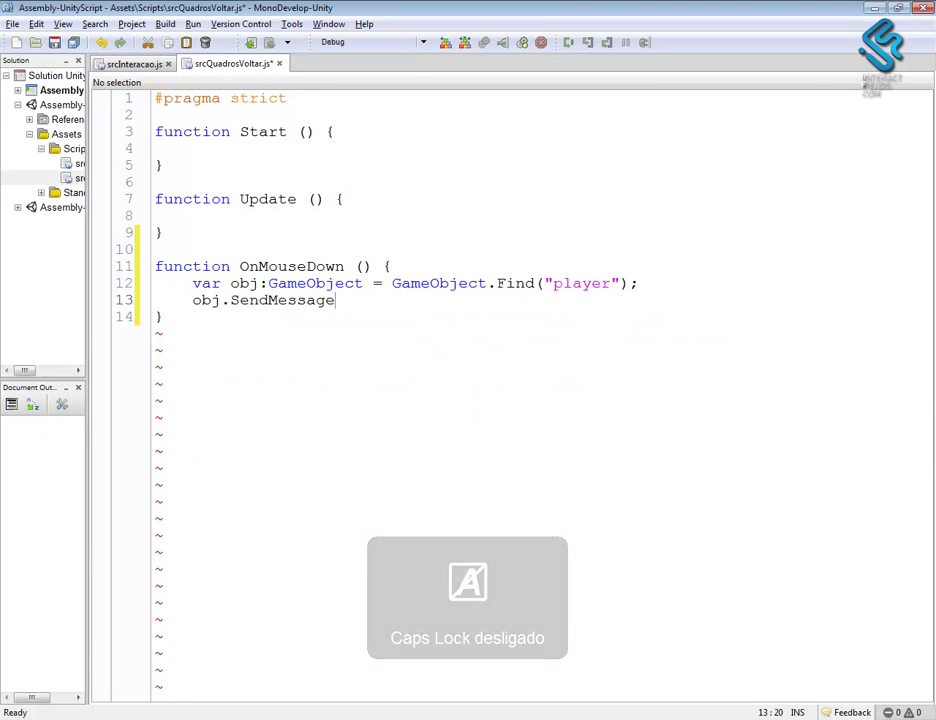
{"action": "type", "text": "(\""}
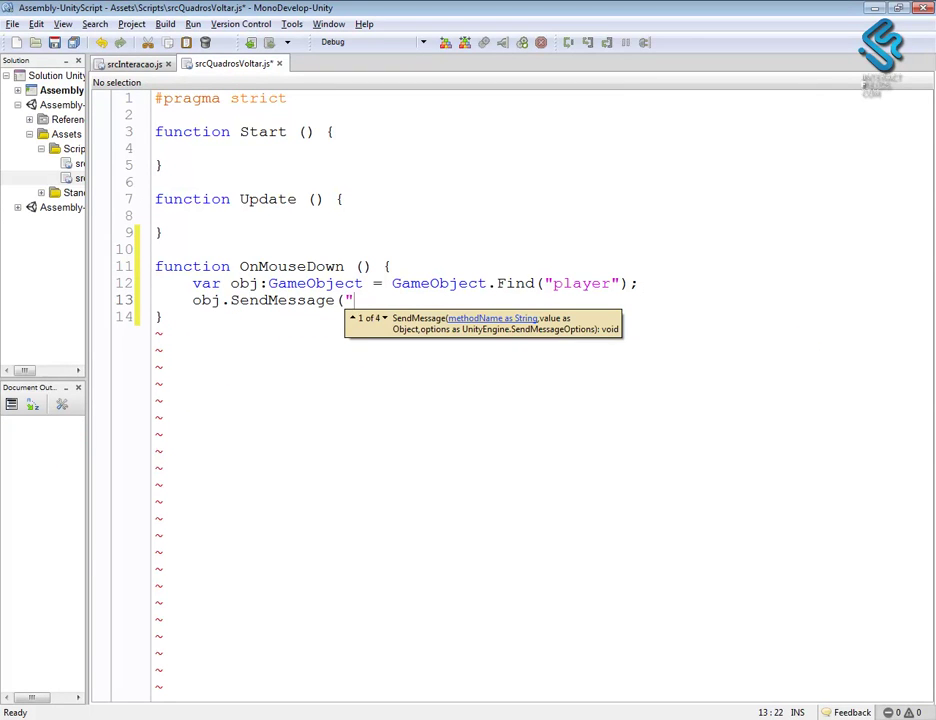
{"action": "type", "text": "Vol"}
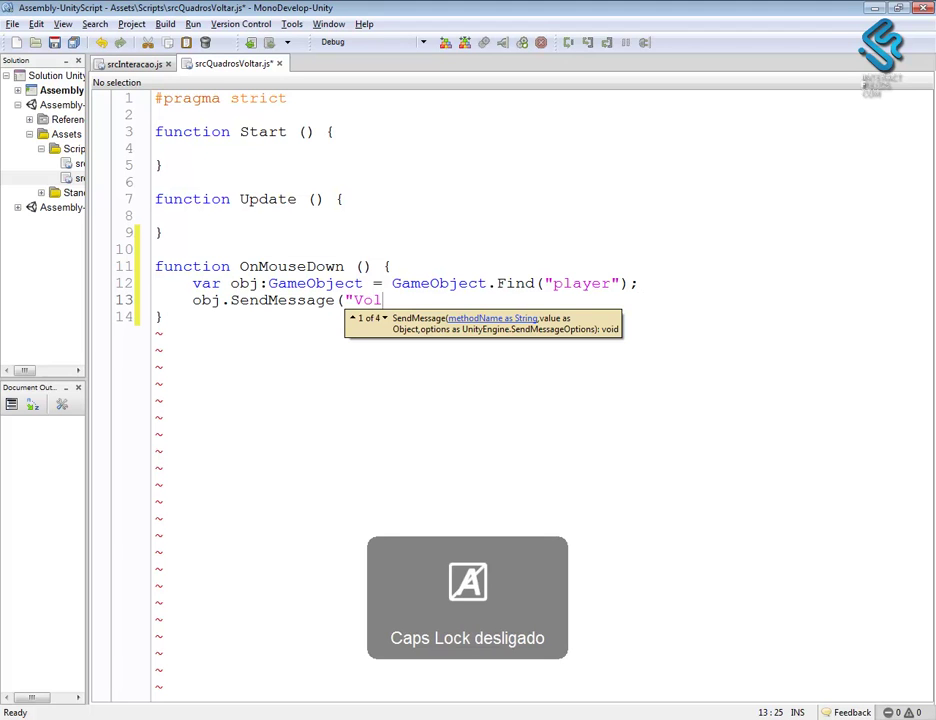
{"action": "type", "text": "tar)"}
{"action": "key", "text": "BackSpace"}
{"action": "type", "text": "\");"}
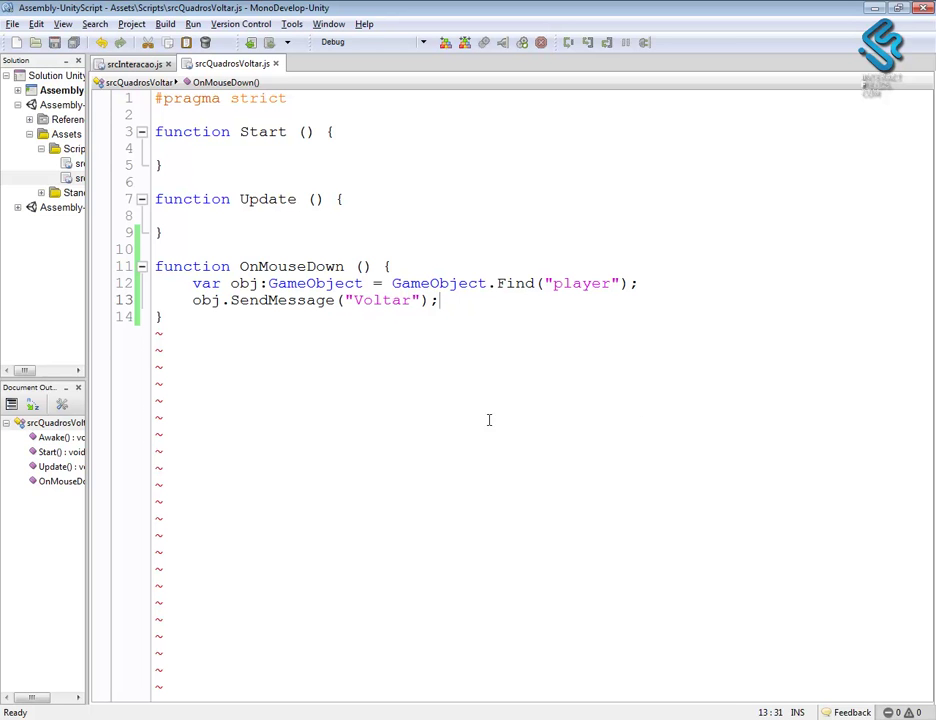
{"action": "mouse_move", "coordinate": [729, 719]}
{"action": "left_click", "coordinate": [553, 701]}
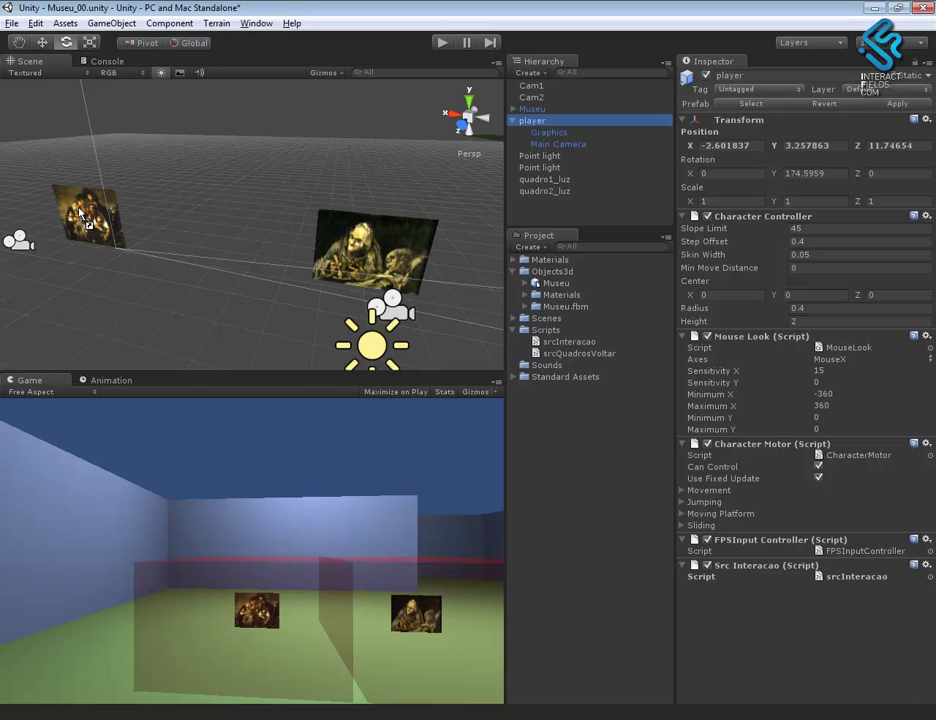
{"action": "left_click", "coordinate": [441, 42]}
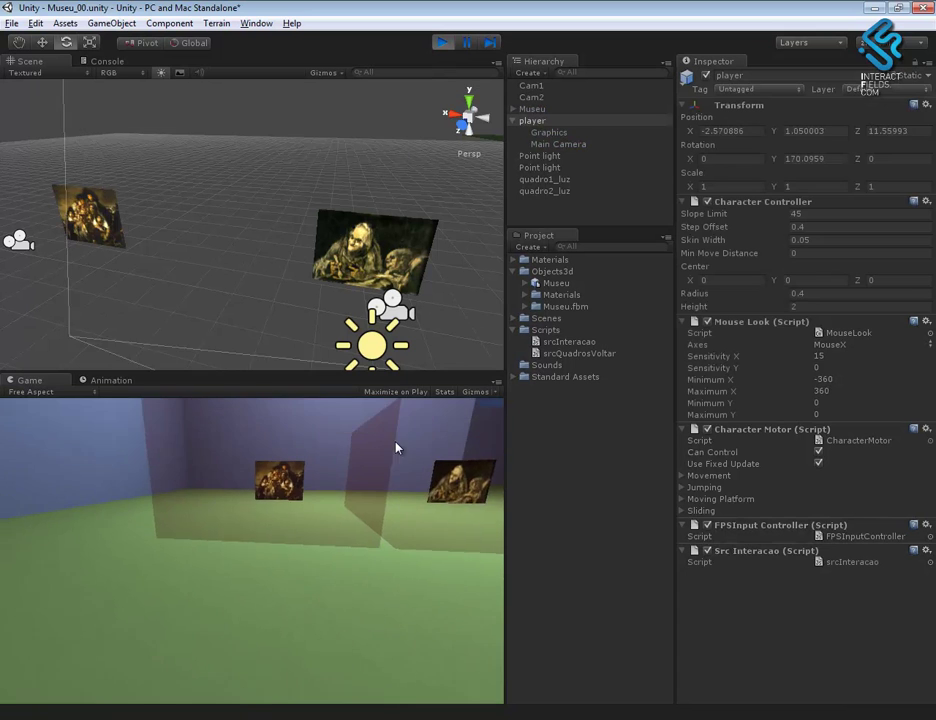
{"action": "key", "text": "w"}
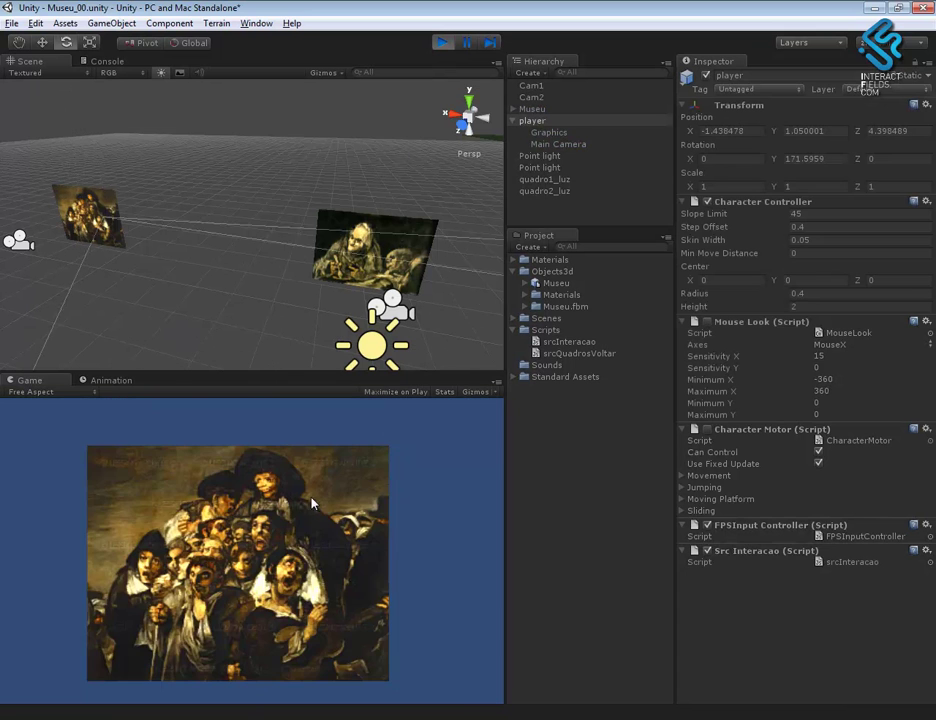
{"action": "left_click", "coordinate": [304, 503]}
{"action": "key", "text": "w"}
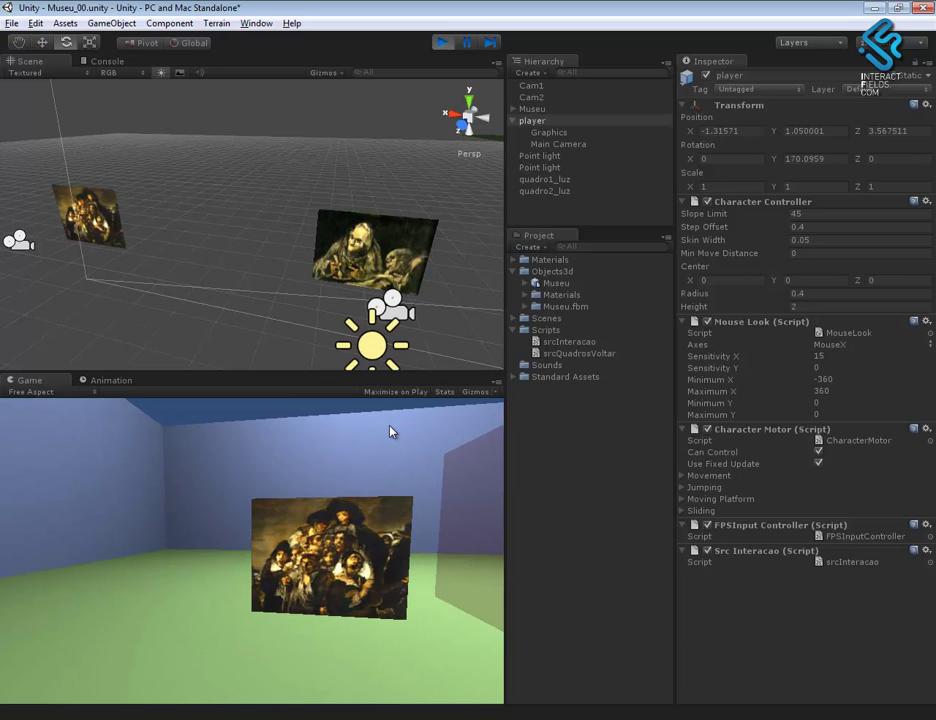
{"action": "left_click", "coordinate": [442, 42]}
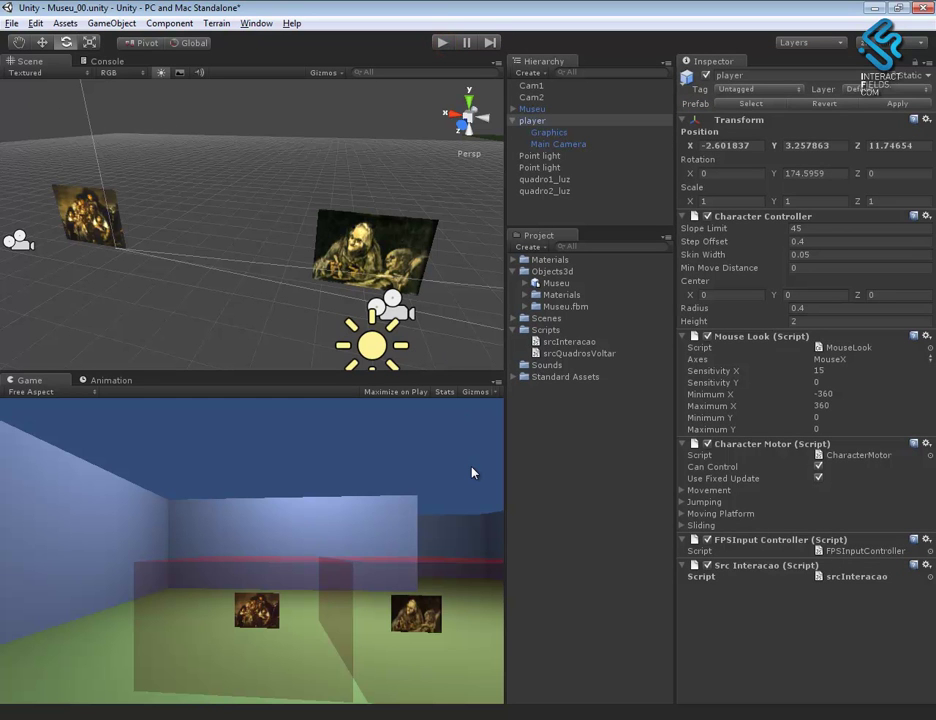